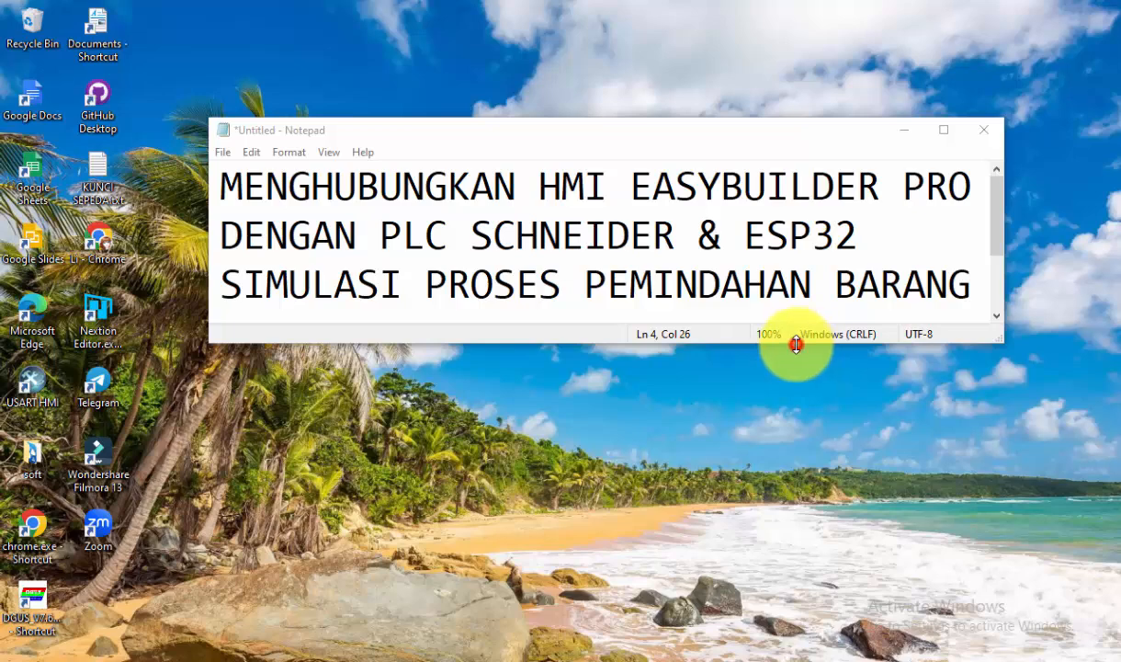
Enlarge the Notepad window to reveal the blog address, then switch to the Edge browser and load bermainwokwi.blogspot.com
drag(796, 344, 775, 454)
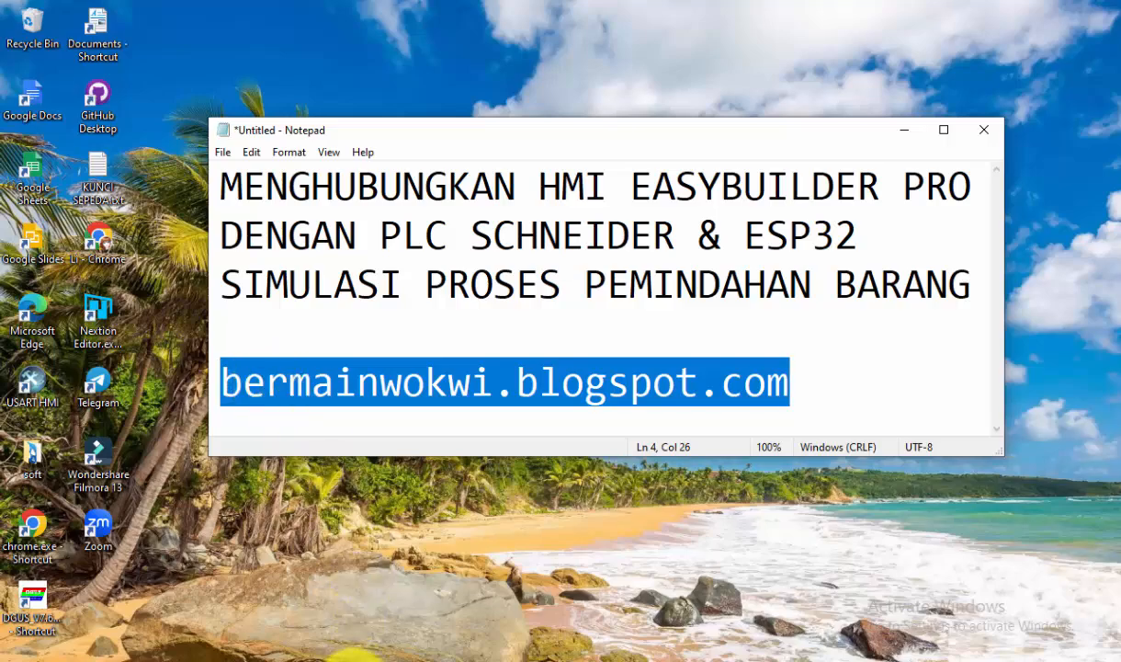
click(339, 661)
text(bermainwokwi.blogspot.com)
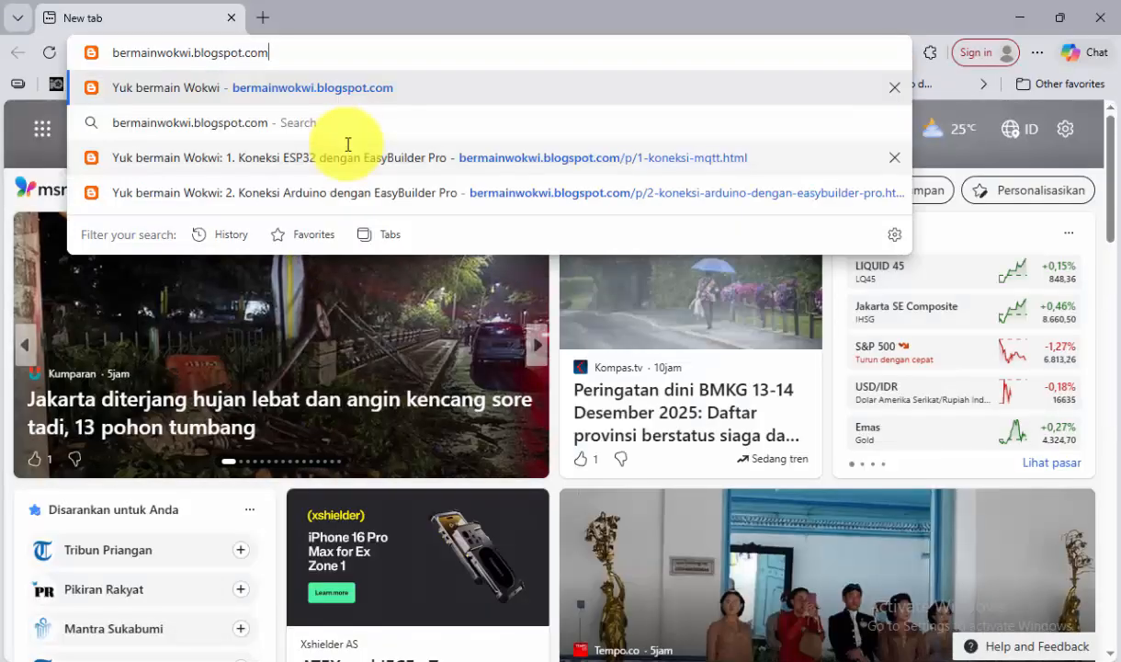
key(Return)
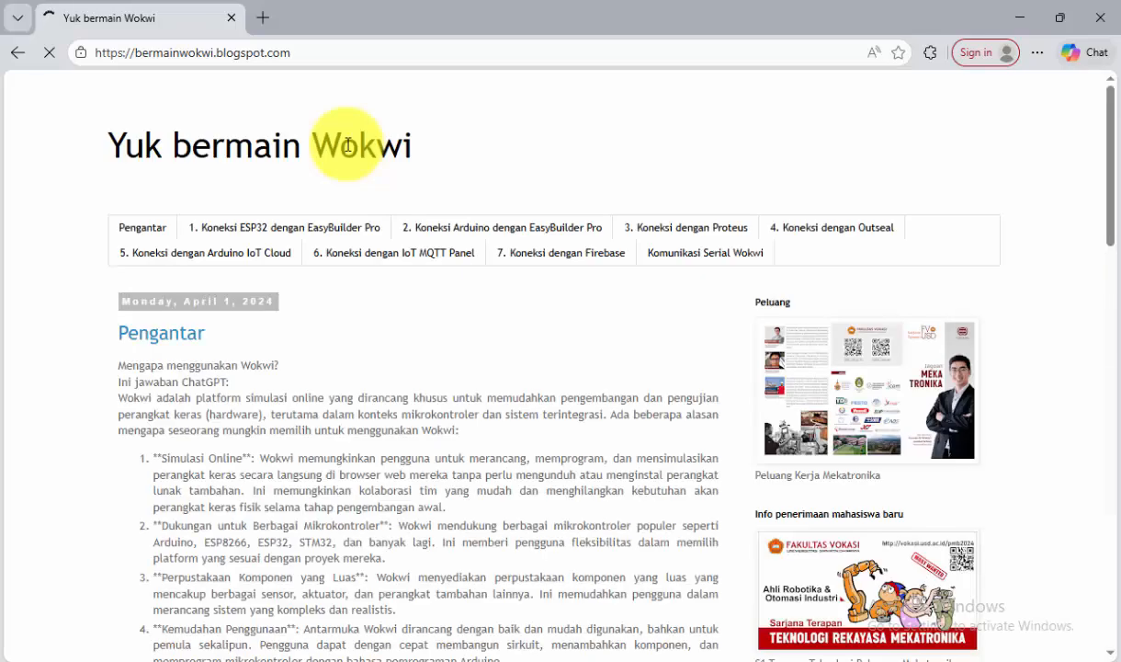
Open the "1. Koneksi ESP32 dengan EasyBuilder Pro" page and go to its section 9, "Simulasi proses Pemindahan Barang"
click(331, 228)
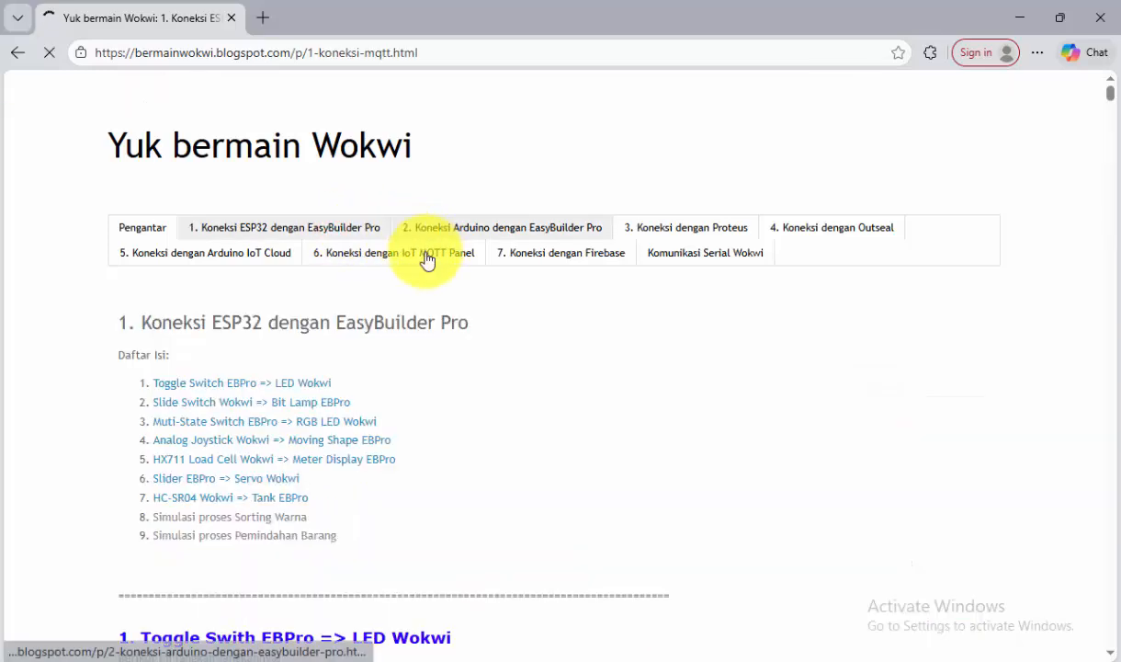
scroll(323, 464, down, 1)
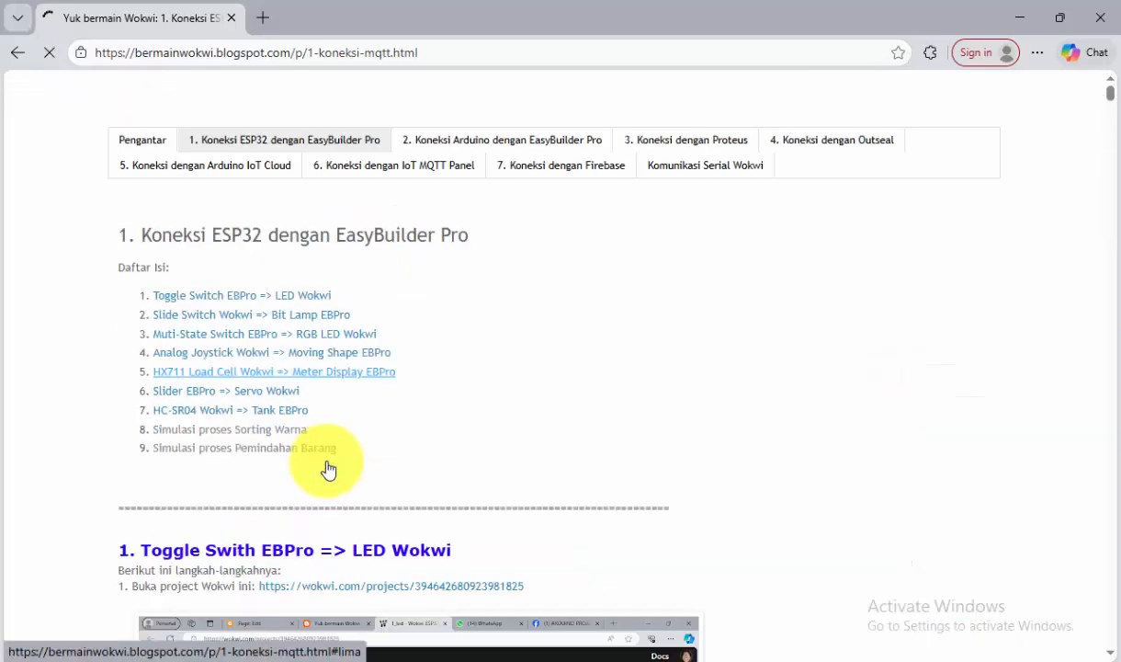
click(234, 454)
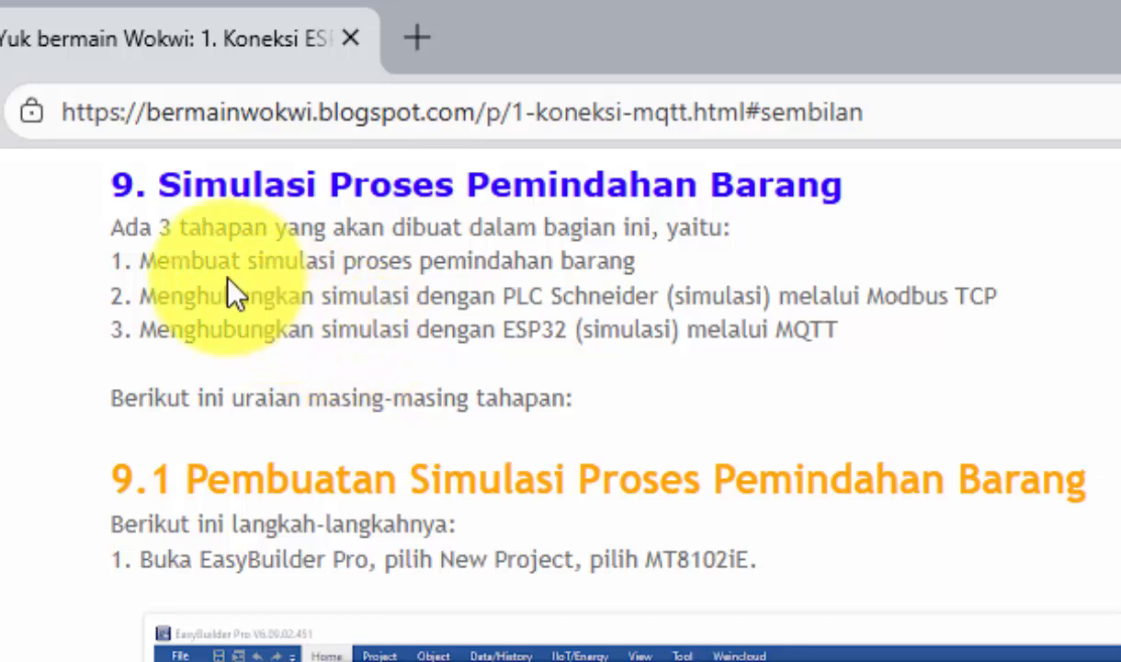
Highlight each of the three stages listed in section 9 and read the first instruction of section 9.1
drag(140, 259, 639, 260)
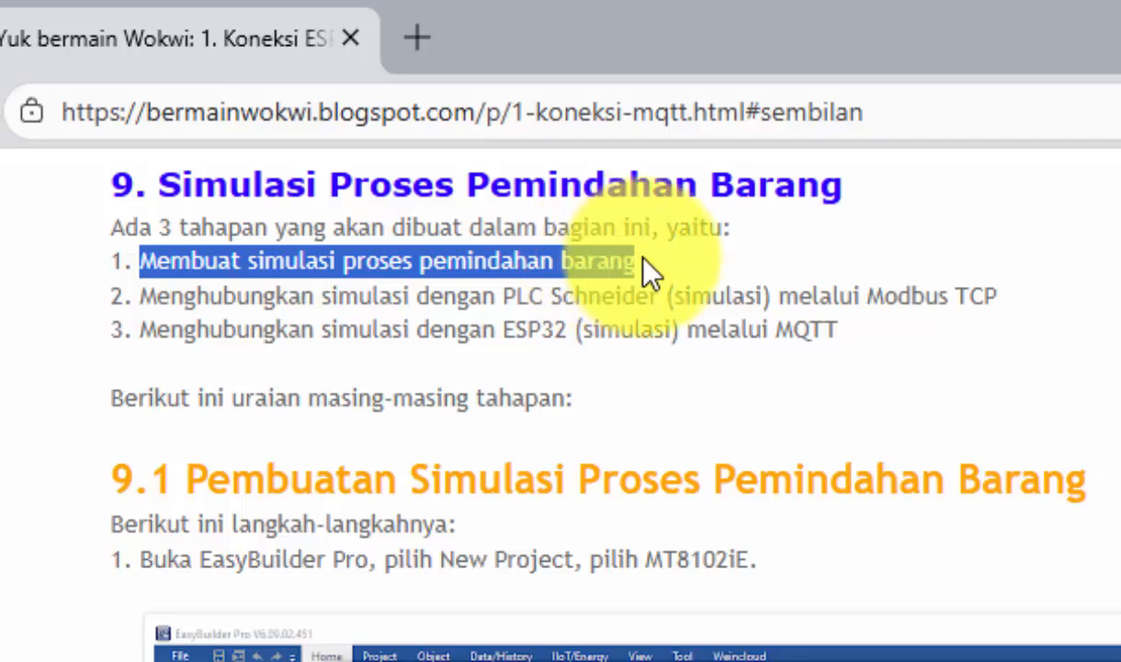
drag(140, 294, 1009, 330)
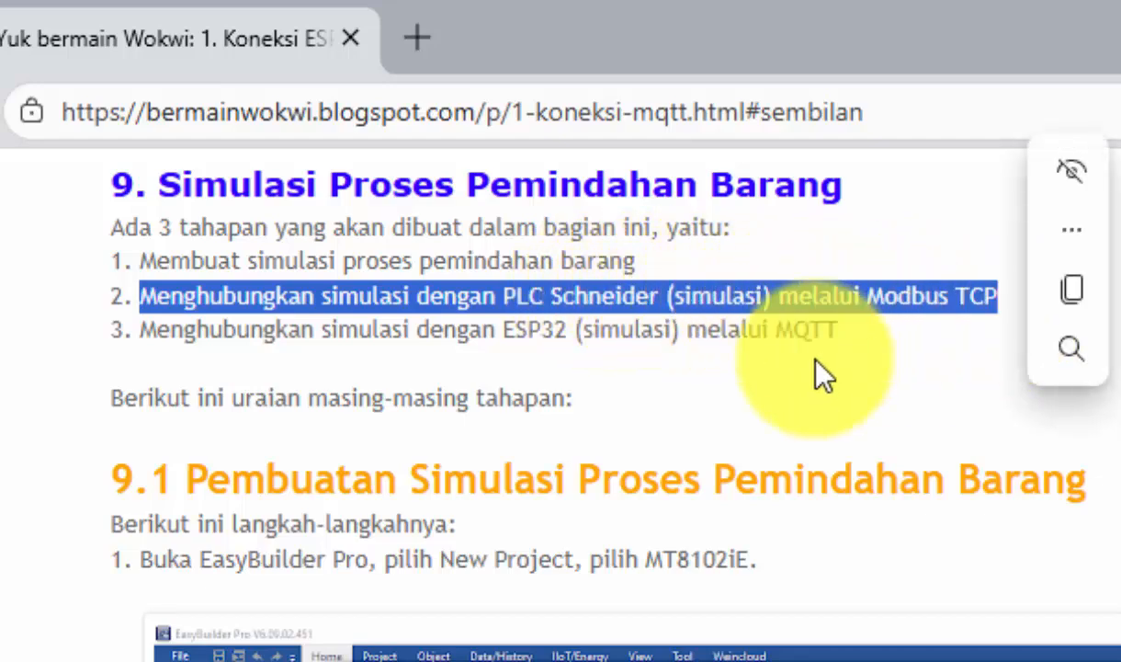
drag(143, 323, 842, 323)
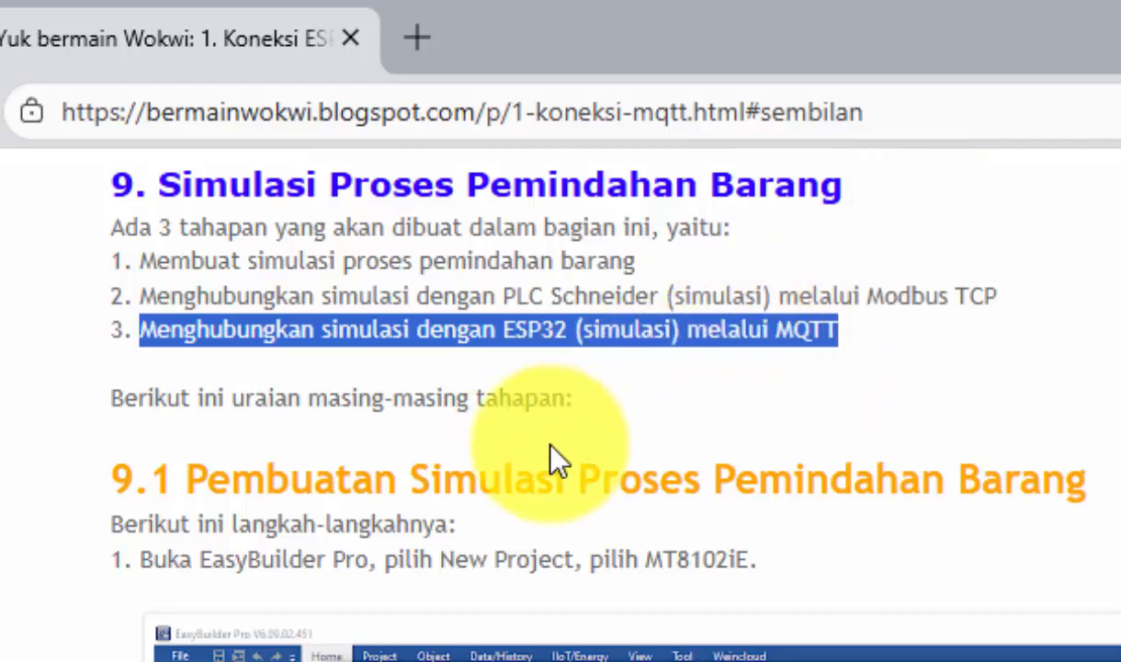
scroll(685, 550, down, 1)
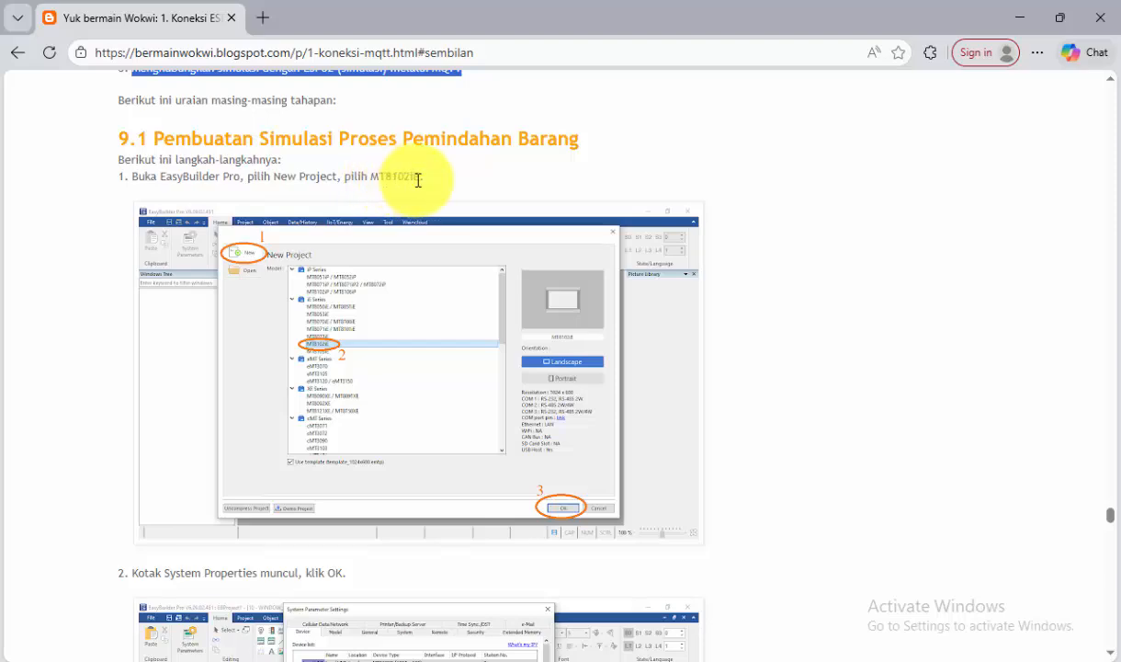
Switch to EasyBuilder Pro and create a new landscape MT8102iE project from the template, accepting the default system parameters
click(540, 659)
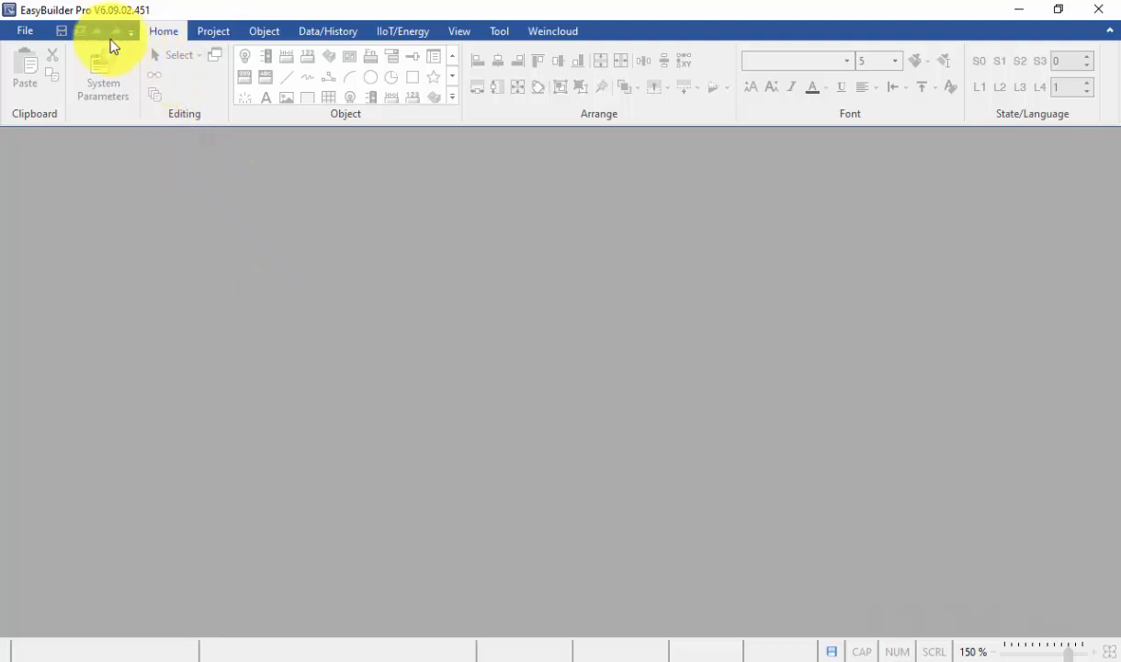
click(27, 34)
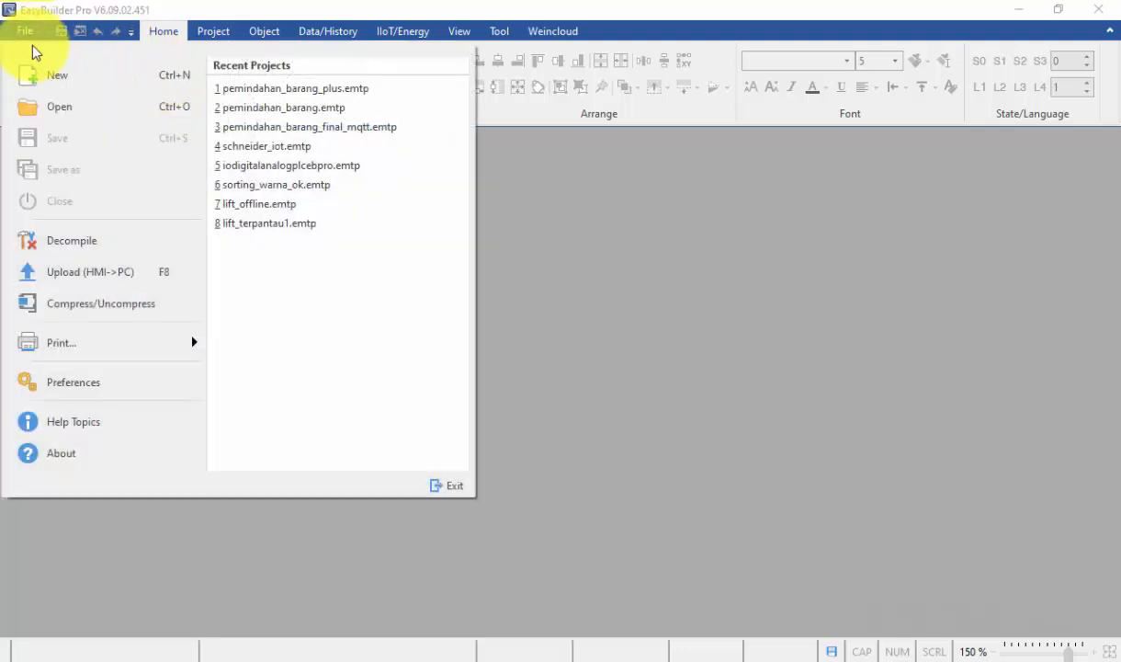
click(51, 74)
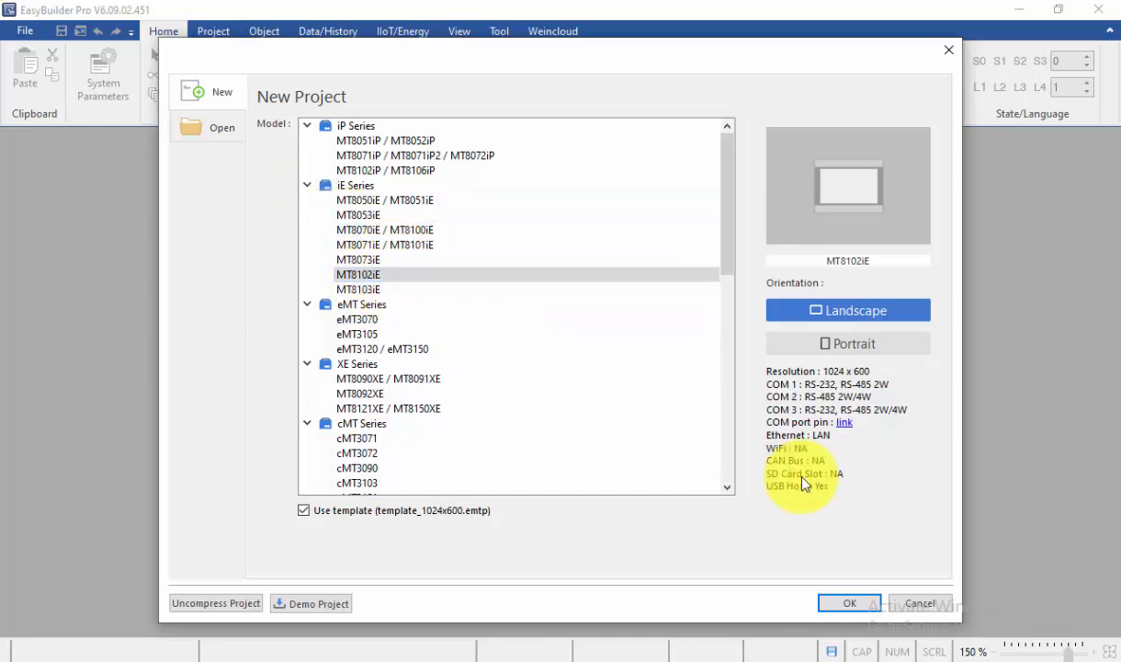
click(849, 604)
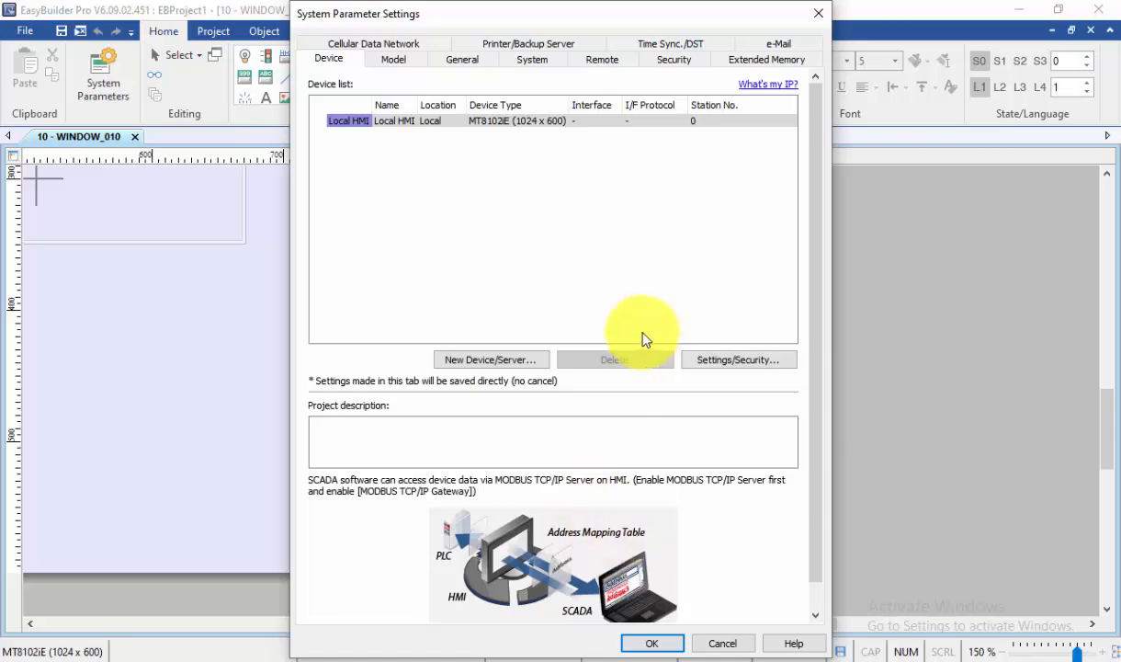
click(651, 644)
Switch back to the blog and examine the HMI object table's tags, positions and sizes, and the example screen layout
key(alt+Tab)
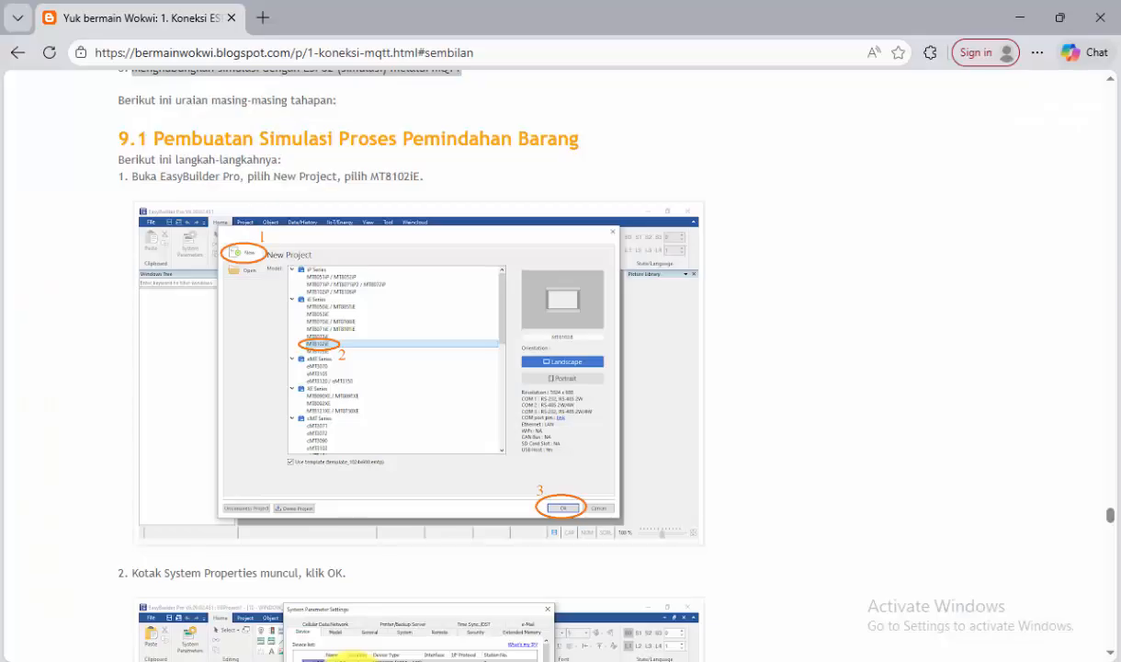
scroll(401, 477, down, 3)
scroll(418, 380, down, 1)
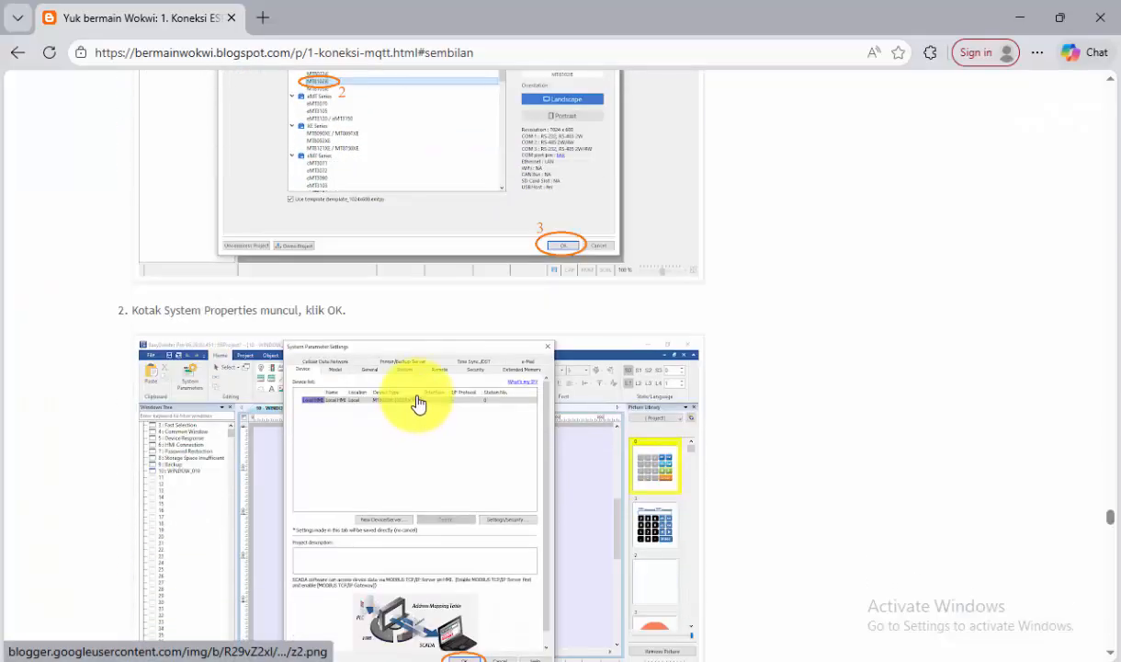
scroll(418, 402, down, 5)
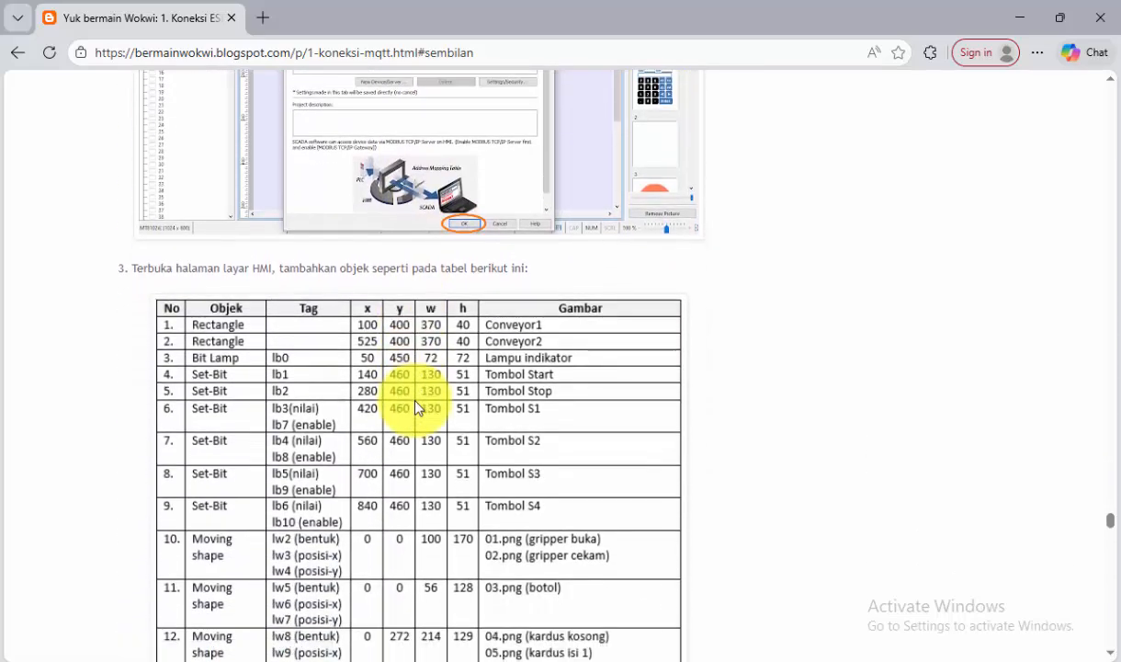
scroll(272, 366, down, 4)
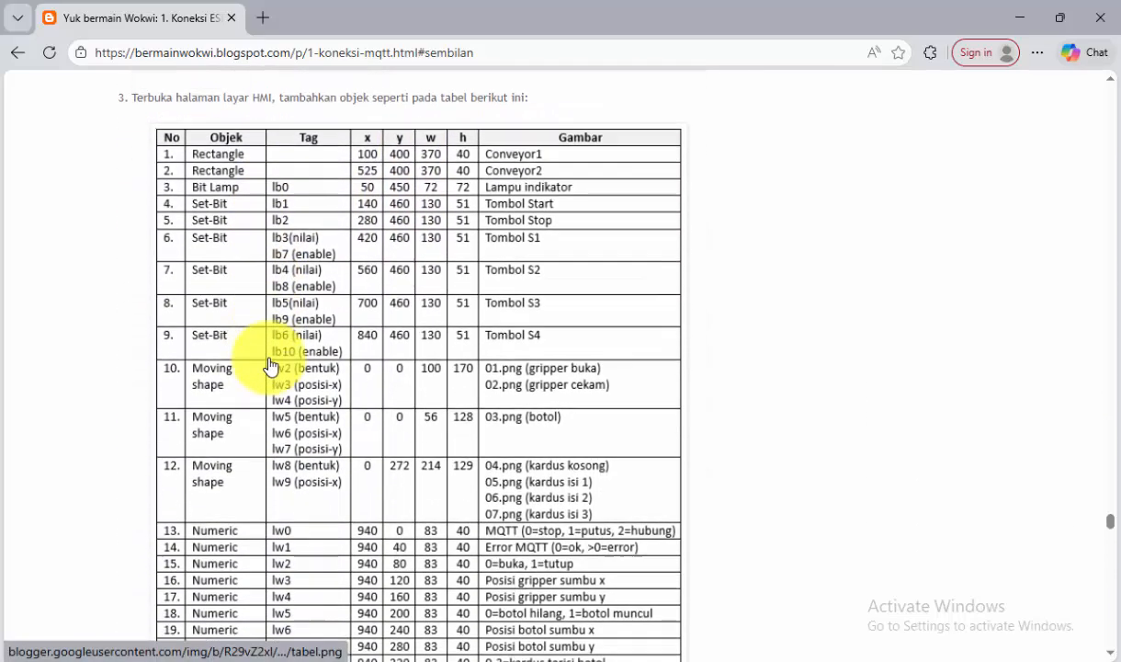
scroll(308, 371, down, 1)
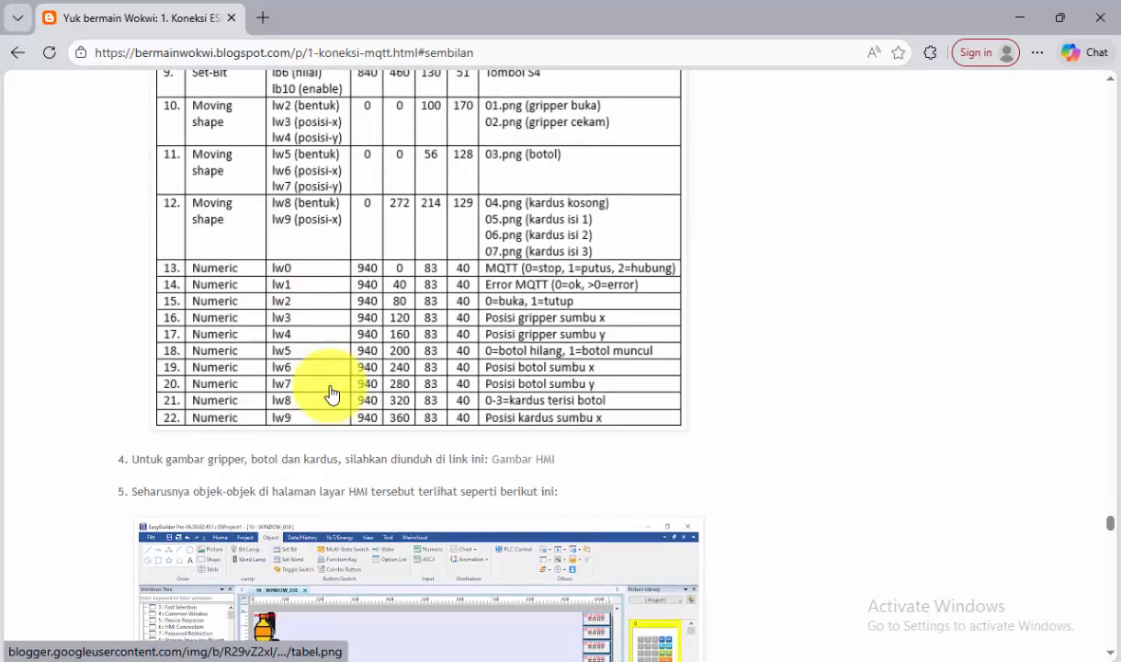
scroll(397, 328, up, 3)
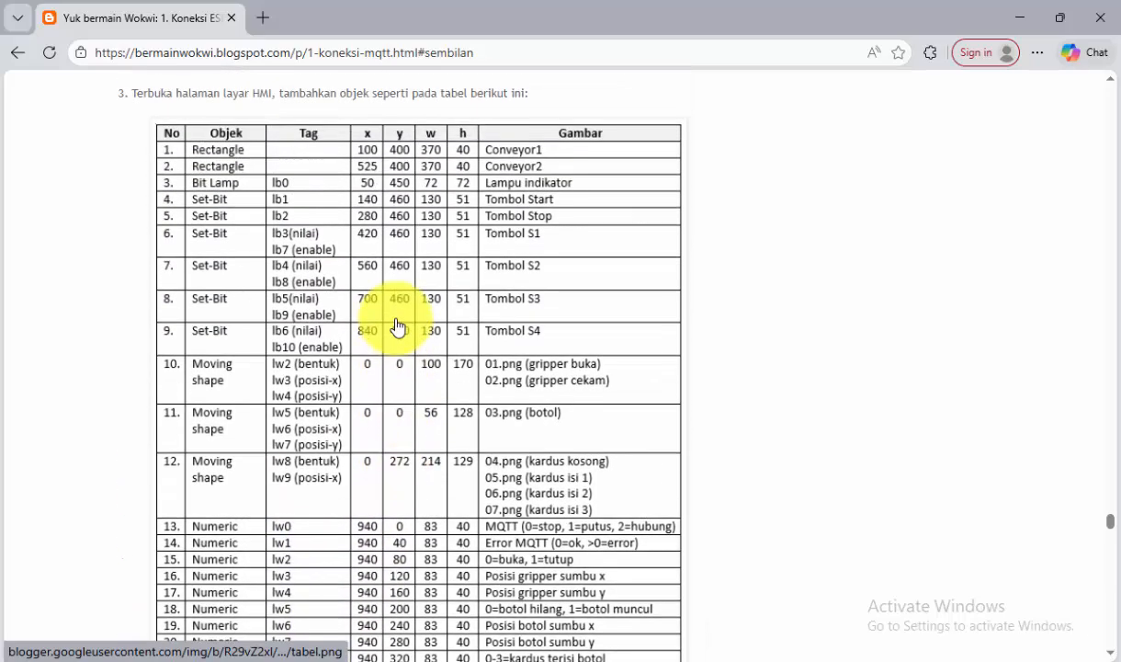
scroll(397, 327, down, 1)
scroll(397, 326, down, 6)
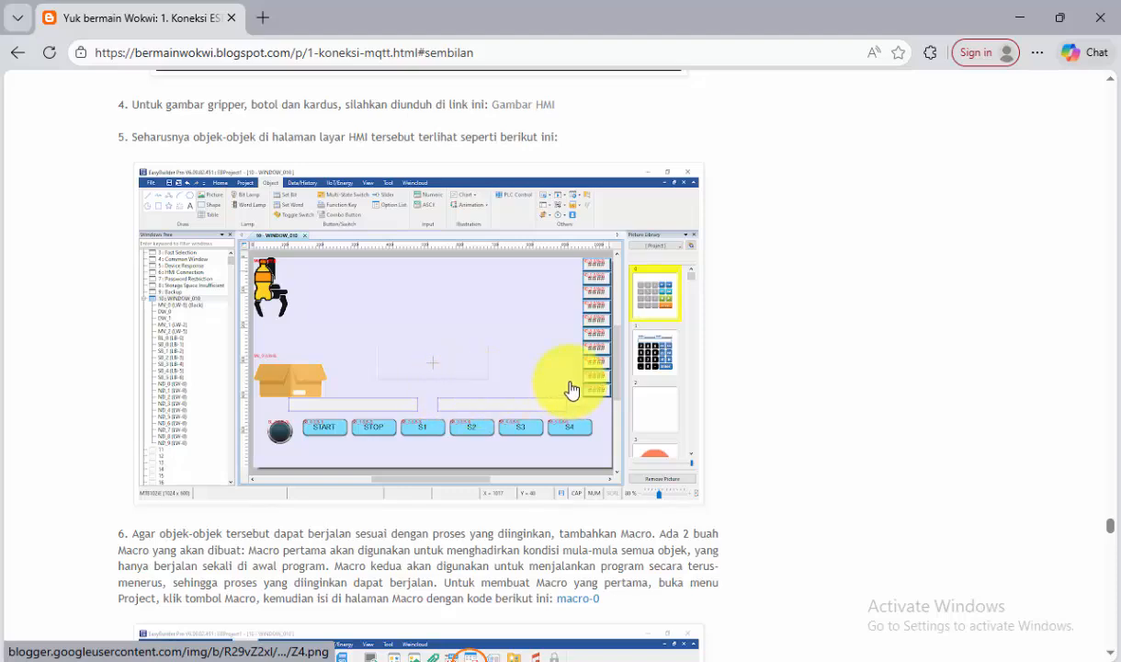
scroll(589, 326, up, 4)
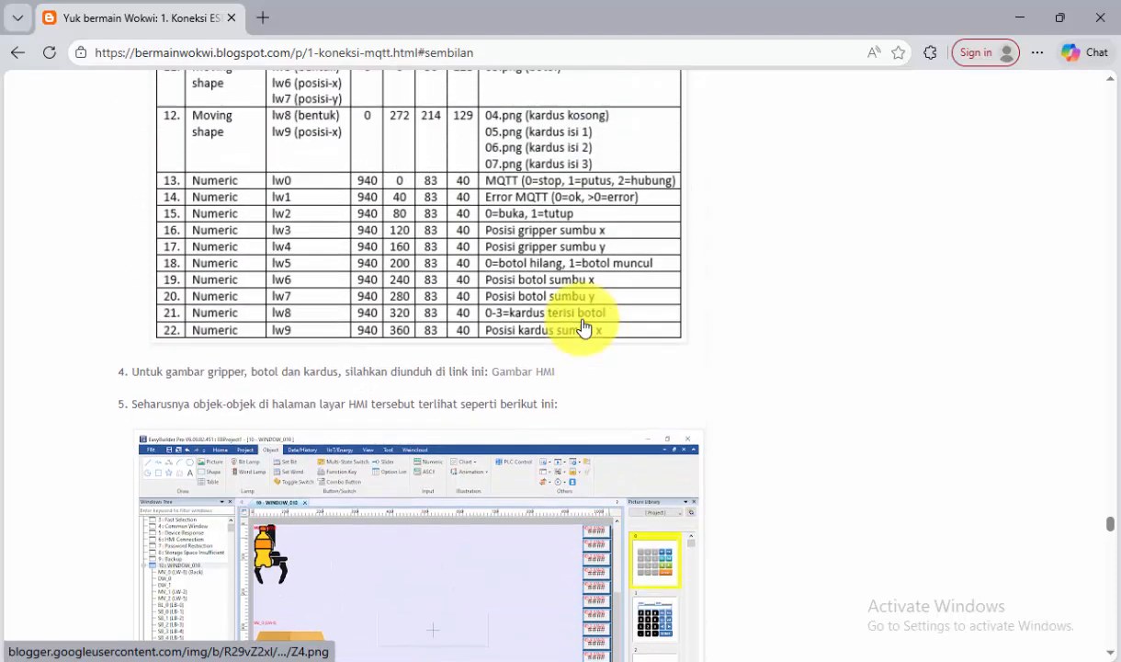
scroll(583, 329, up, 3)
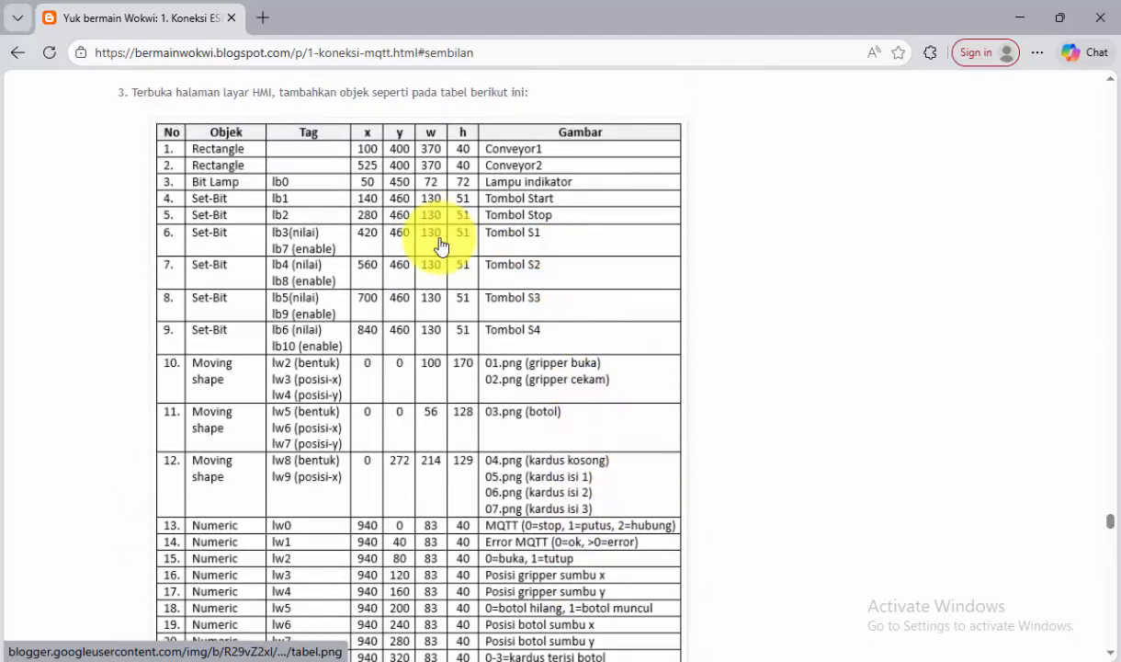
scroll(441, 246, down, 1)
scroll(308, 158, up, 1)
scroll(241, 239, down, 2)
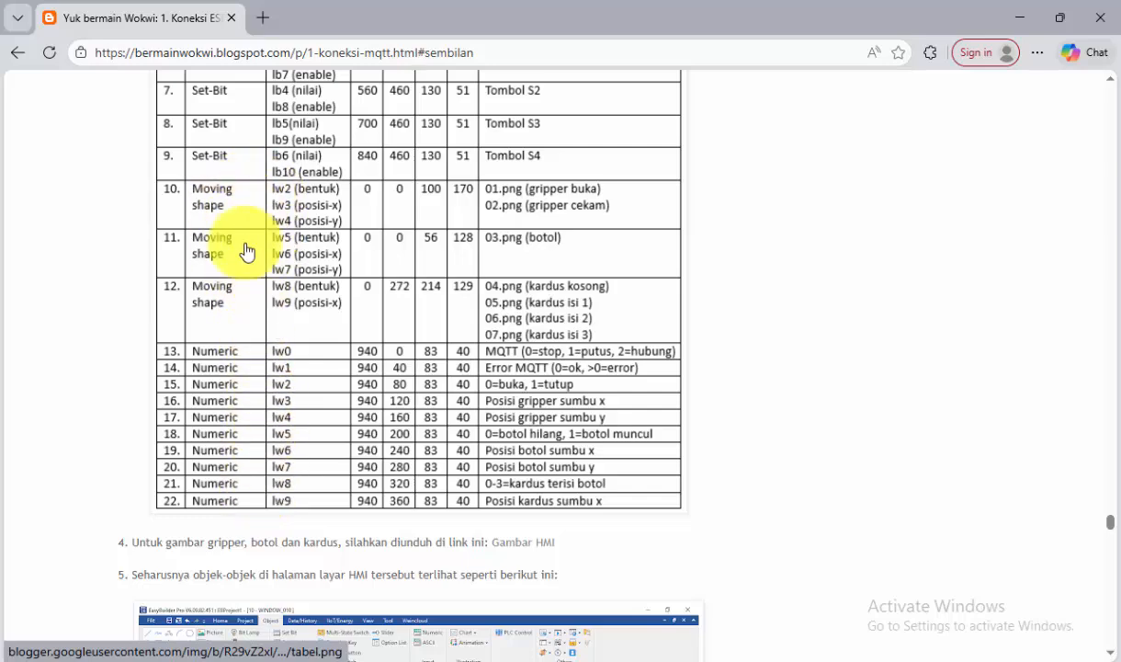
scroll(478, 340, down, 3)
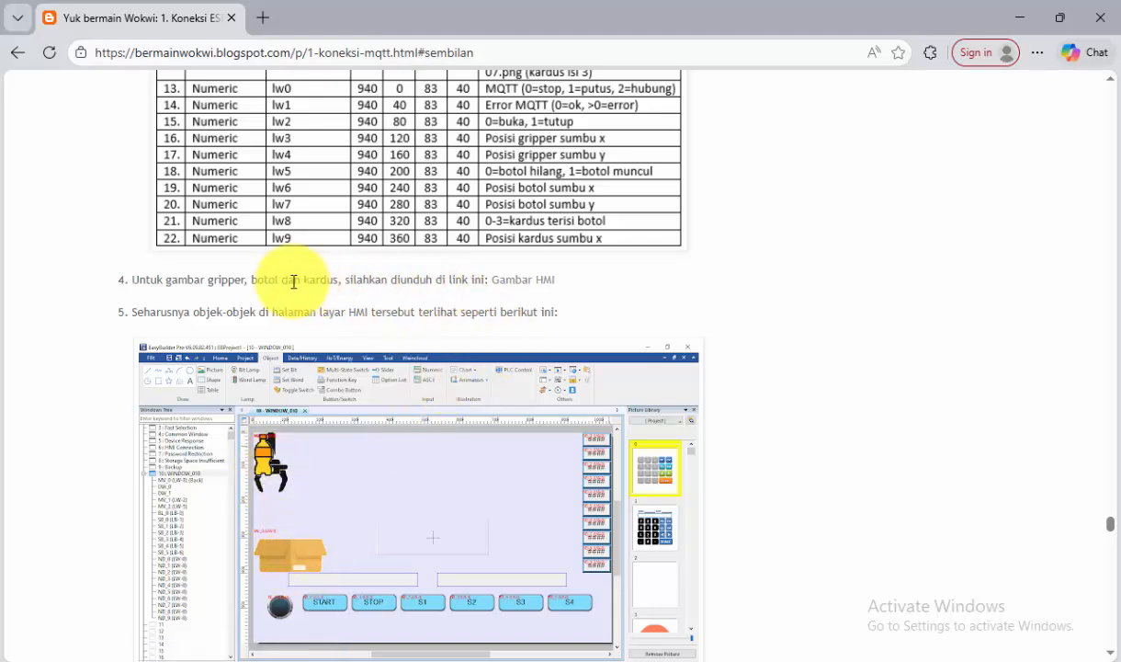
Open the Gambar HMI link in step 4 and download the whole gambar folder from Google Drive
click(520, 281)
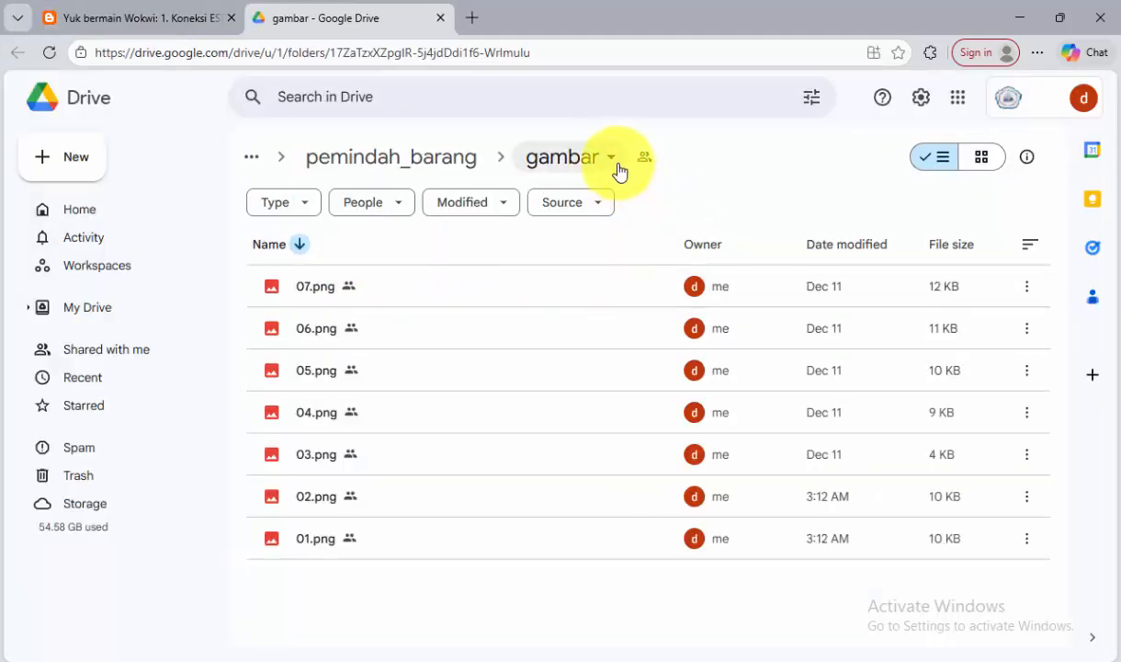
click(611, 158)
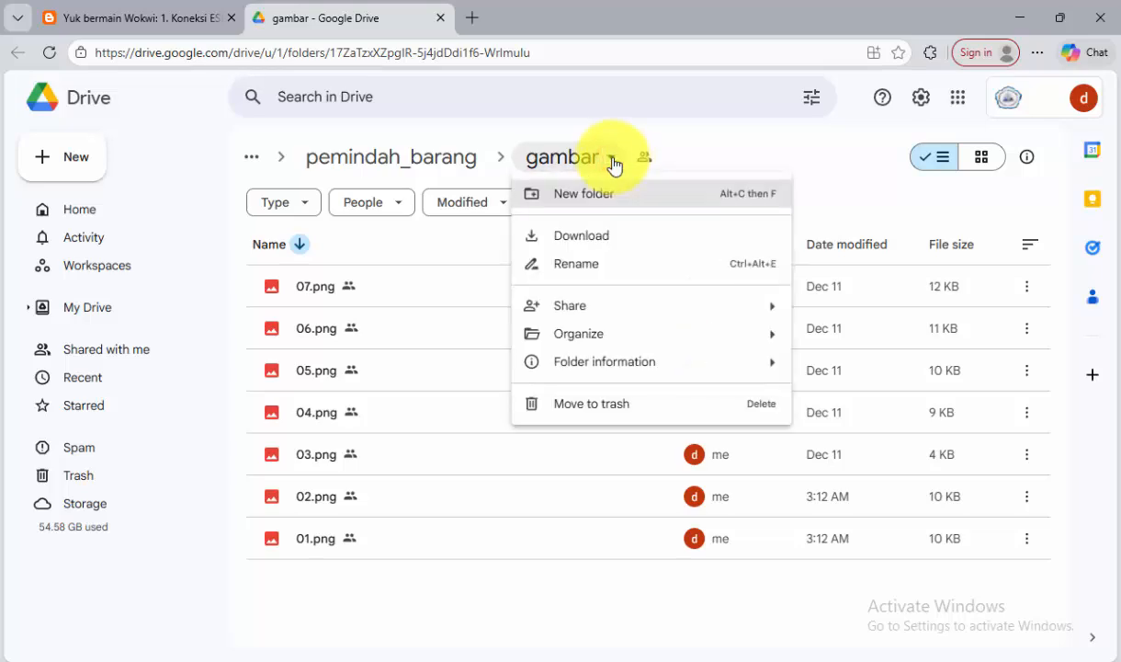
click(589, 236)
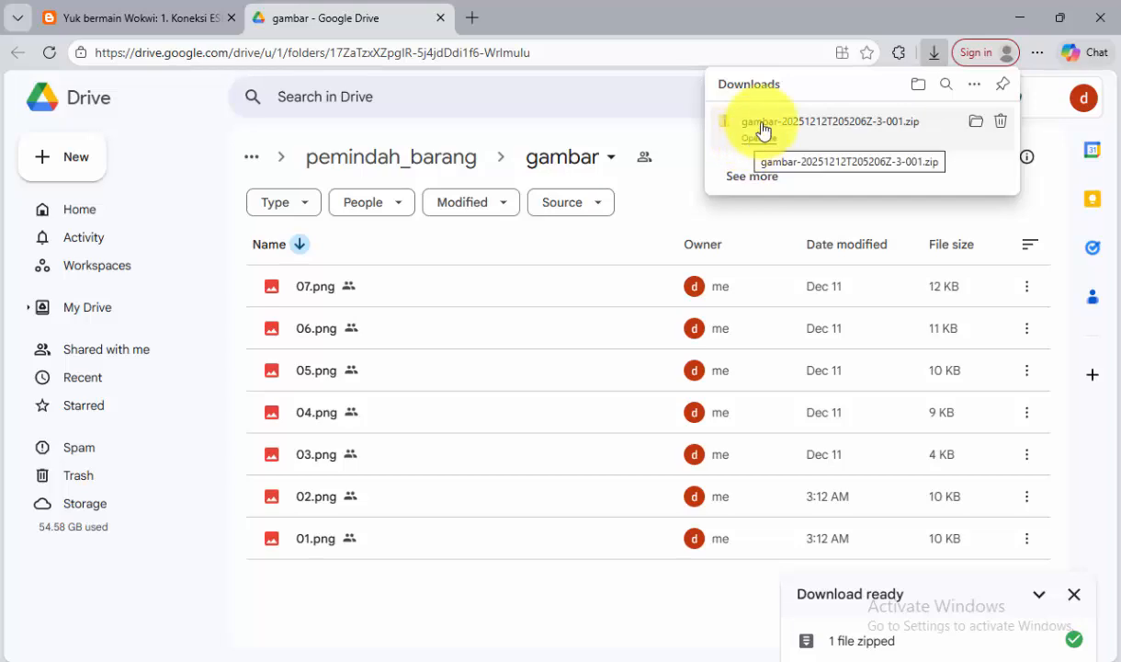
Extract the downloaded gambar zip archive into the Downloads folder and open the extracted gambar folder
click(763, 140)
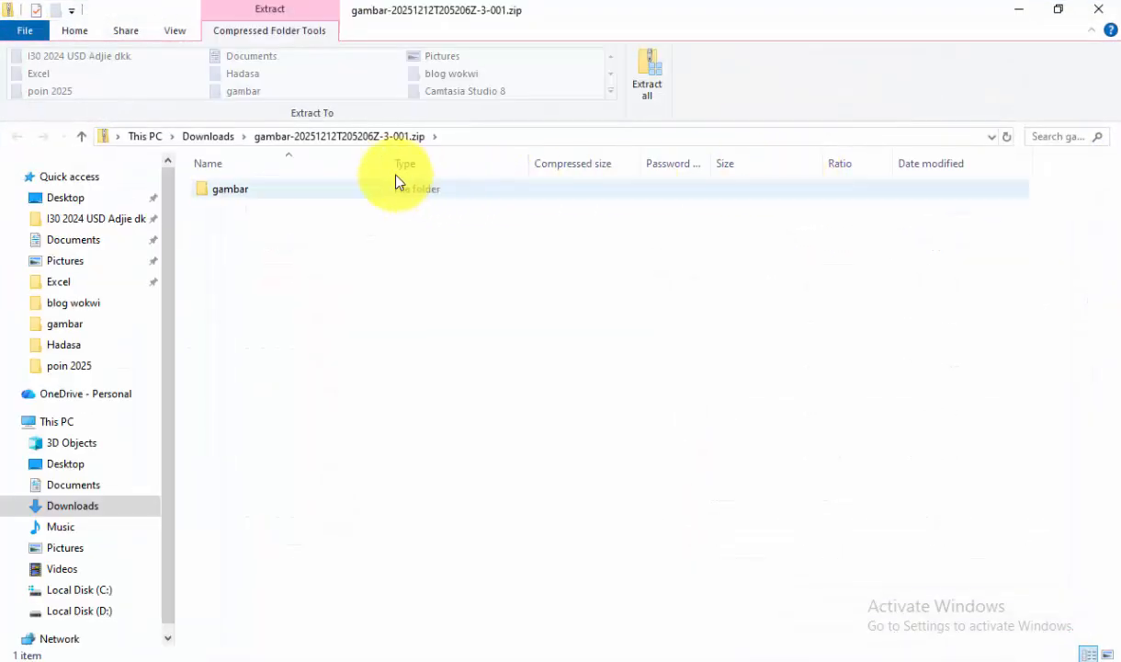
click(209, 136)
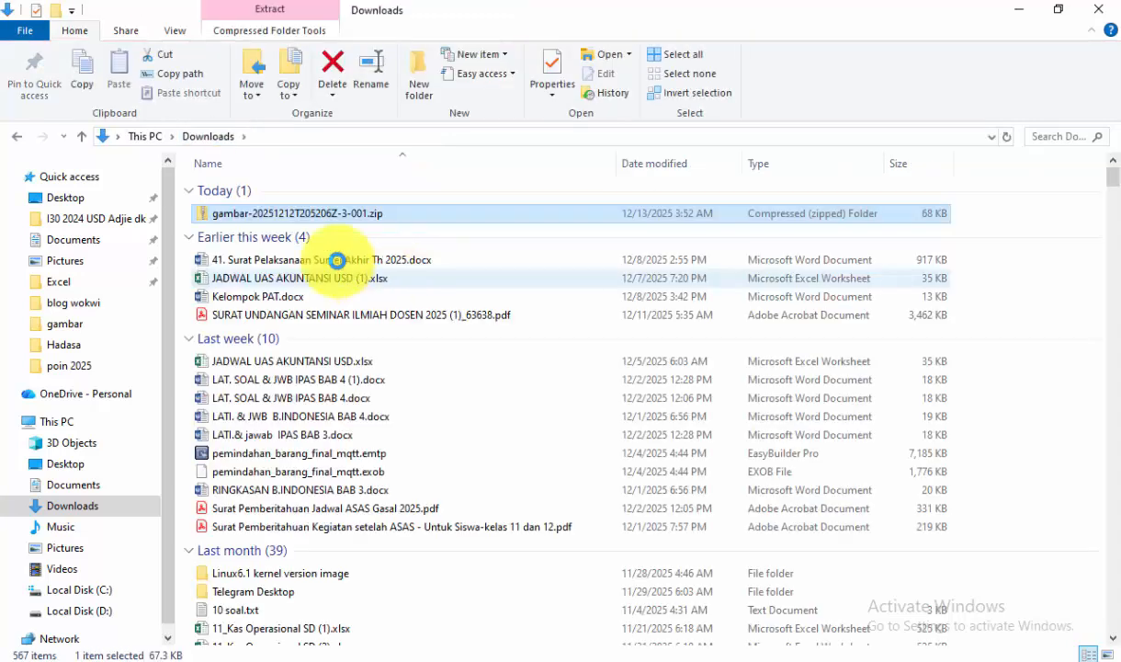
right_click(250, 215)
click(307, 371)
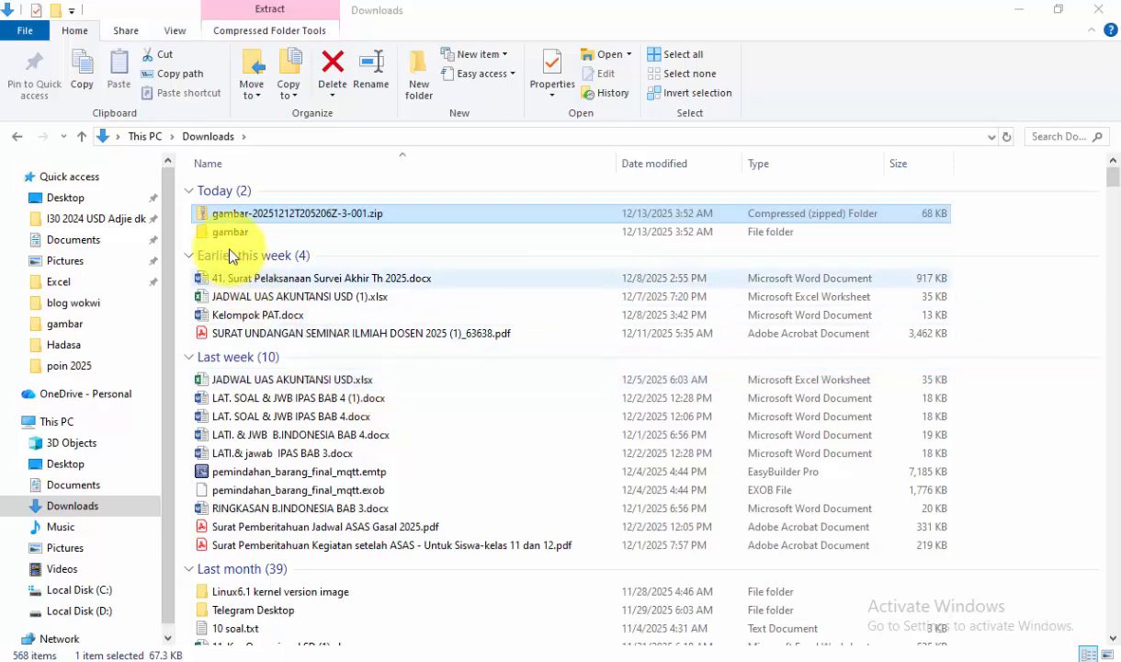
click(223, 230)
double_click(223, 230)
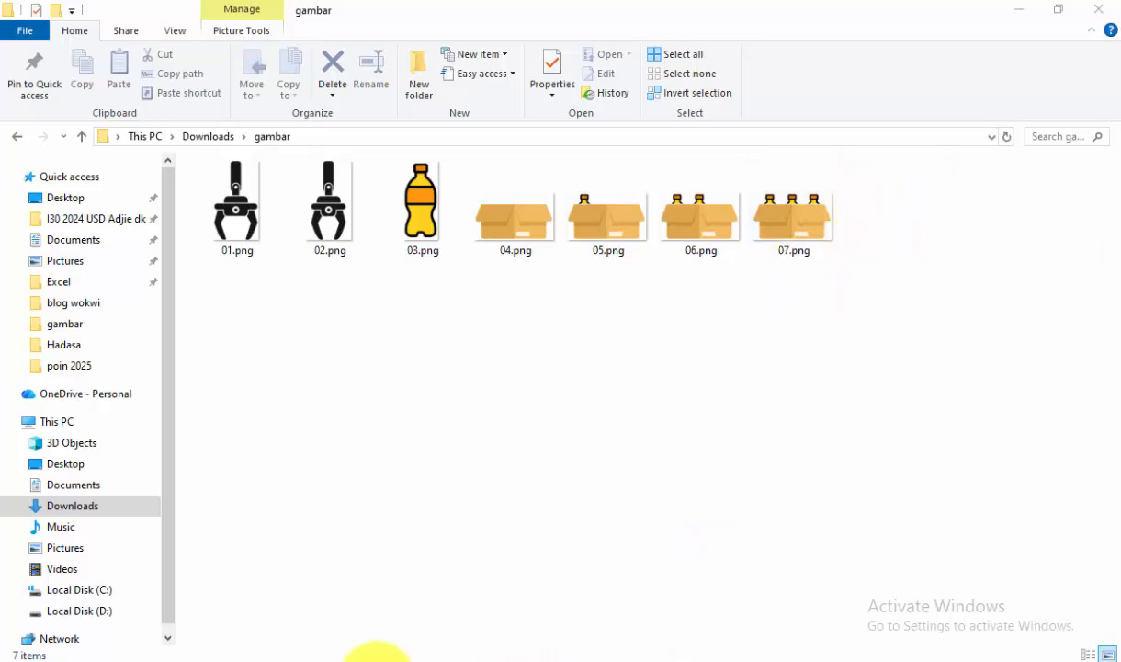
Return to the blog tutorial in the browser and review the moving shape and numeric rows of the object table
click(378, 661)
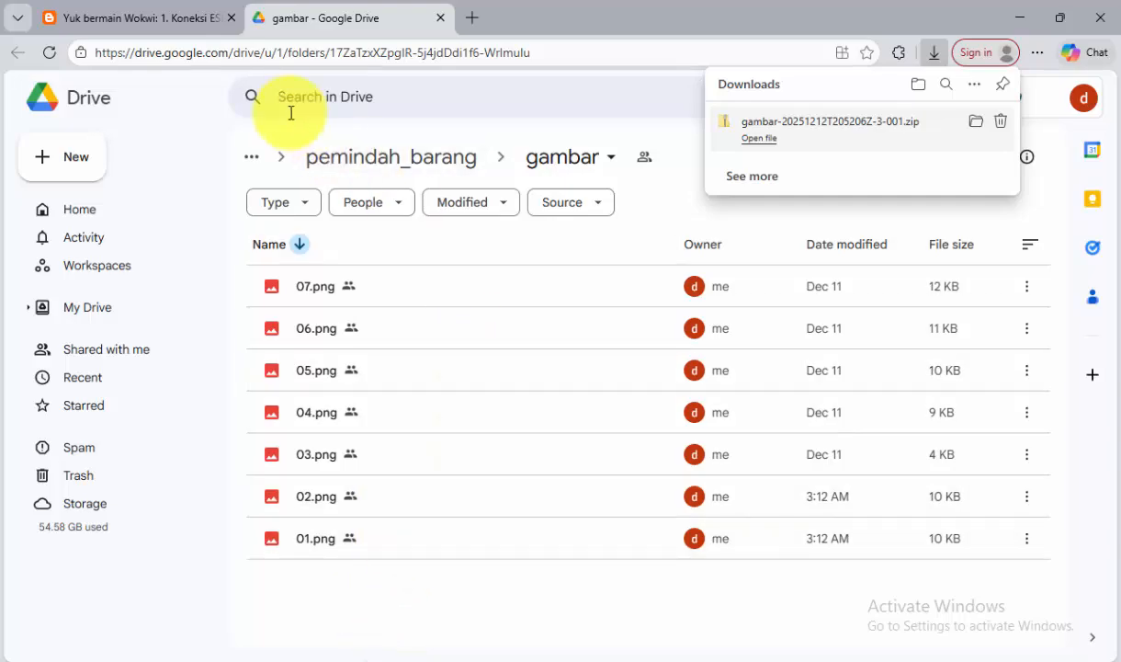
click(168, 20)
scroll(464, 405, down, 2)
scroll(474, 416, up, 5)
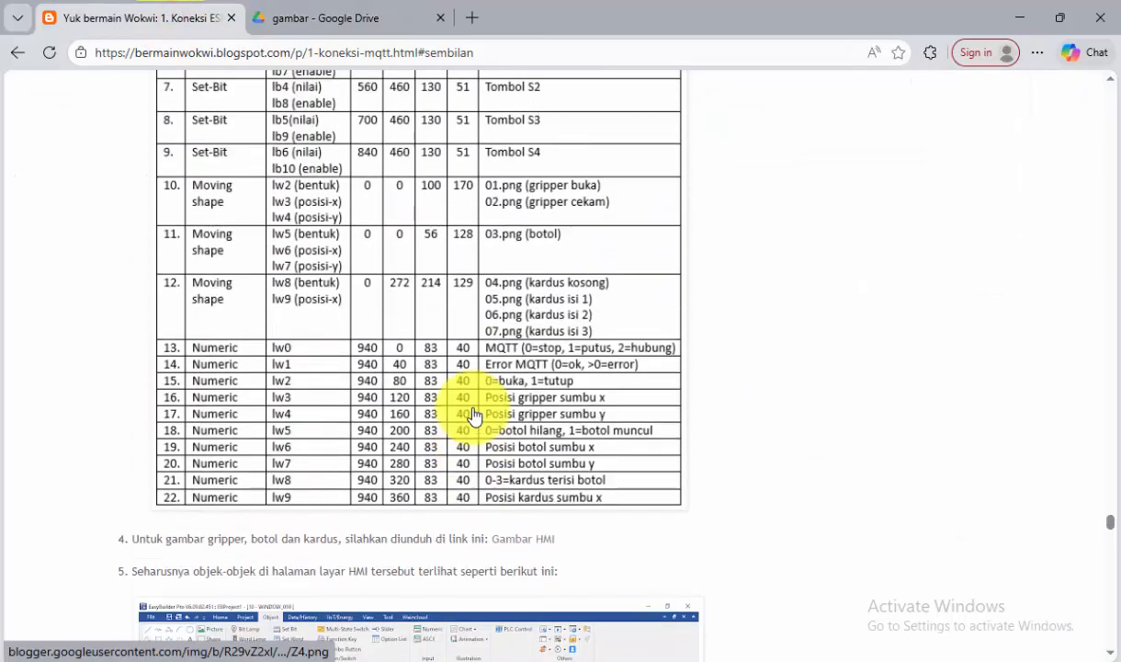
scroll(474, 416, down, 1)
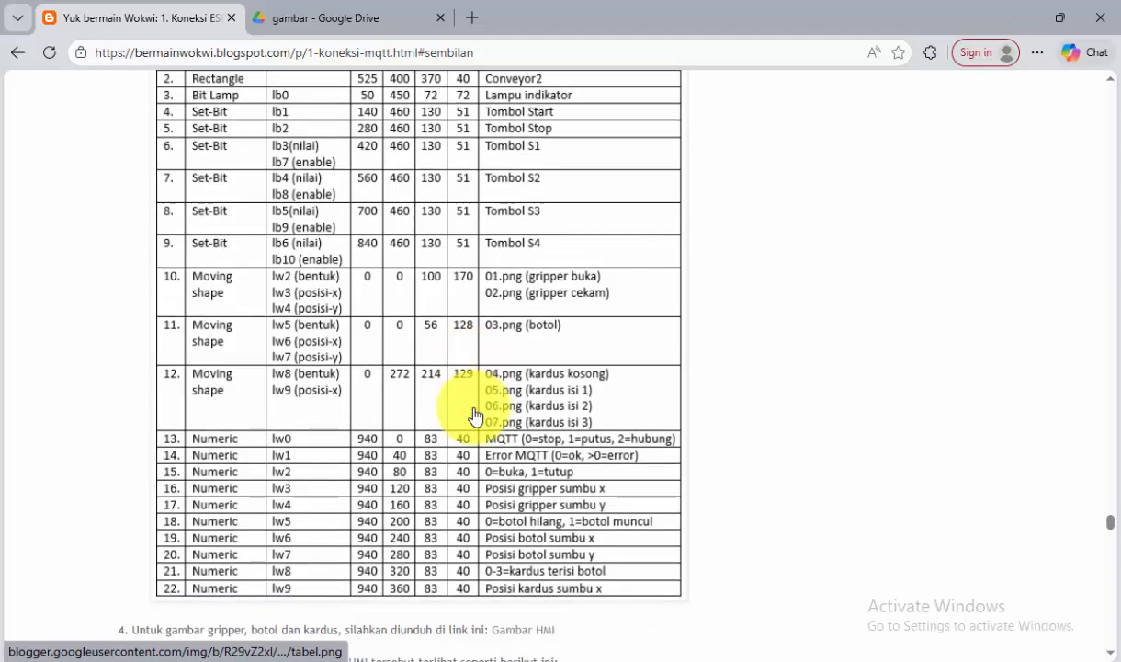
Restore the browser window to the left half of the desktop and bring the object table into view
click(1062, 20)
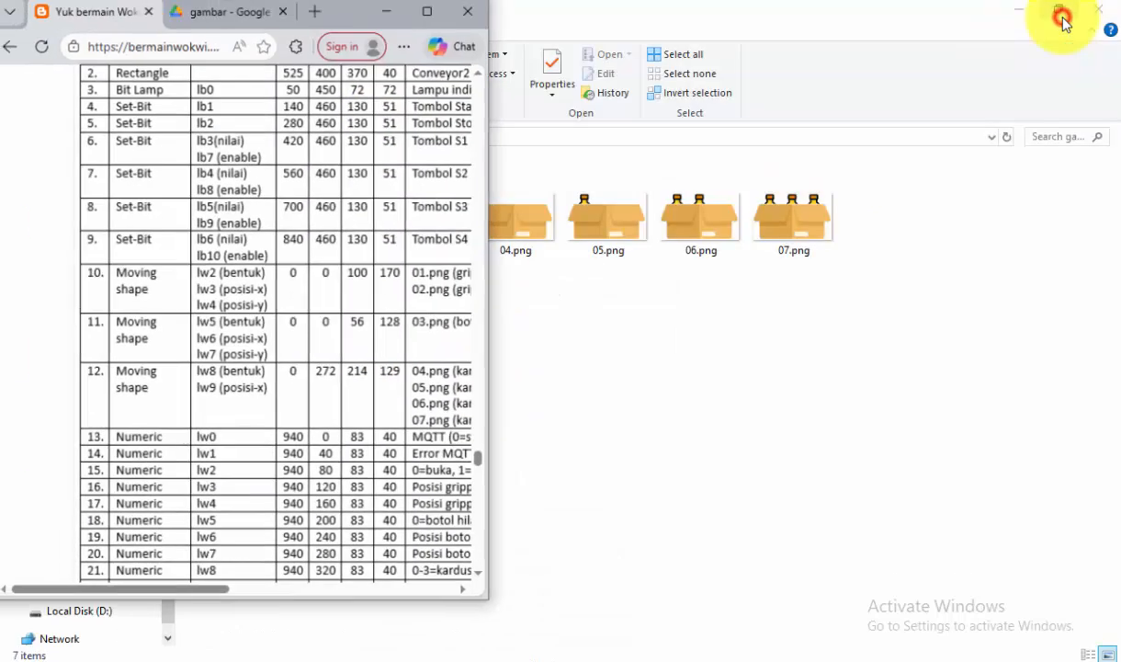
drag(305, 603, 323, 649)
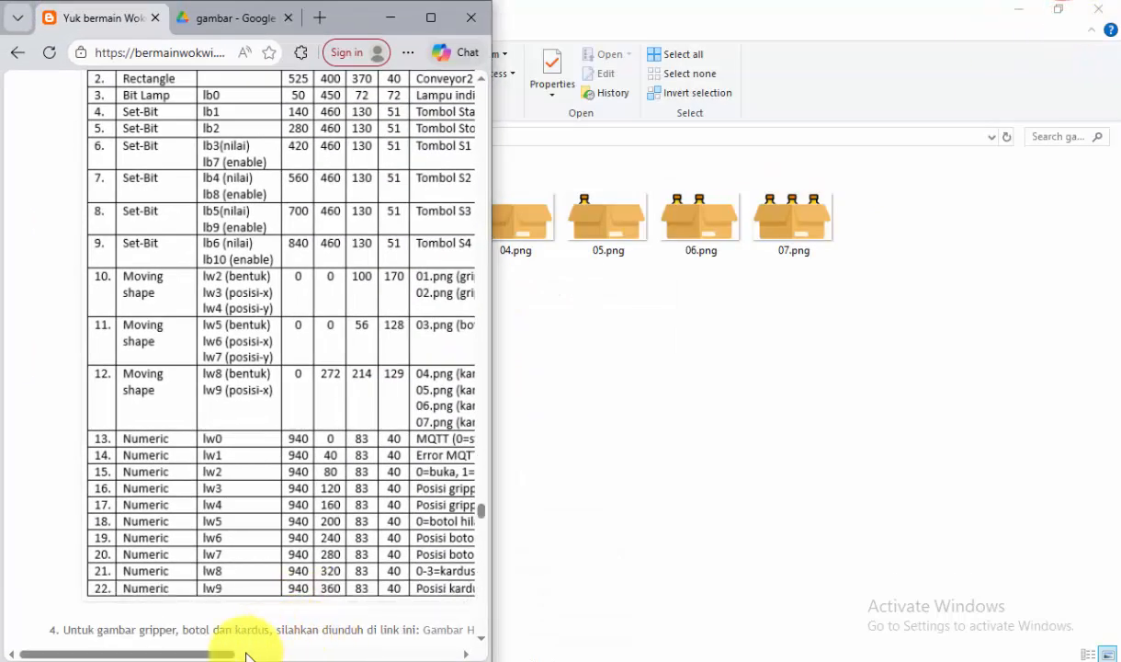
drag(220, 654, 261, 653)
scroll(310, 584, up, 2)
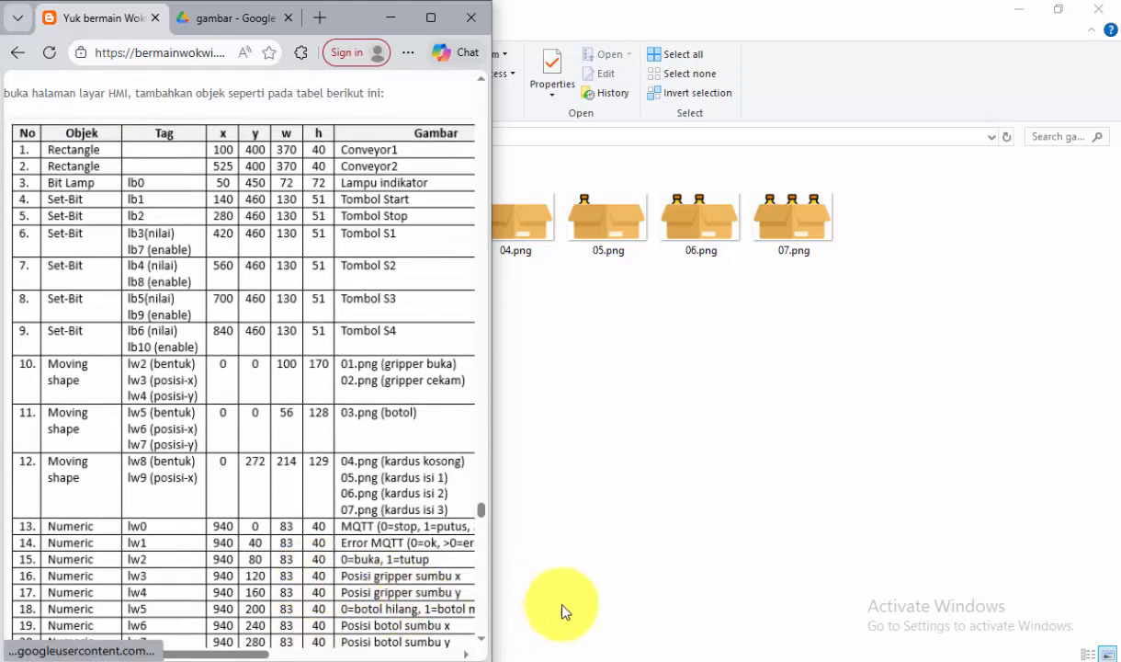
Switch to EasyBuilder Pro and arrange its window beside the blog table so the HMI screen can be edited alongside it
click(542, 656)
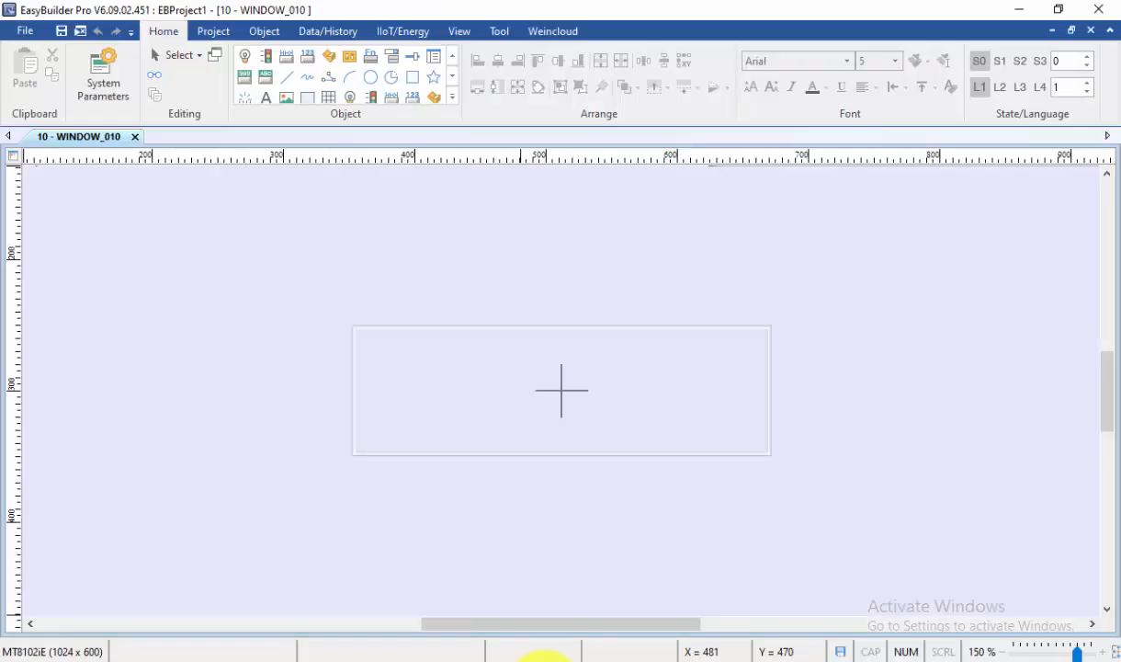
click(1058, 9)
drag(640, 81, 854, 28)
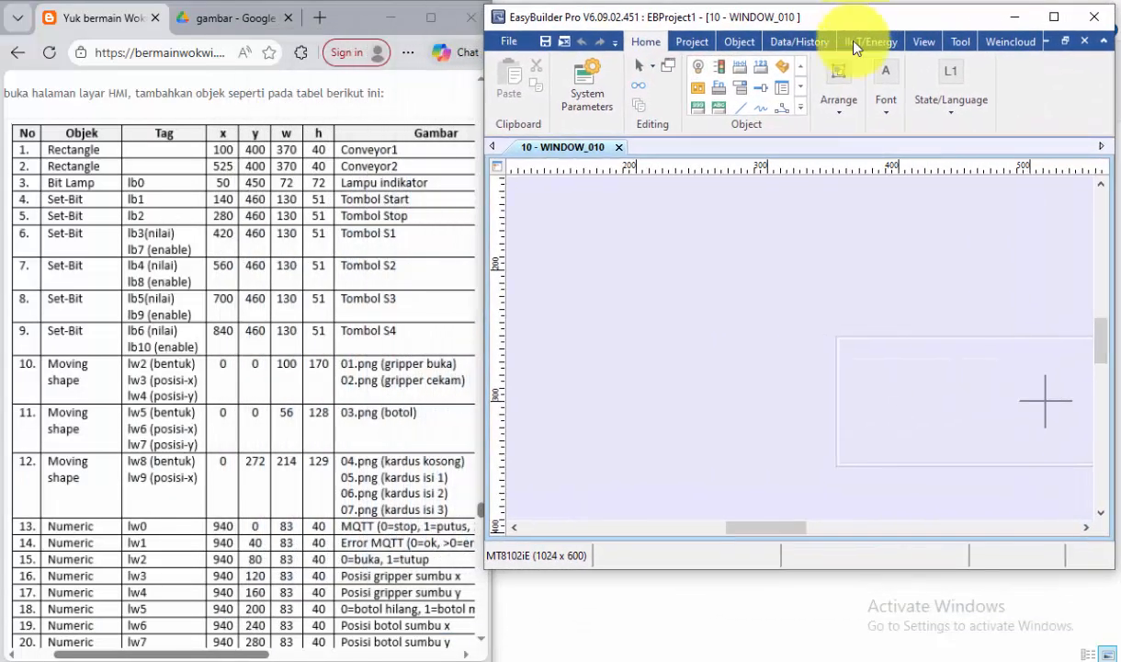
click(1054, 16)
drag(1078, 651, 1046, 654)
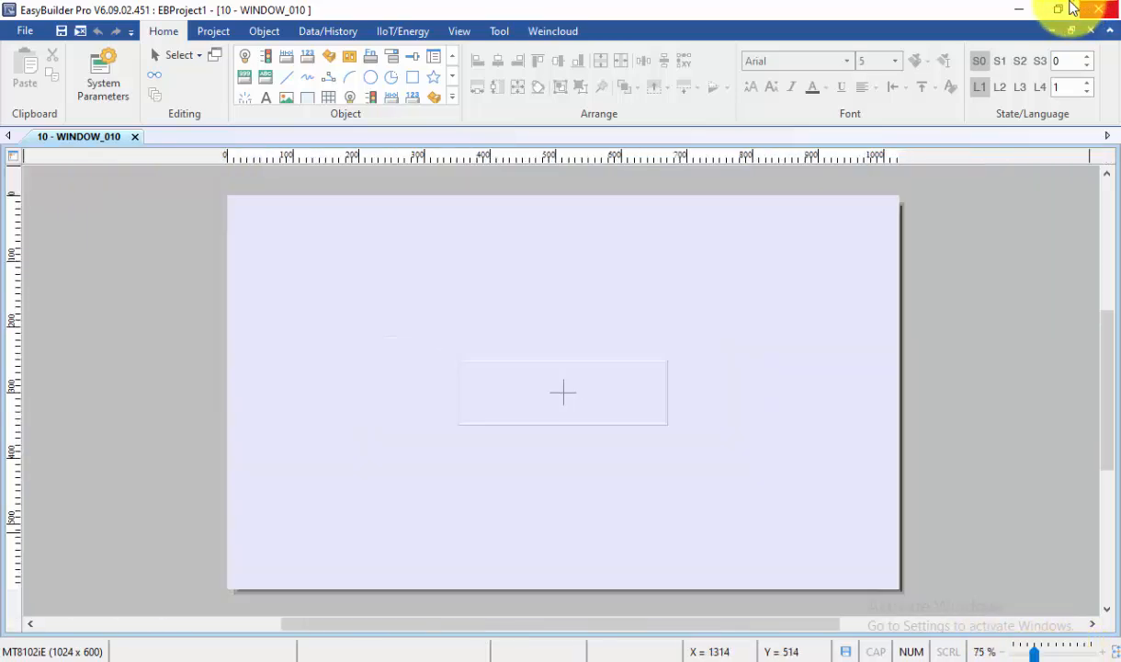
click(1058, 9)
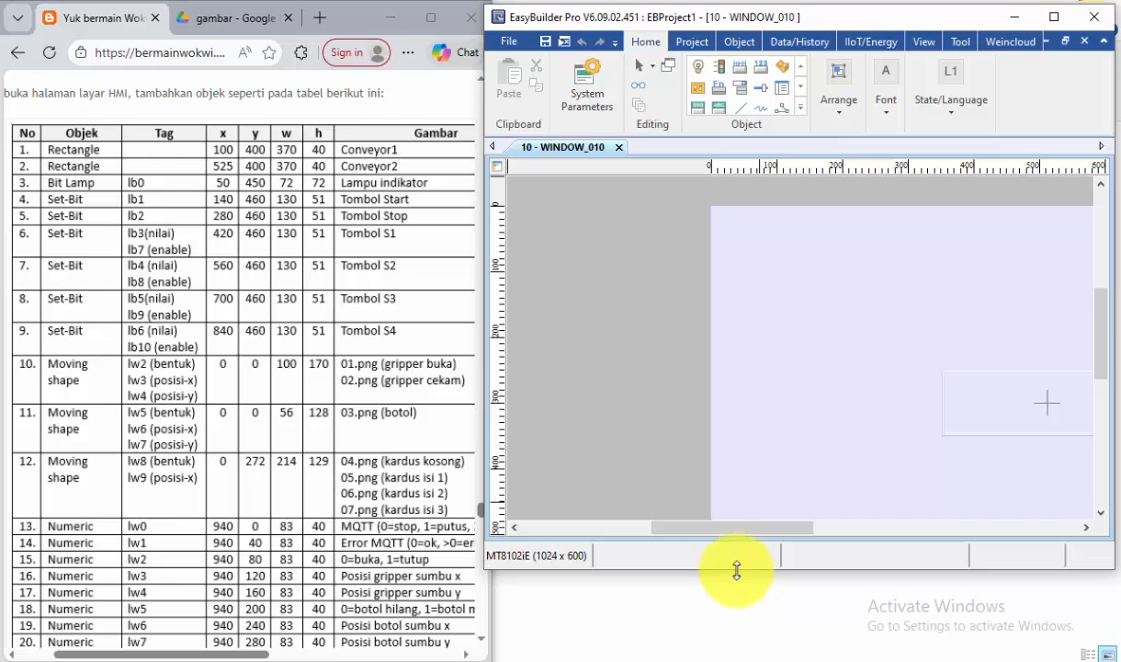
drag(735, 571, 843, 620)
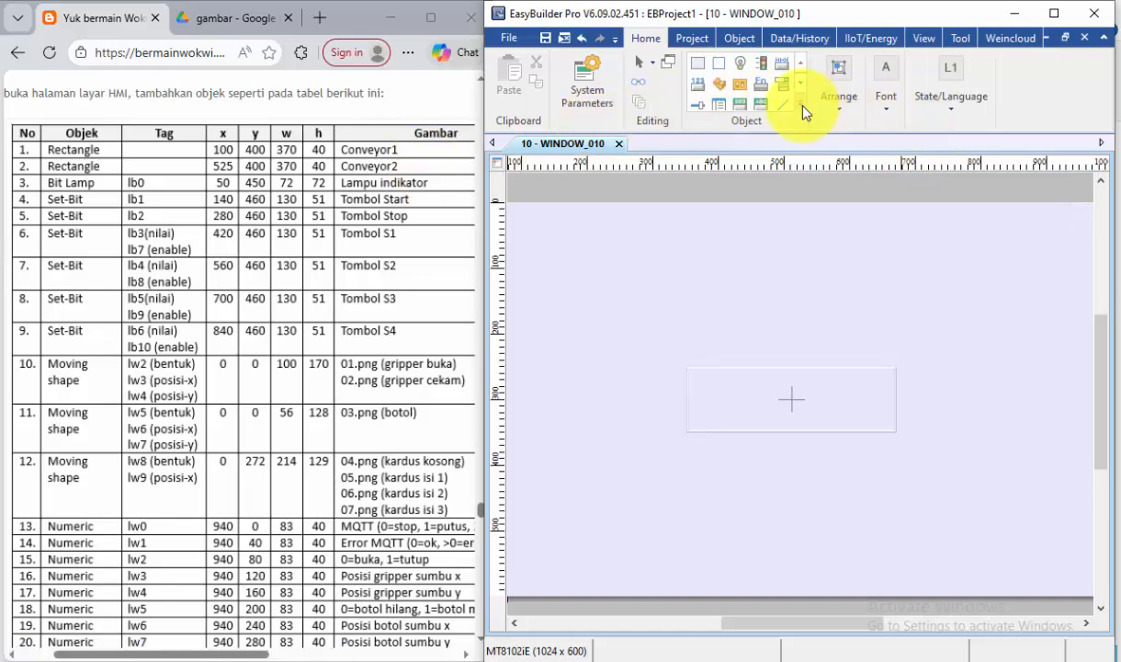
Draw a filled rectangle about 401 by 61 on WINDOW_010, near the middle of the HMI screen
click(801, 104)
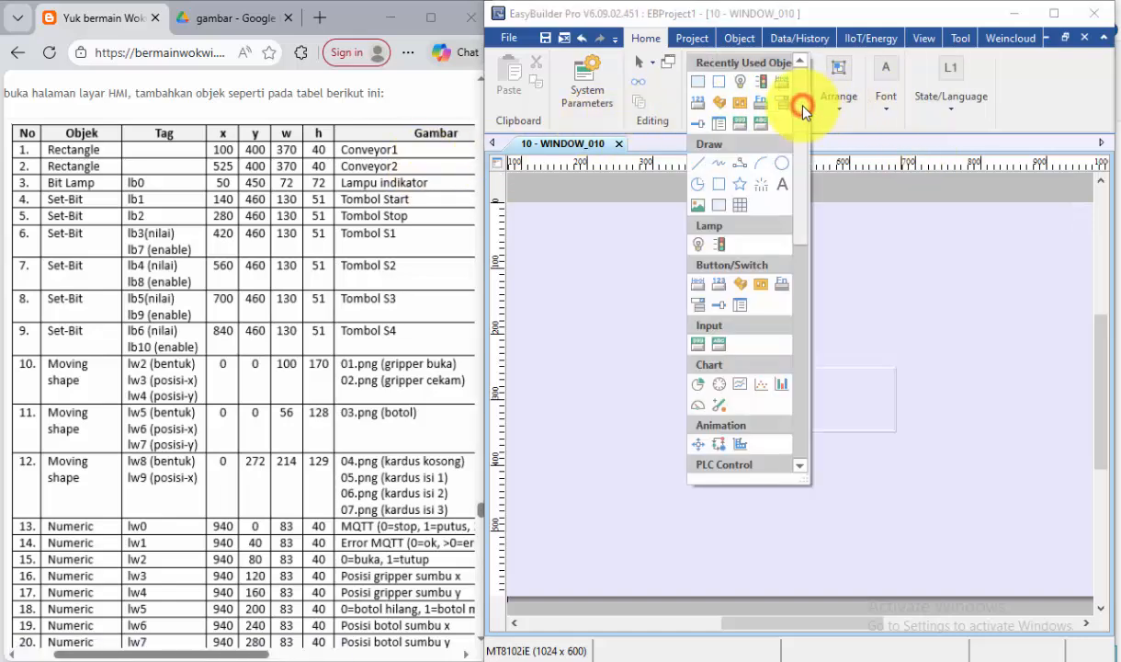
click(719, 189)
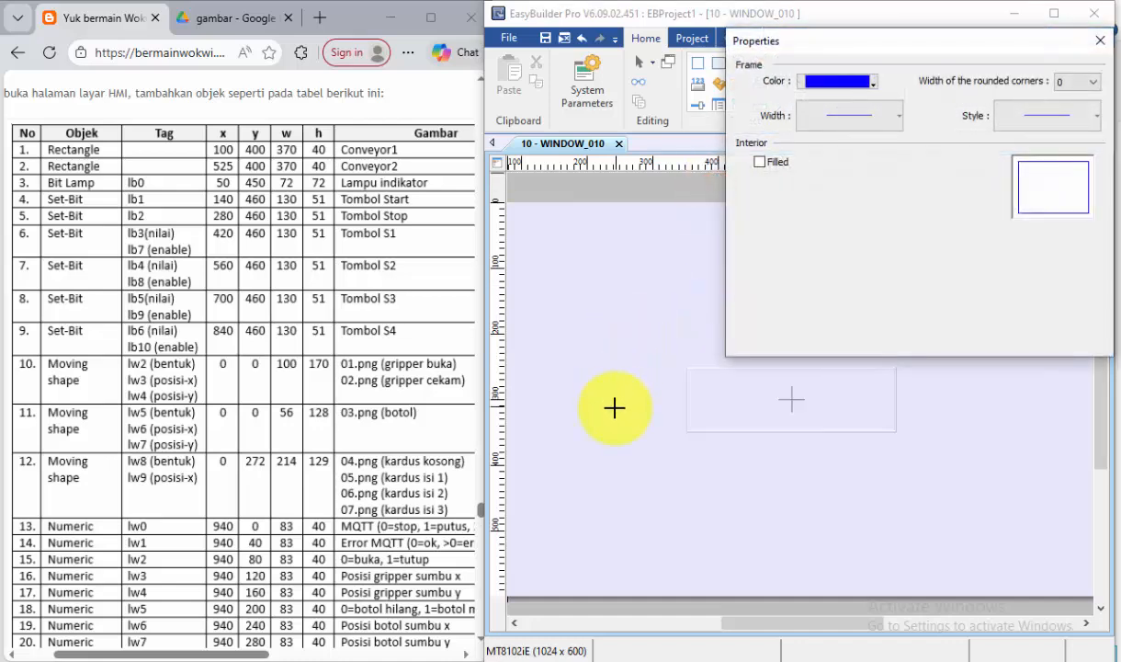
click(759, 162)
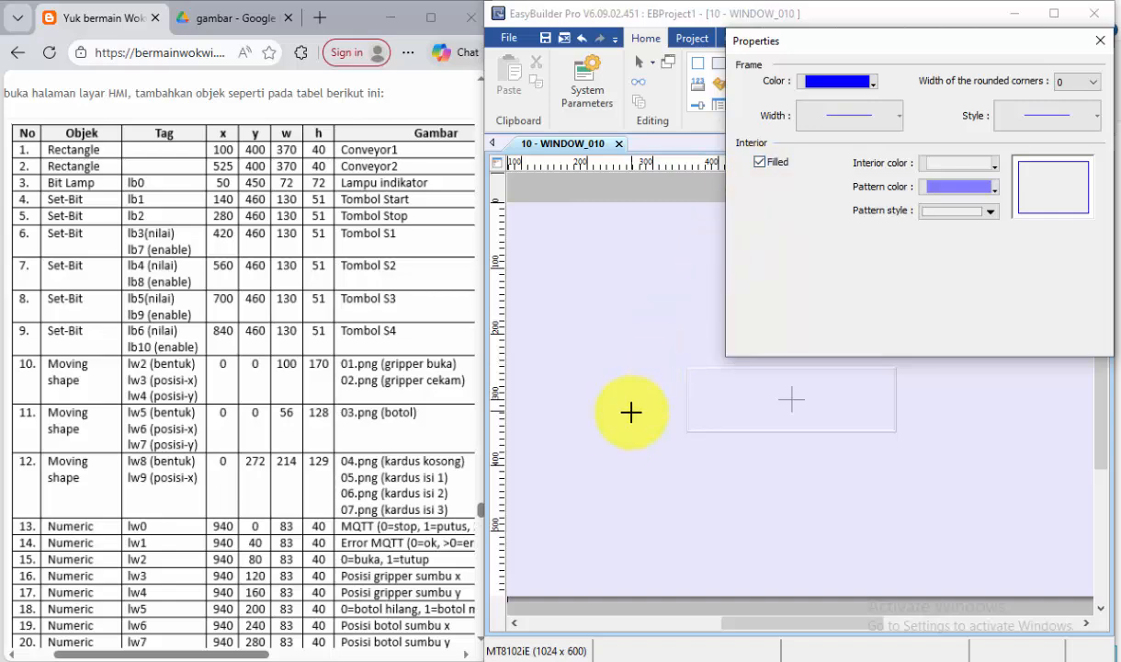
drag(598, 410, 857, 454)
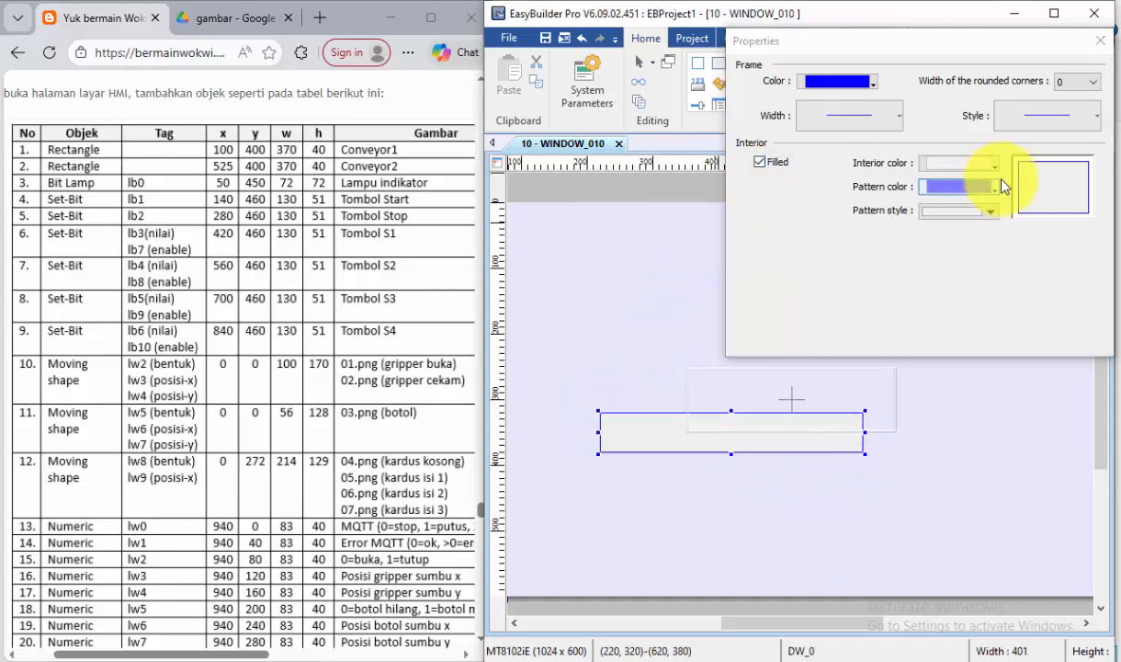
click(1100, 41)
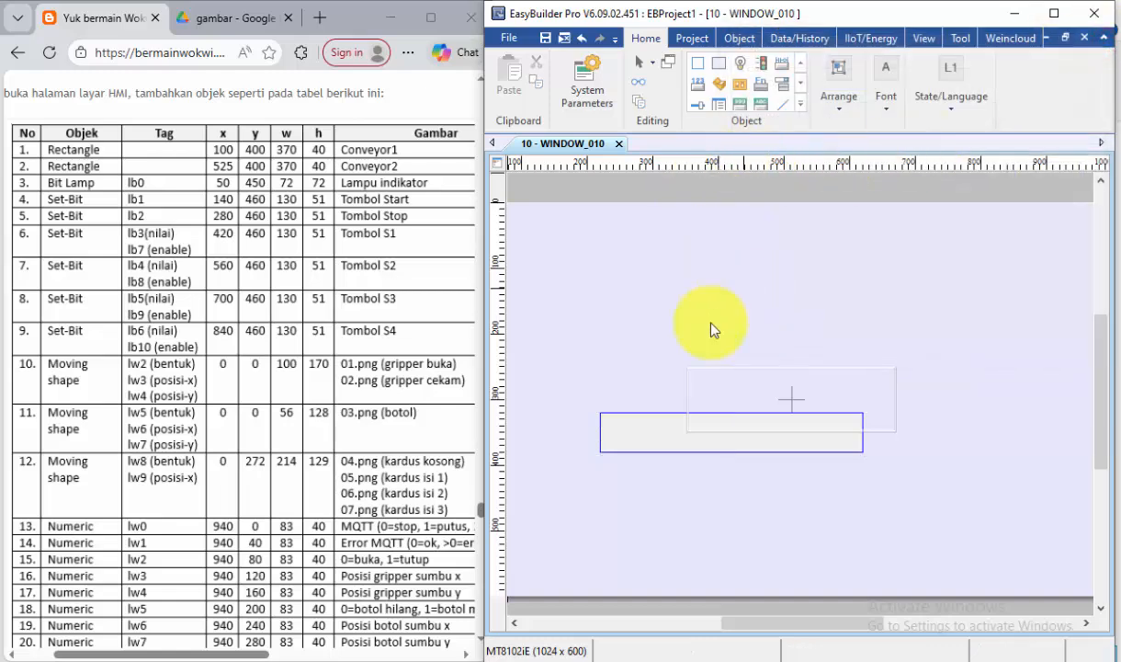
Set the rectangle's position to X 100, Y 400 and its size to width 370, height 40 for Conveyor1
double_click(621, 427)
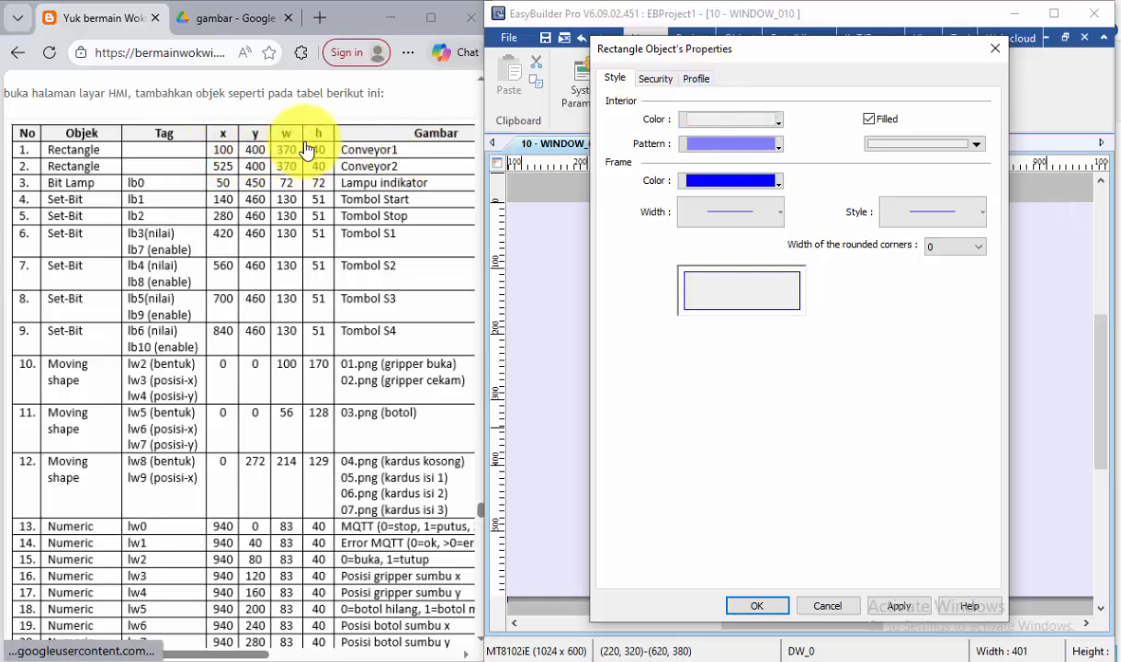
click(700, 81)
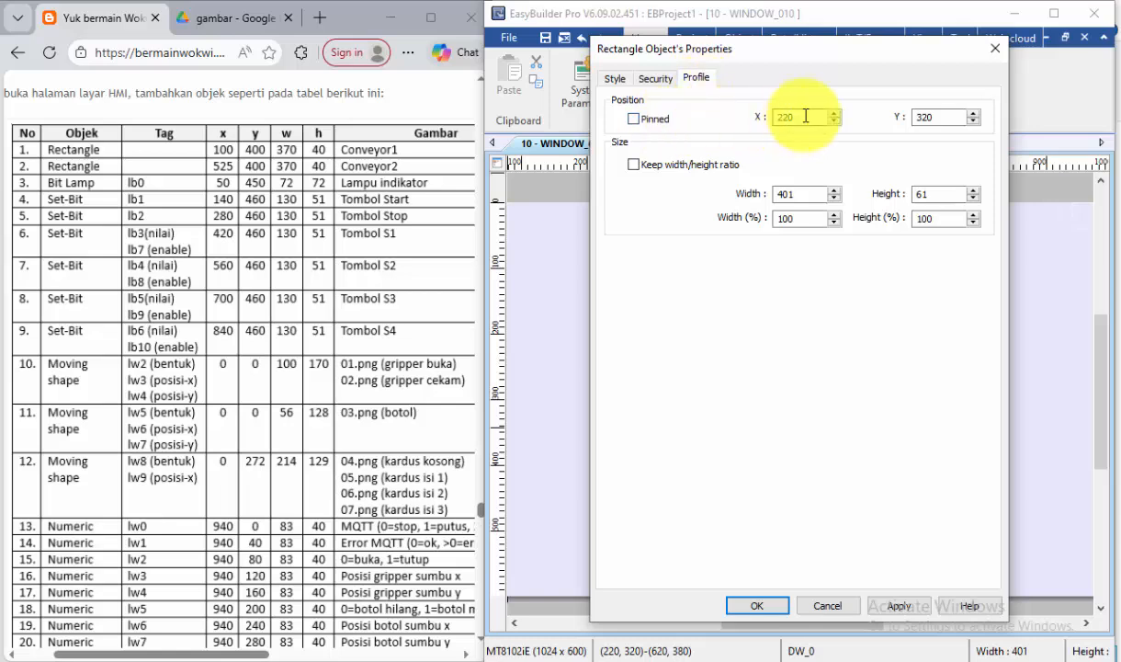
drag(803, 115, 775, 115)
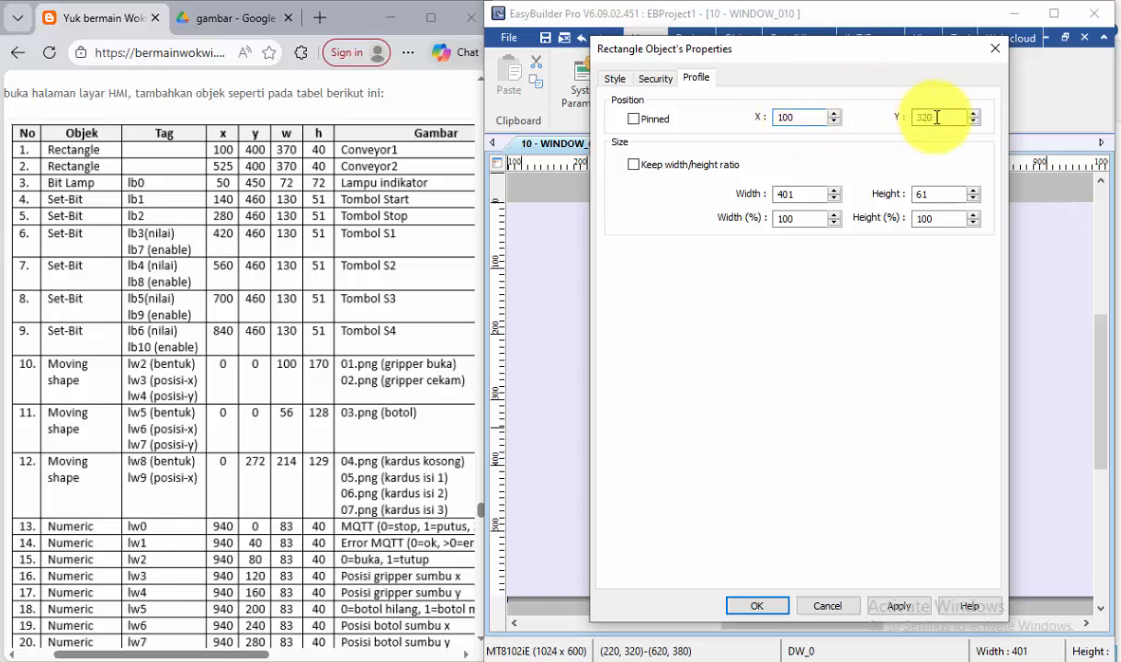
drag(934, 117, 905, 120)
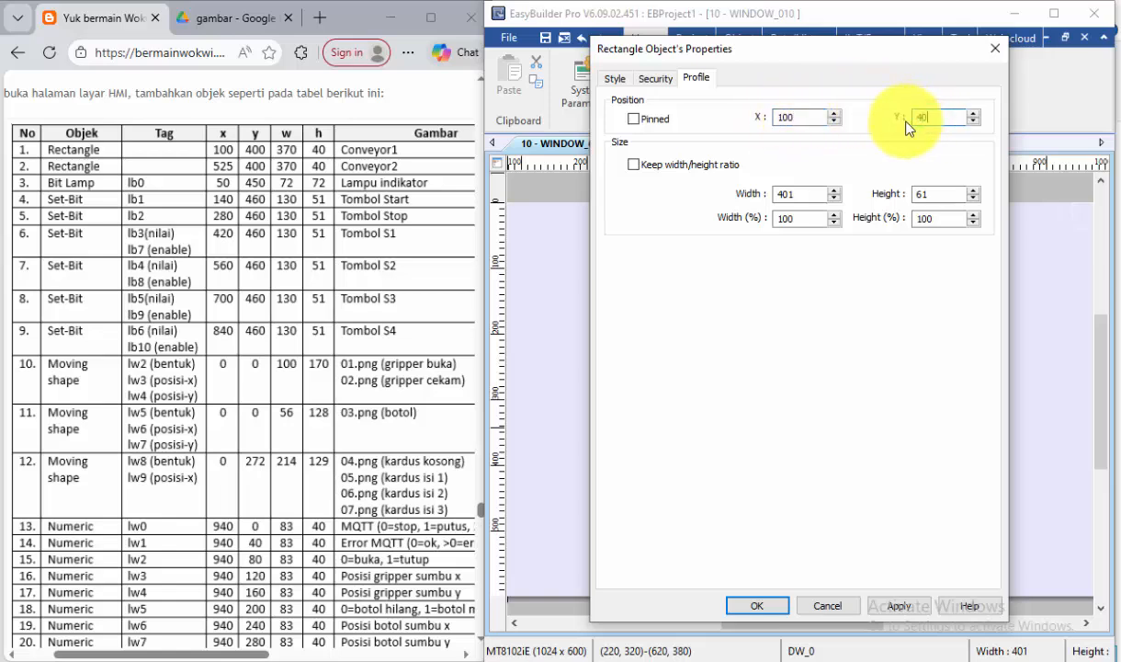
drag(813, 194, 749, 200)
text(370)
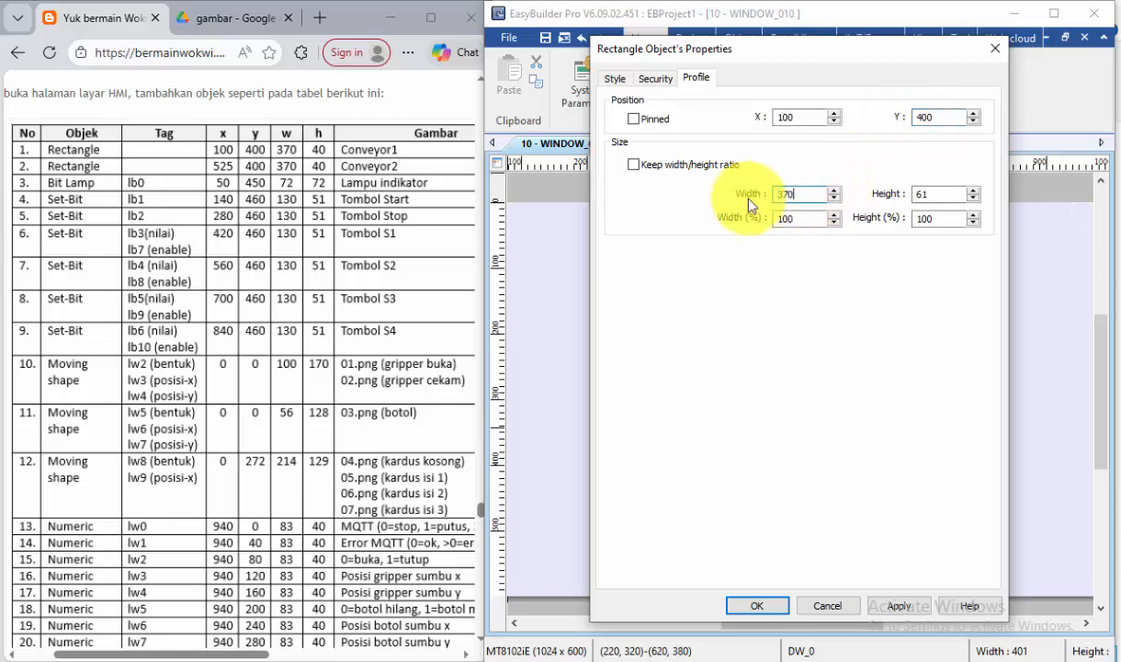
drag(940, 194, 890, 196)
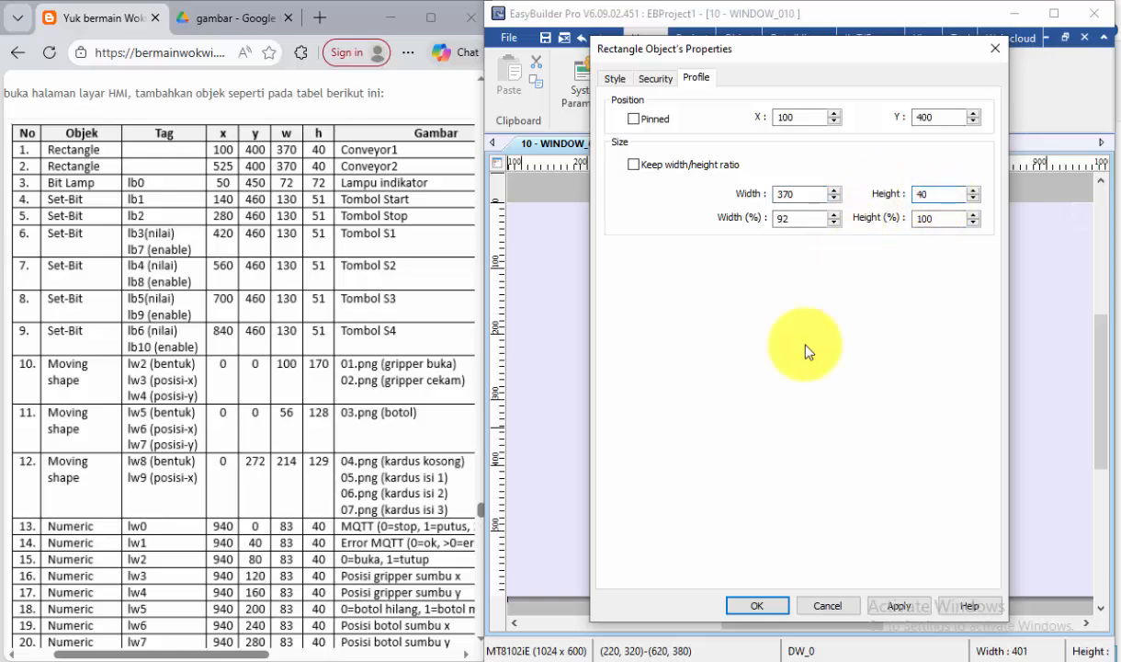
click(756, 606)
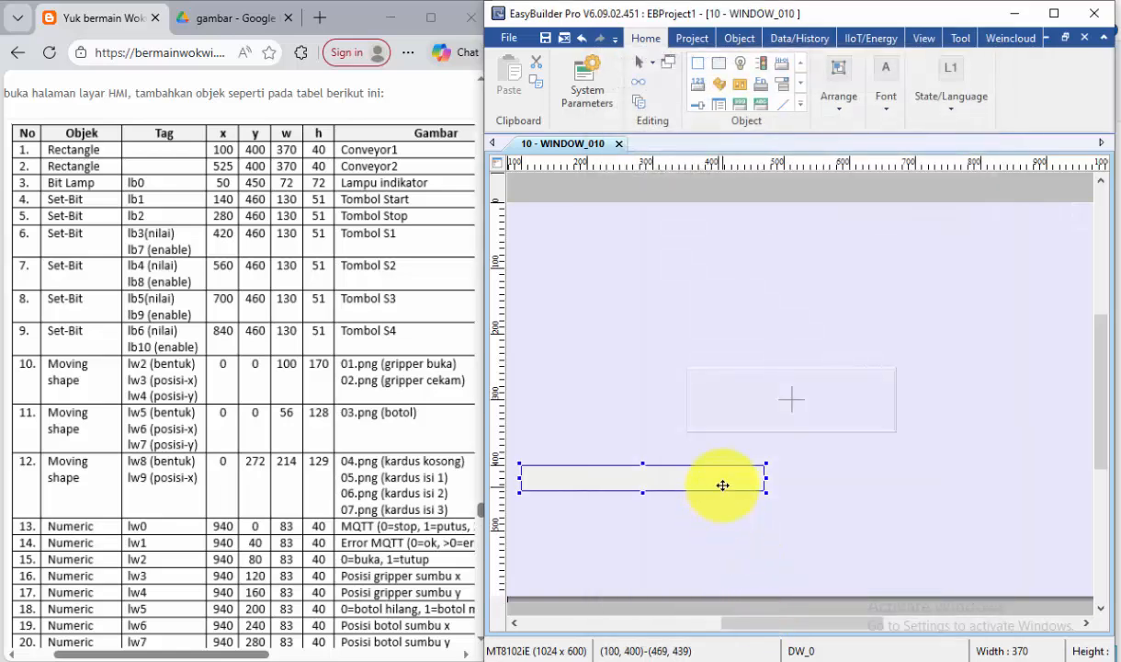
Duplicate the Conveyor1 rectangle and position the copy at X 525, Y 400 as Conveyor2
key(ctrl+c)
click(790, 456)
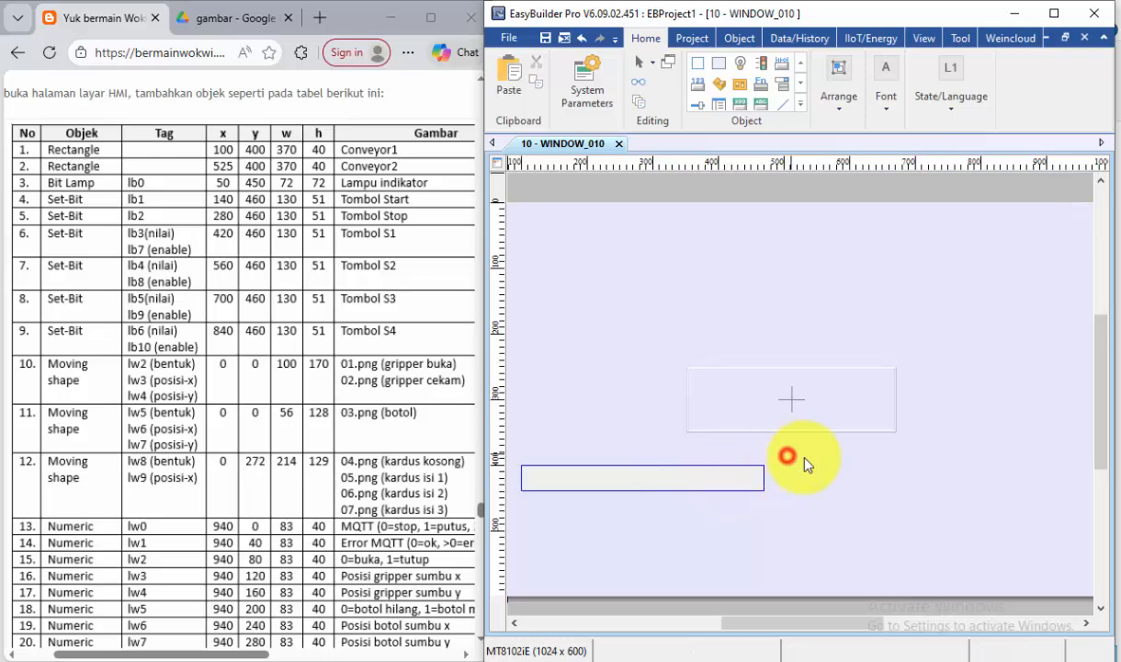
key(ctrl+v)
double_click(700, 496)
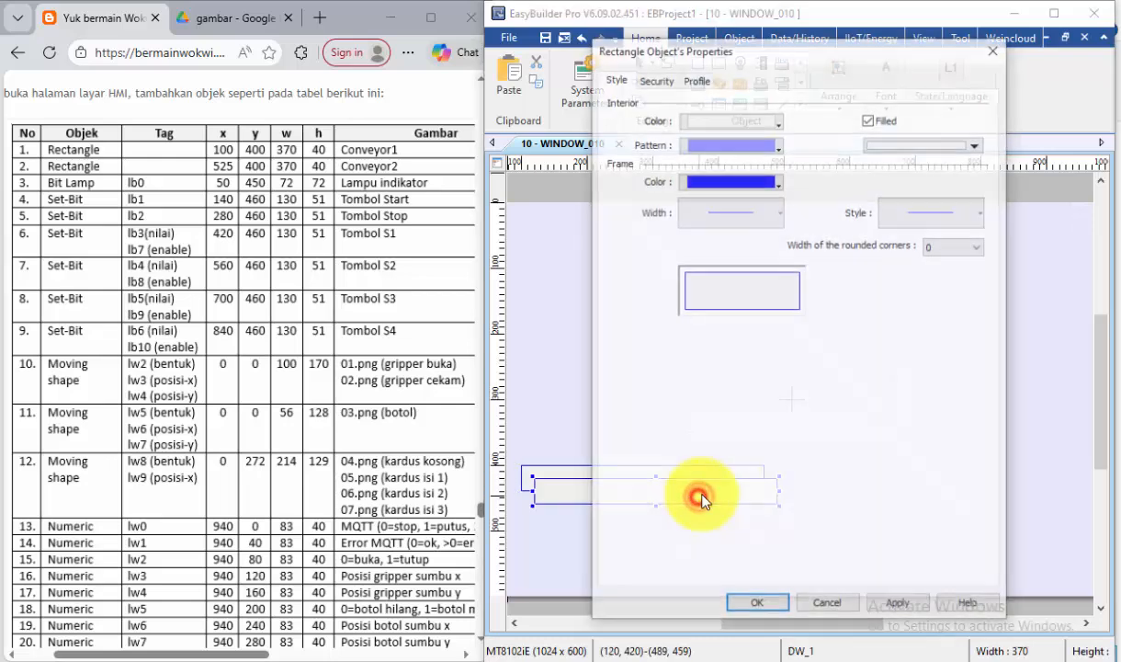
click(697, 81)
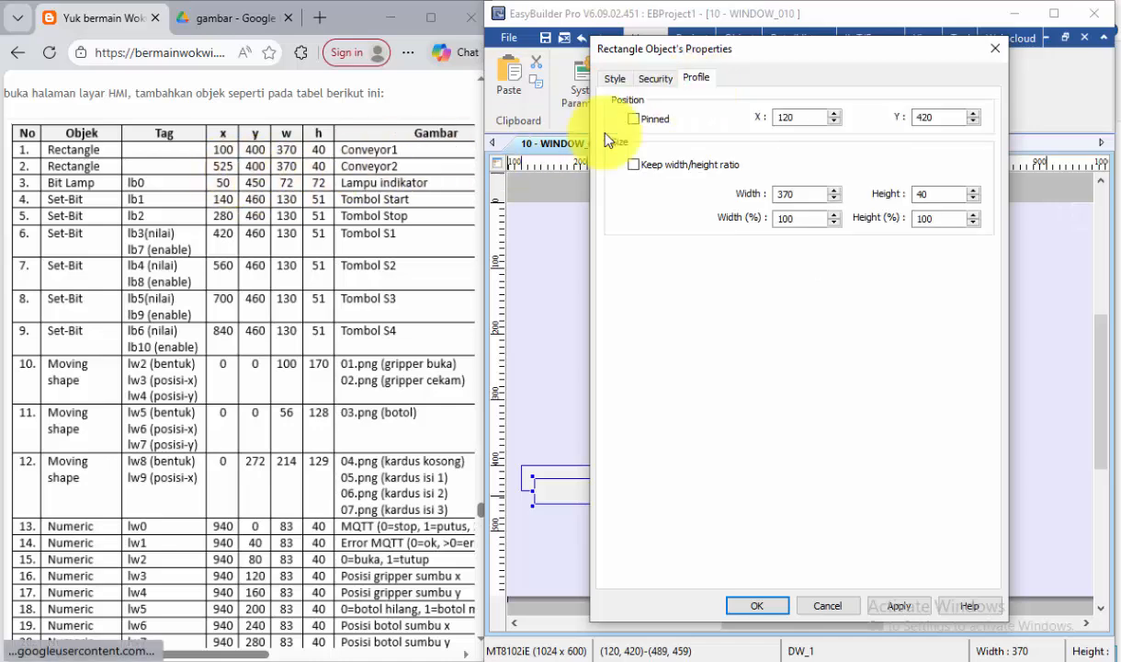
double_click(801, 118)
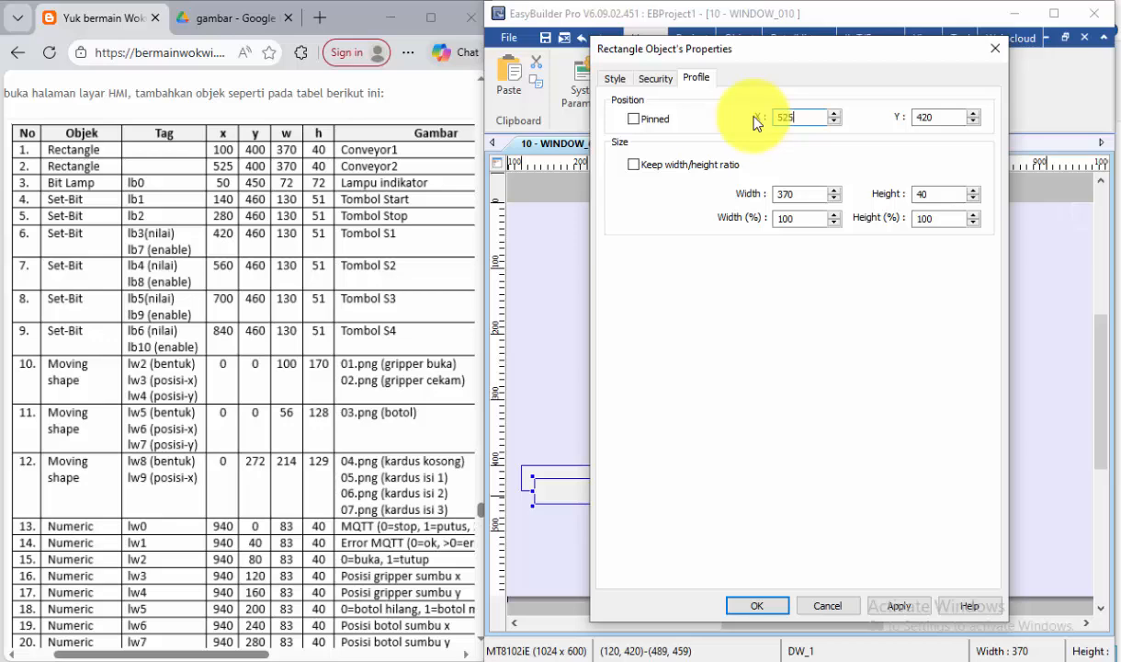
text(525)
double_click(959, 113)
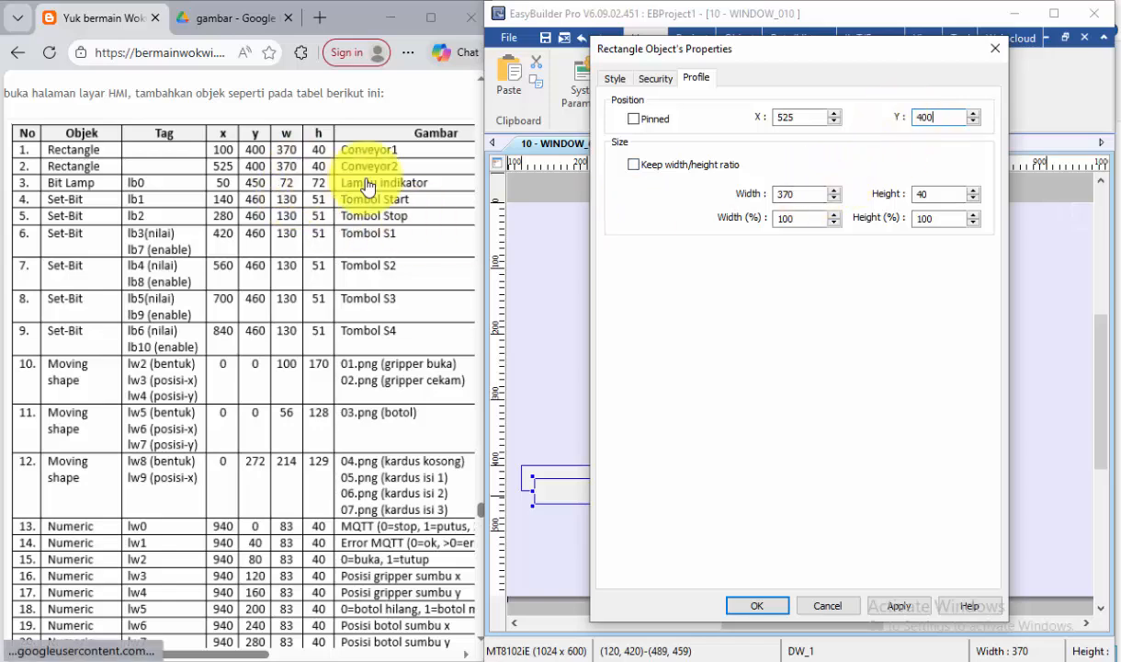
click(772, 605)
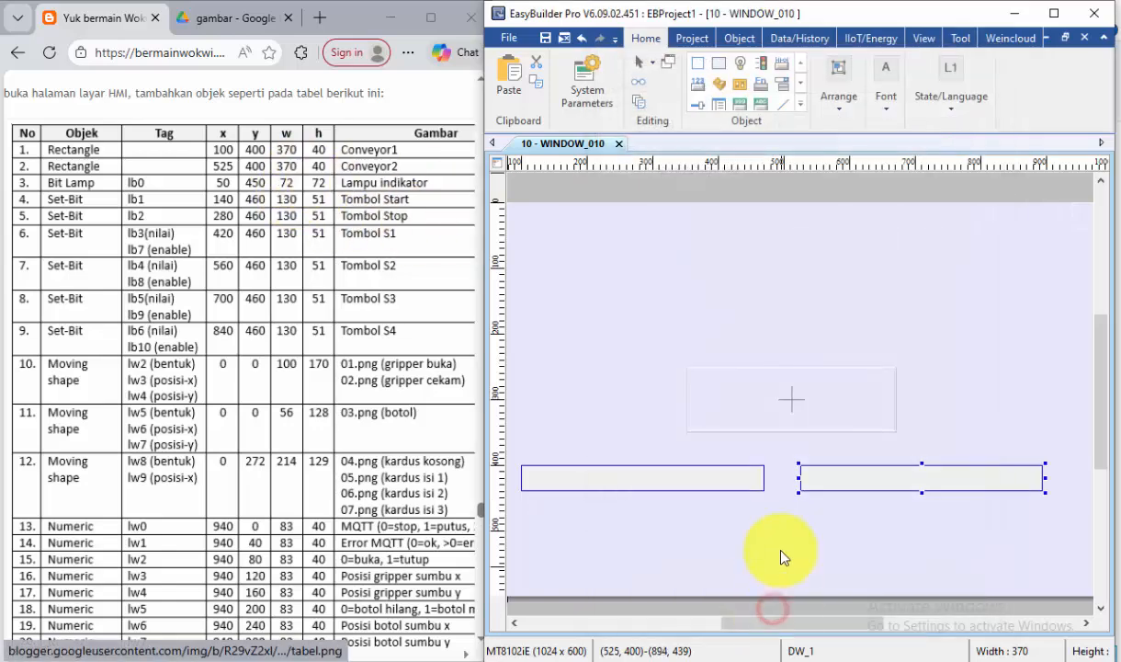
click(671, 485)
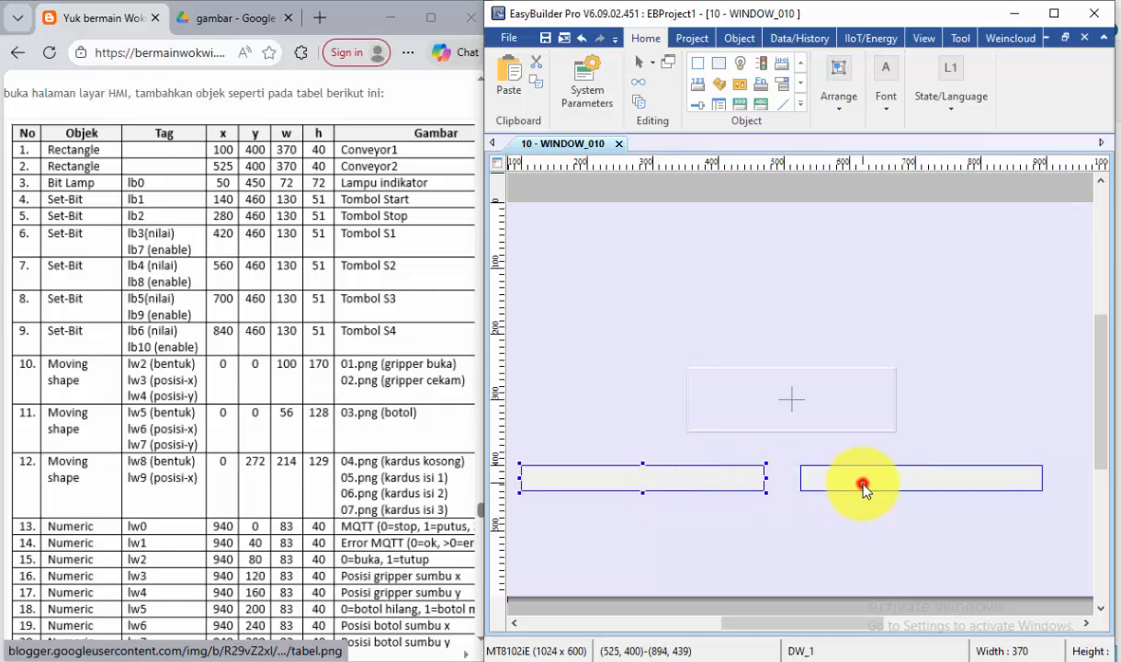
click(844, 400)
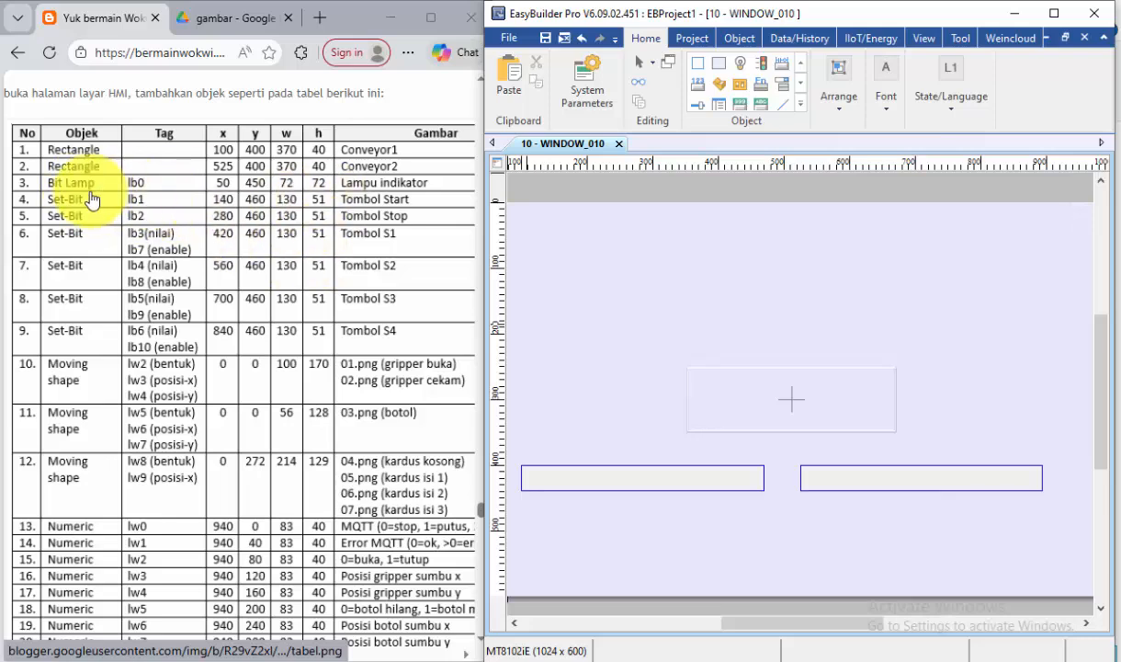
Add a bit lamp reading Local HMI address LB 0 with the standard lamp picture, placed above Conveyor1 at about X 320, Y 160
click(740, 66)
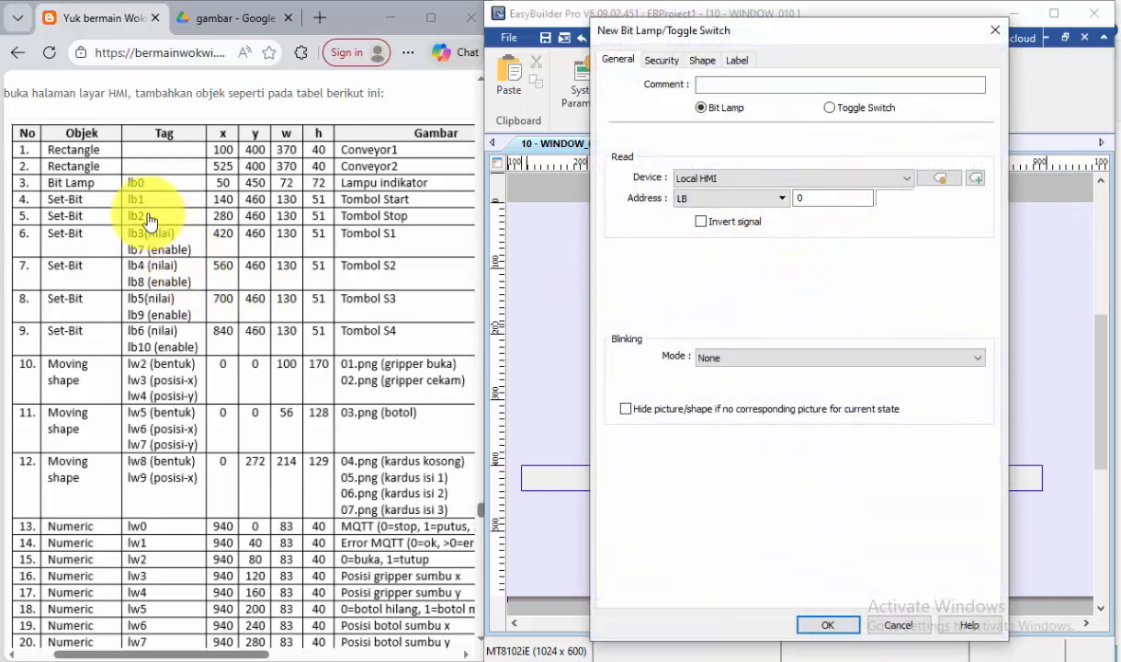
click(702, 60)
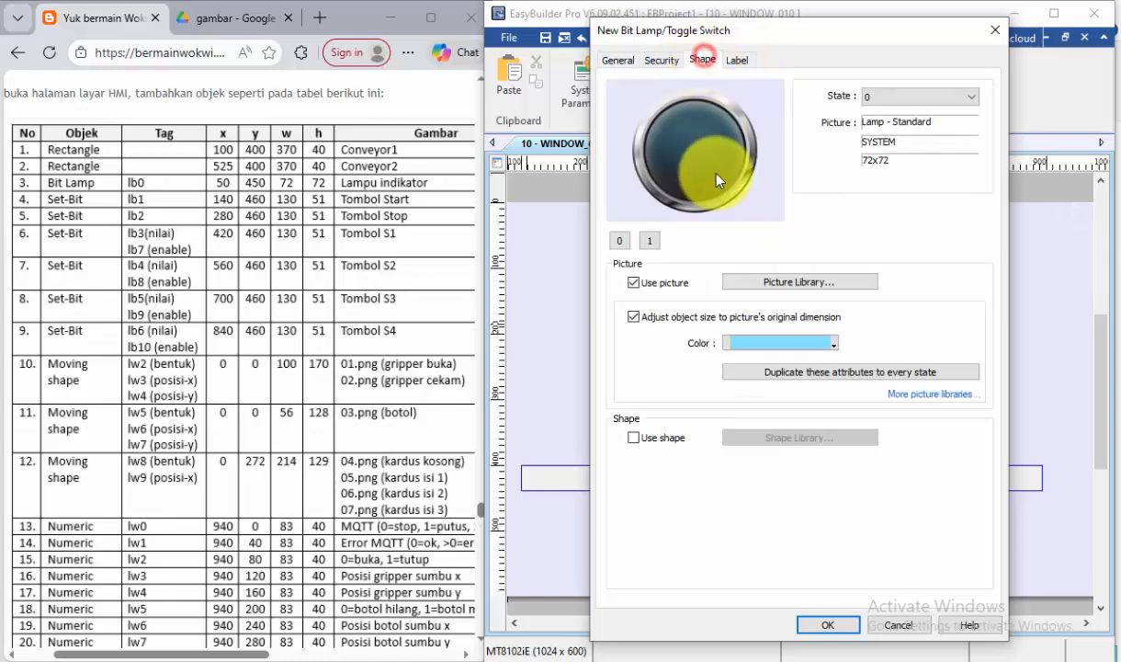
click(838, 625)
click(664, 305)
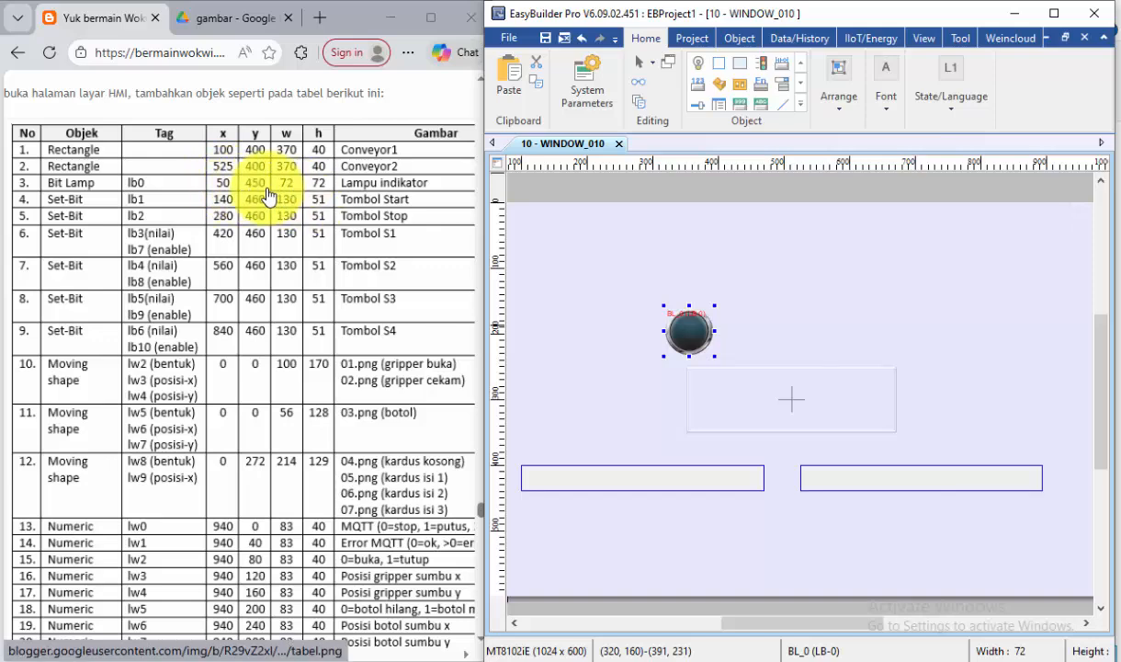
Set the bit lamp's position to X 50, Y 450
click(693, 328)
double_click(694, 328)
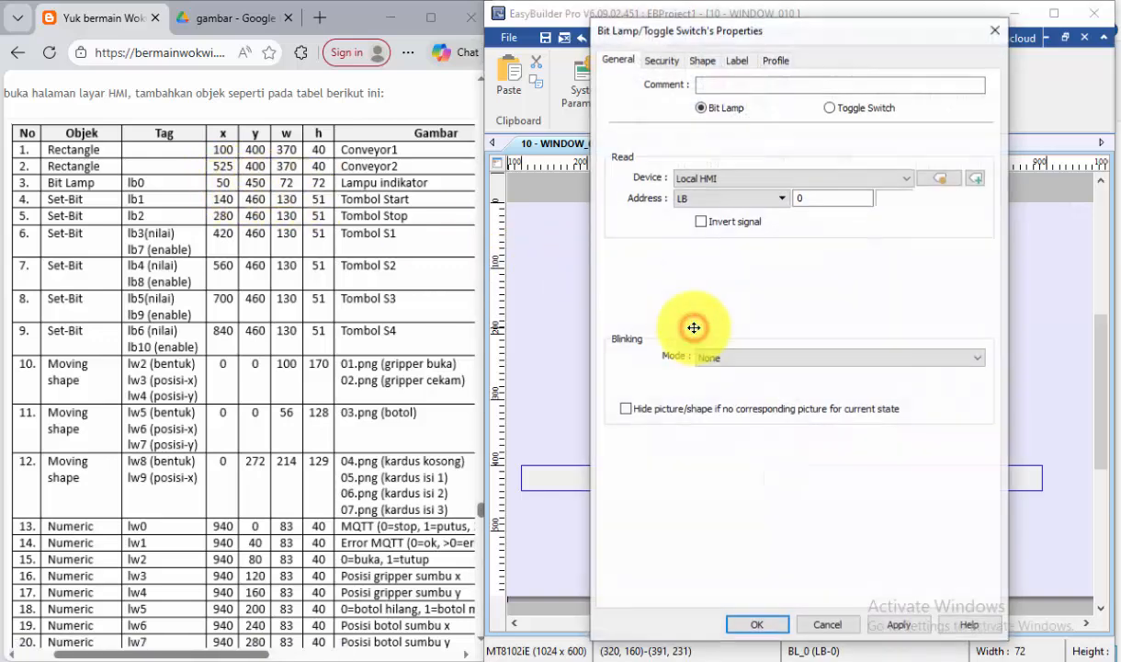
click(776, 60)
double_click(796, 100)
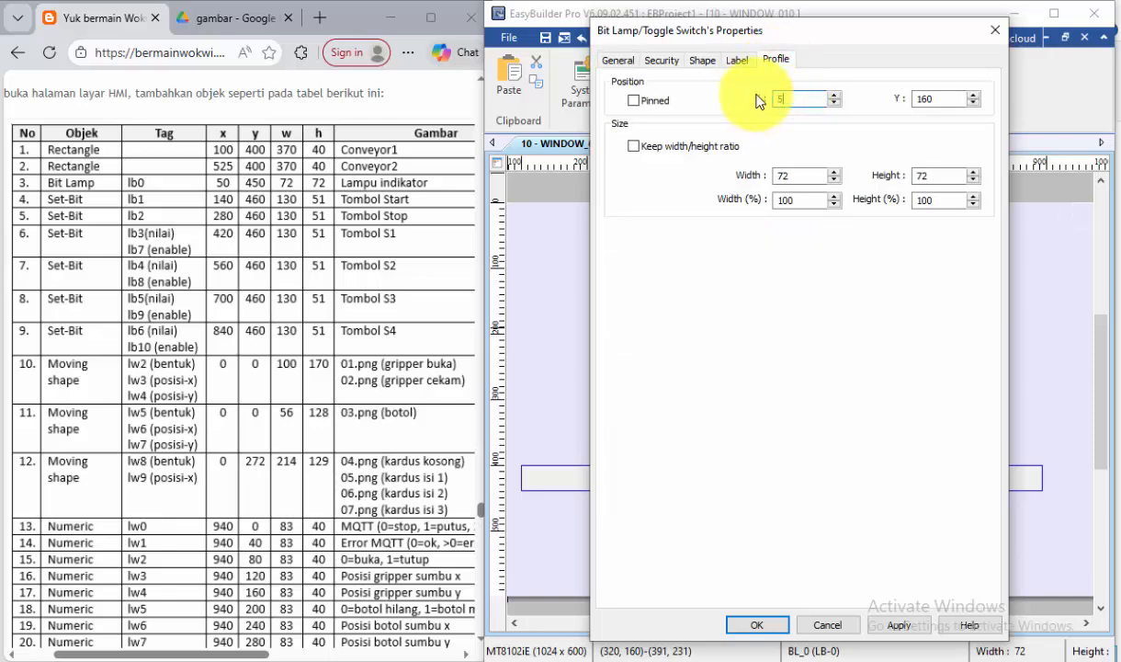
drag(941, 99, 899, 100)
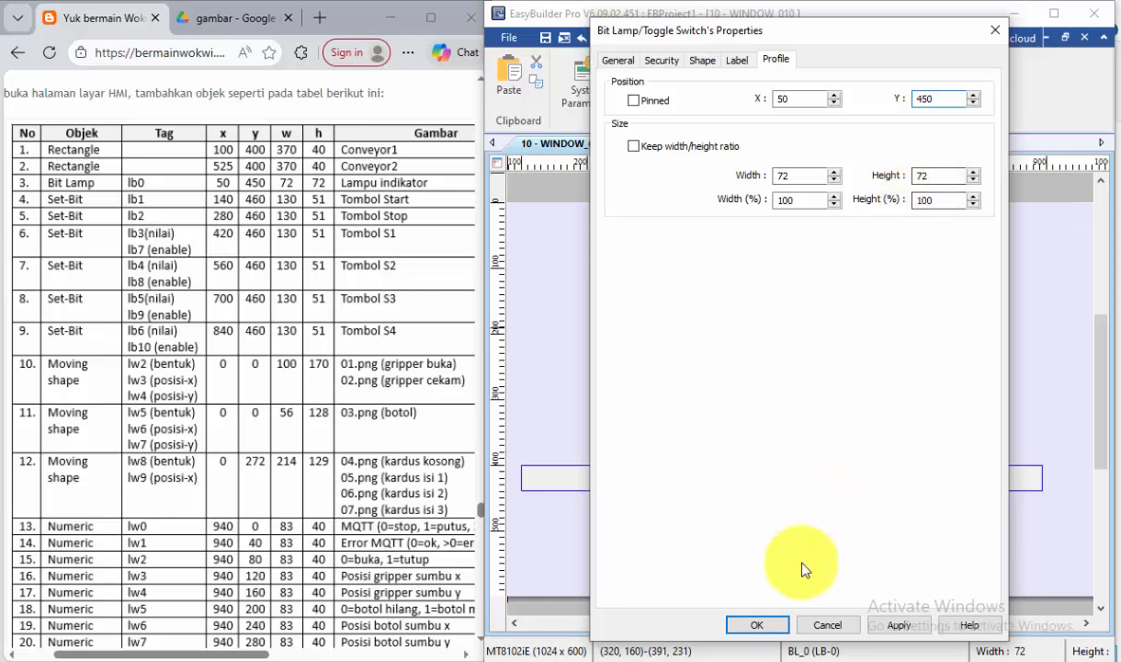
click(768, 629)
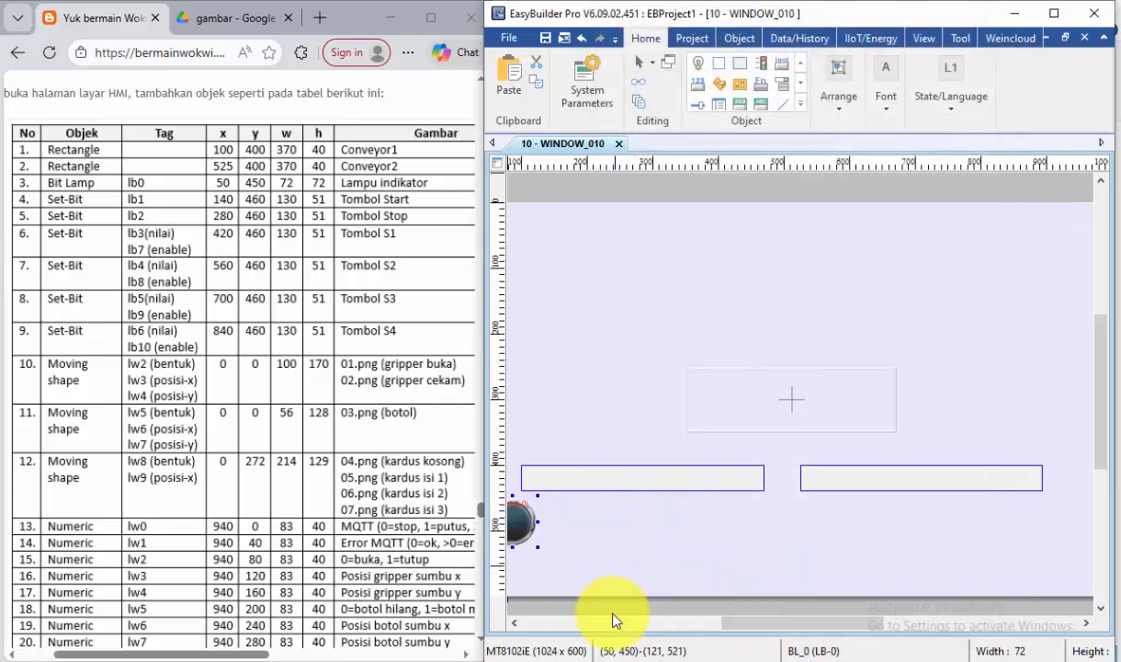
Add a momentary Set Bit button writing to Local HMI address LB 1, placed above Conveyor1 at about X 220, Y 300
drag(781, 621, 761, 624)
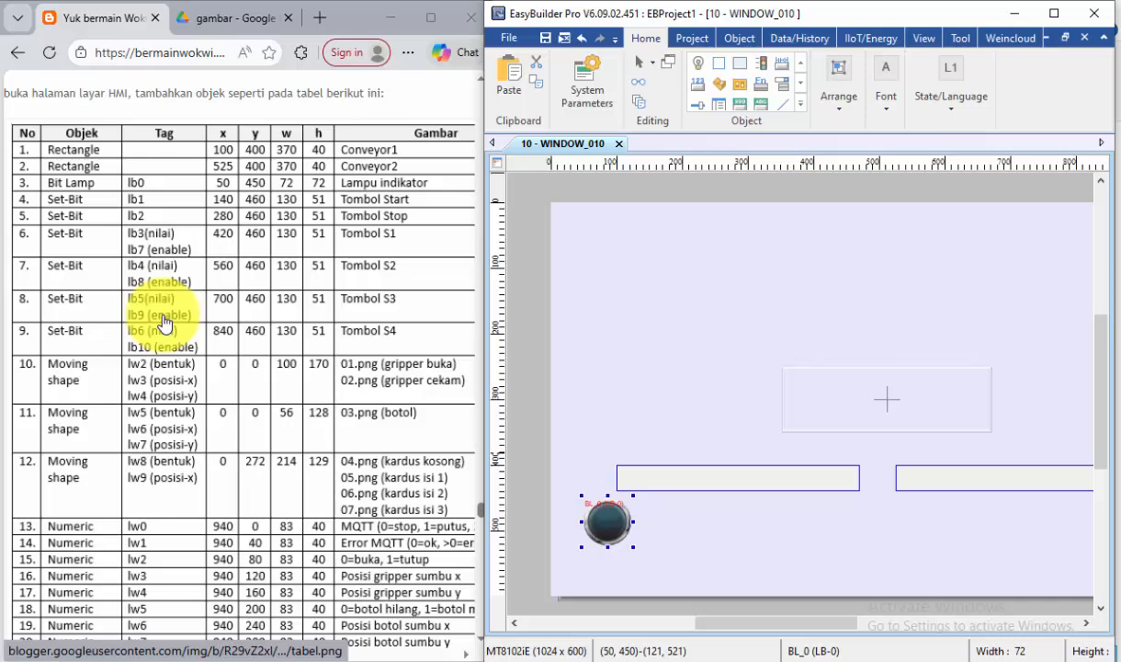
click(801, 106)
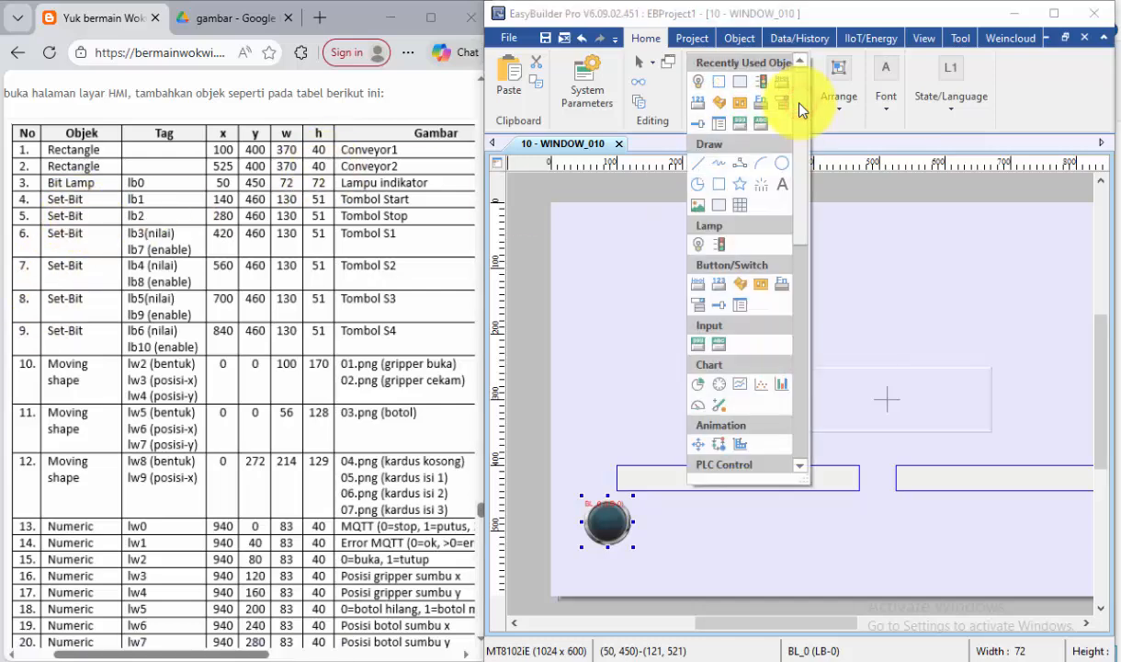
click(744, 38)
click(745, 38)
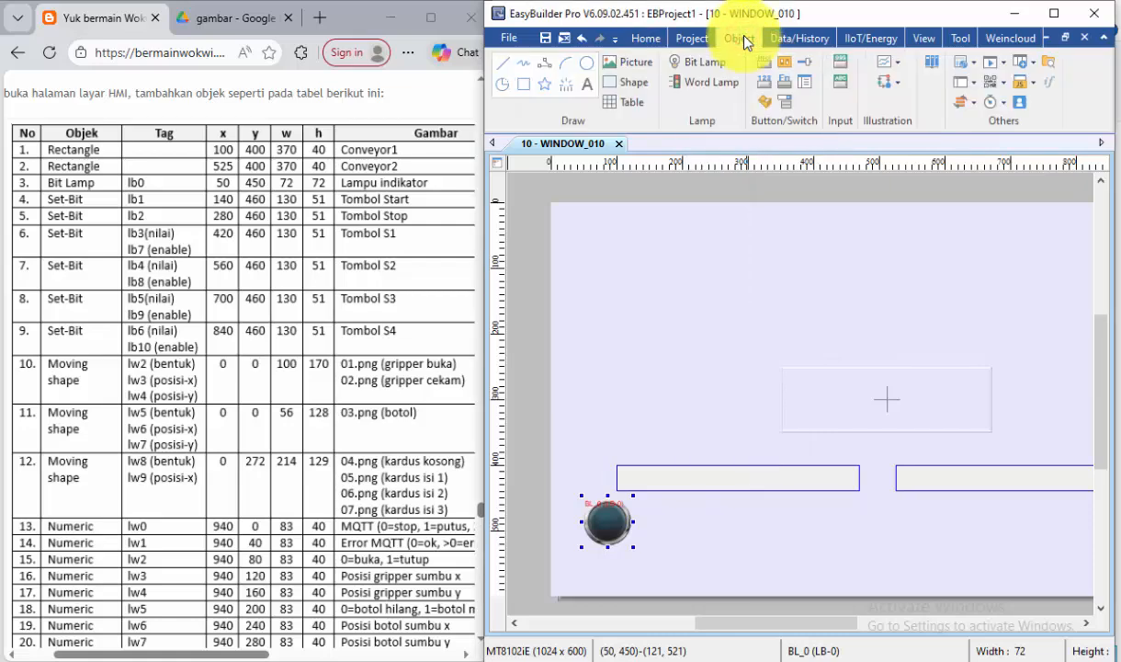
click(1057, 14)
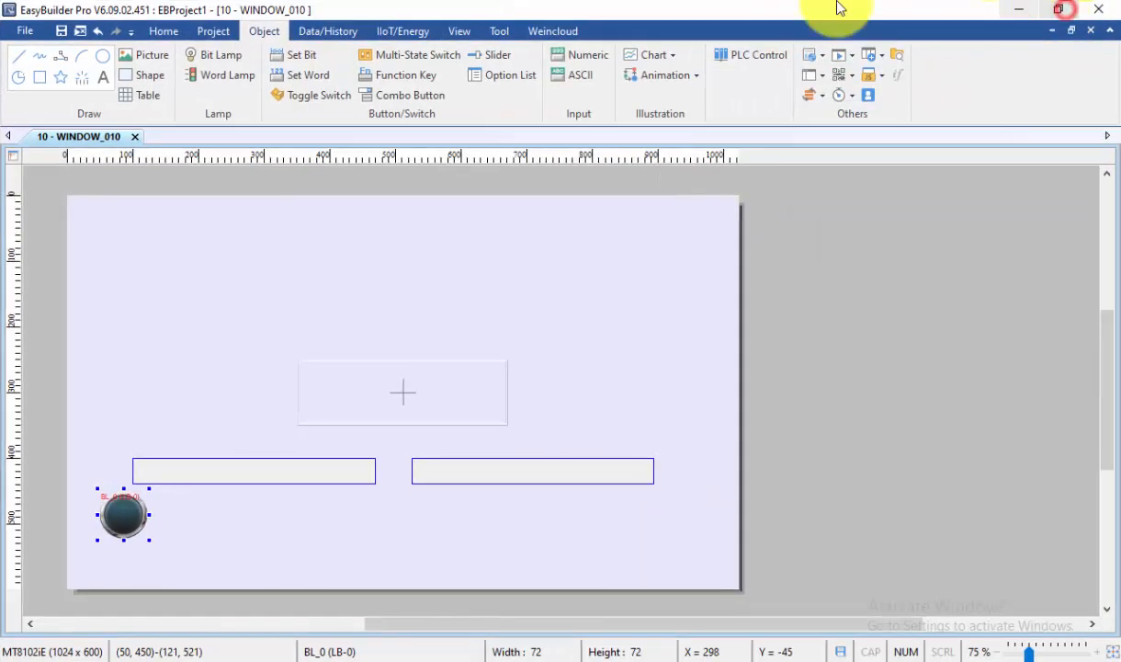
click(281, 59)
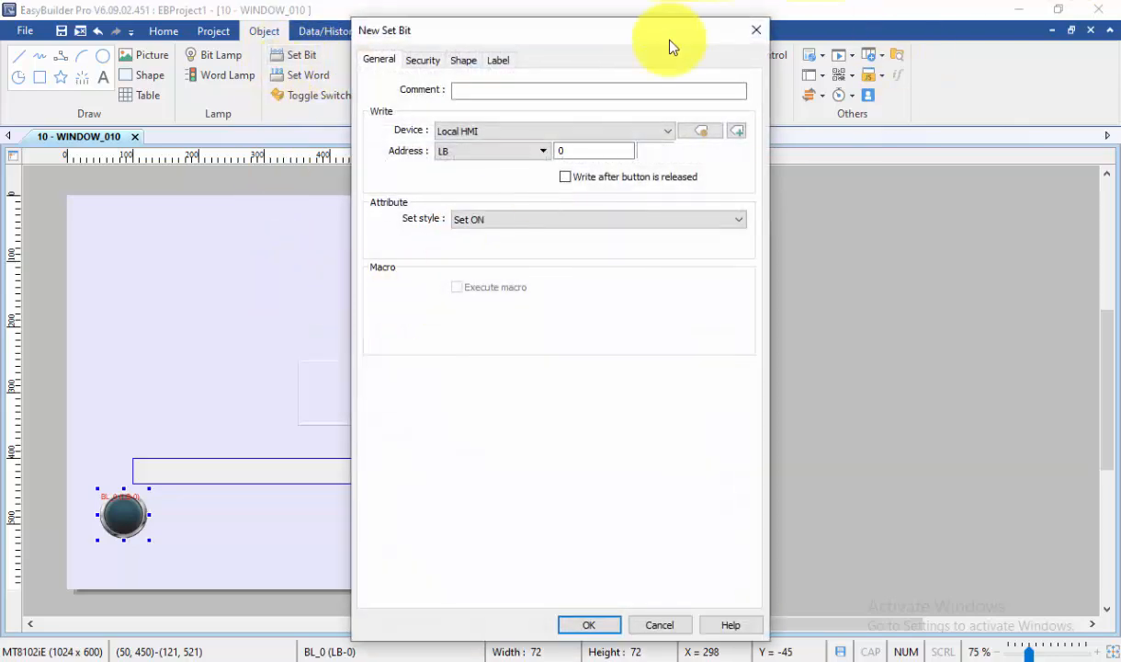
click(572, 153)
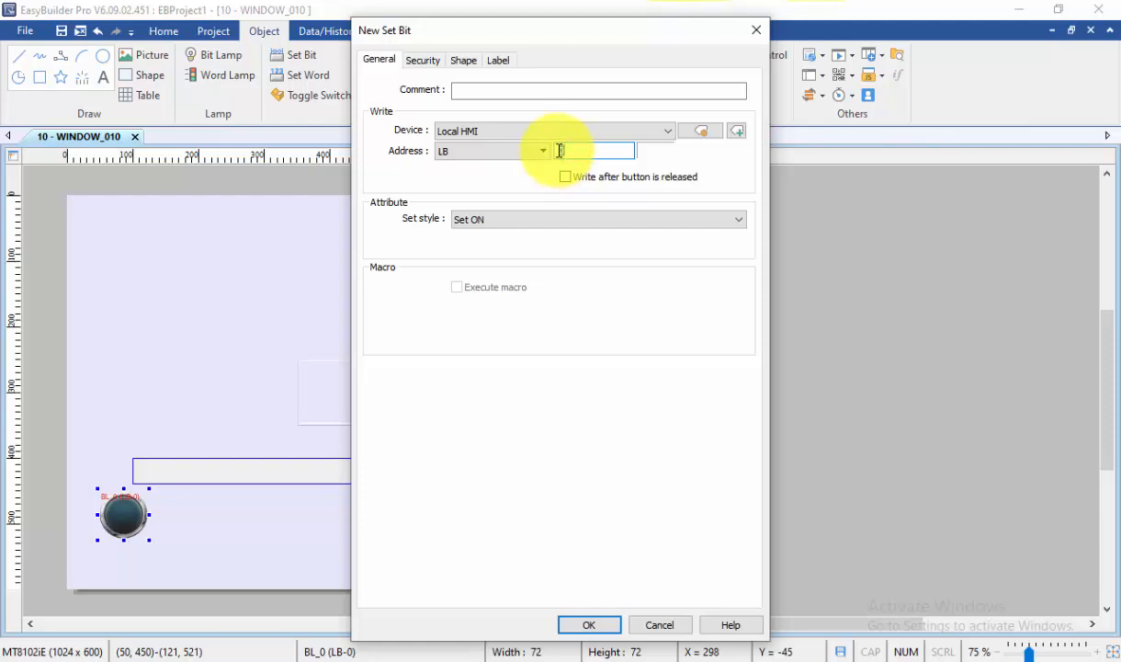
click(530, 219)
click(525, 272)
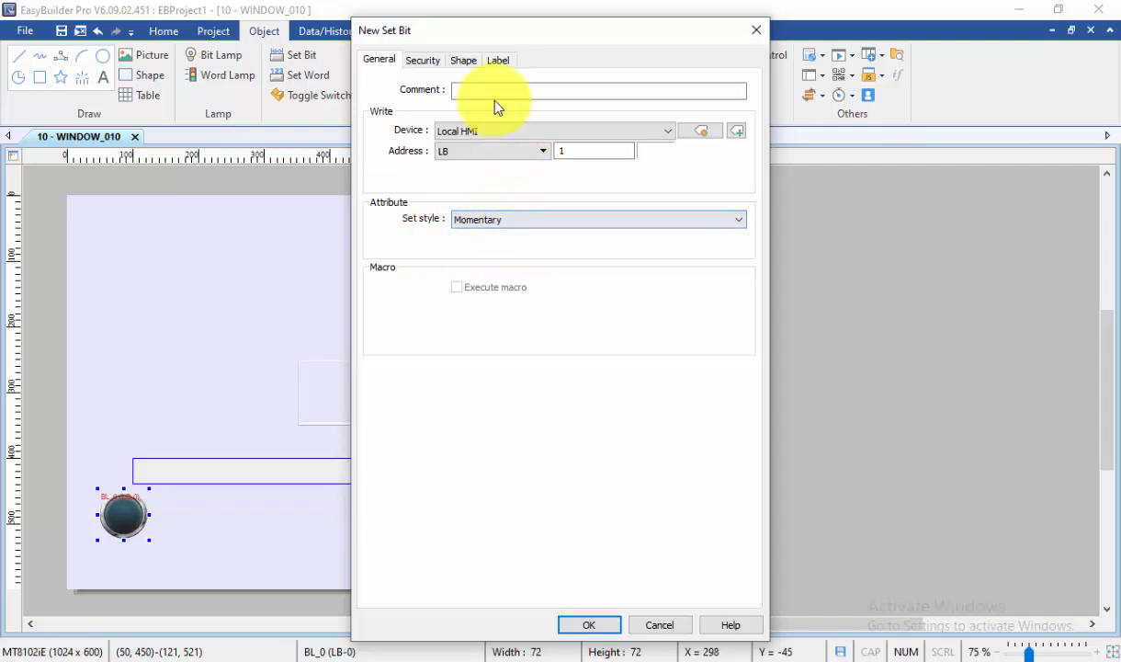
click(588, 624)
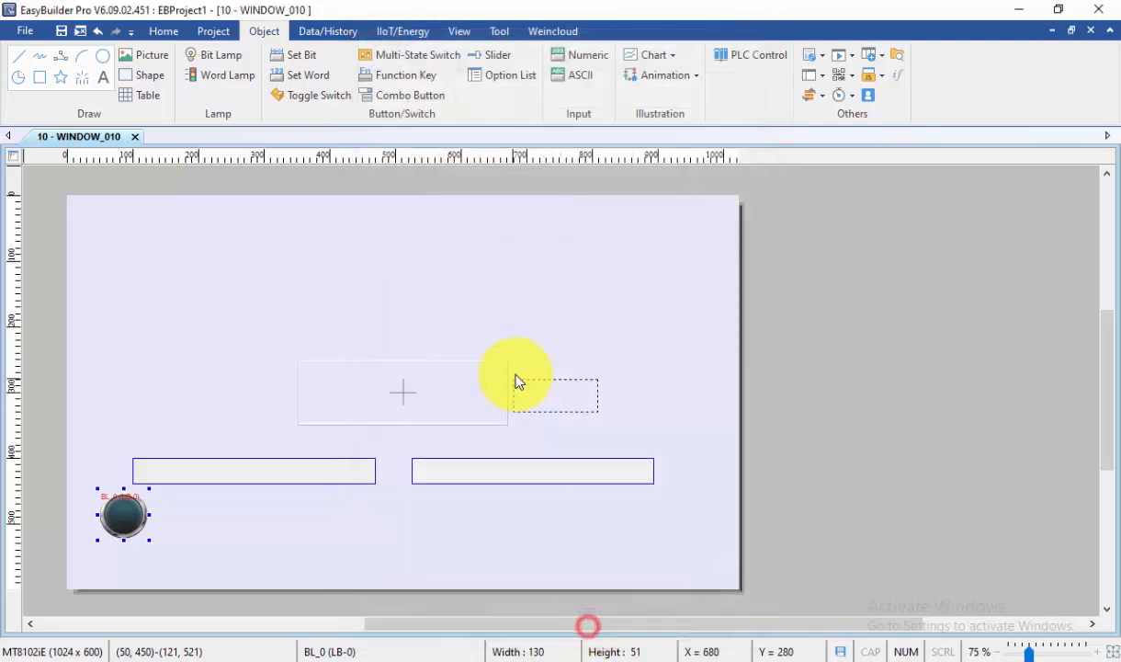
click(206, 398)
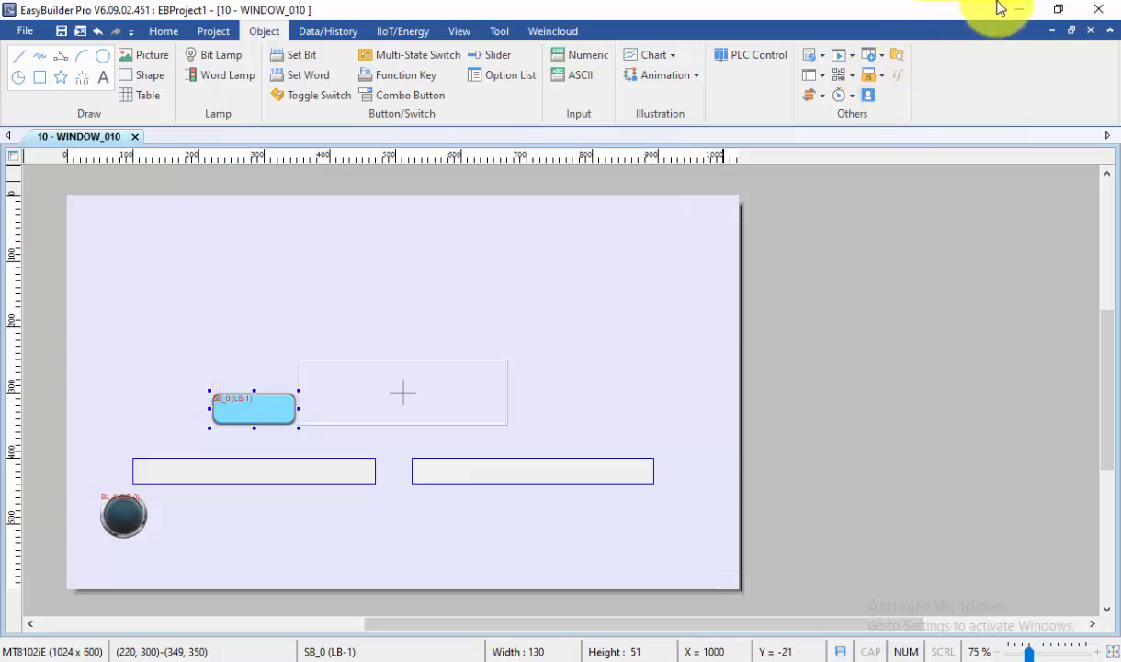
Set the LB 1 button's position to X 140, Y 460
click(1057, 10)
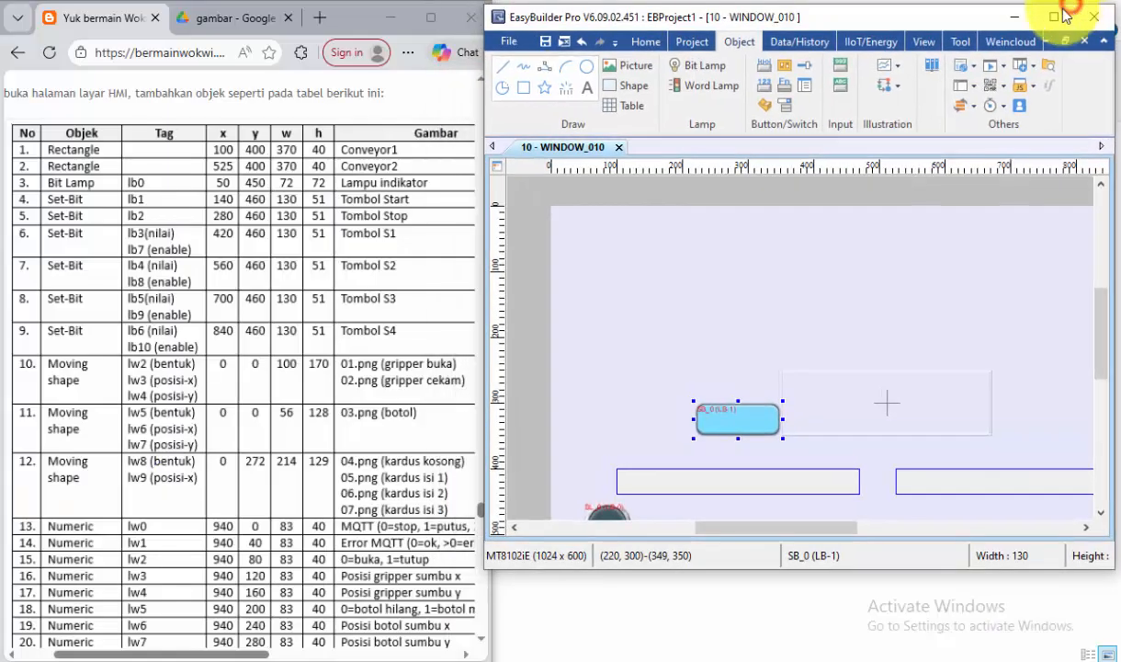
double_click(737, 419)
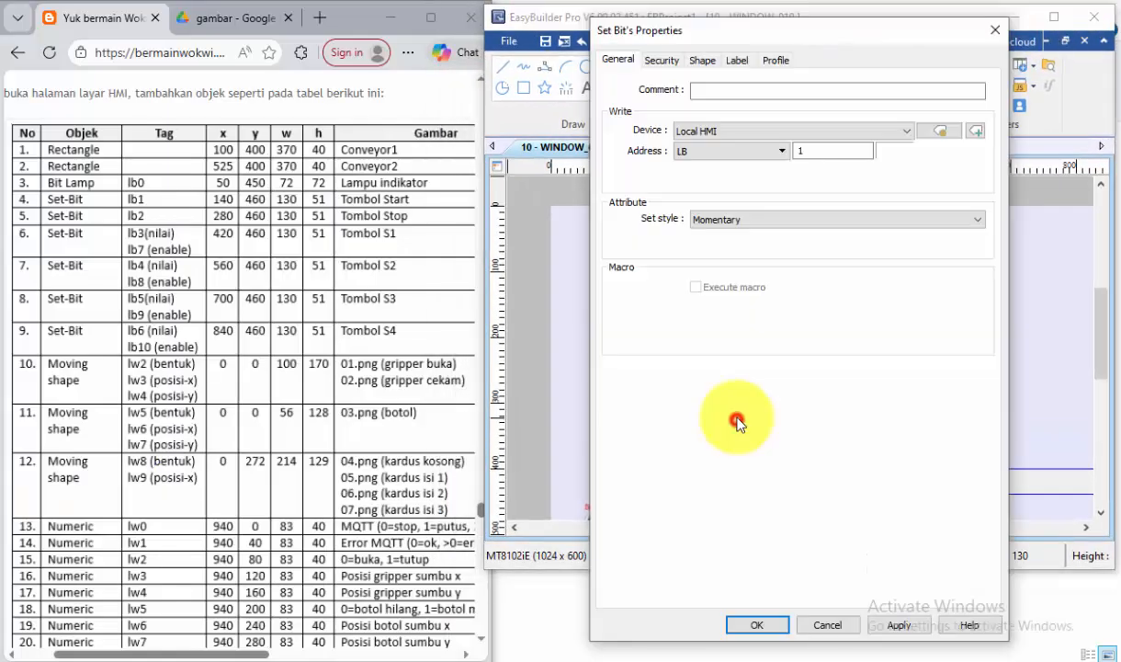
click(779, 60)
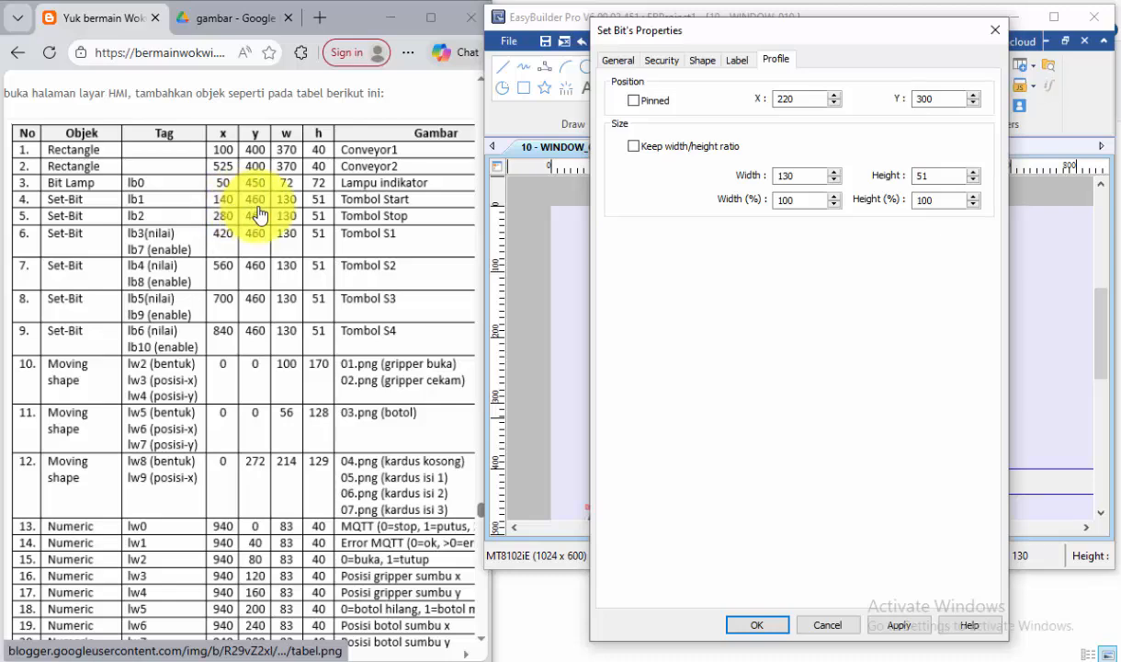
double_click(792, 98)
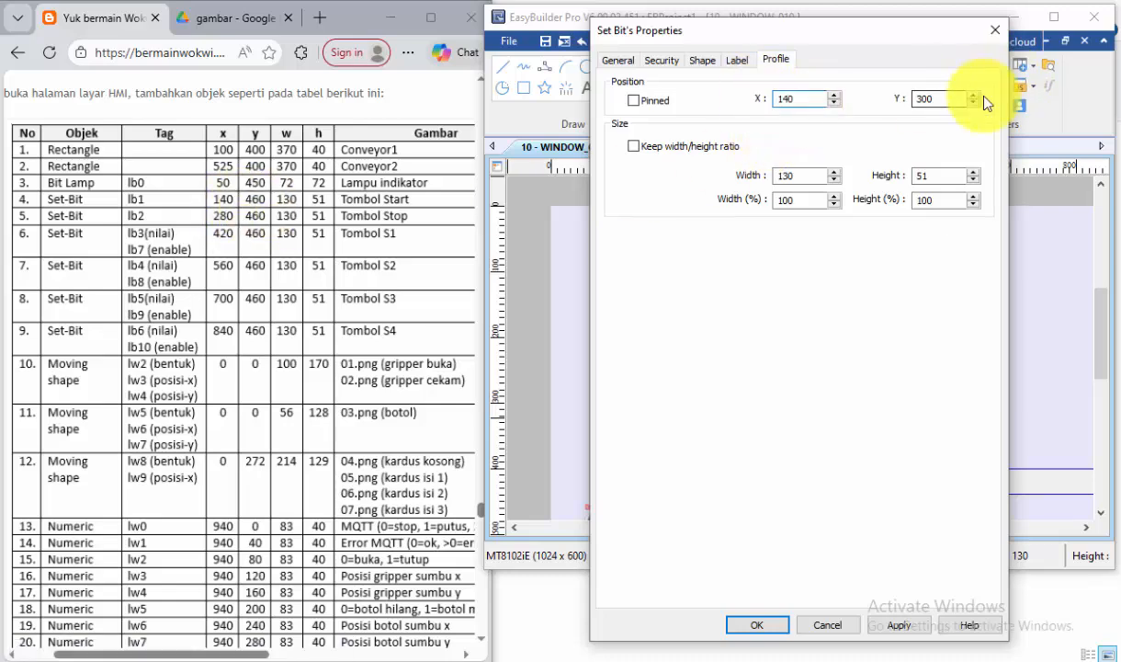
drag(965, 89, 894, 90)
double_click(937, 98)
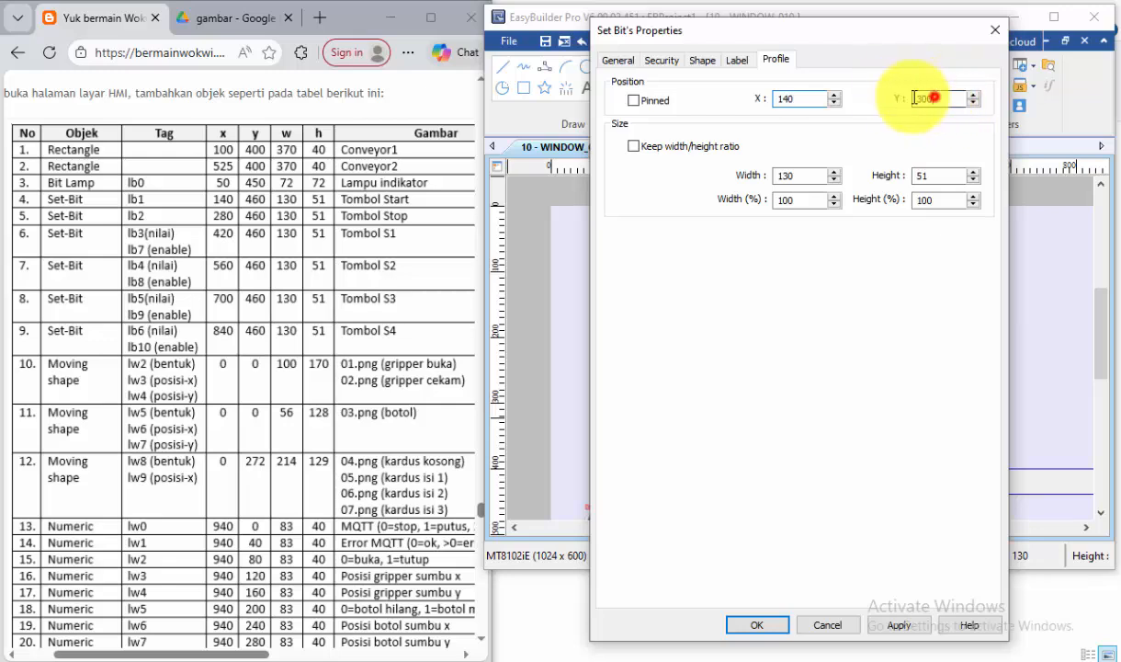
text(460)
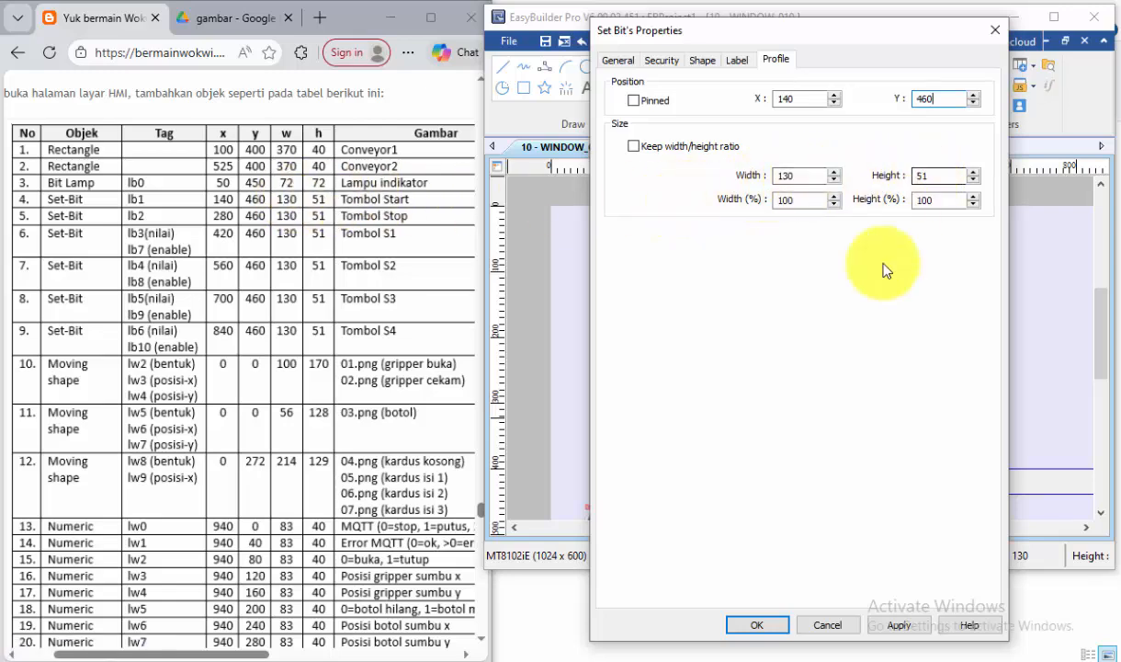
click(780, 625)
Enable a label on the LB 1 button with the text START in the Arial font
scroll(796, 458, down, 5)
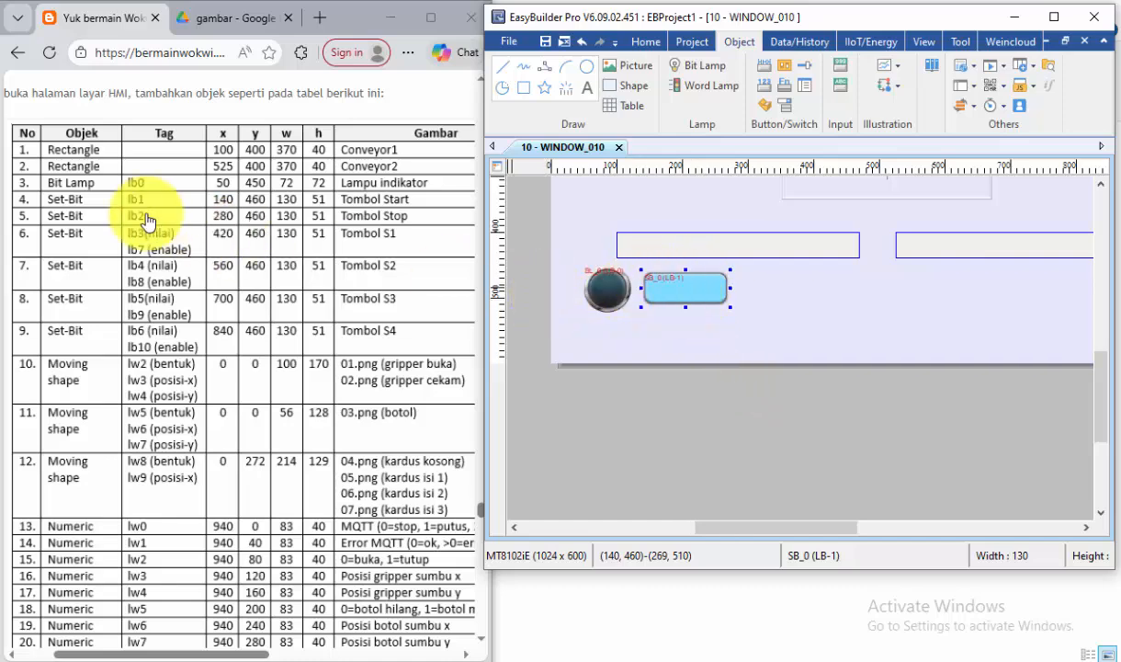
double_click(682, 288)
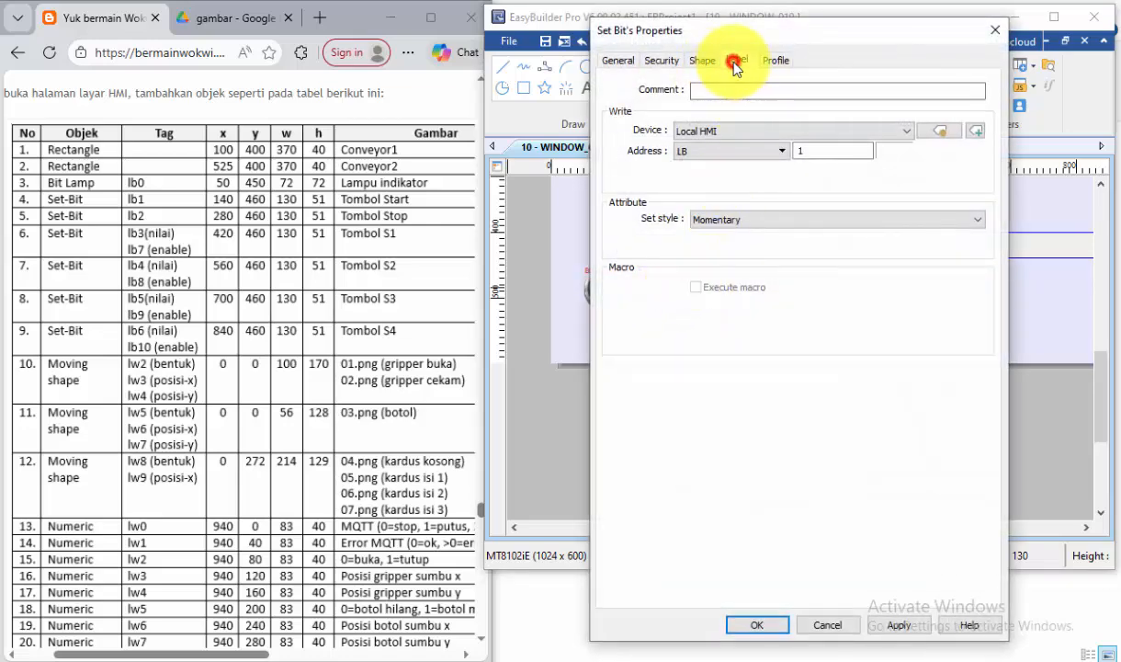
click(736, 62)
click(615, 90)
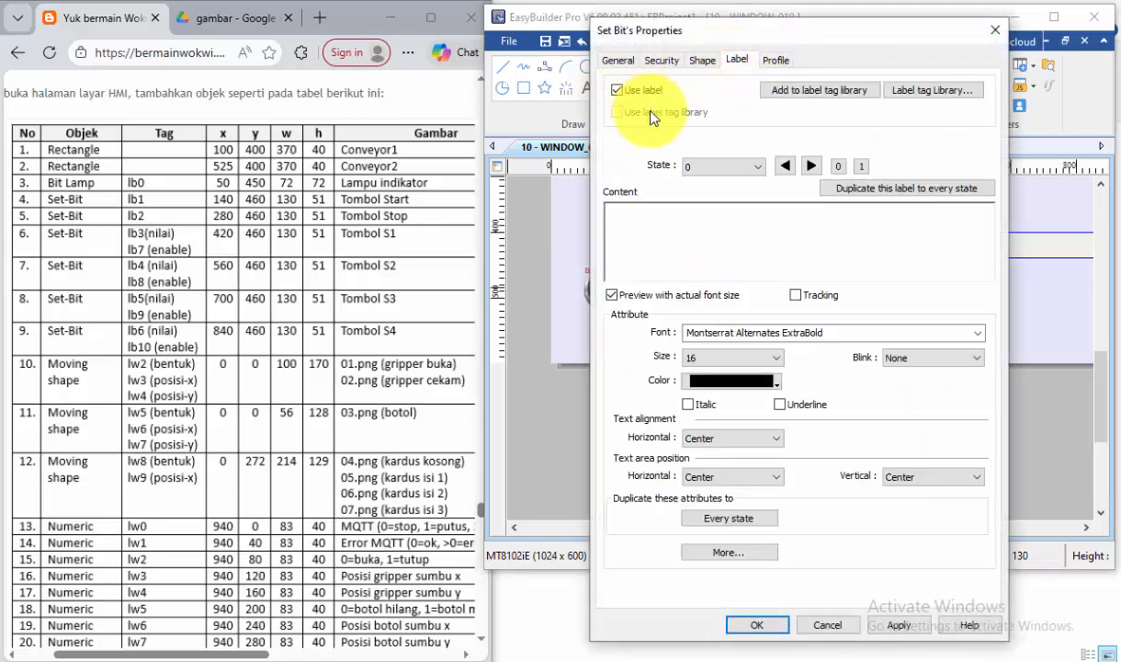
click(658, 230)
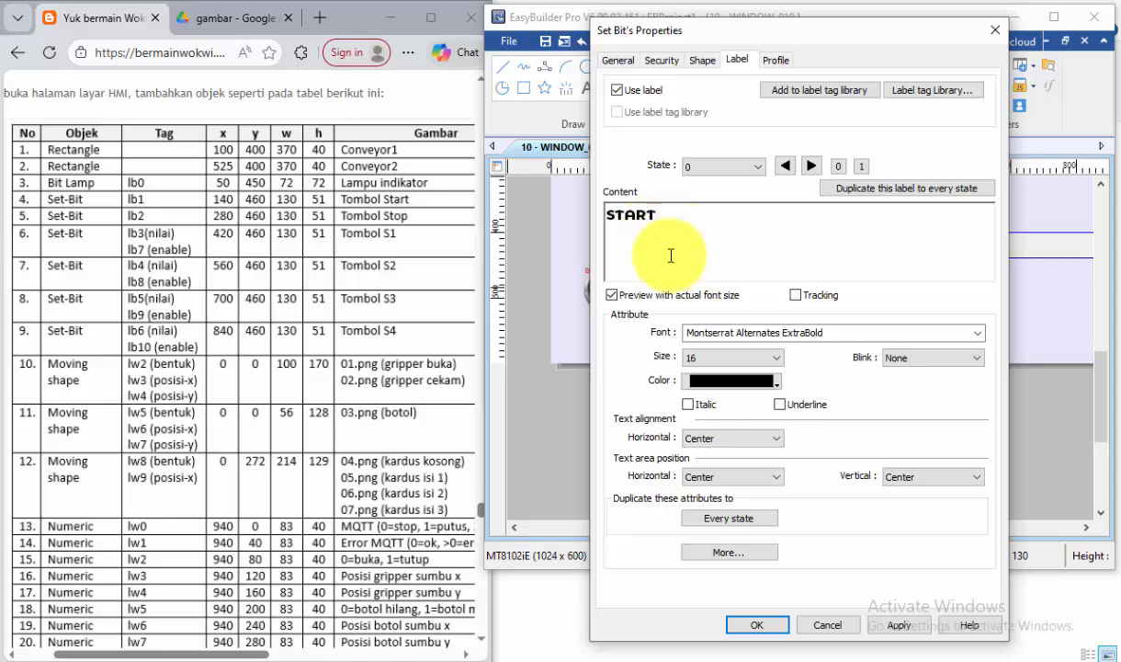
drag(678, 214, 581, 214)
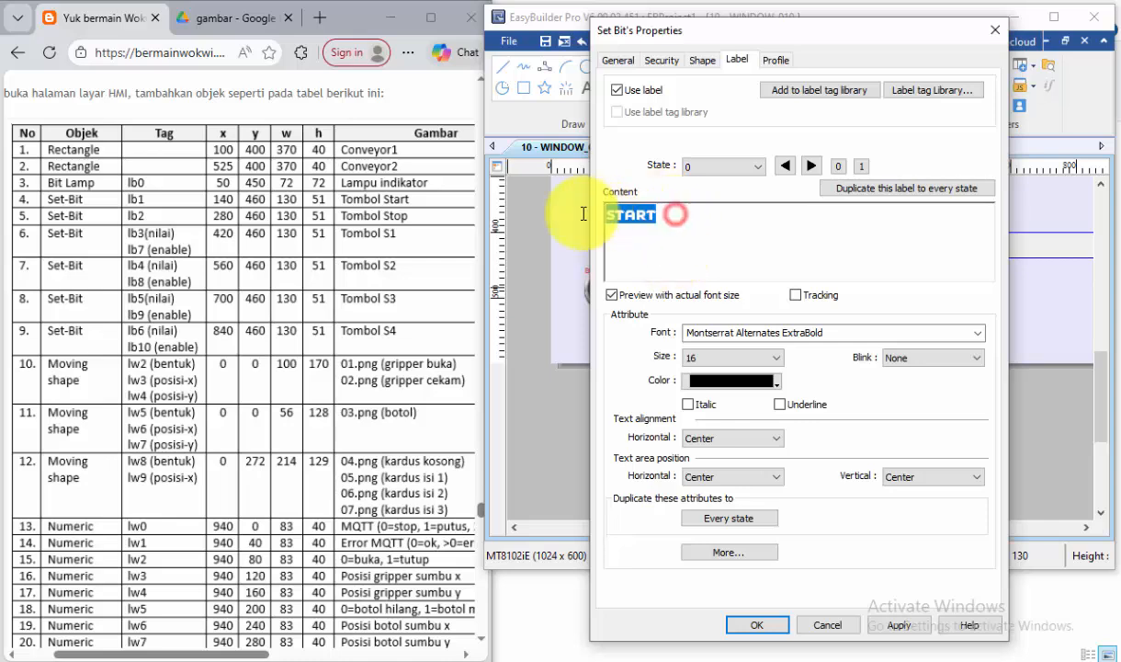
click(977, 332)
drag(979, 556, 870, 345)
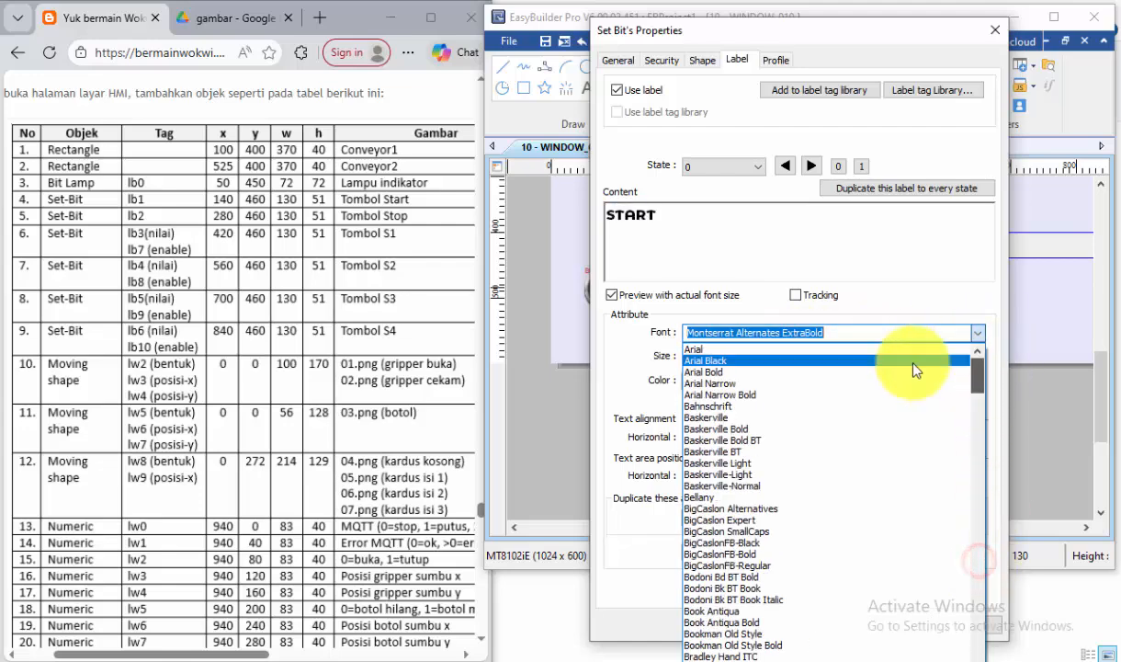
click(845, 350)
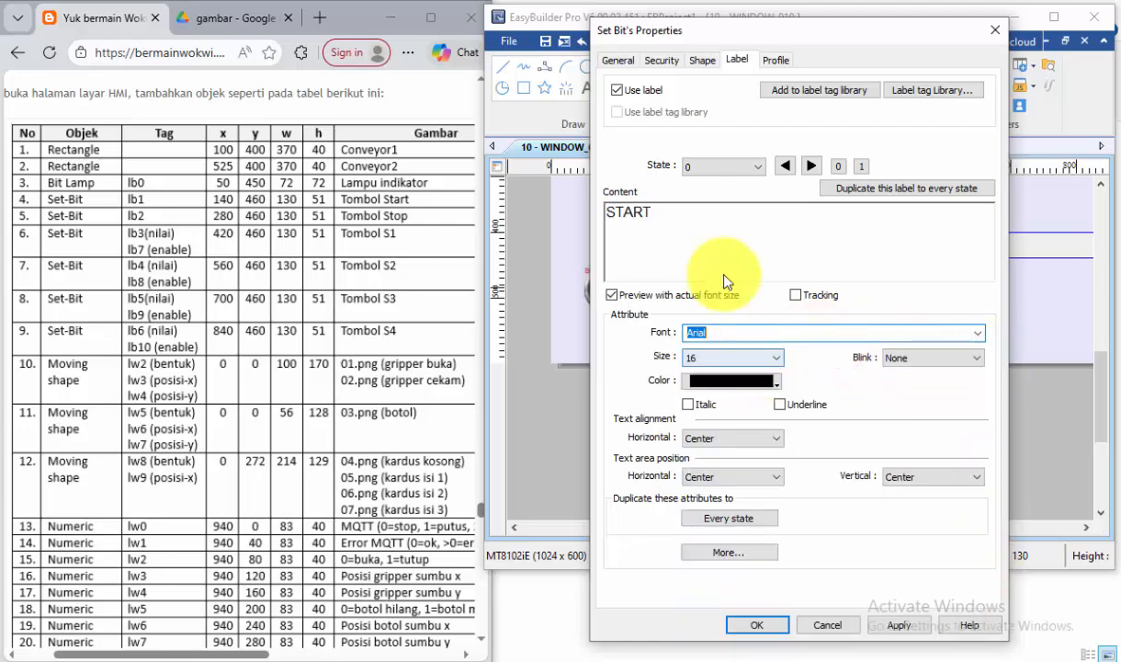
click(775, 626)
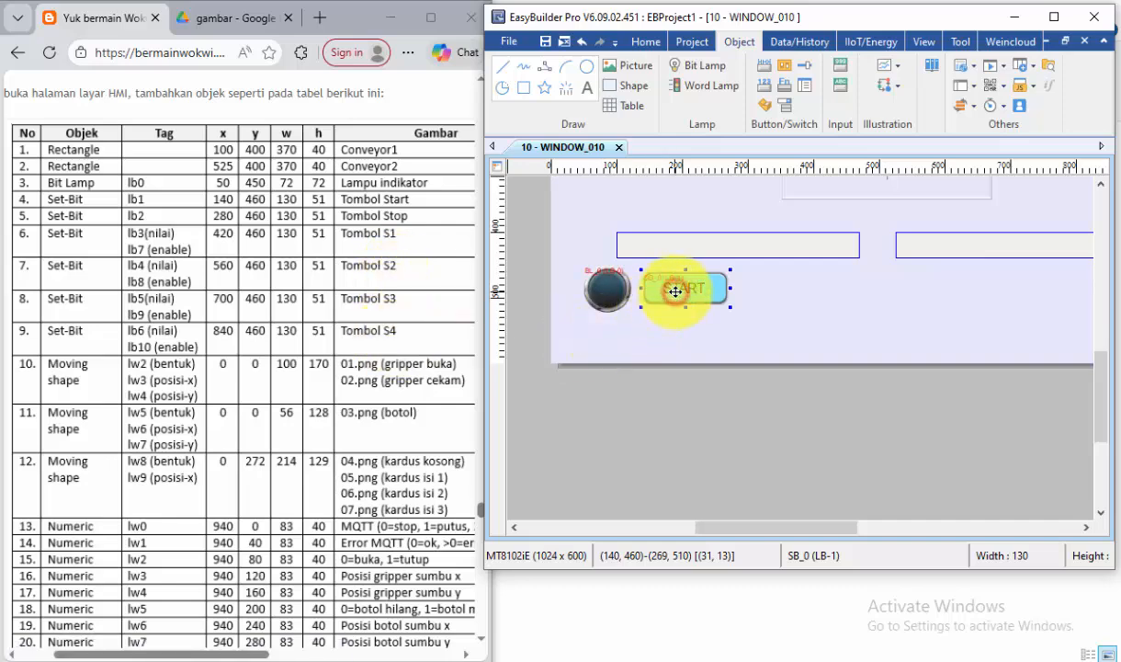
Duplicate the START button and place the copy beside it at X 280, Y 460
key(ctrl+c)
click(809, 313)
key(ctrl+v)
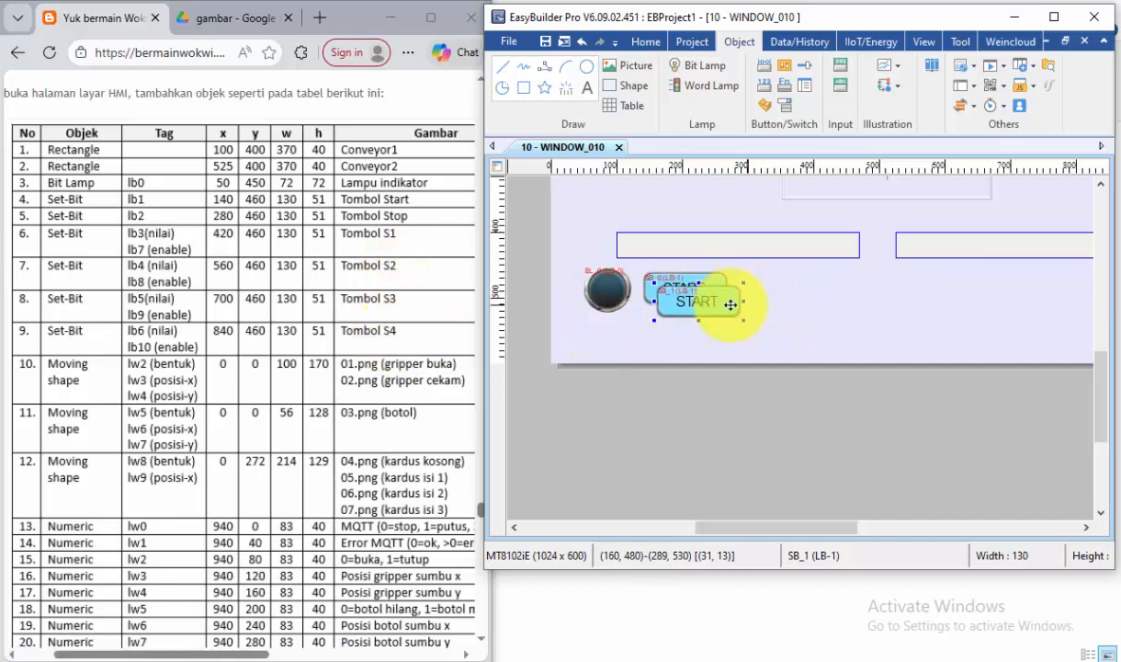
drag(730, 304, 788, 291)
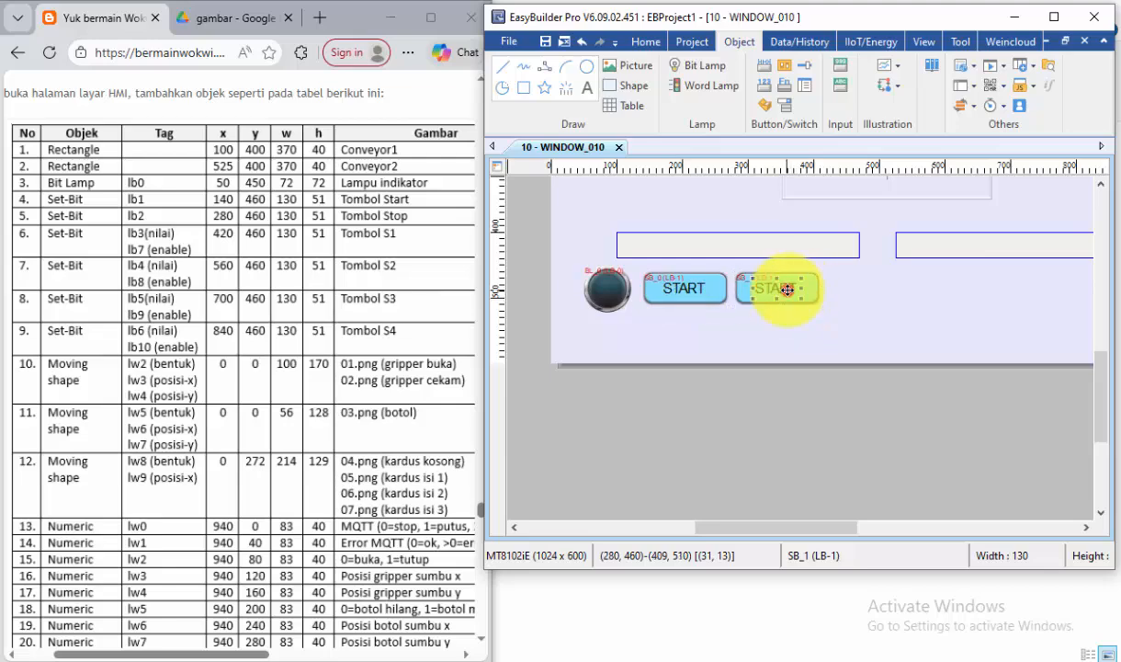
Change the copied button's label to STOP and its write address to LB 2
double_click(790, 290)
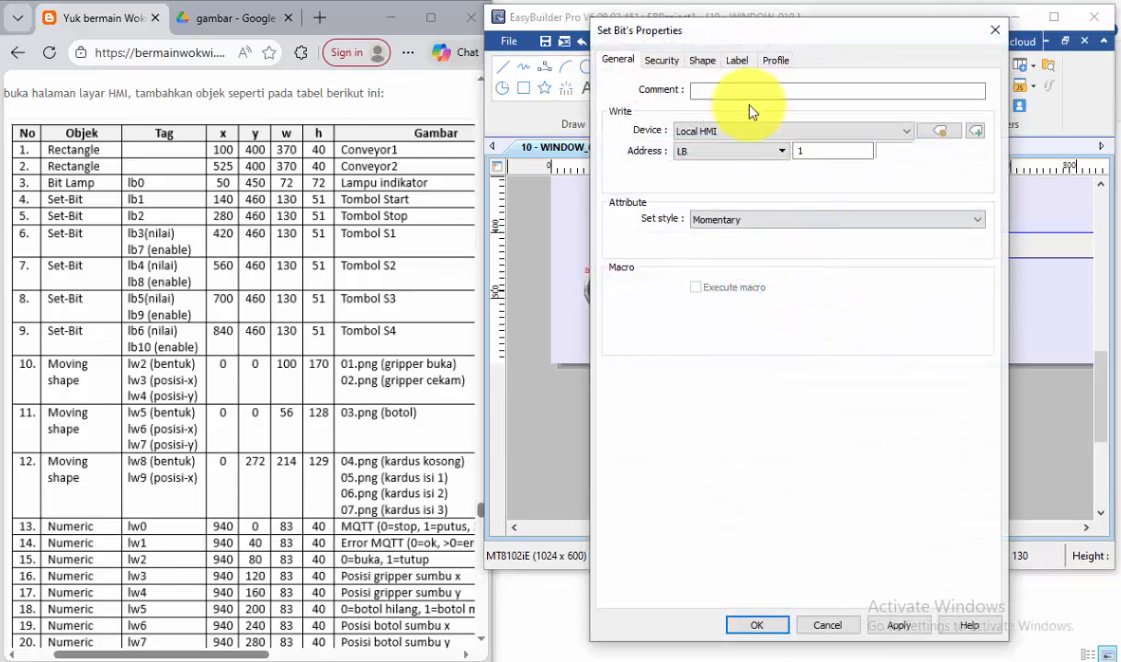
click(737, 60)
drag(681, 214, 598, 215)
key(BackSpace)
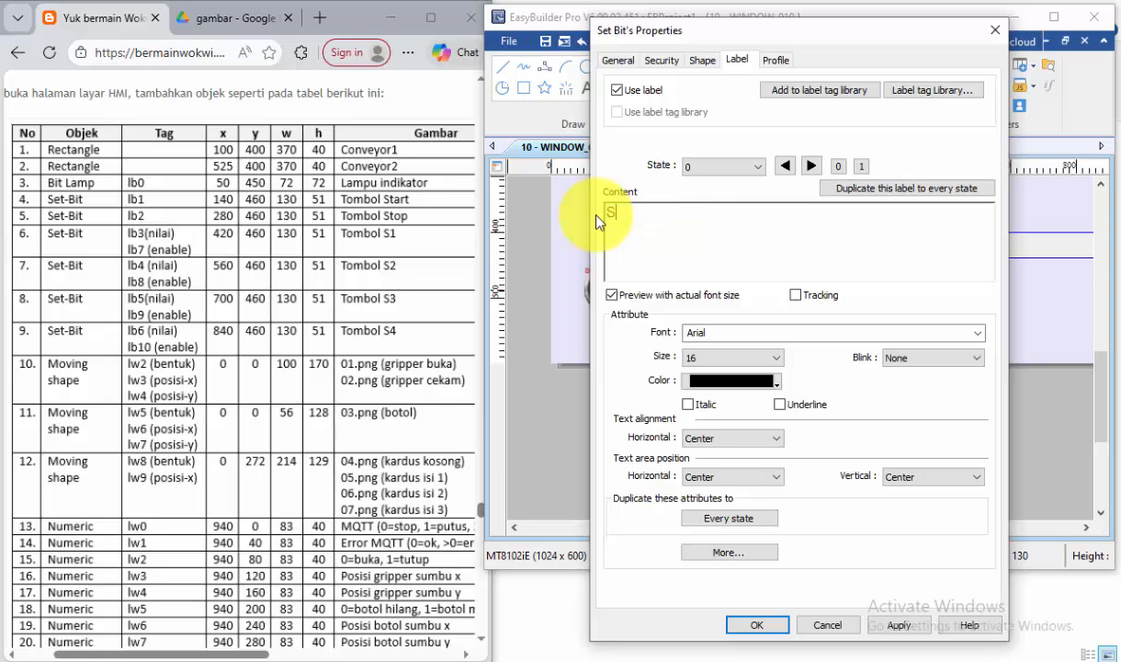
text(STOP)
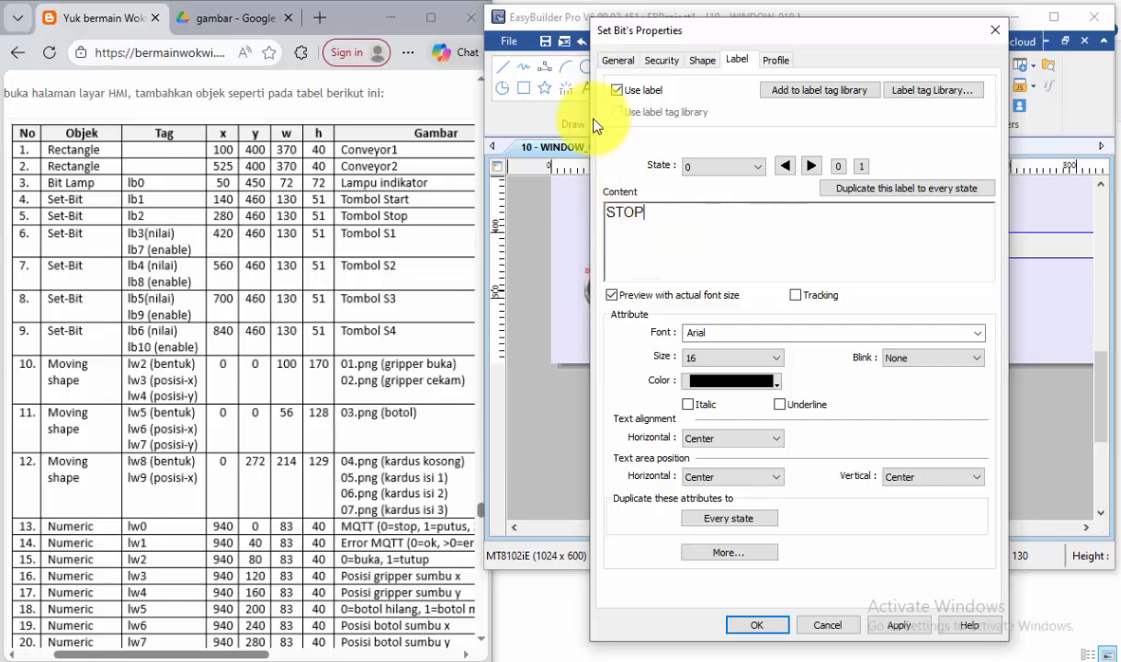
click(616, 60)
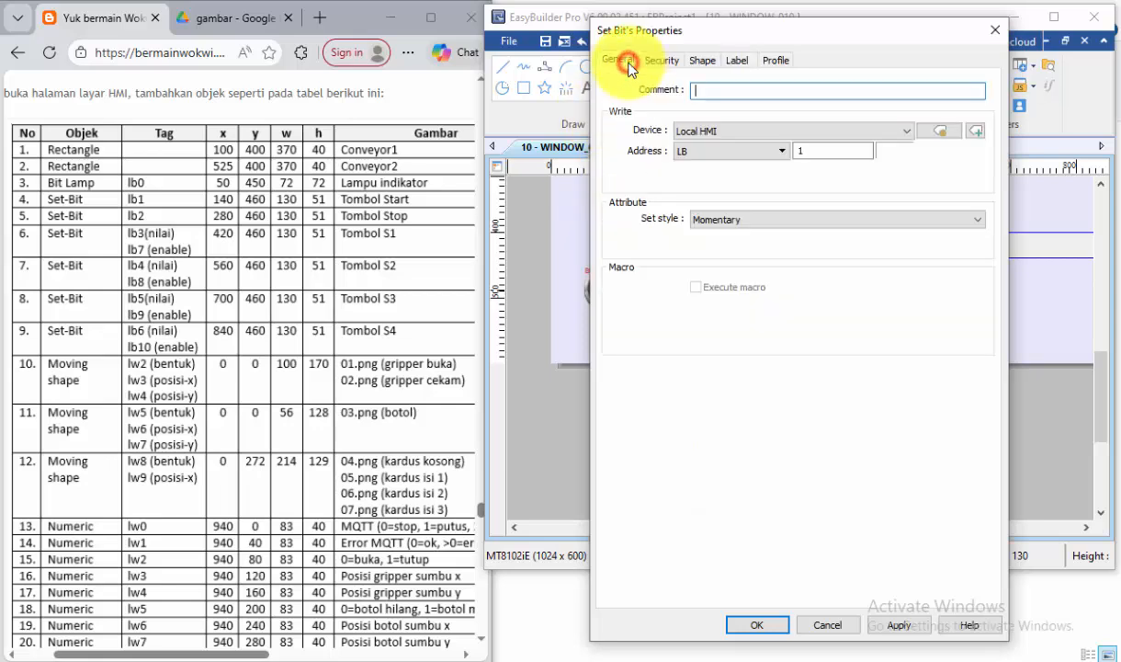
double_click(812, 150)
text(2)
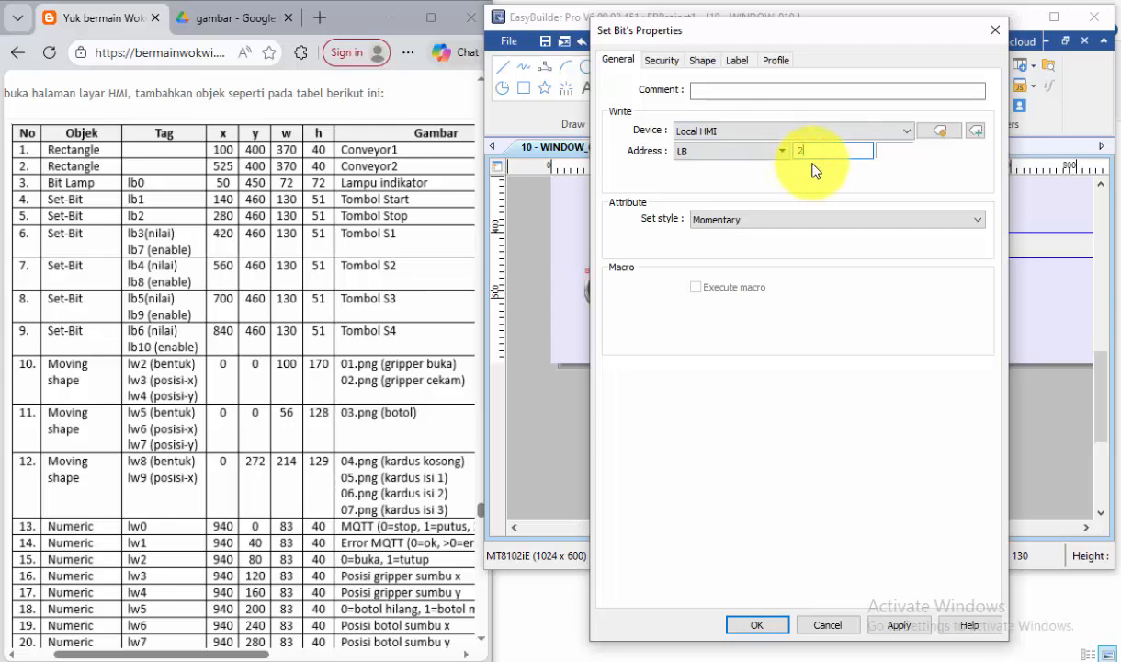
click(756, 624)
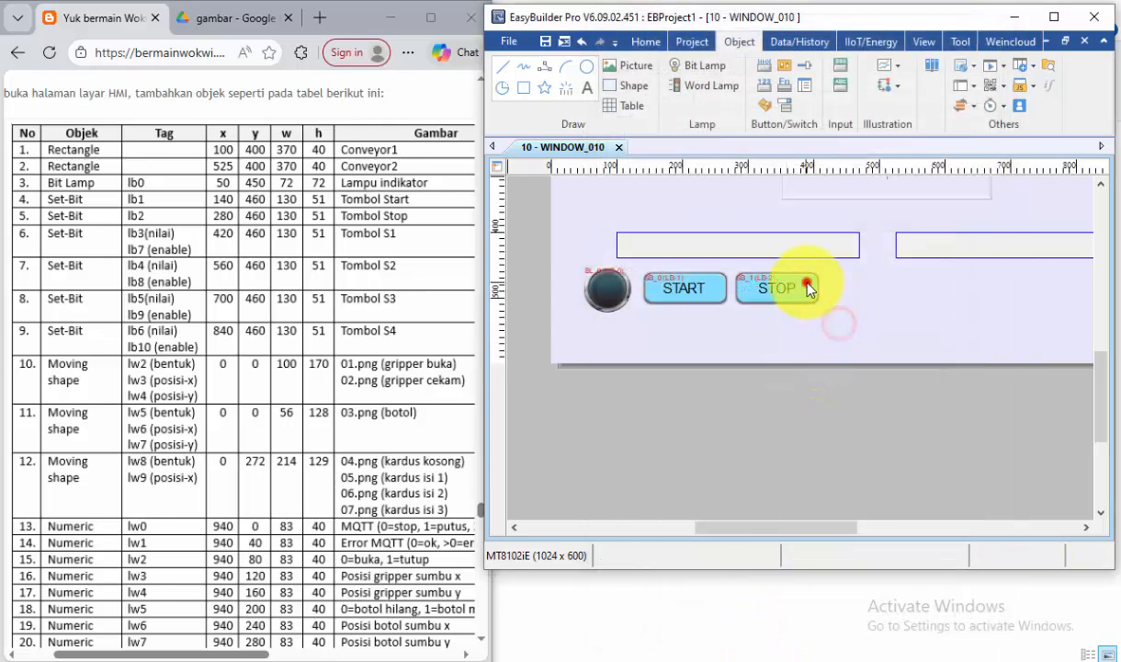
Duplicate the STOP button and place the copy beside it at X 420, Y 460
click(807, 285)
click(861, 314)
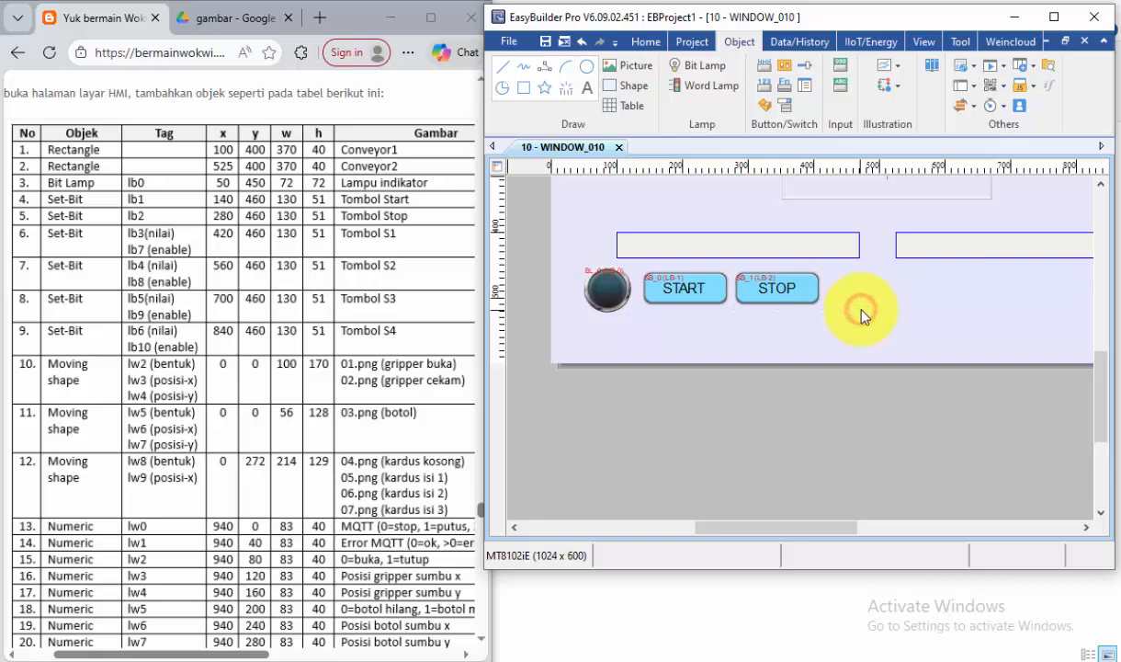
key(ctrl+v)
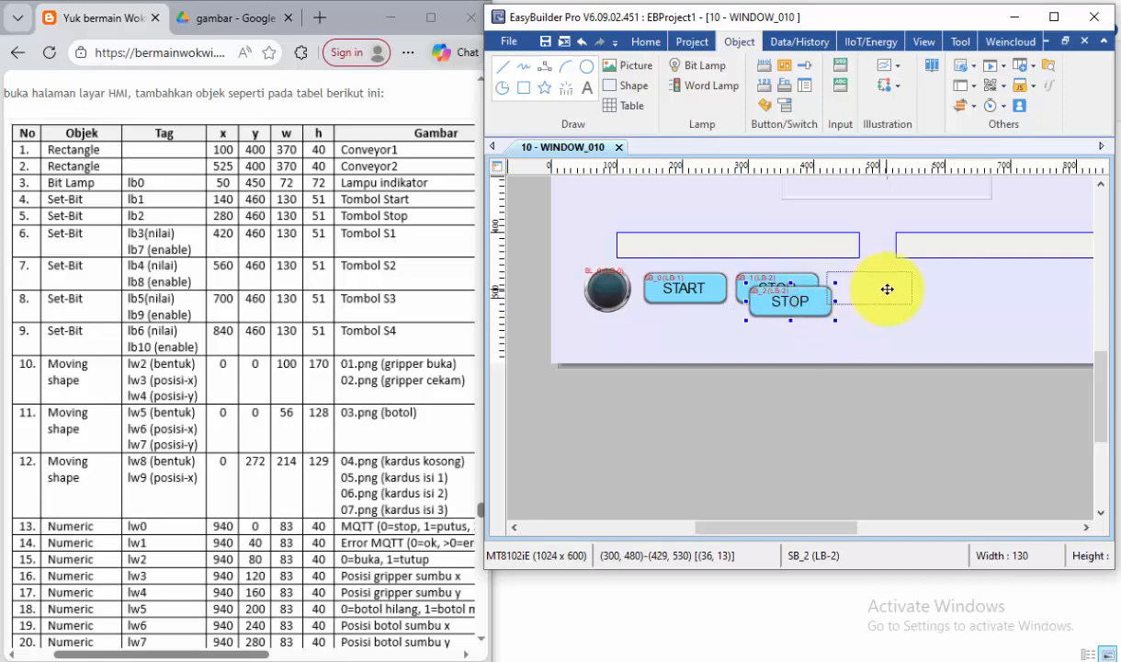
click(887, 290)
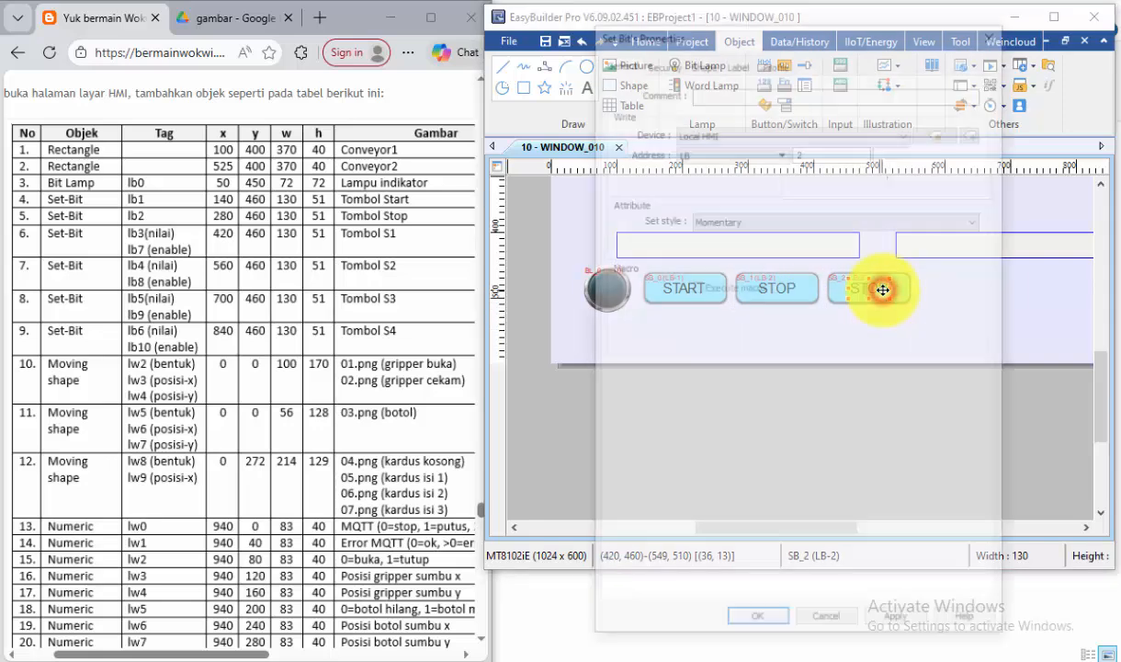
Set the copied button's write address to LB 3 and change its label from STOP to S1
double_click(882, 290)
double_click(807, 150)
key(BackSpace)
text(3)
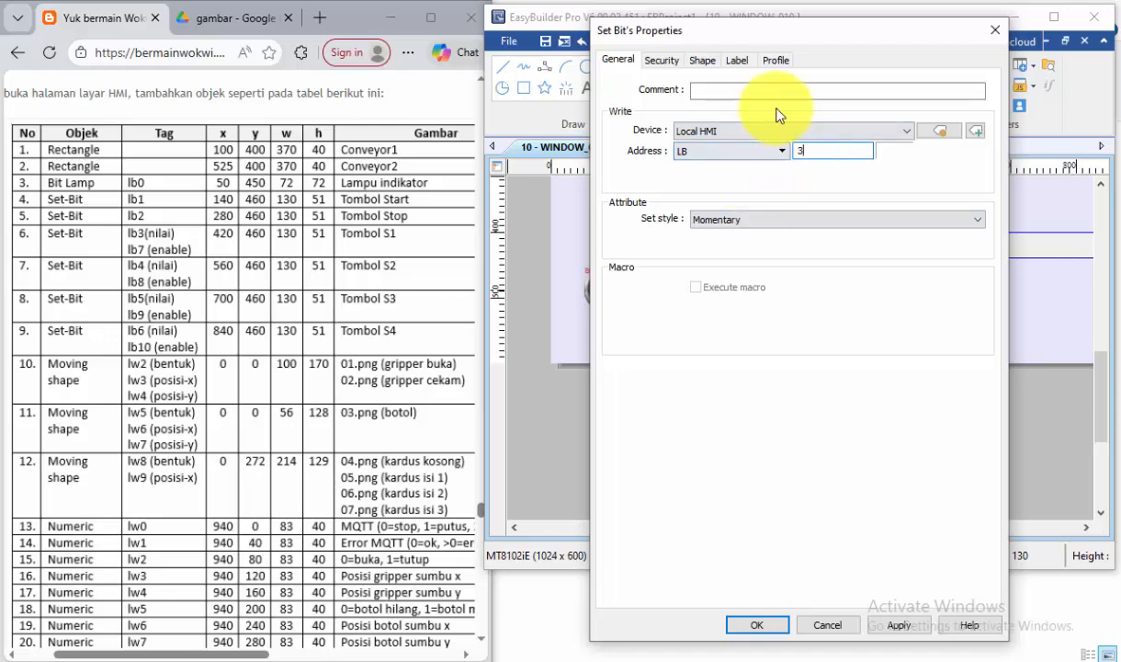
click(737, 60)
drag(655, 214, 620, 215)
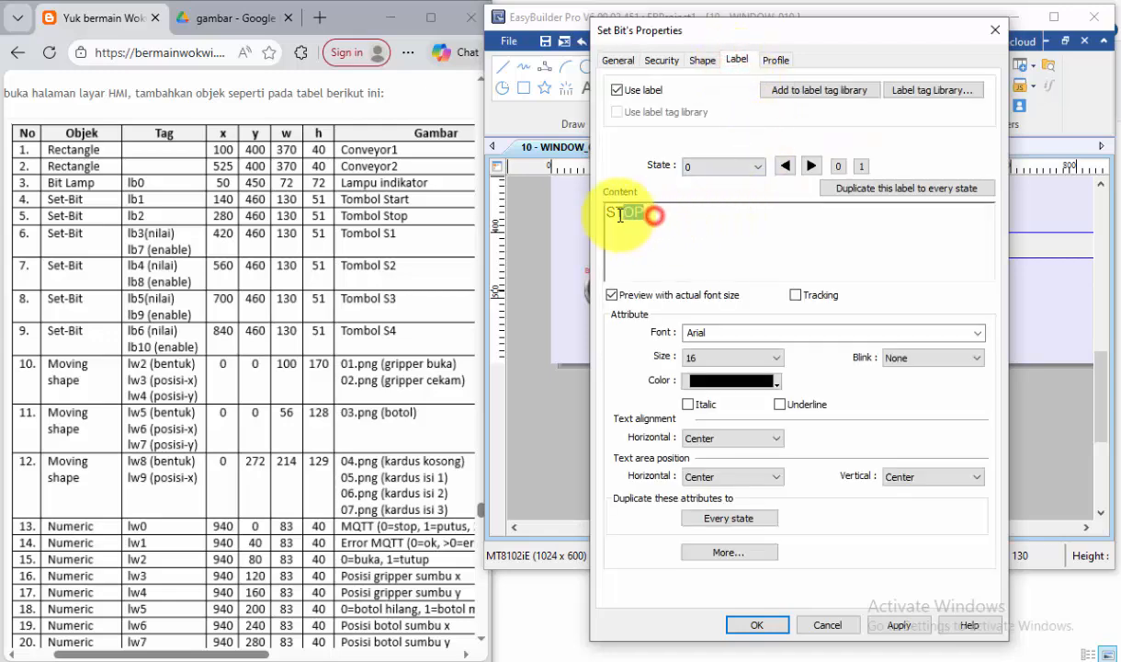
text(1)
click(759, 625)
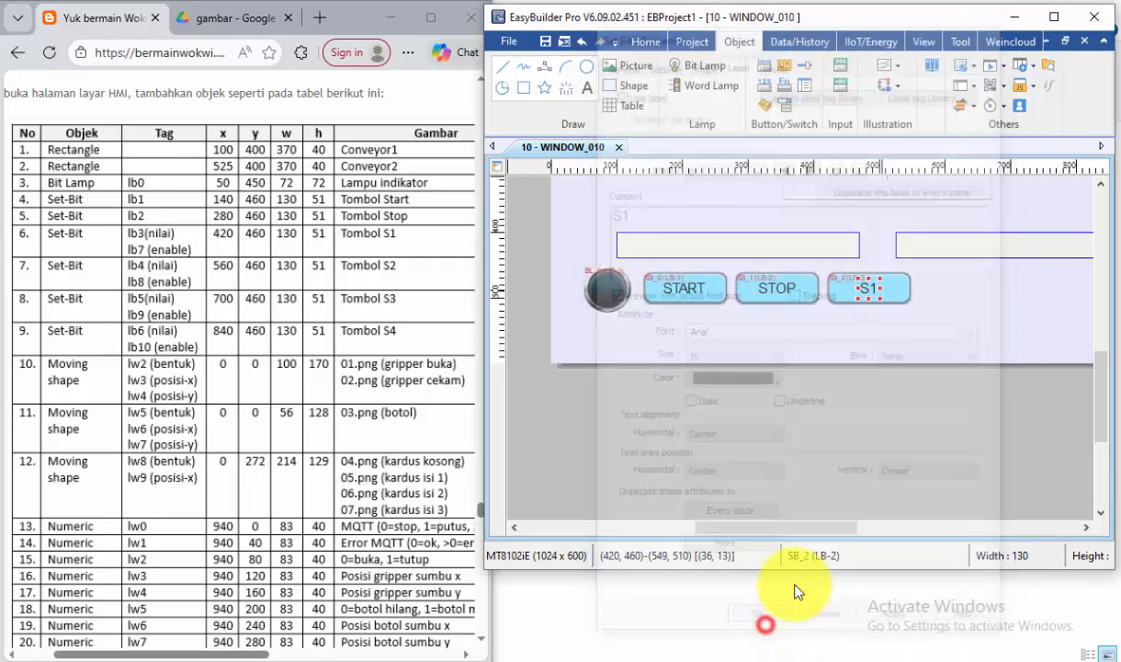
Paste another copy of the STOP button and place it beside S1 at X 560, Y 460
click(938, 329)
click(899, 290)
click(928, 298)
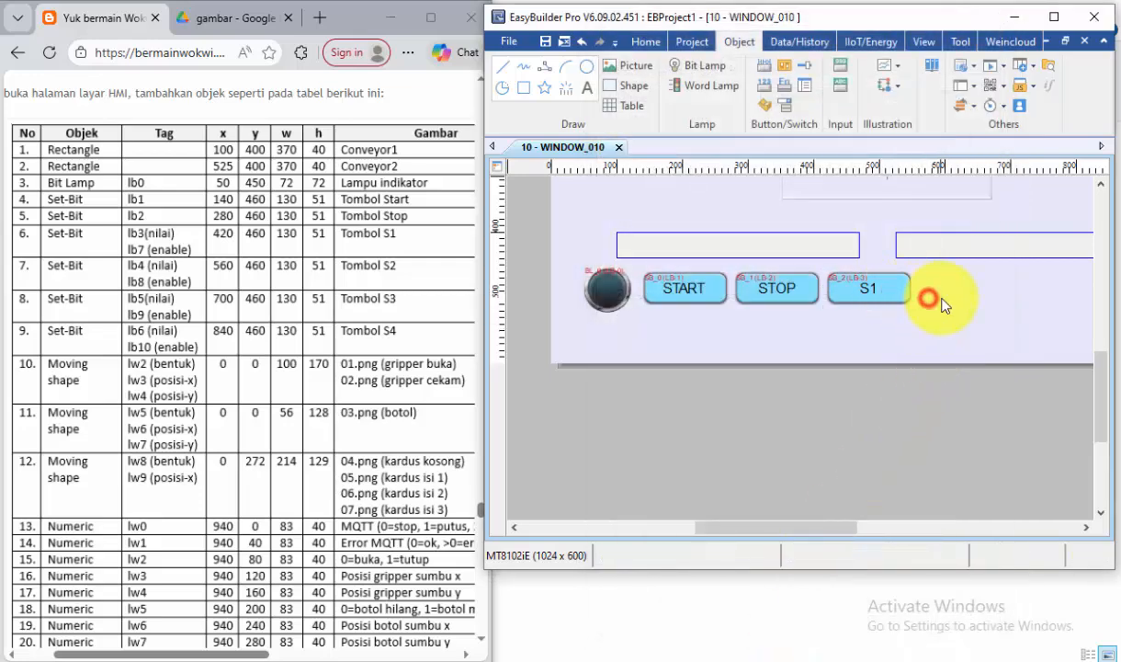
key(ctrl+v)
drag(803, 302, 958, 287)
double_click(956, 289)
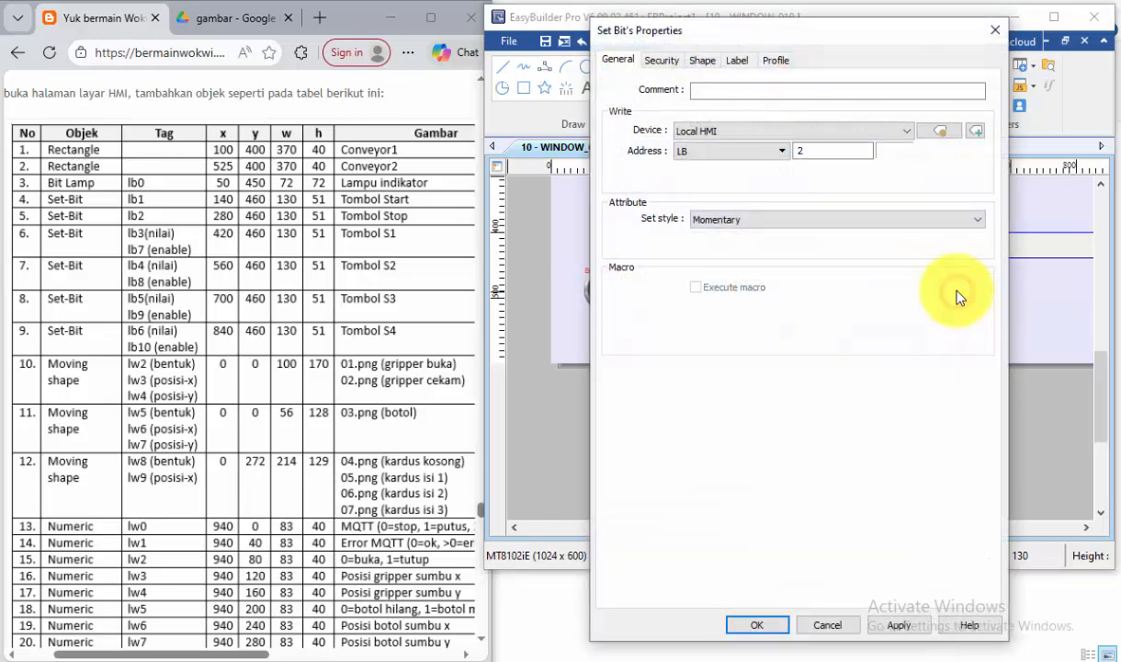
click(801, 151)
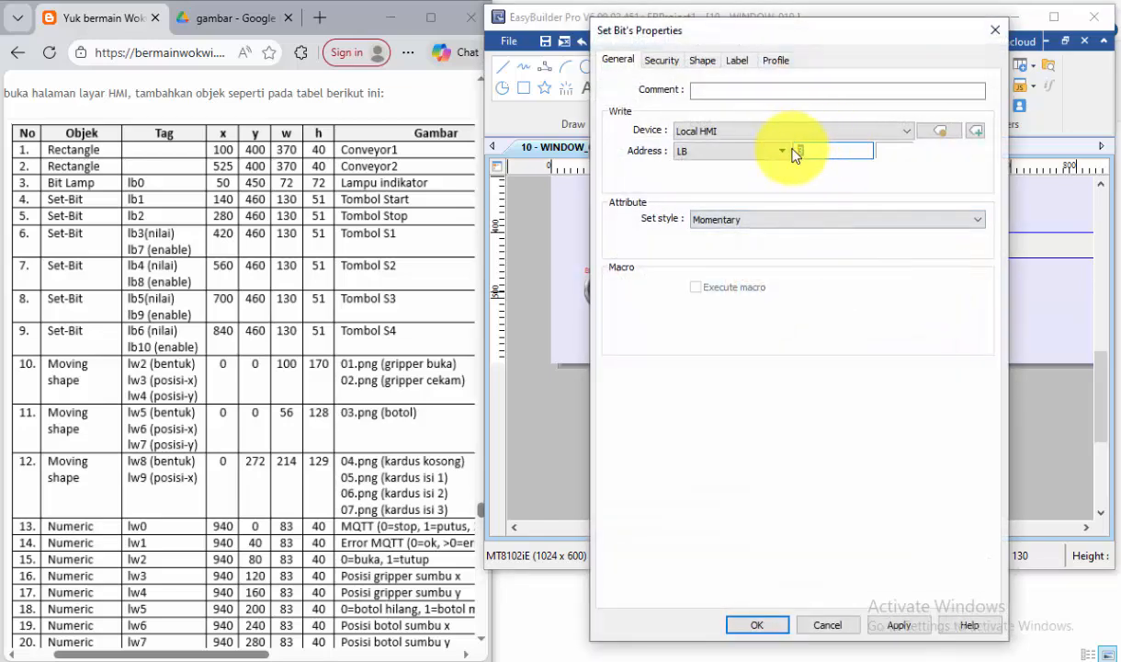
click(994, 30)
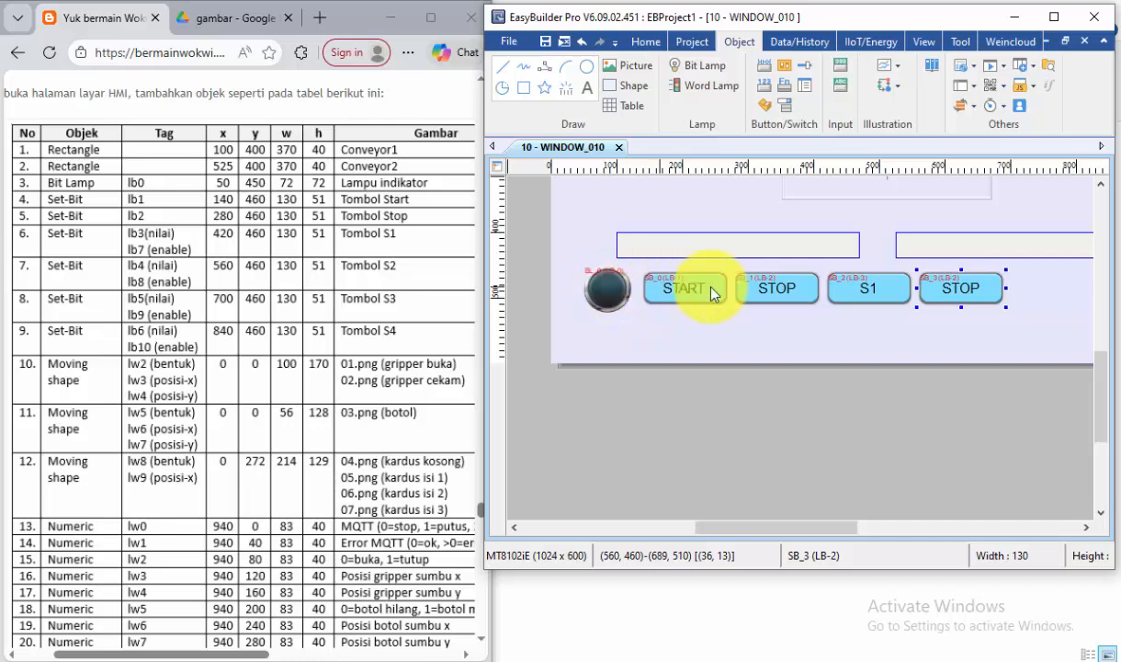
Set the write address of the button beside S1 to LB 4 and its label to S2
double_click(953, 291)
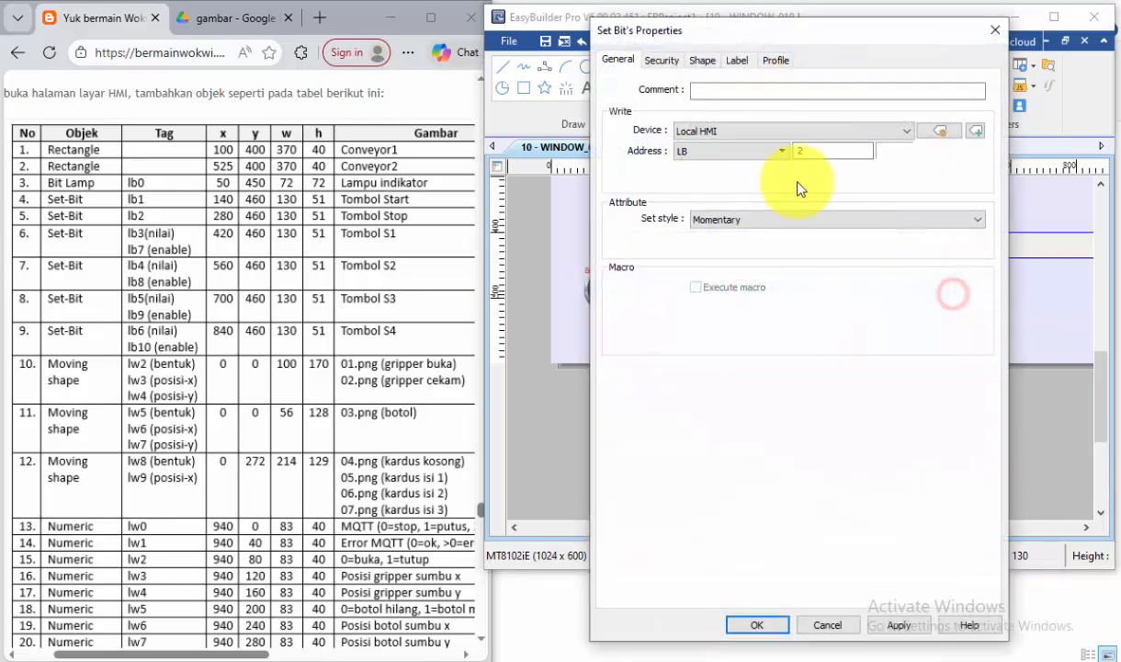
double_click(800, 151)
text(4)
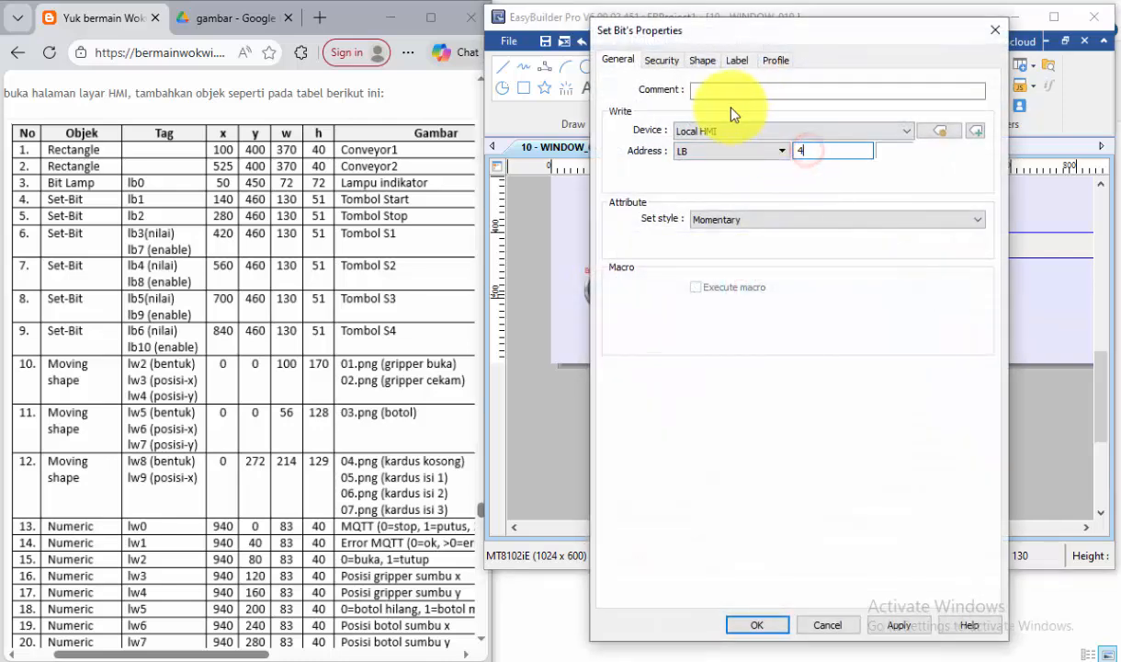
click(735, 60)
drag(663, 217, 550, 213)
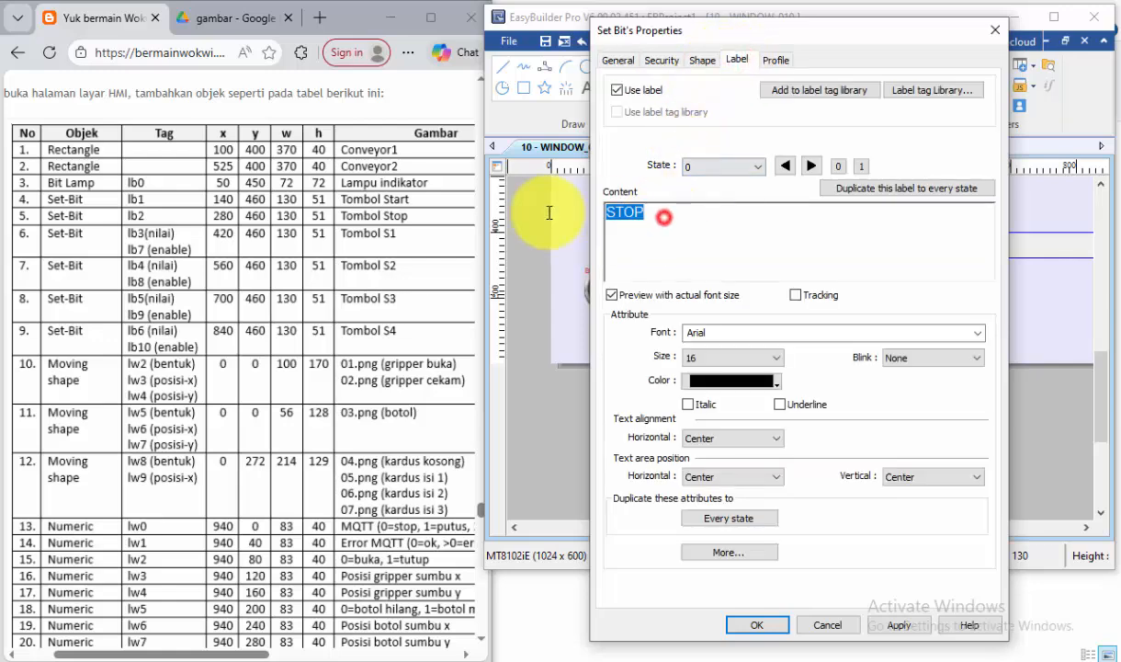
text(S2)
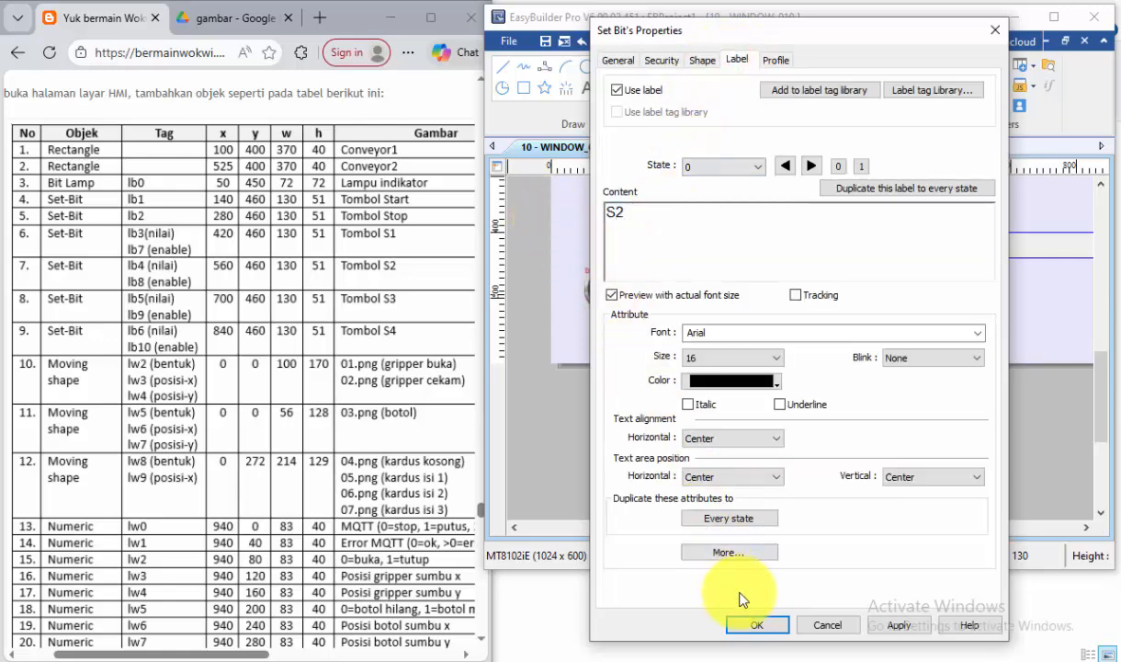
click(751, 625)
Duplicate the S1 and S2 buttons together and place the copies in line beside S2, at X 700 and X 840, Y 460
click(971, 376)
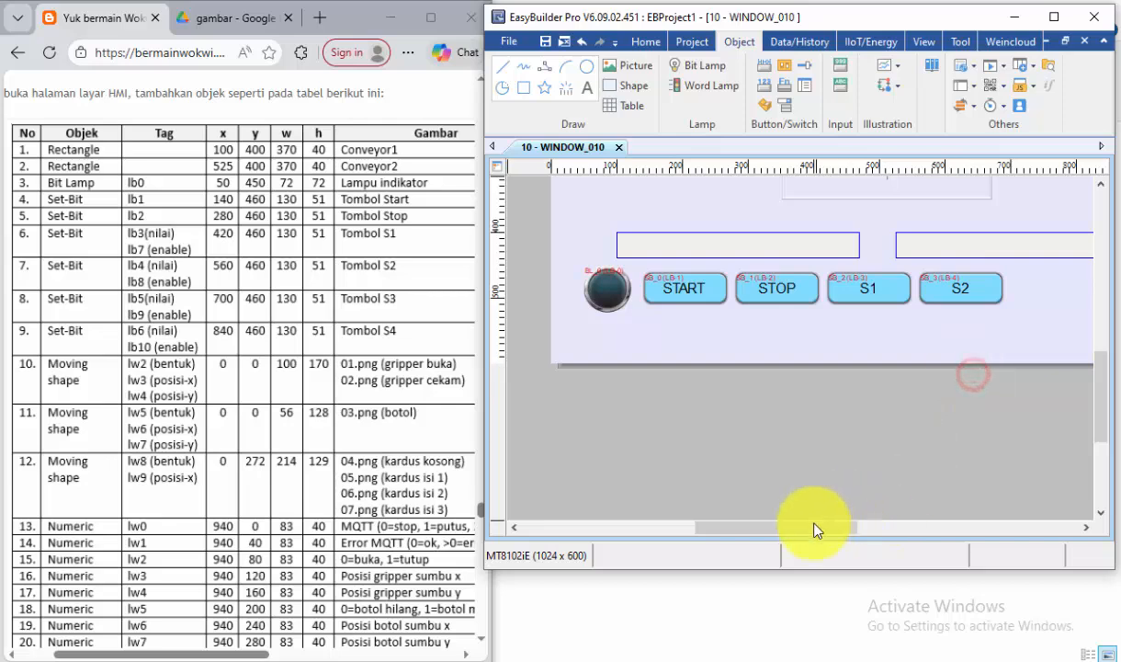
drag(814, 525, 861, 526)
drag(561, 321, 775, 266)
key(ctrl+c)
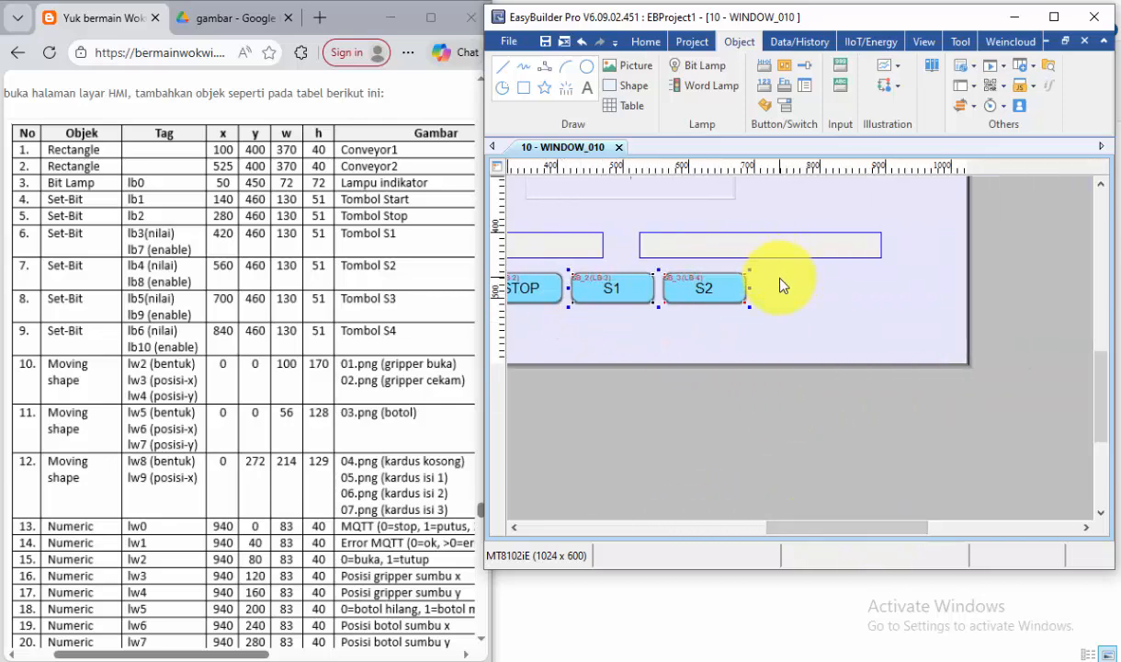
click(803, 322)
key(ctrl+v)
drag(646, 301, 815, 287)
Change the first copied button's label to S3 and its write address to LB 5
double_click(803, 288)
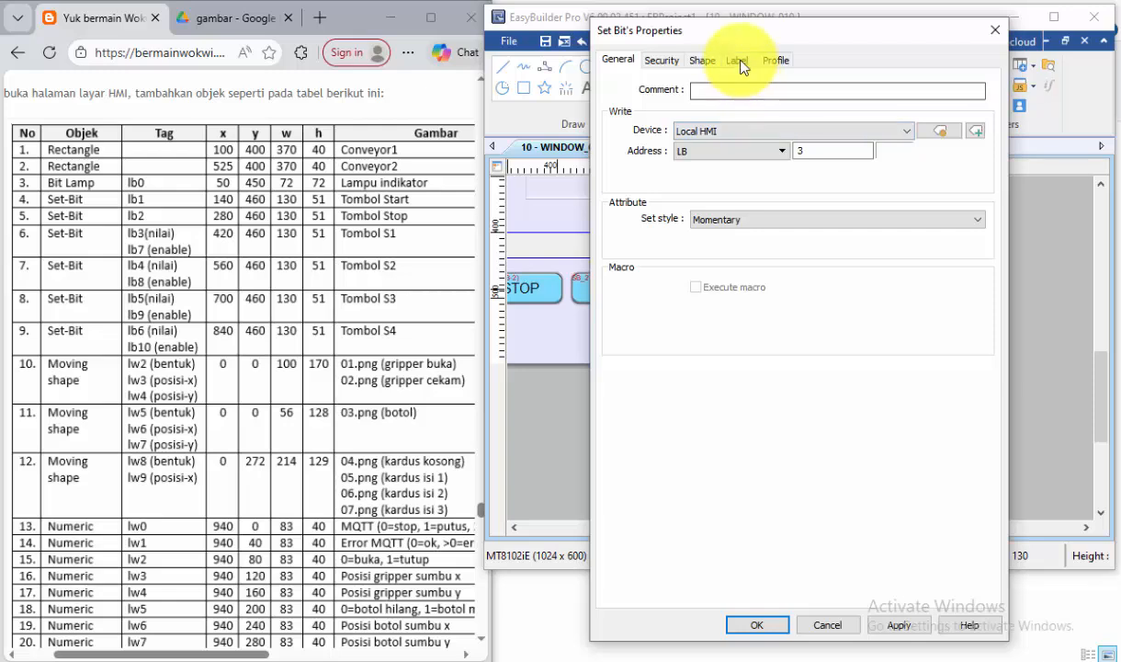
click(741, 61)
click(643, 213)
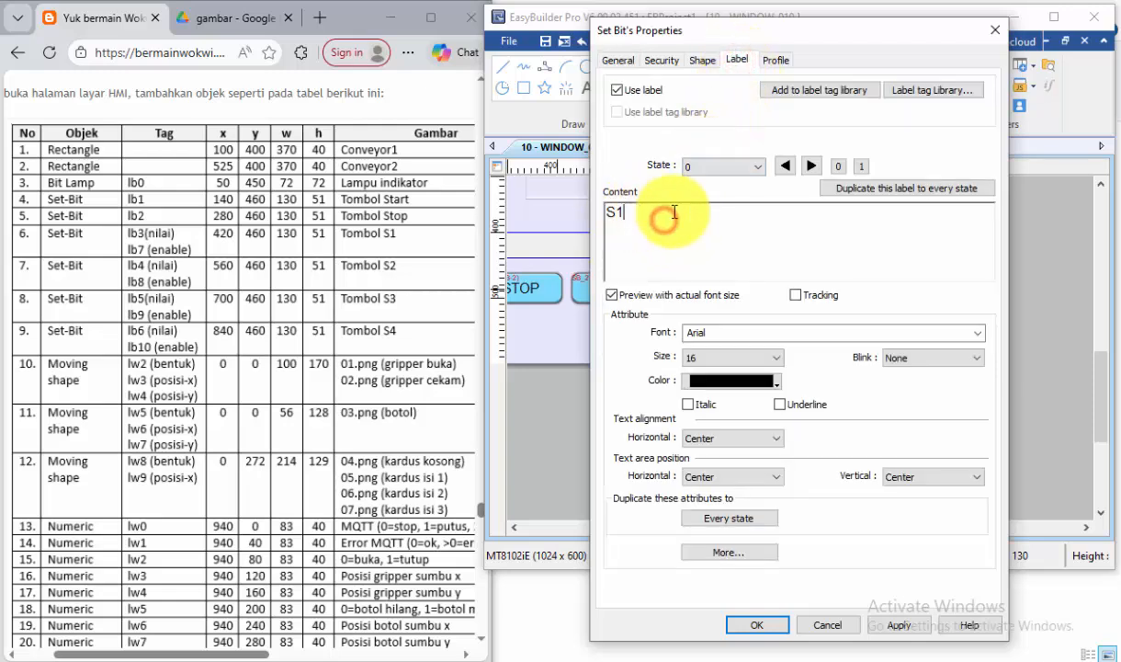
text(3)
key(BackSpace)
key(BackSpace)
text(3)
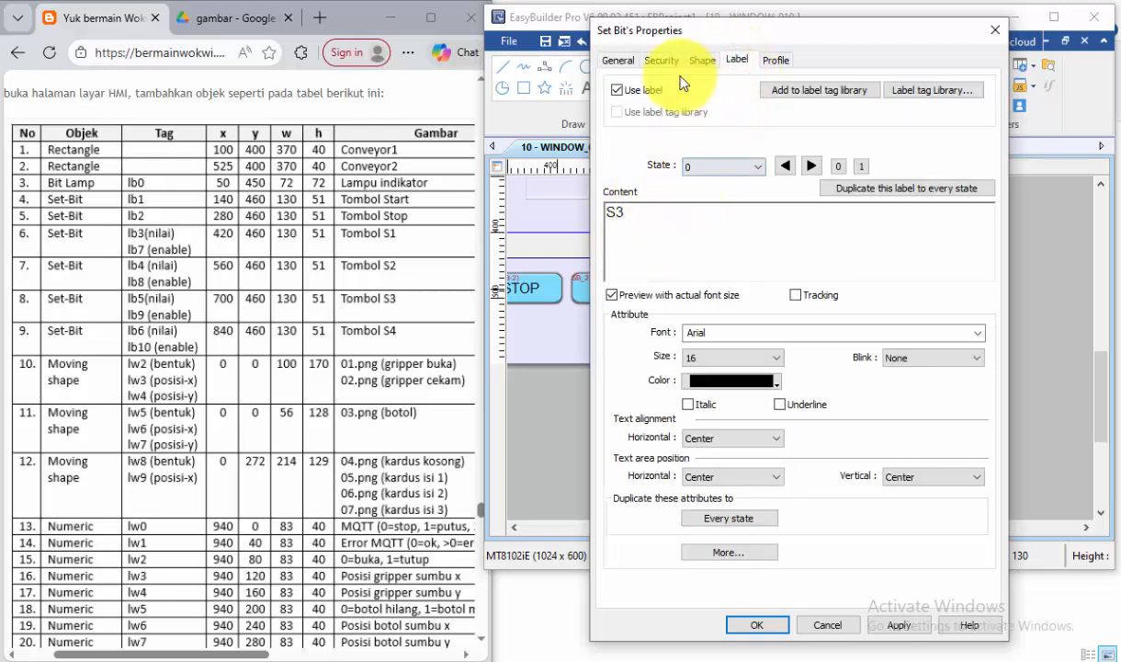
click(628, 61)
click(797, 154)
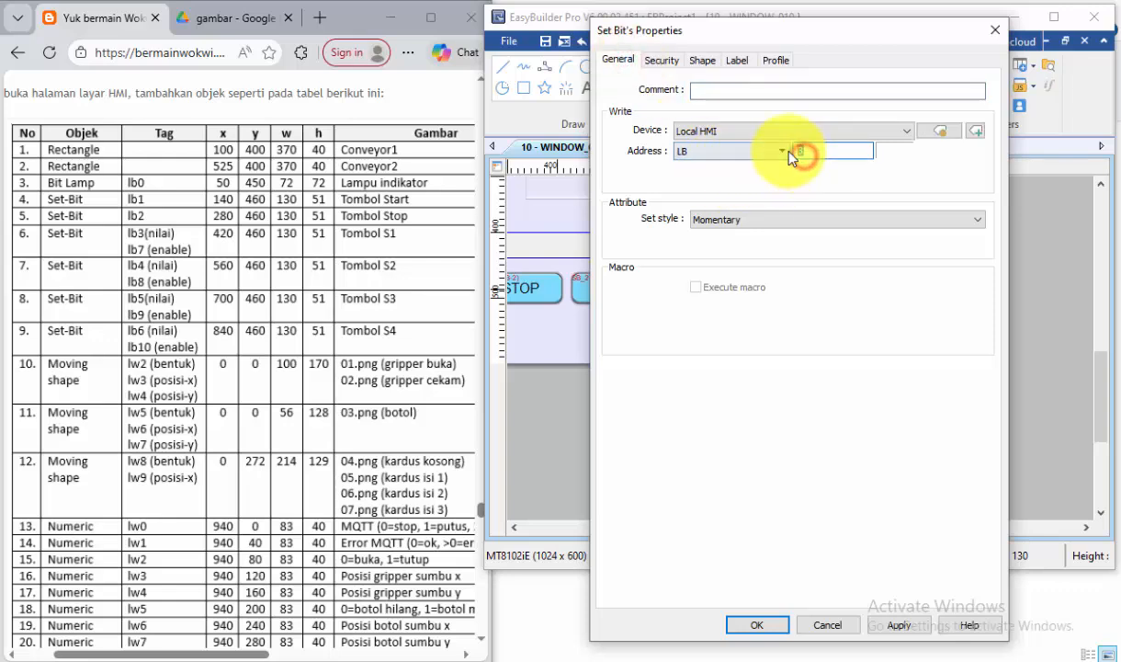
text(5)
click(772, 627)
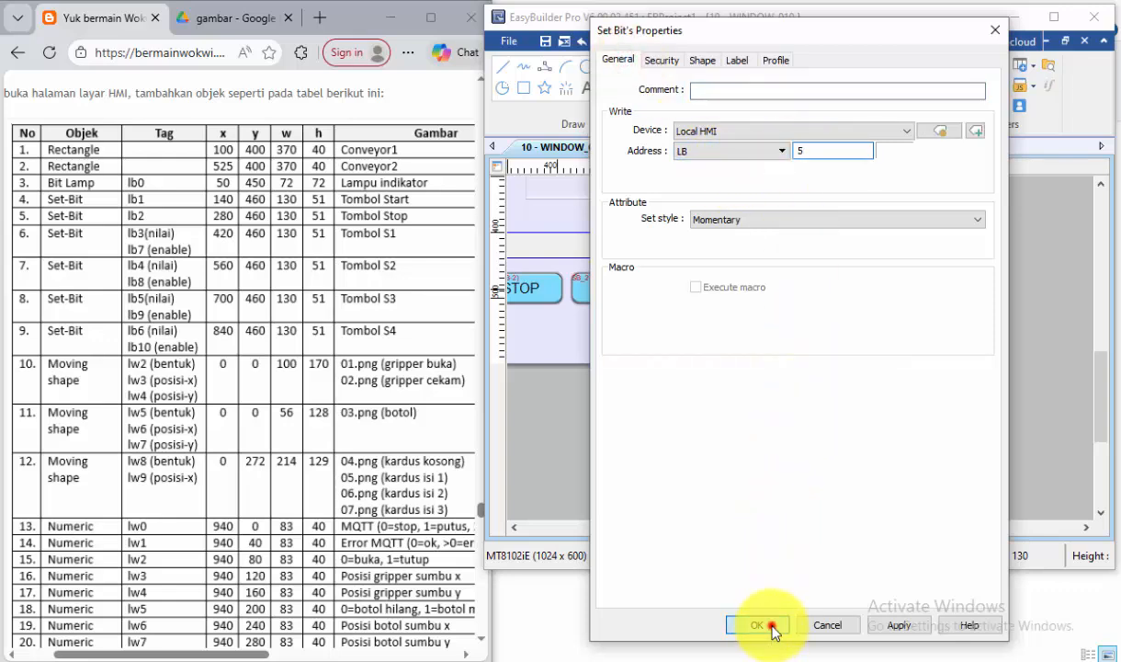
Set the last copied button's write address to LB 6 and its label to S4
double_click(894, 288)
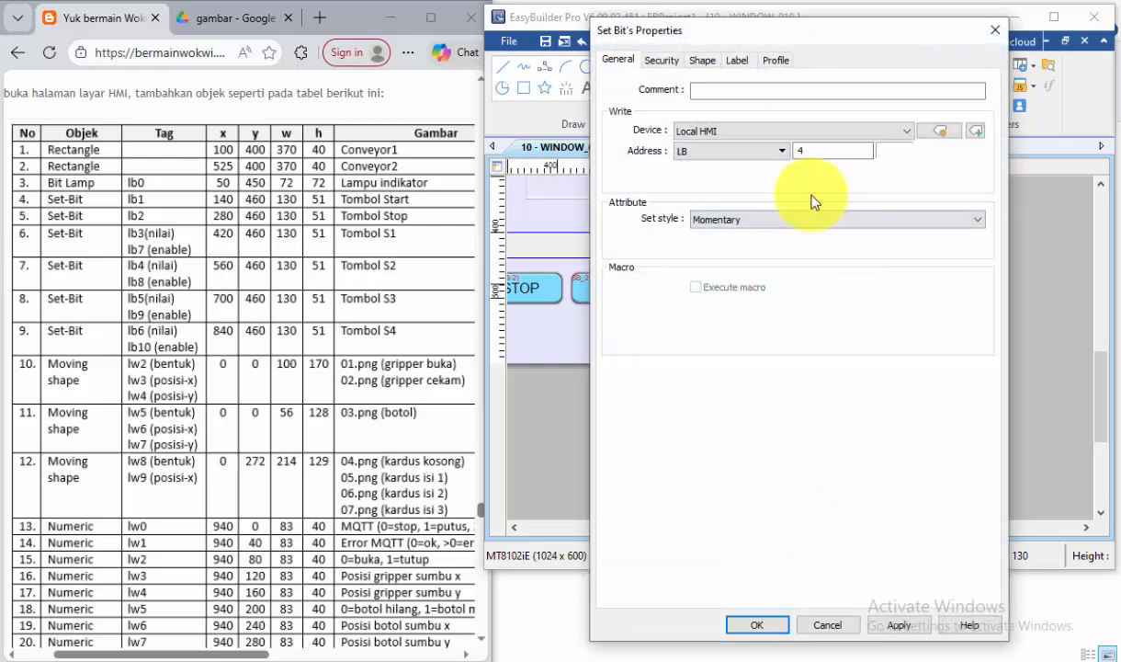
click(797, 151)
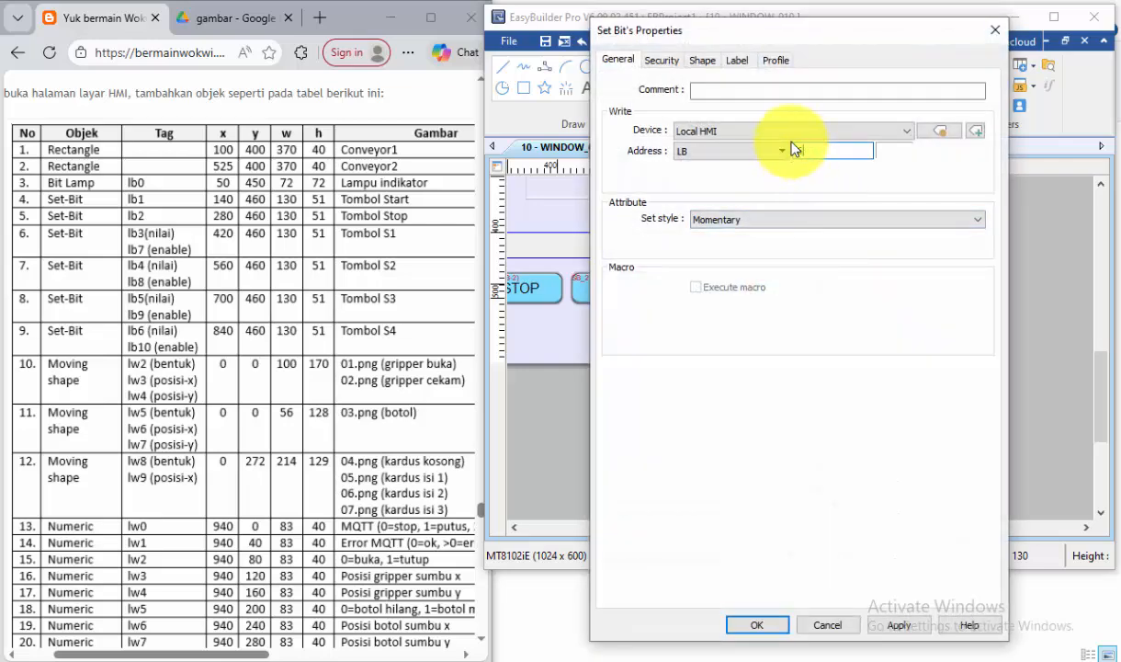
text(6)
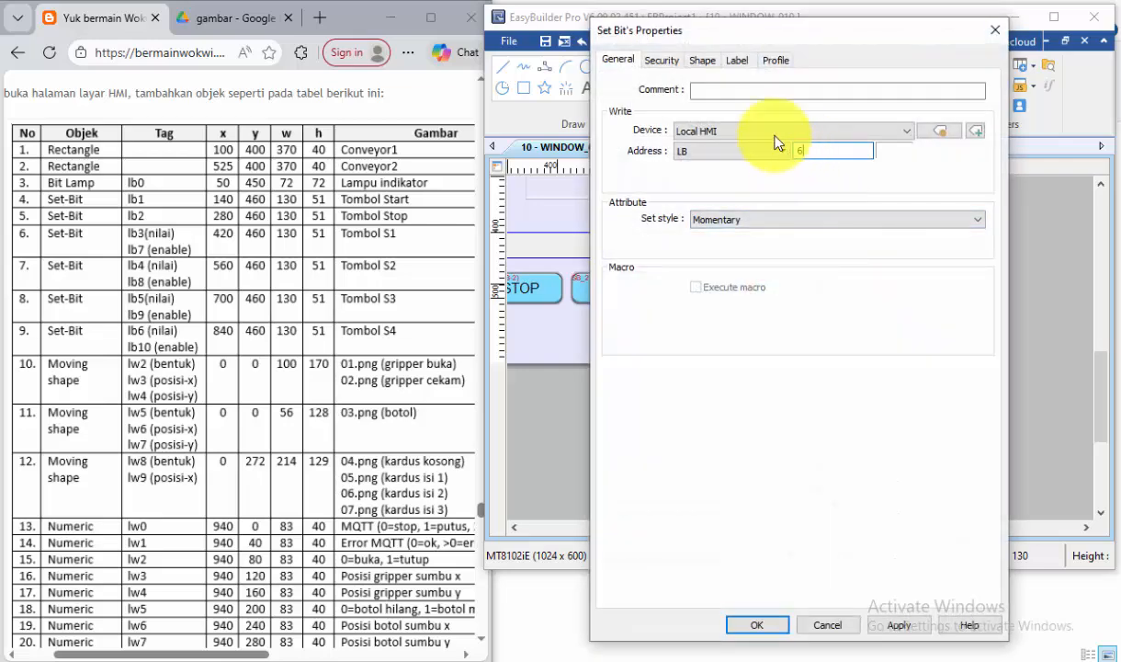
click(733, 61)
click(616, 210)
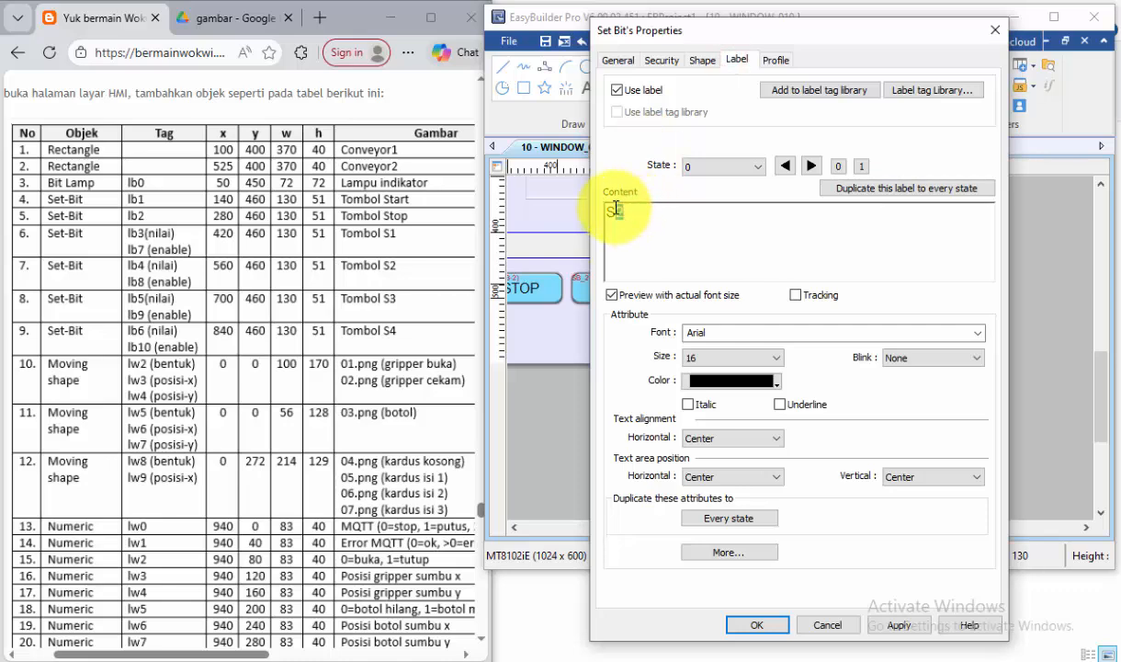
key(BackSpace)
text(4)
click(749, 625)
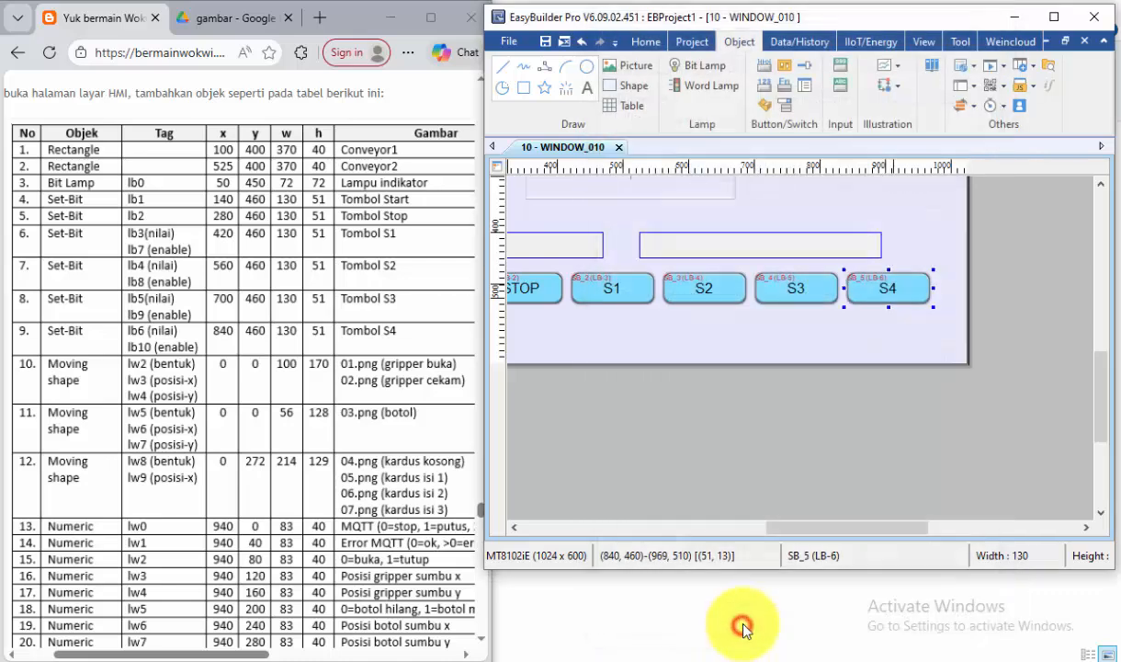
click(863, 307)
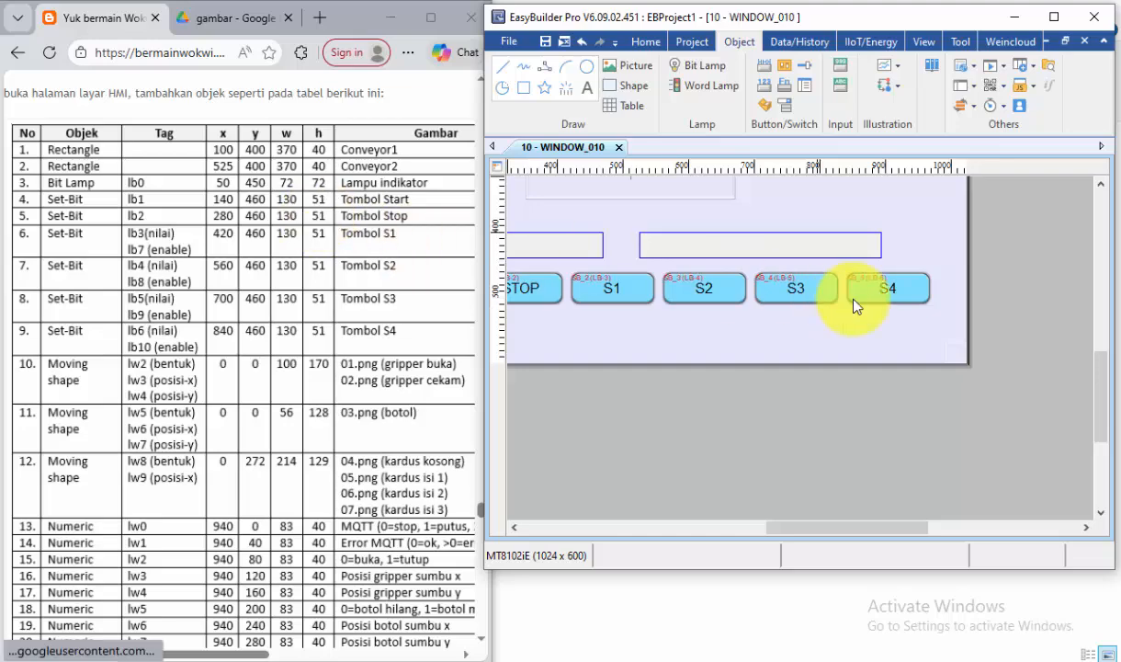
Check the S4 button's position and size against its row in the blog's object table
double_click(891, 289)
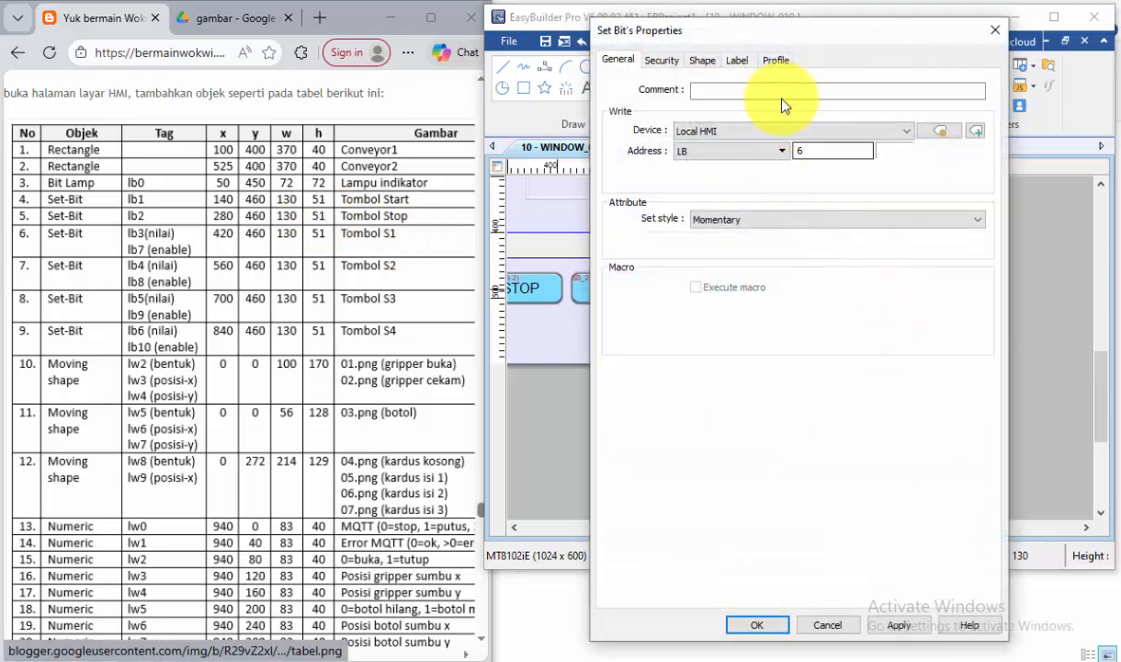
click(775, 60)
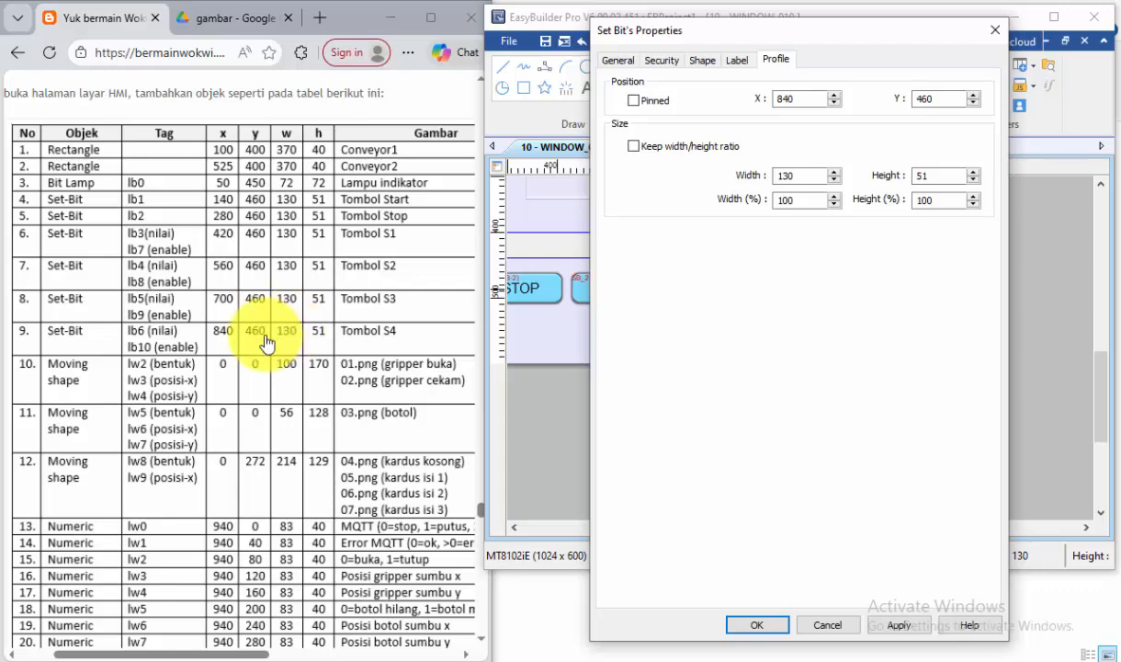
click(749, 625)
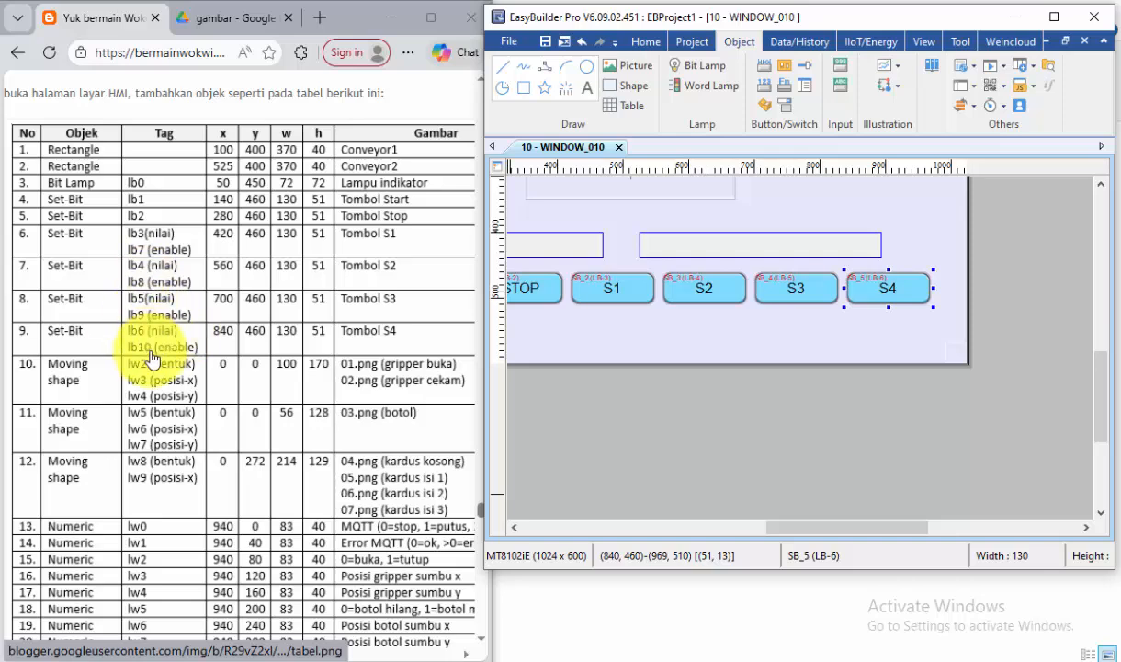
Make the S1 button's enabling depend on a register status, using local HMI bit LB 7 being ON
click(622, 291)
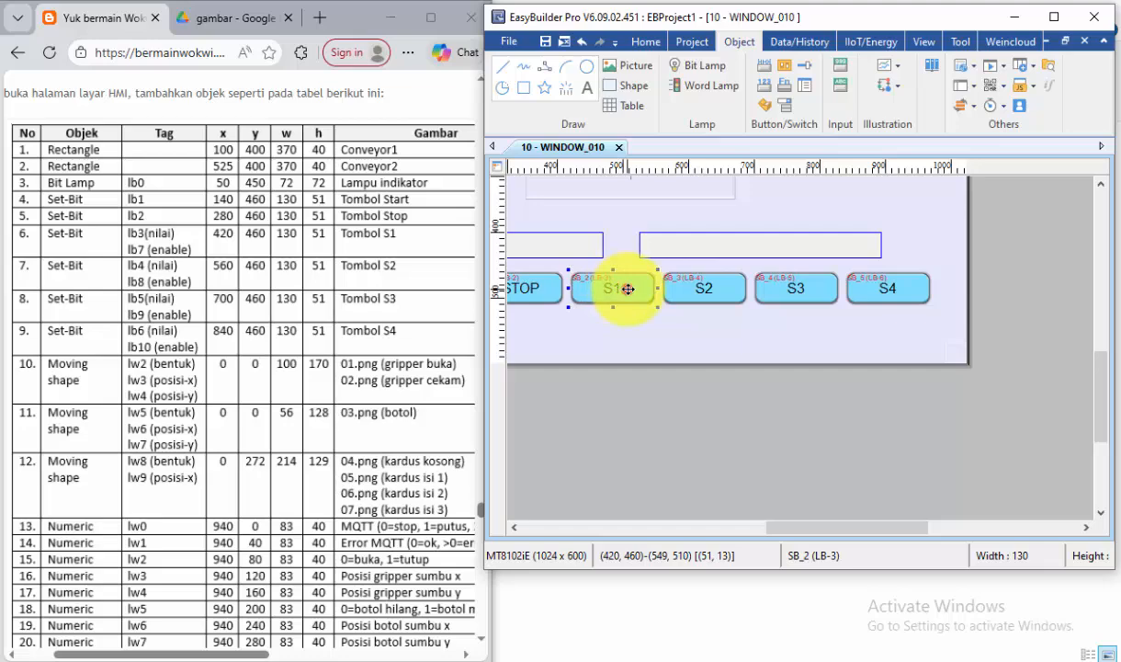
double_click(628, 288)
click(662, 59)
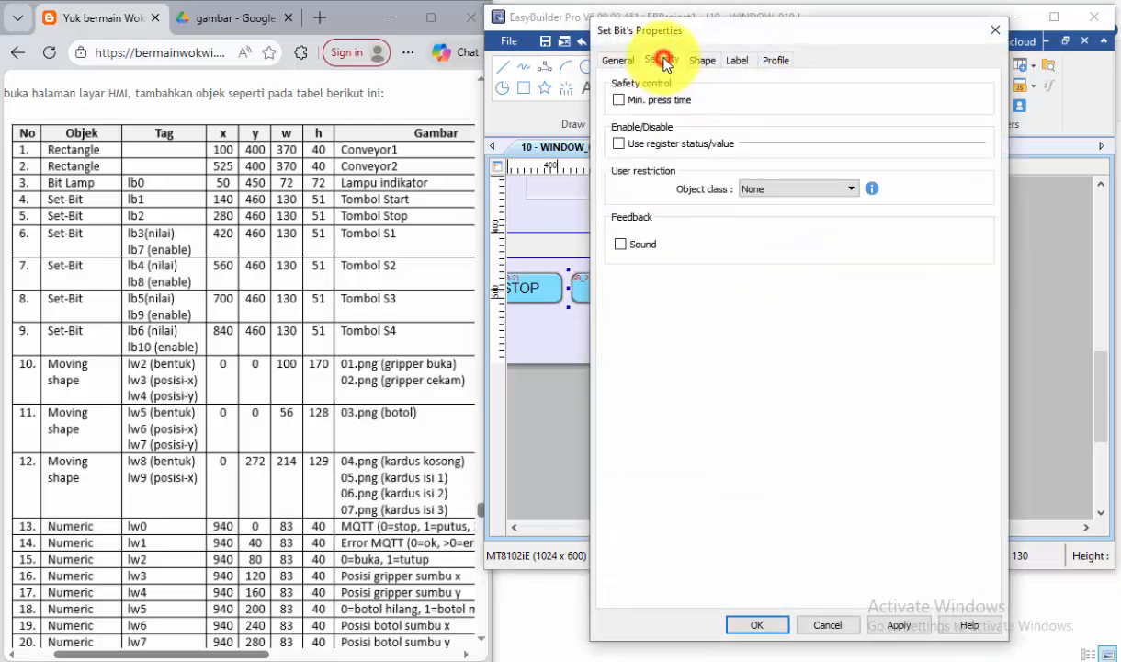
click(621, 145)
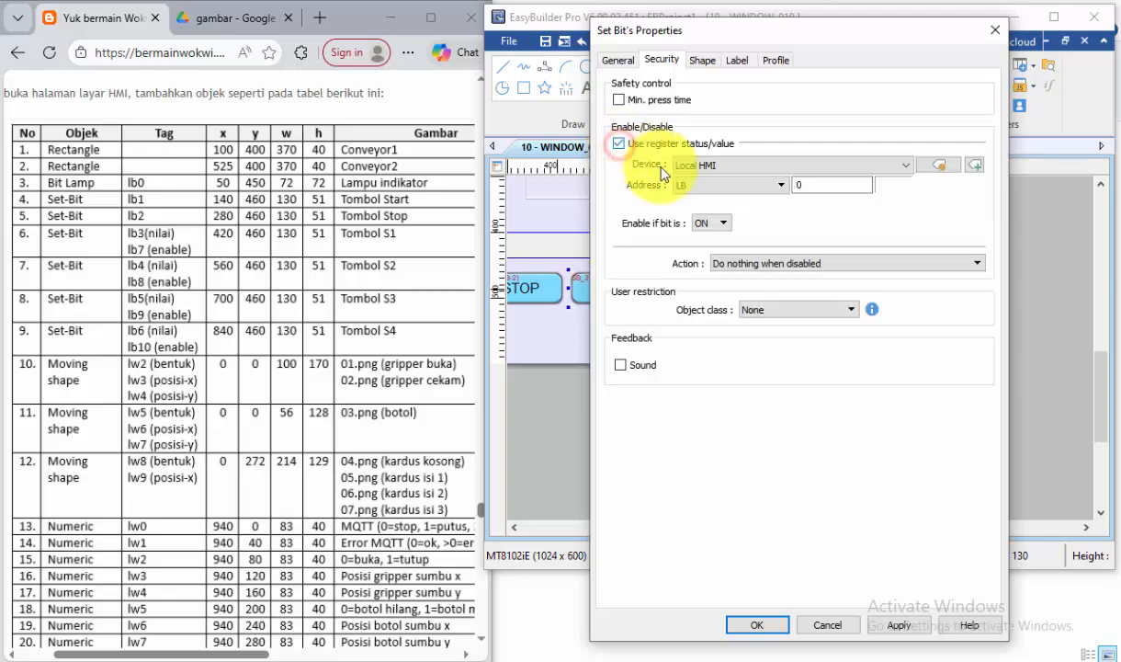
click(796, 187)
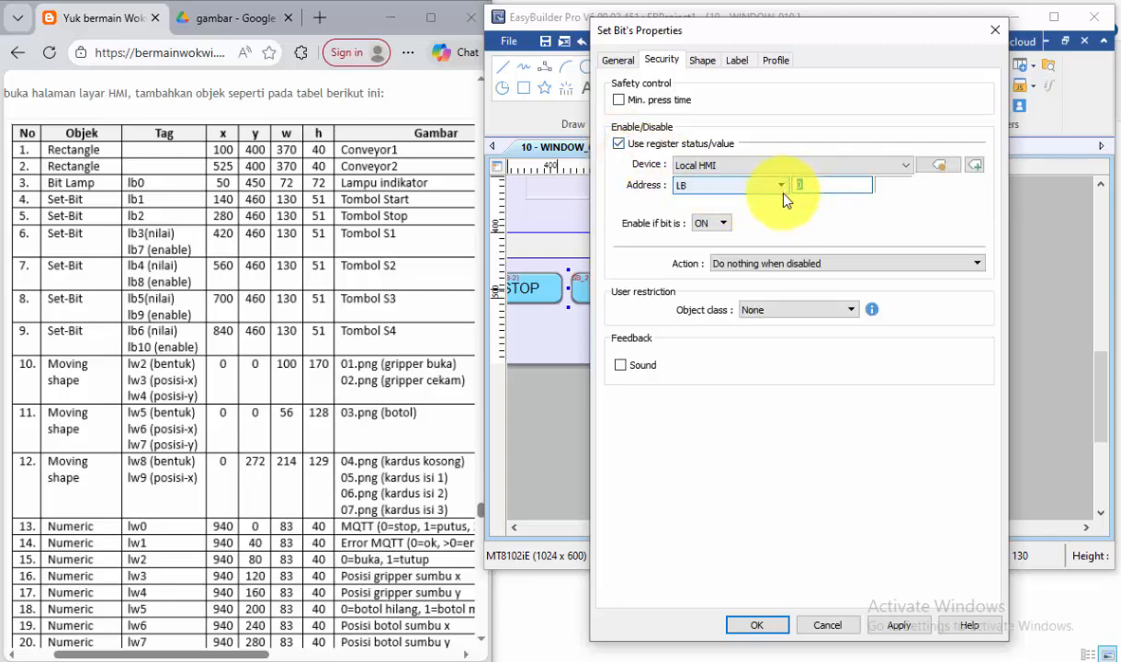
text(7)
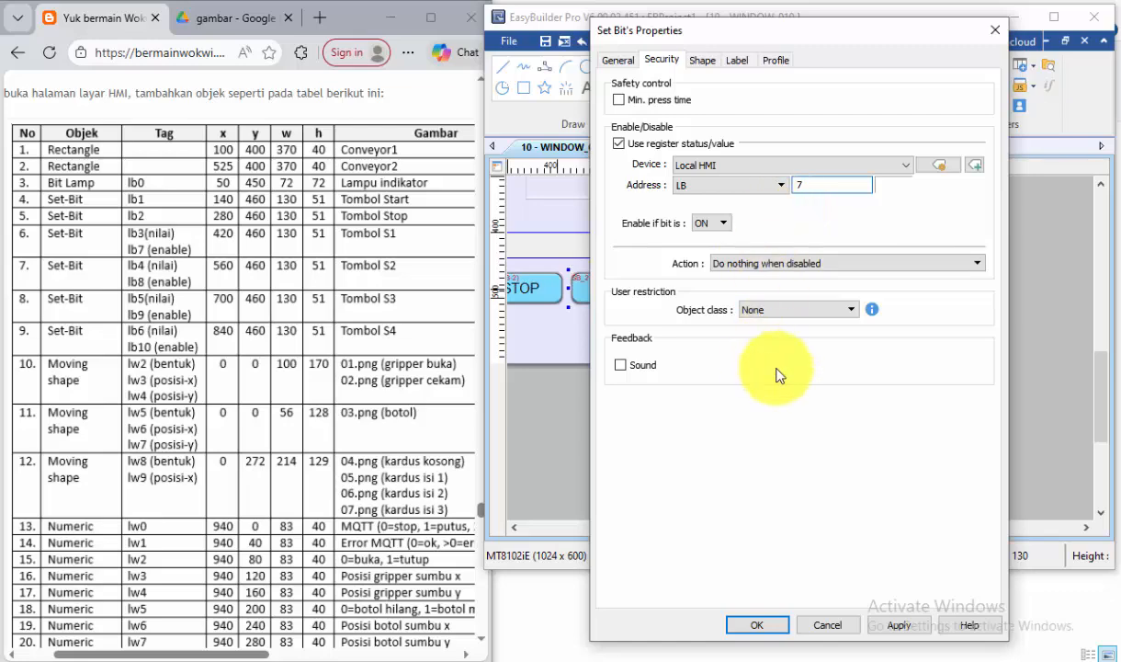
click(762, 625)
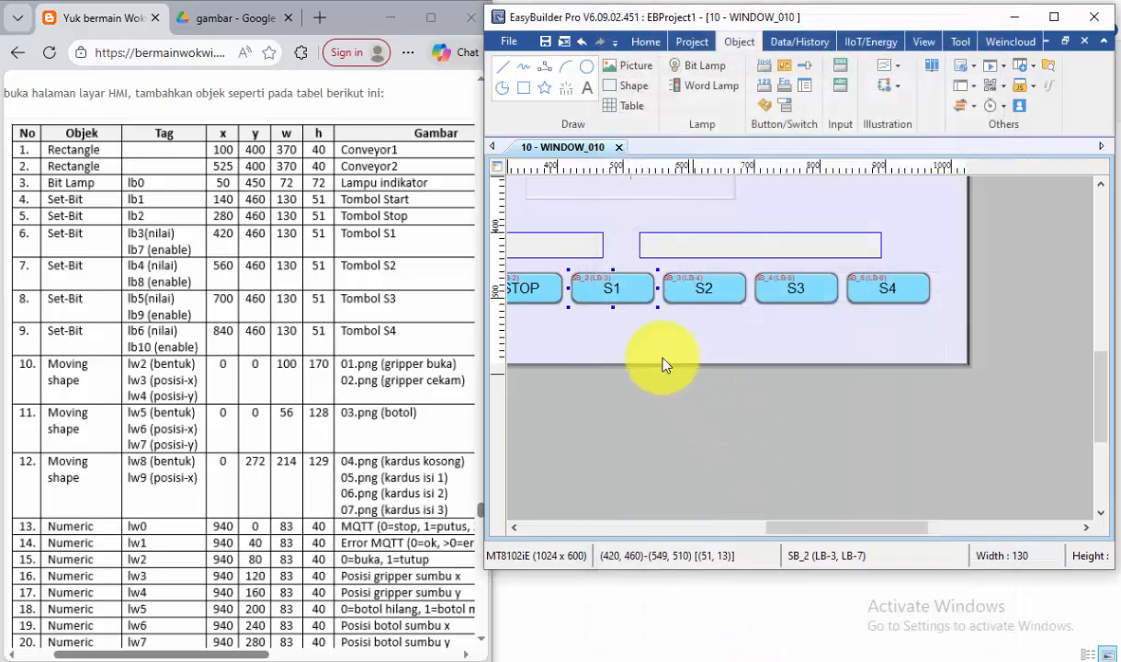
Set the S1 button to show a grayed label when disabled
double_click(633, 292)
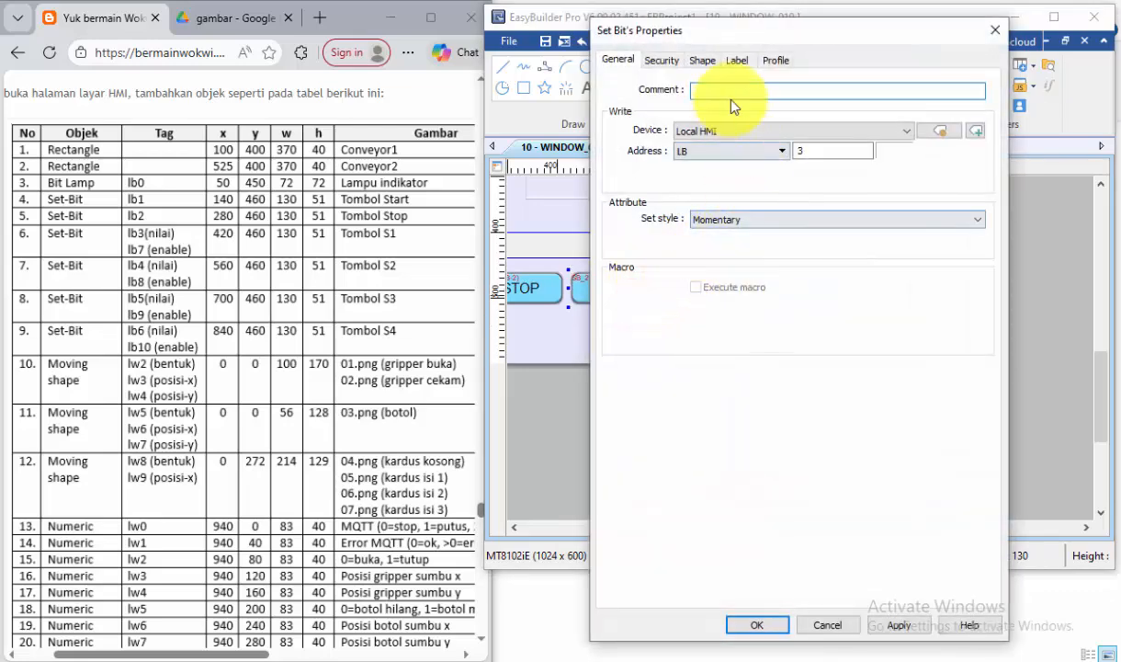
click(660, 59)
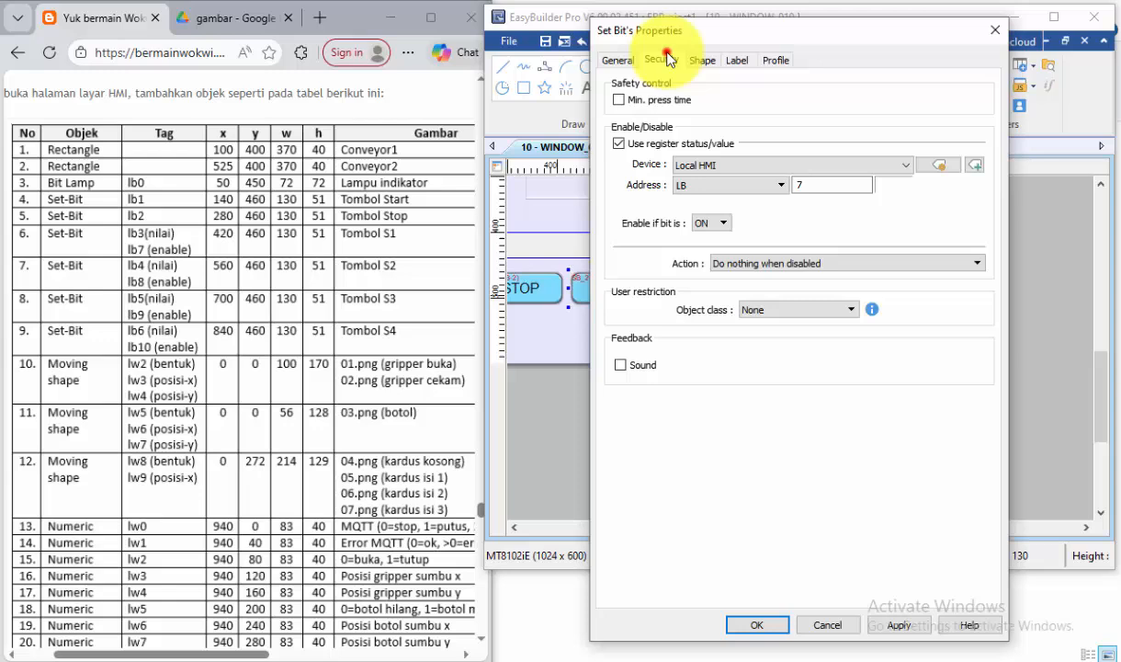
click(796, 263)
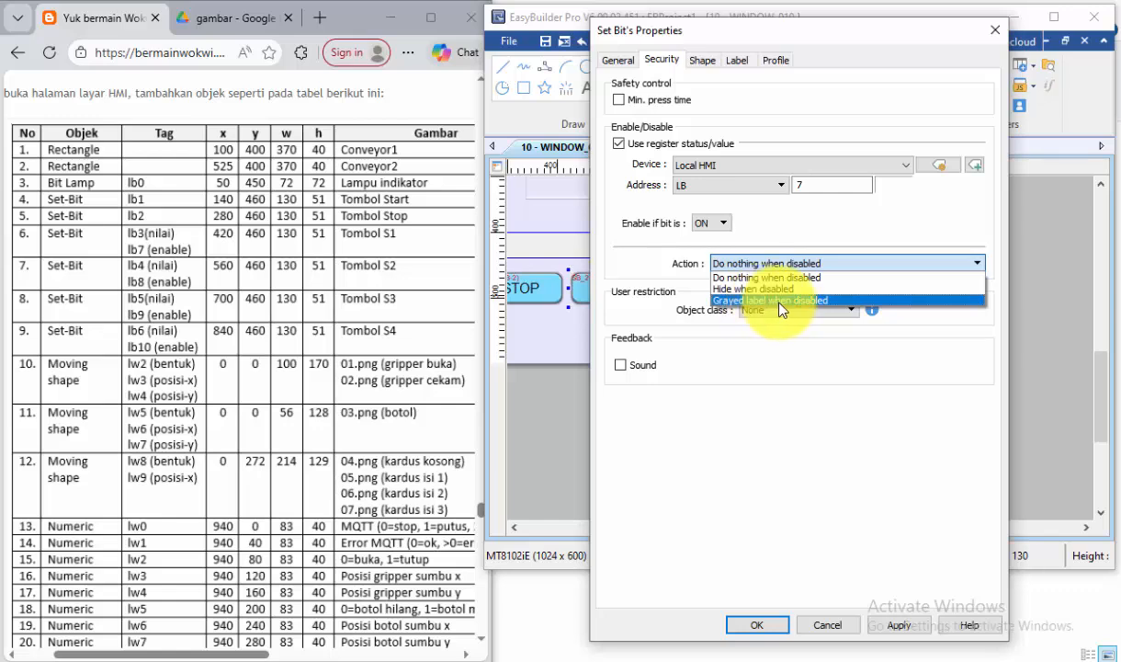
click(780, 301)
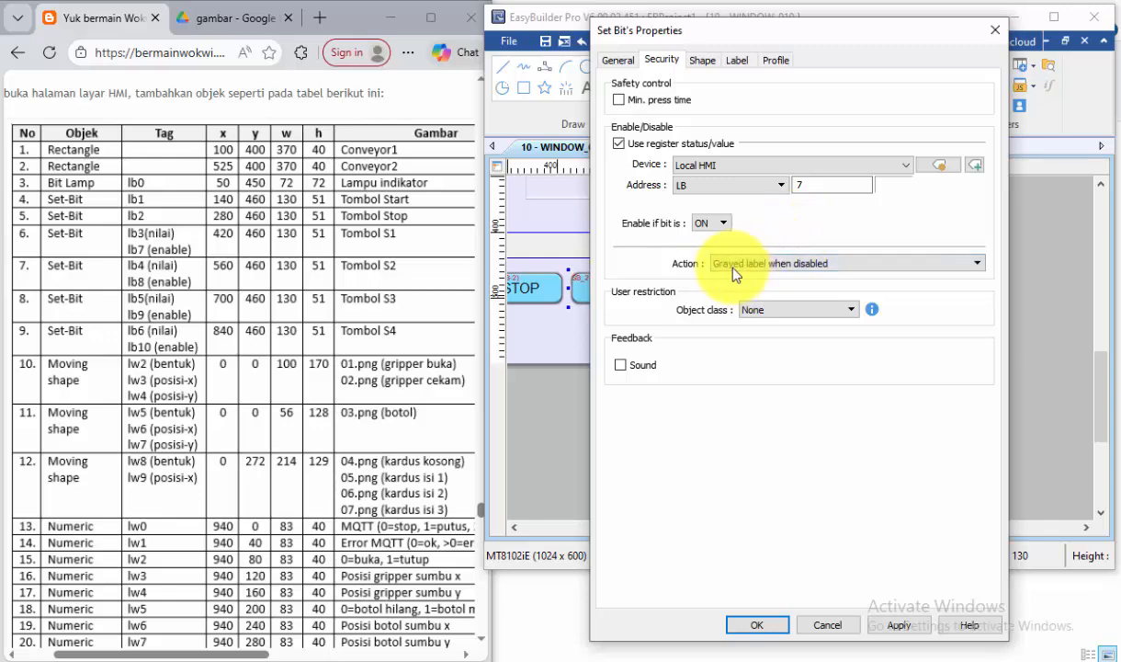
click(757, 625)
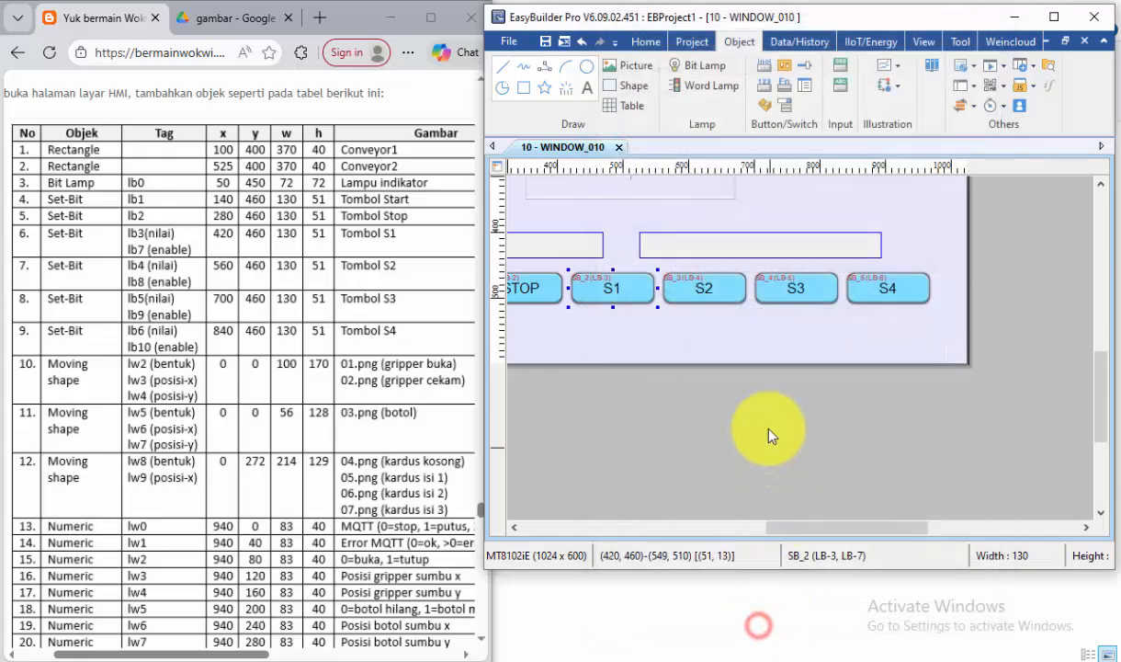
Make the S2 button enabled only when local HMI bit LB 8 is ON, with a grayed label when disabled
double_click(717, 290)
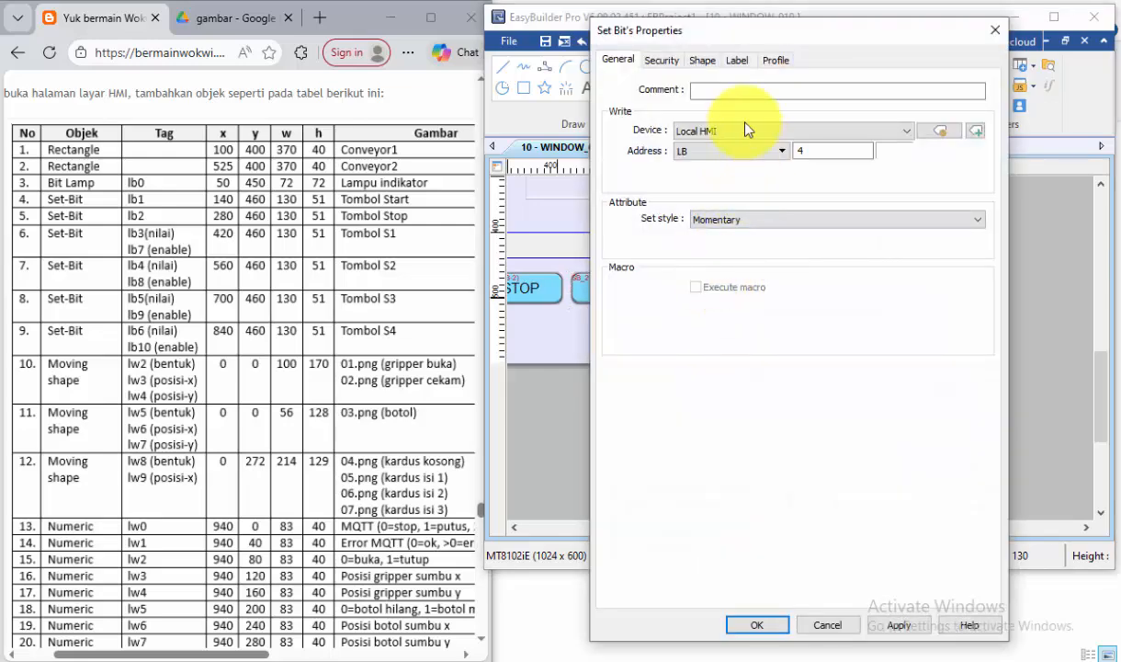
click(661, 60)
click(626, 145)
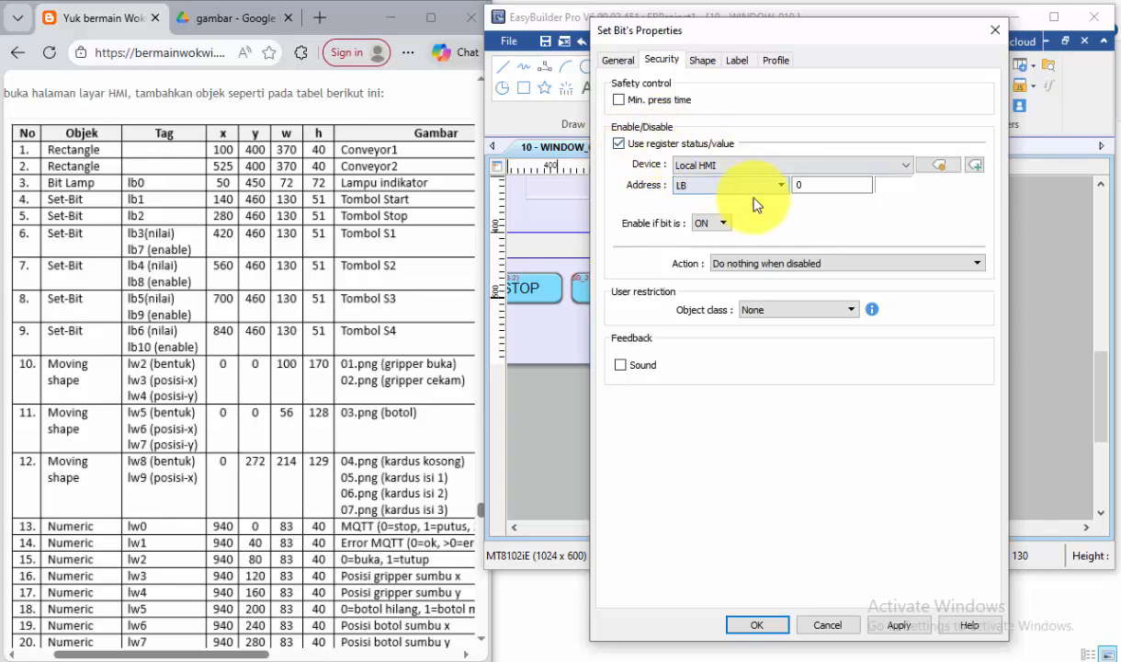
double_click(809, 185)
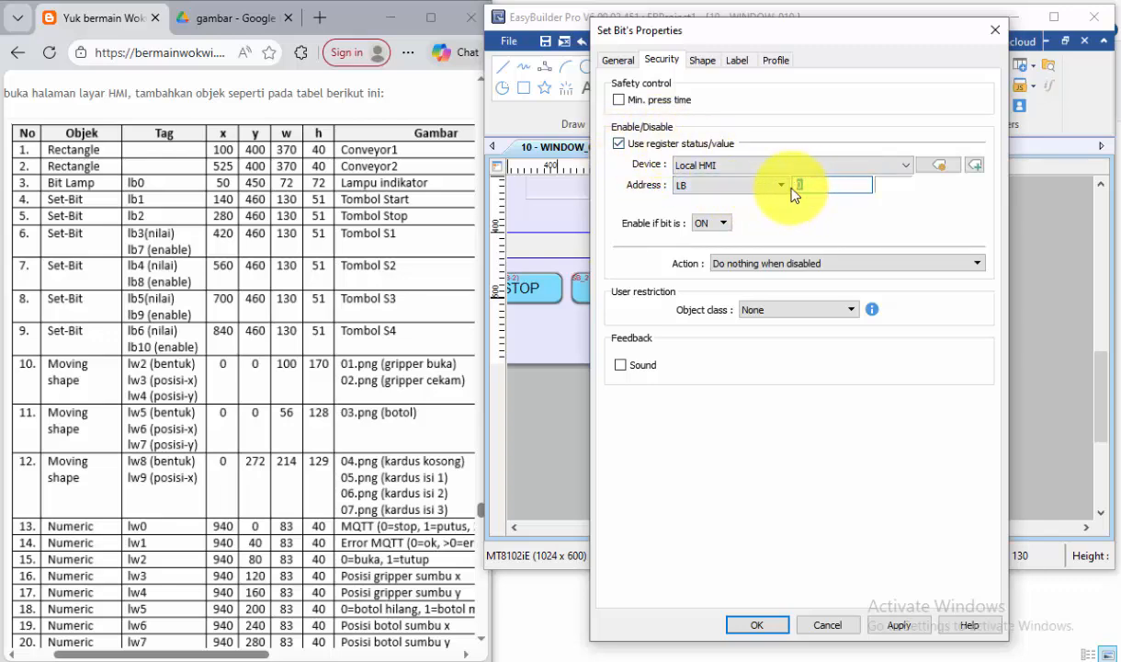
text(8)
click(782, 263)
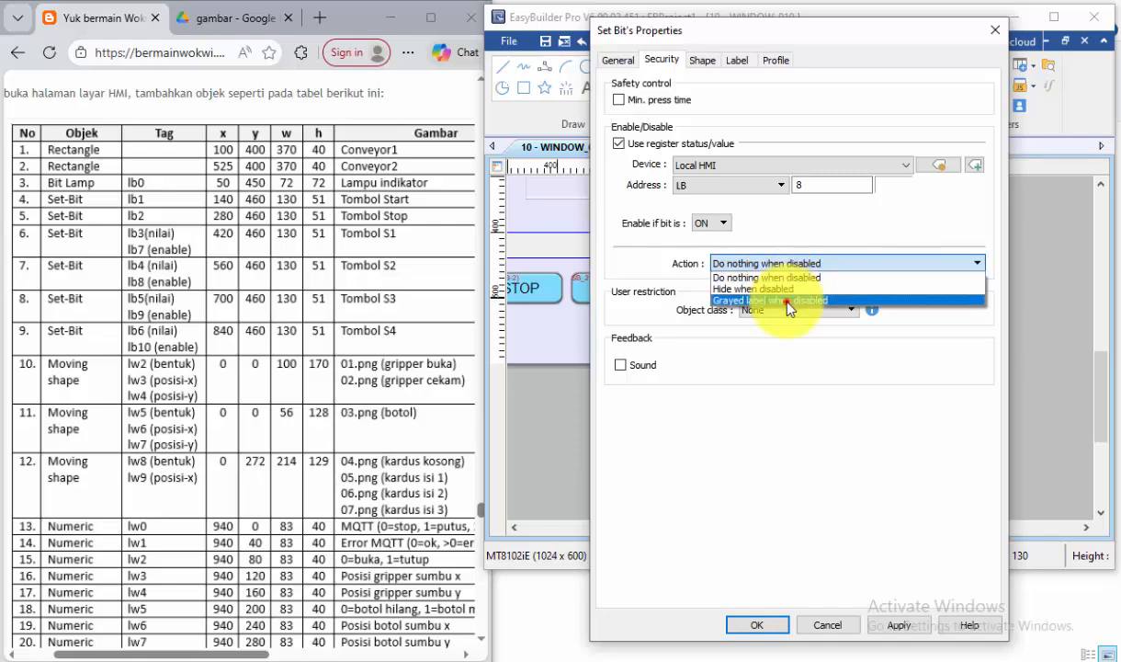
click(785, 300)
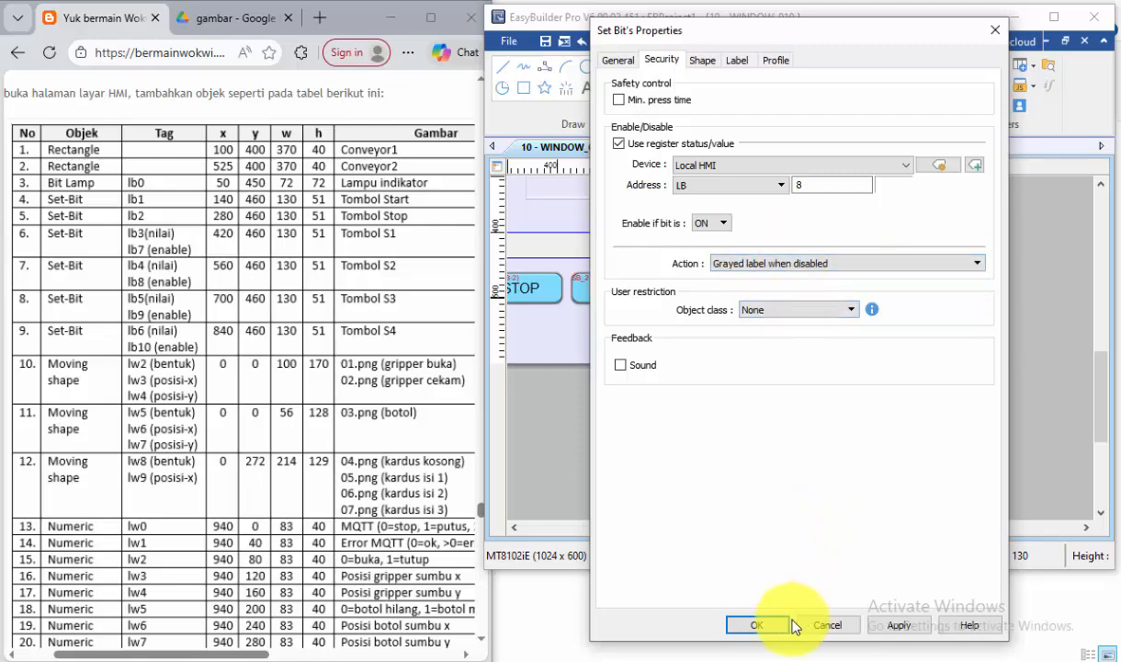
click(776, 623)
Make the S3 button enabled only when local HMI bit LB 9 is ON, with a grayed label when disabled
click(808, 301)
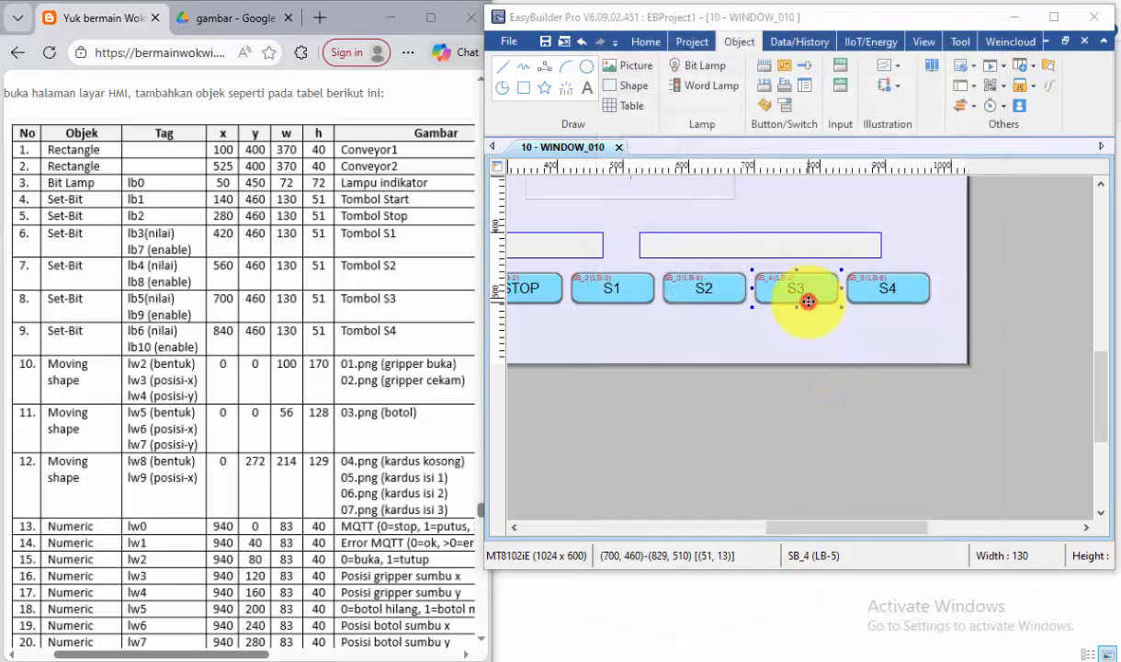
double_click(808, 302)
click(662, 59)
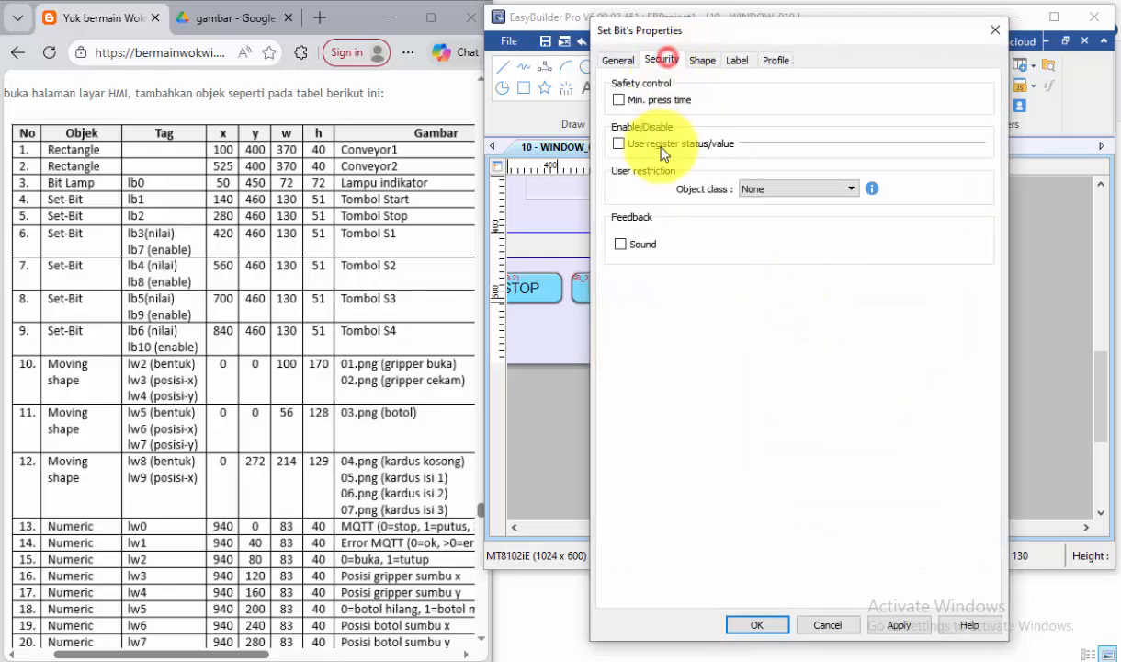
click(619, 144)
click(819, 184)
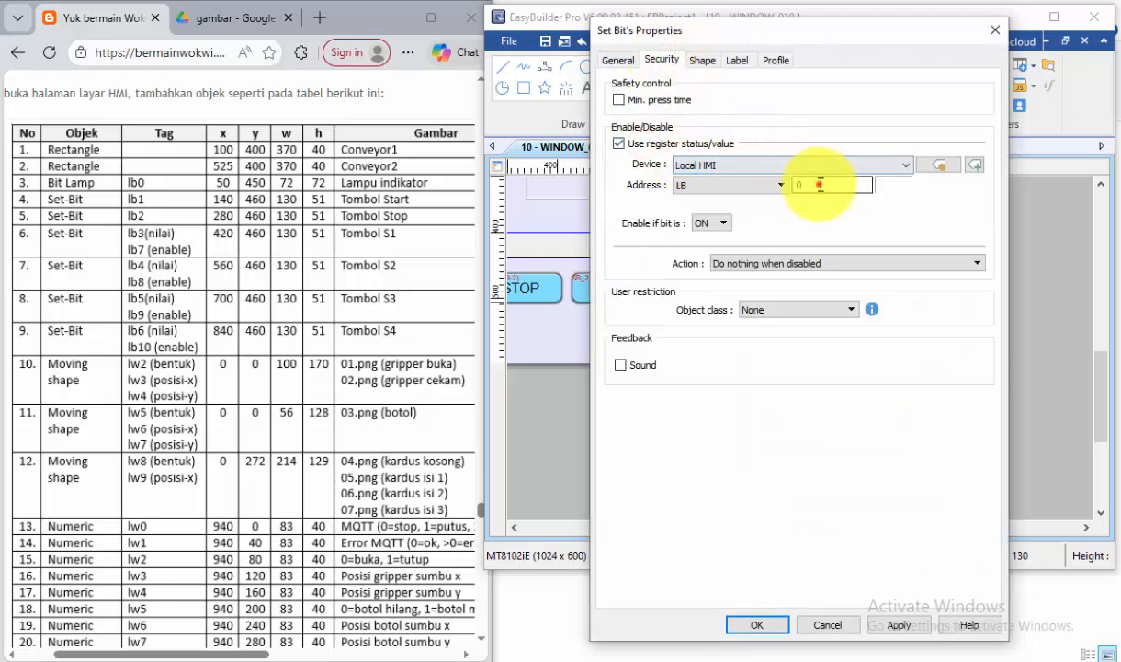
text(9)
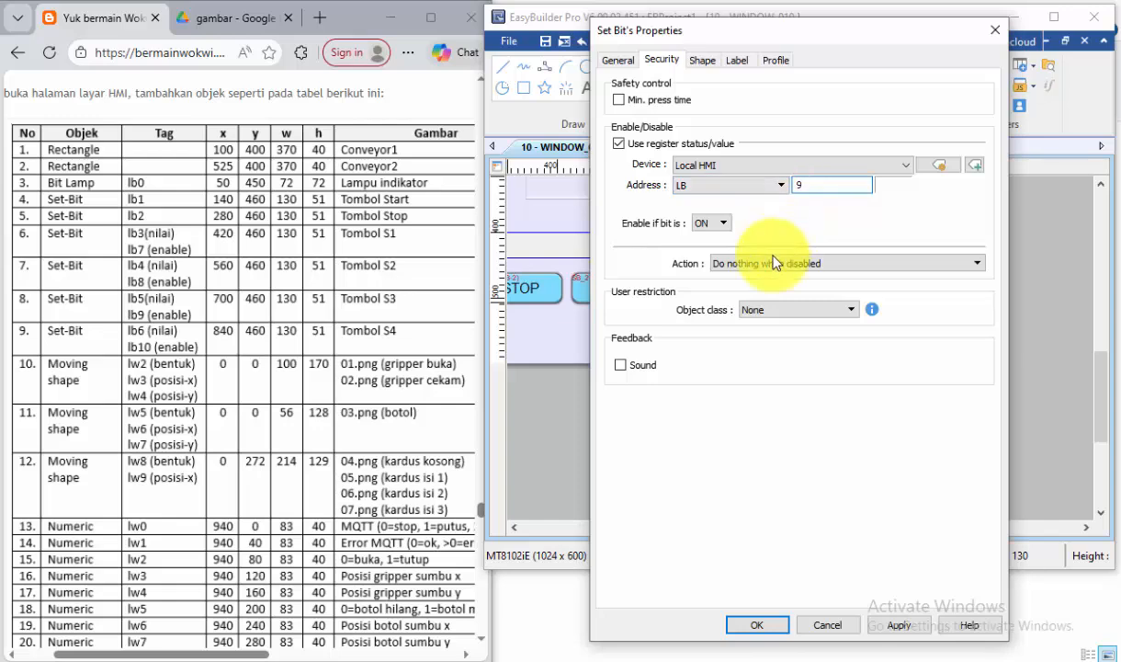
click(737, 262)
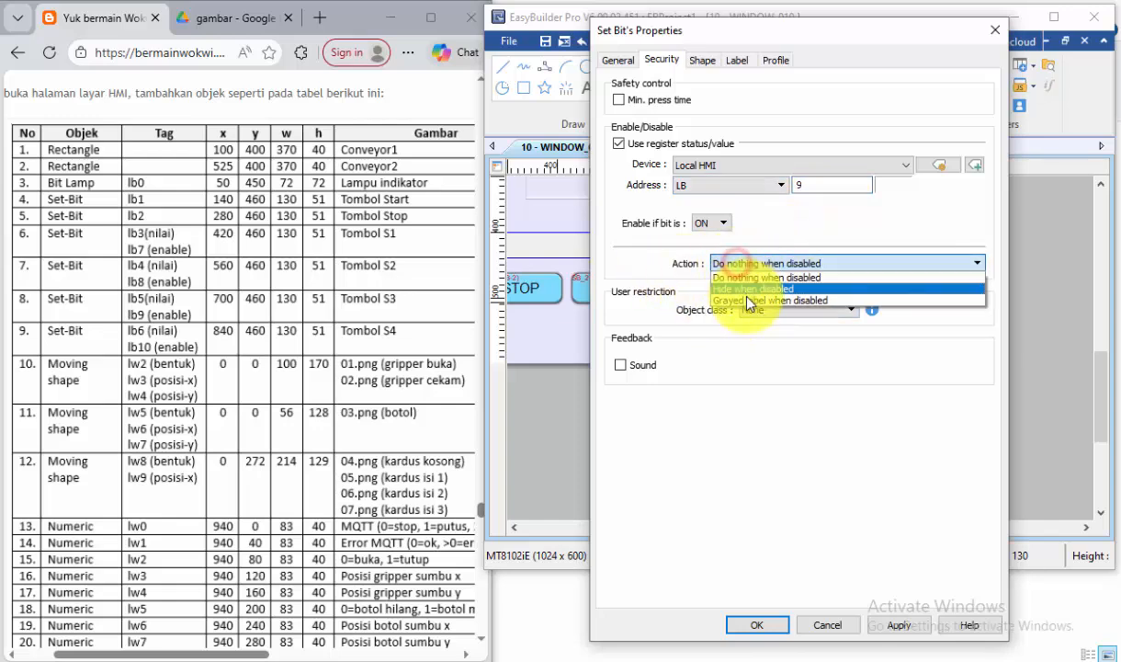
click(748, 299)
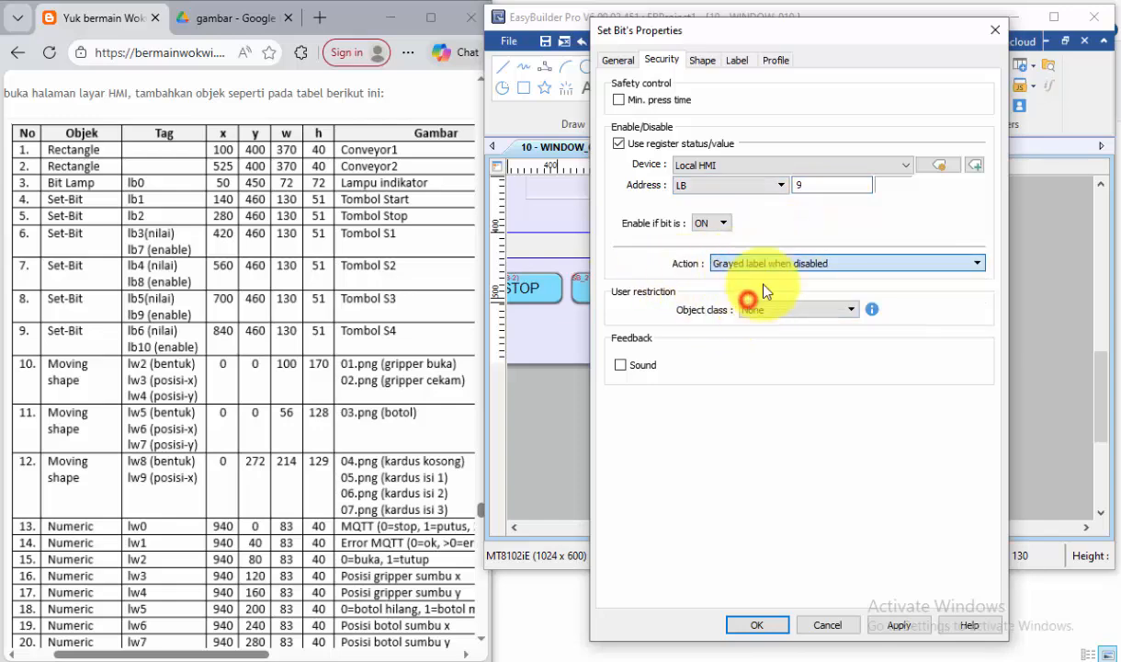
click(766, 630)
Make the S4 button enabled only when local HMI bit LB 10 is ON, with a grayed label when disabled
double_click(901, 290)
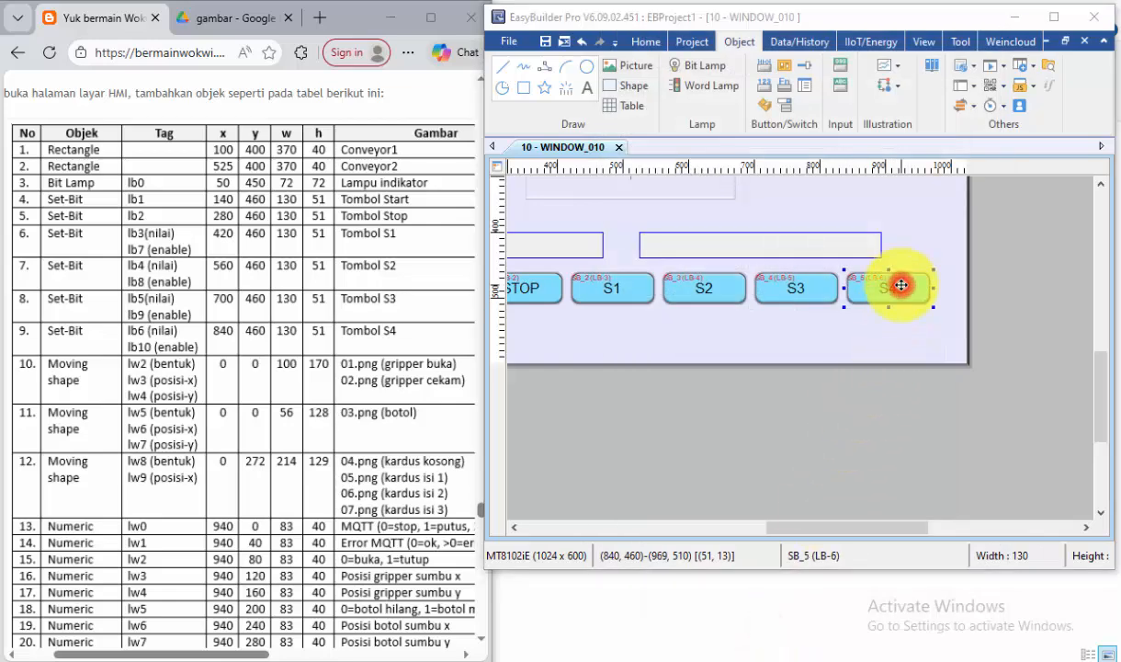
click(662, 60)
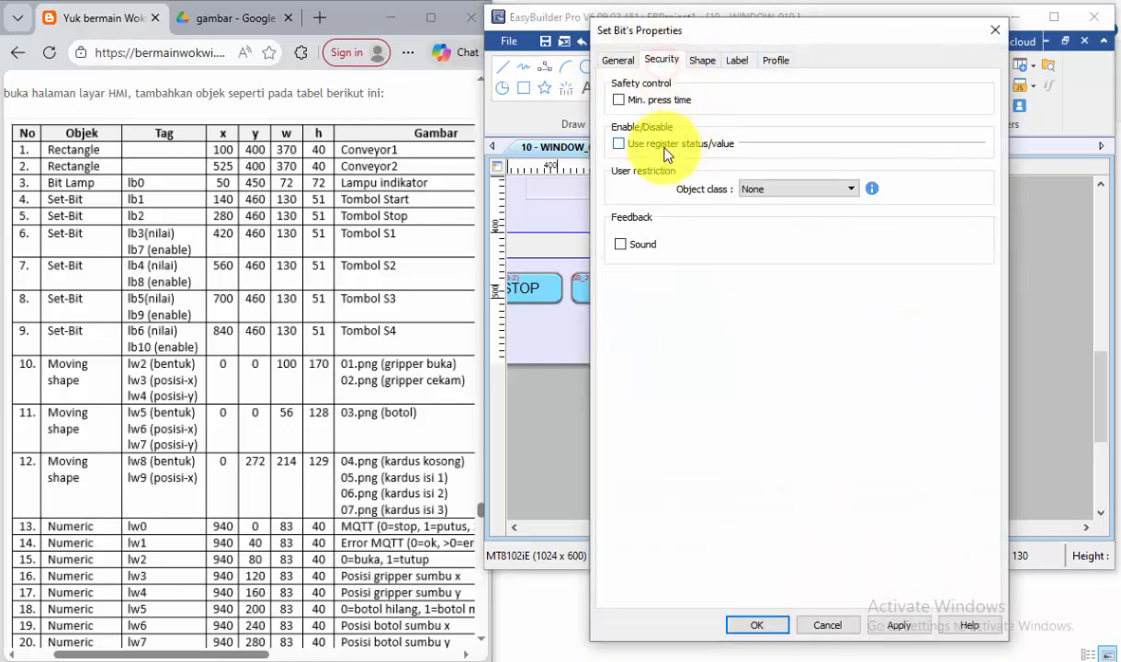
click(619, 144)
click(812, 188)
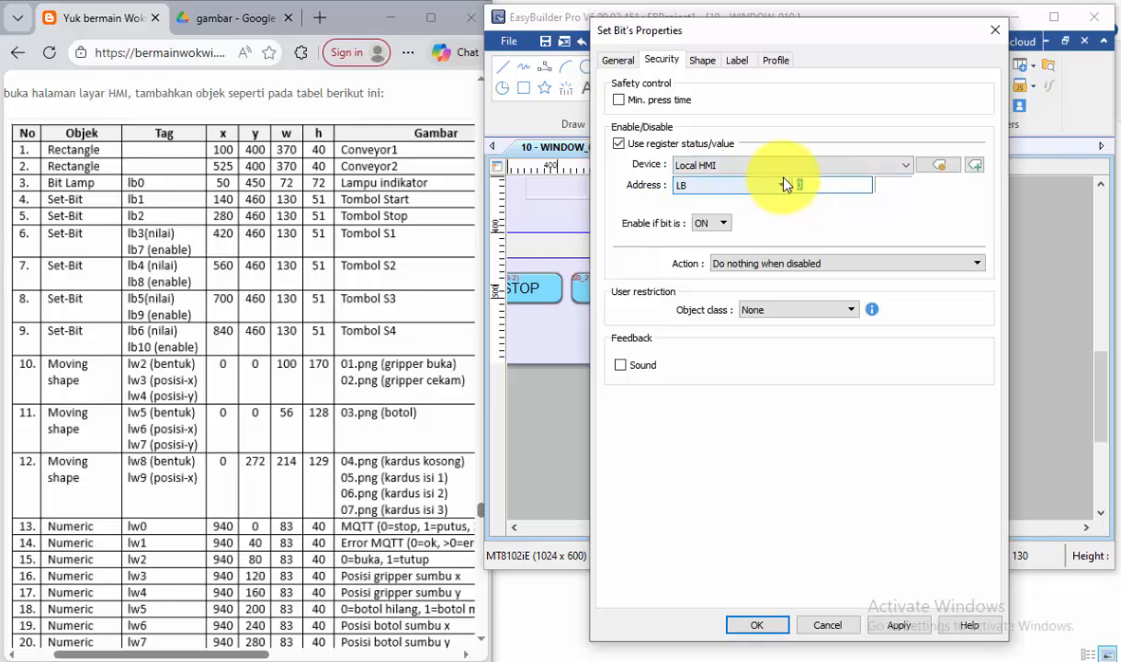
text(10)
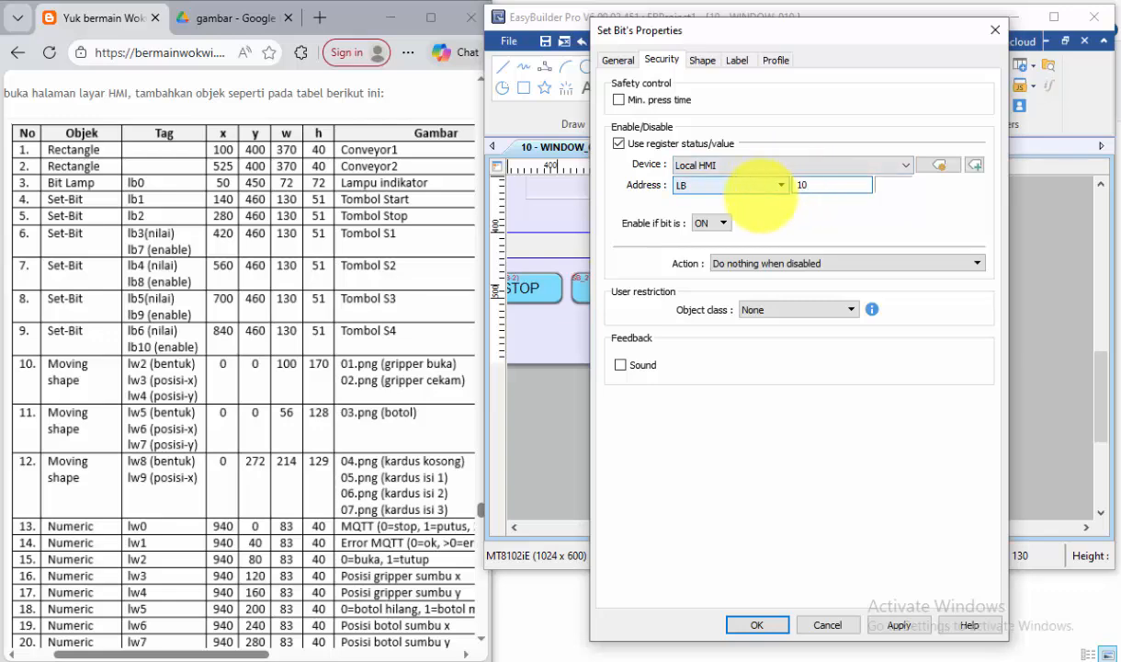
click(788, 263)
click(788, 301)
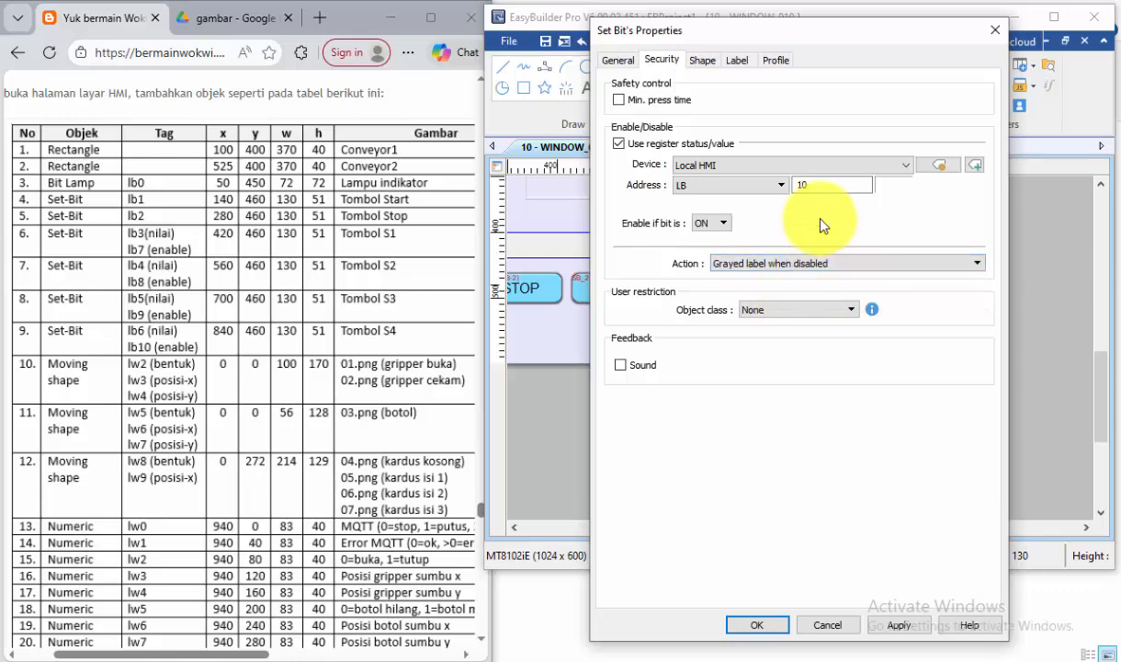
click(759, 624)
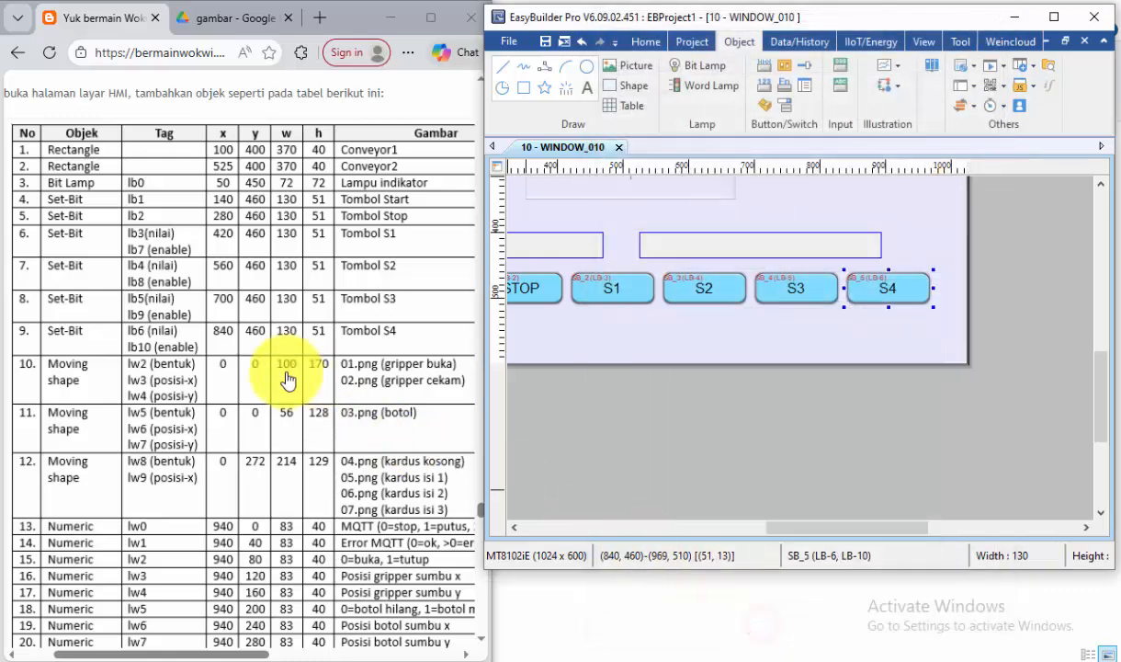
Start a new Moving Shape object for the gripper and set its read address to LW 2
drag(783, 525, 736, 514)
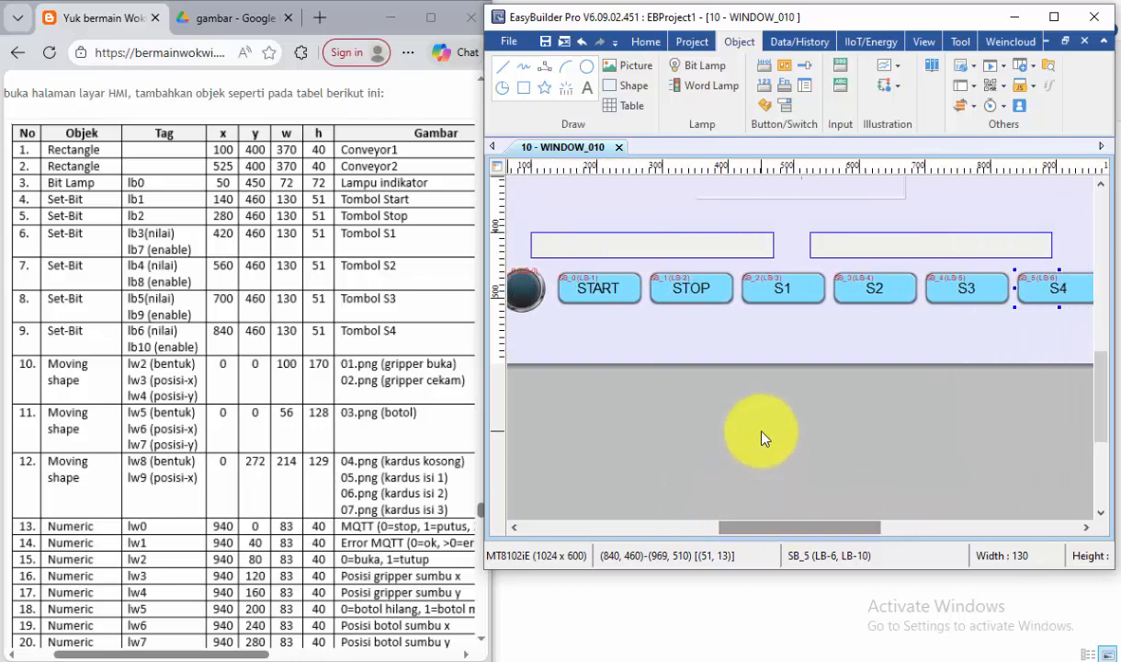
scroll(751, 438, up, 4)
scroll(761, 438, down, 2)
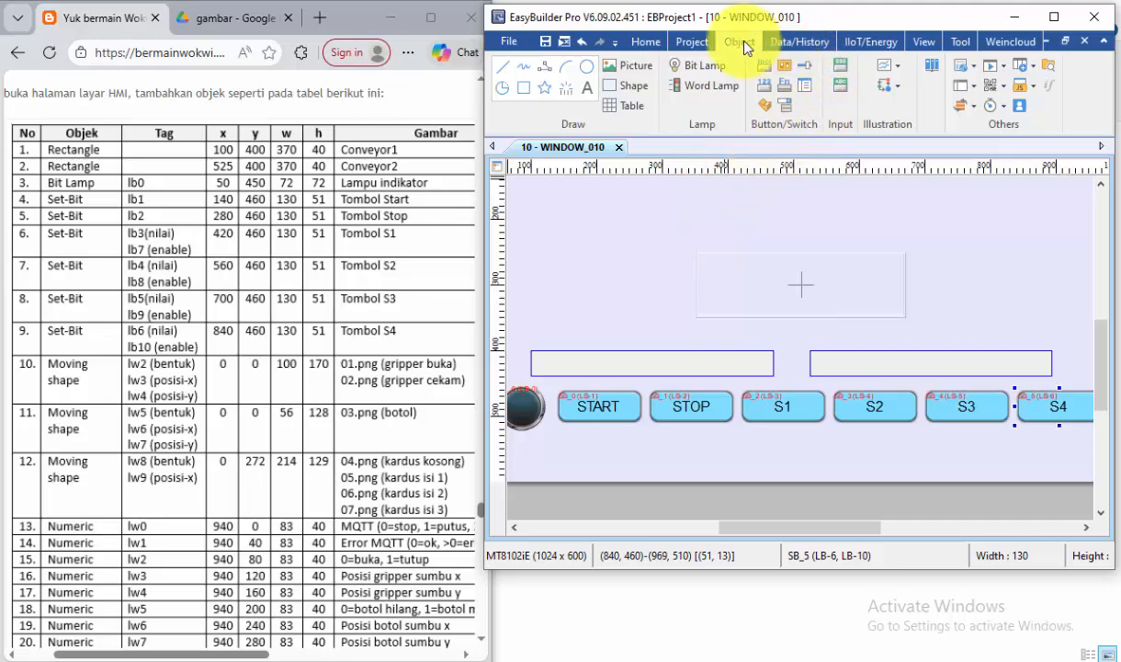
click(1054, 16)
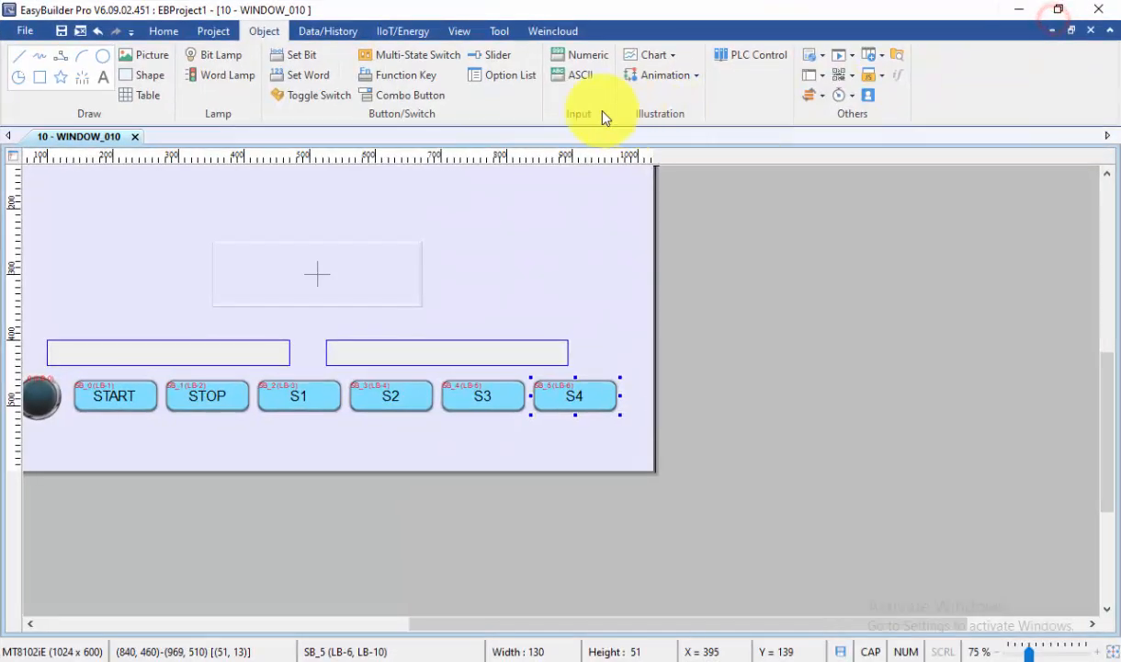
click(692, 80)
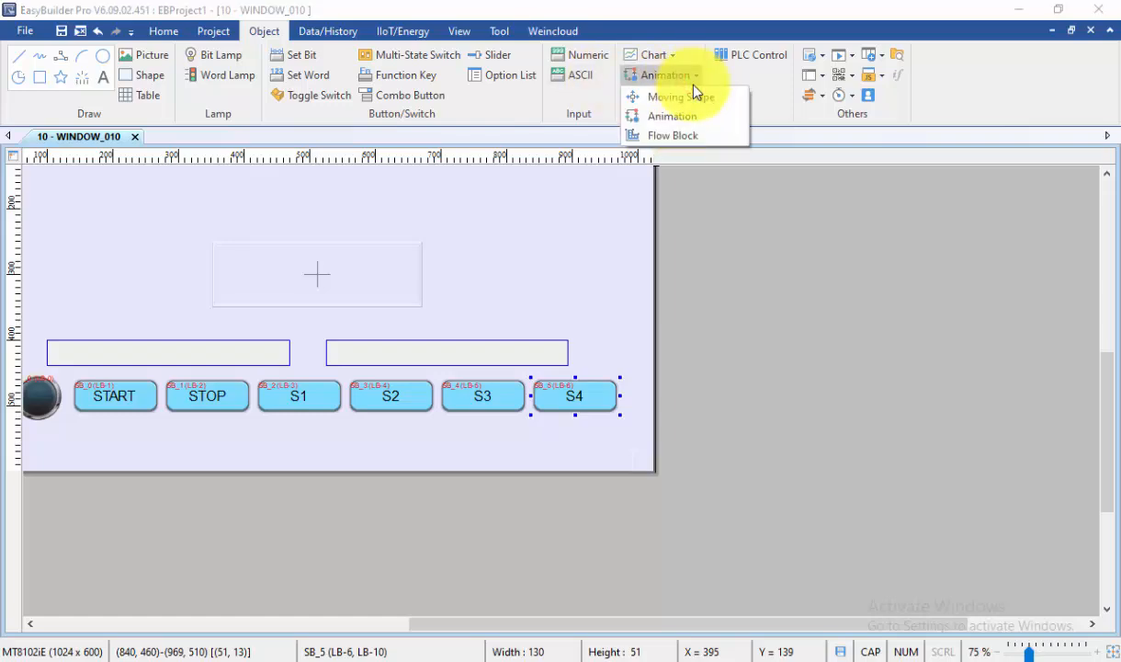
click(694, 99)
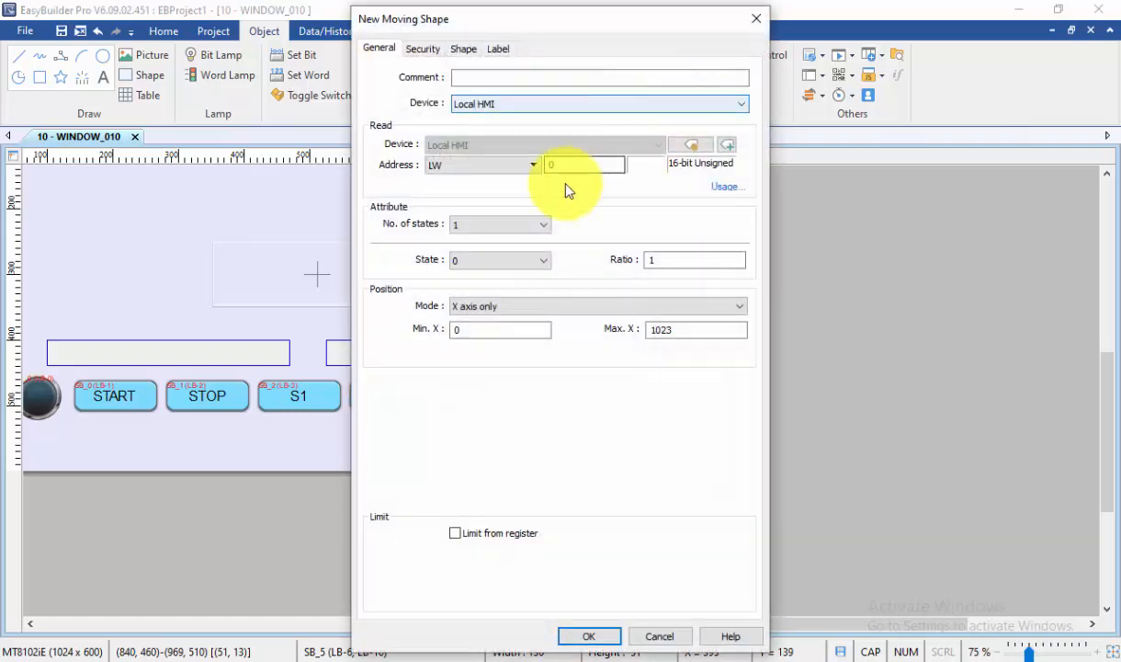
click(567, 166)
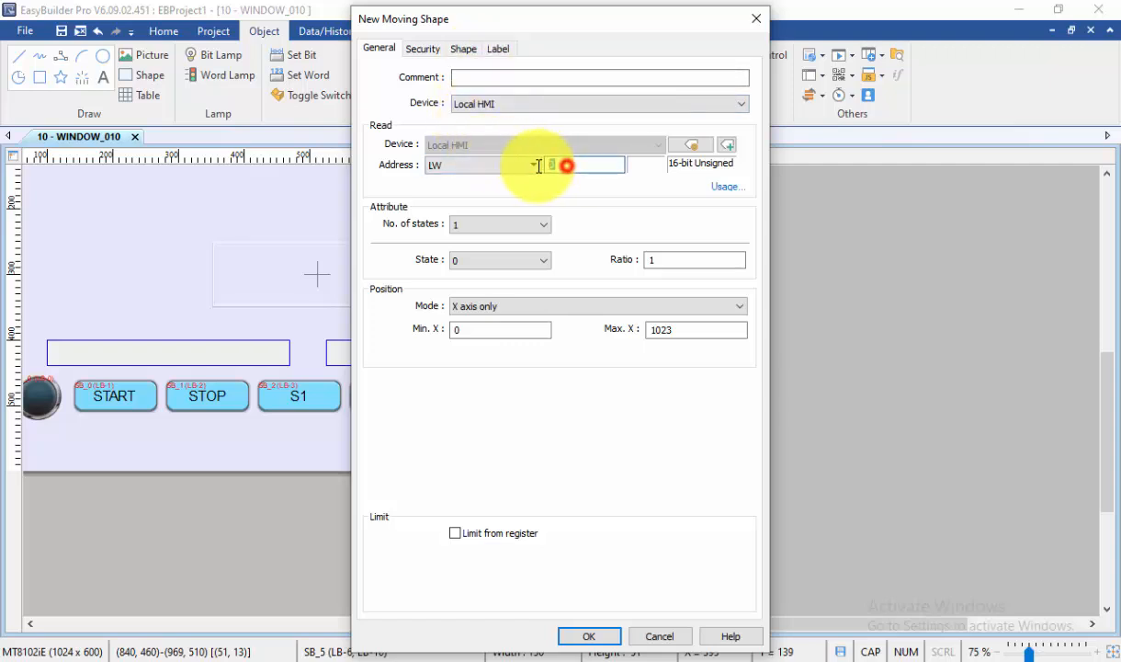
text(2)
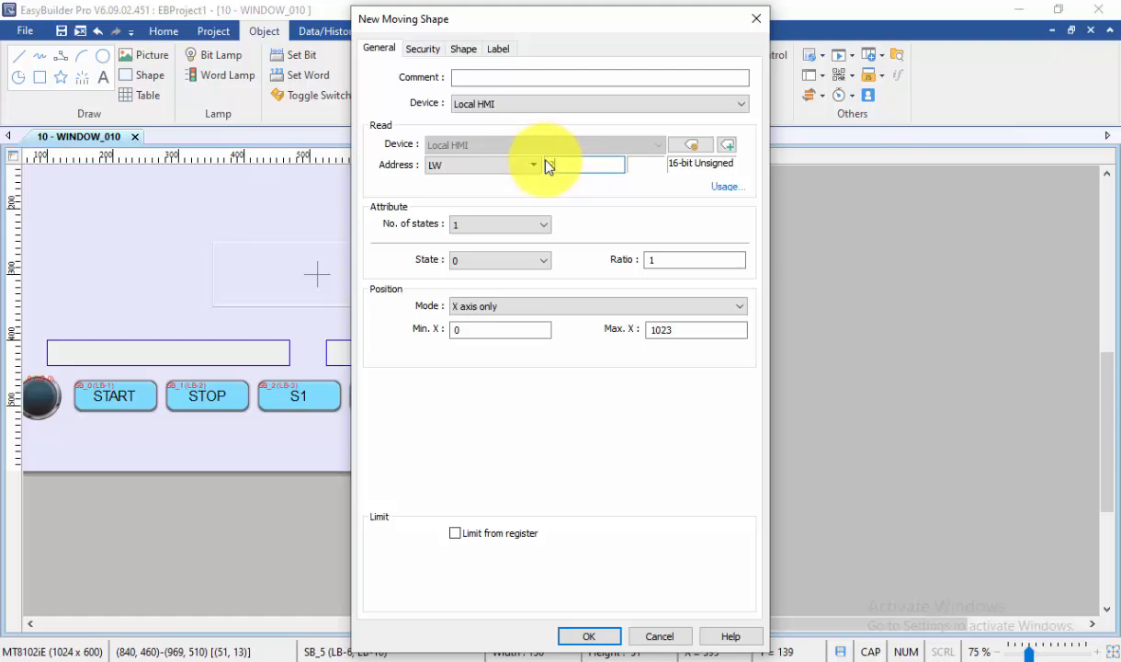
click(529, 163)
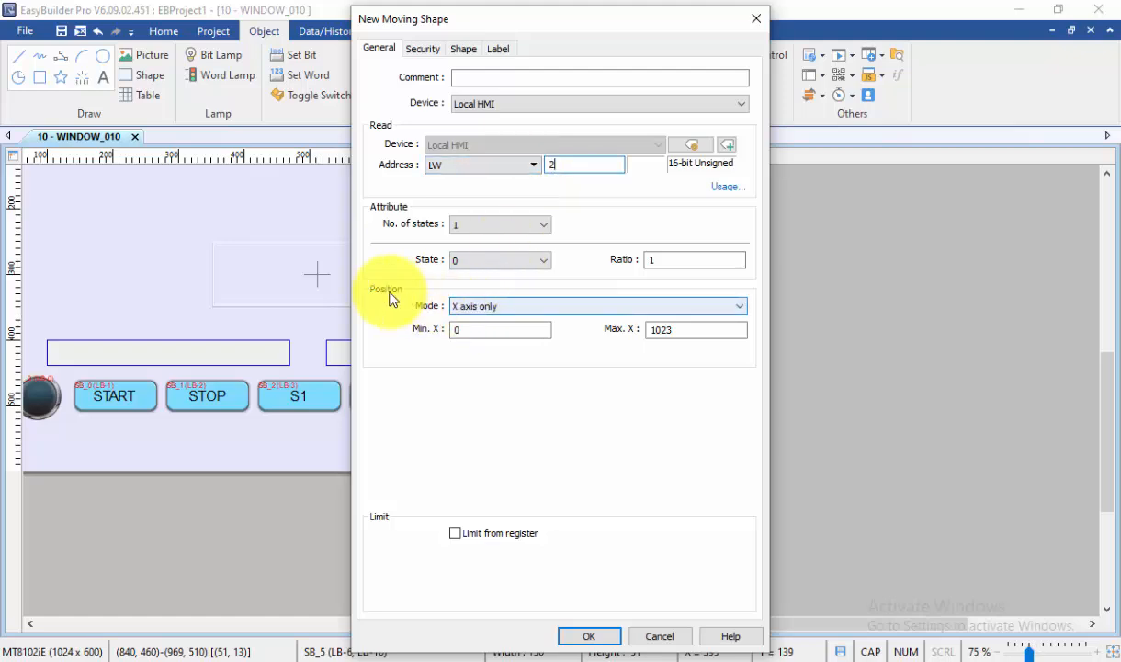
Set the moving shape's position mode to X & Y axis with 2 states, and display its address usage
click(486, 309)
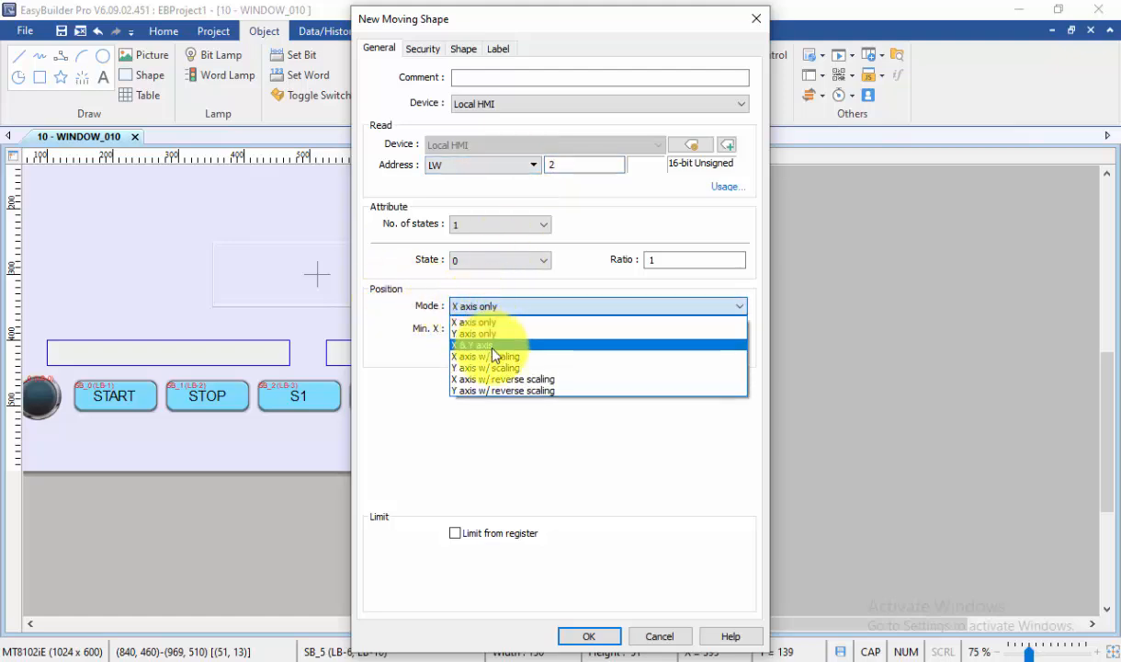
click(505, 347)
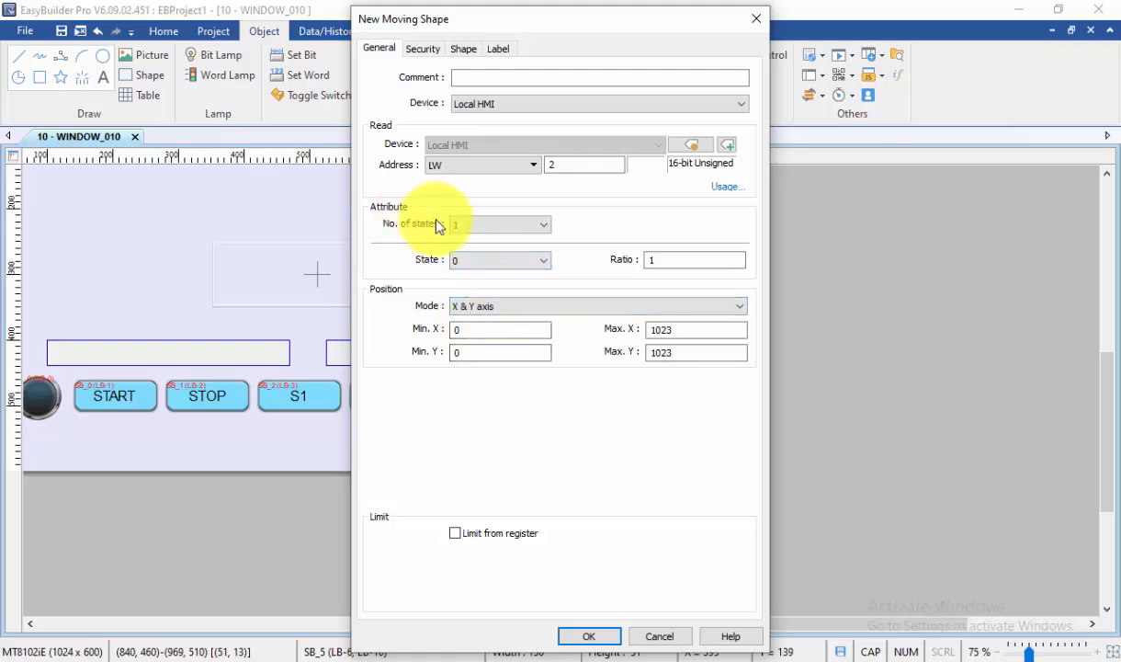
click(482, 228)
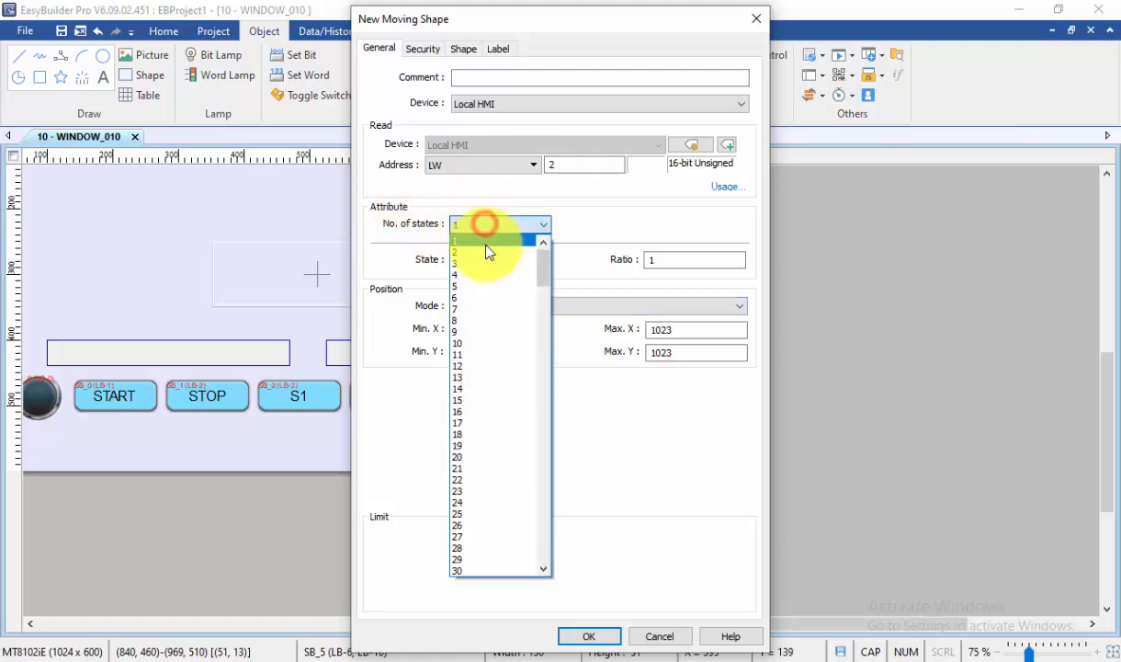
click(486, 242)
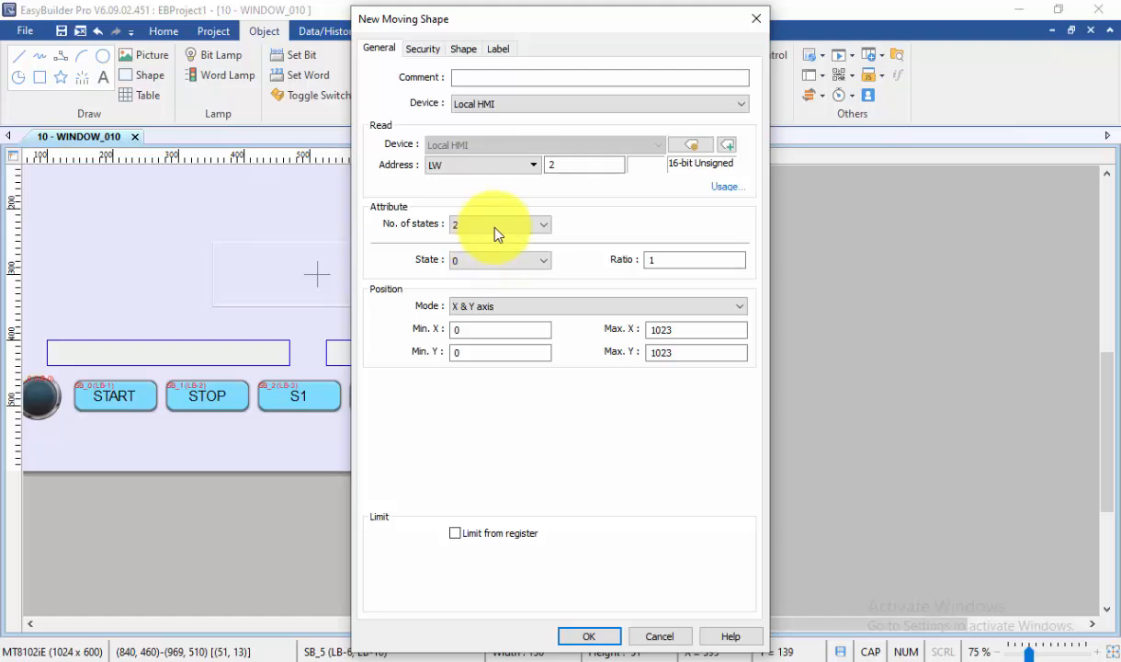
click(726, 189)
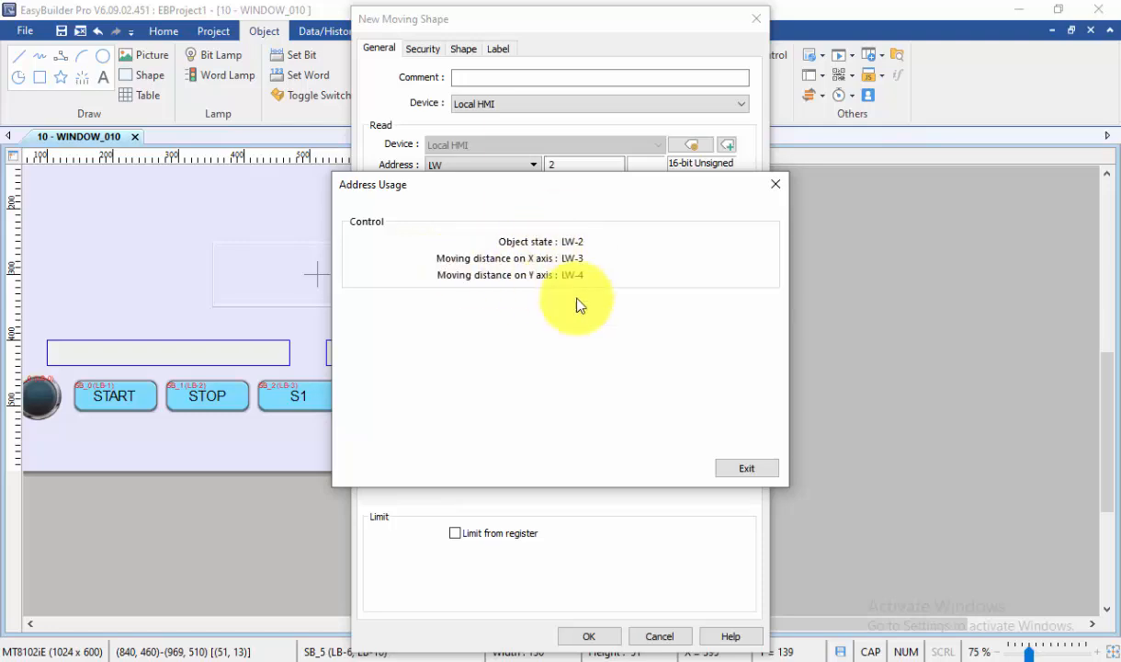
Close the address usage view and delete both state images of picture 7 in the project's picture library
click(748, 470)
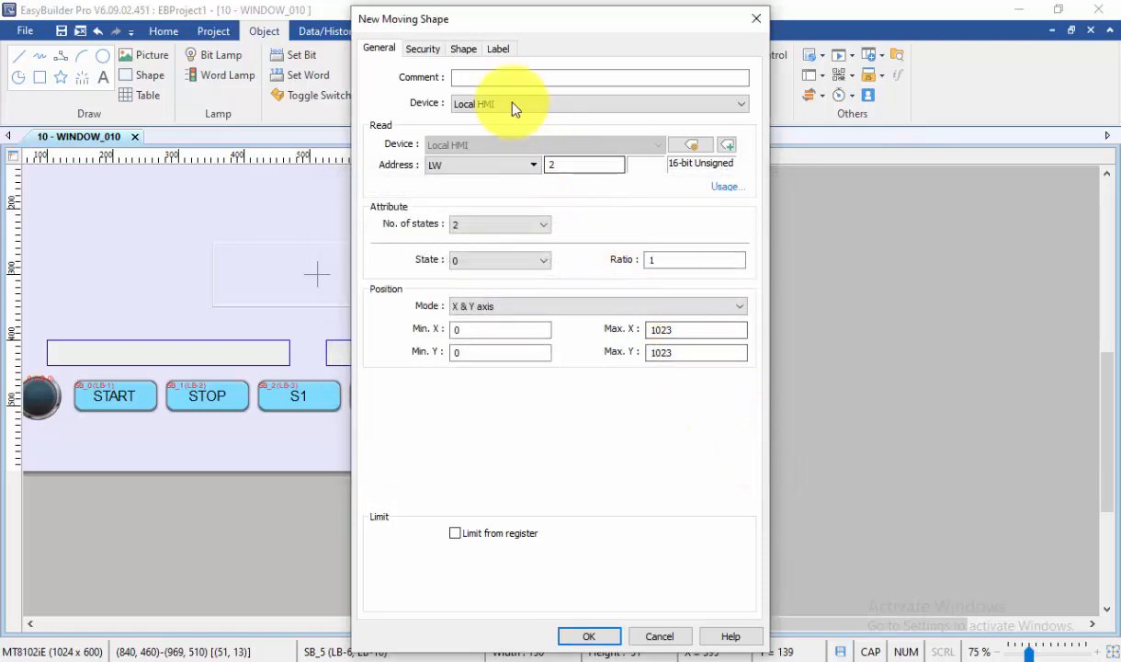
click(464, 50)
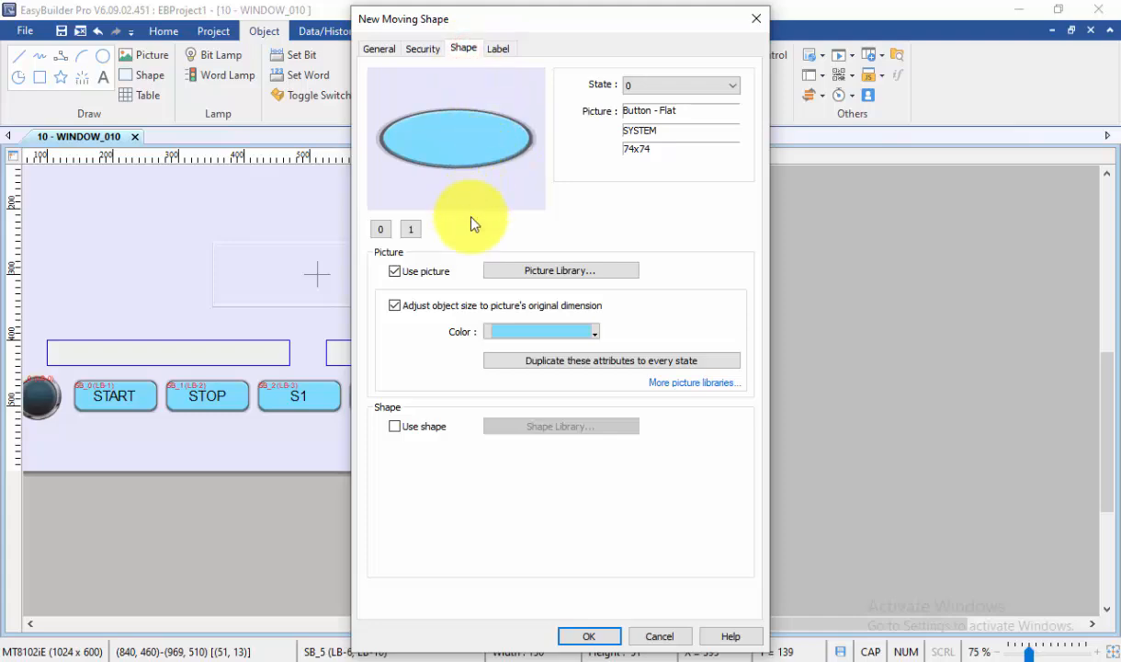
click(556, 272)
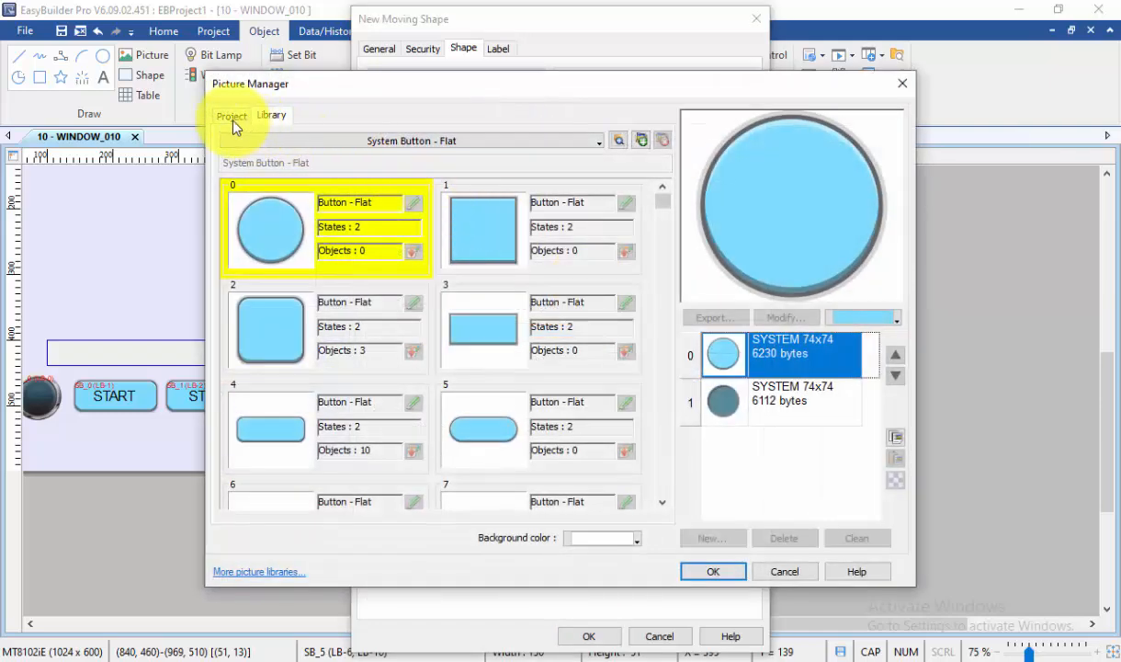
click(232, 117)
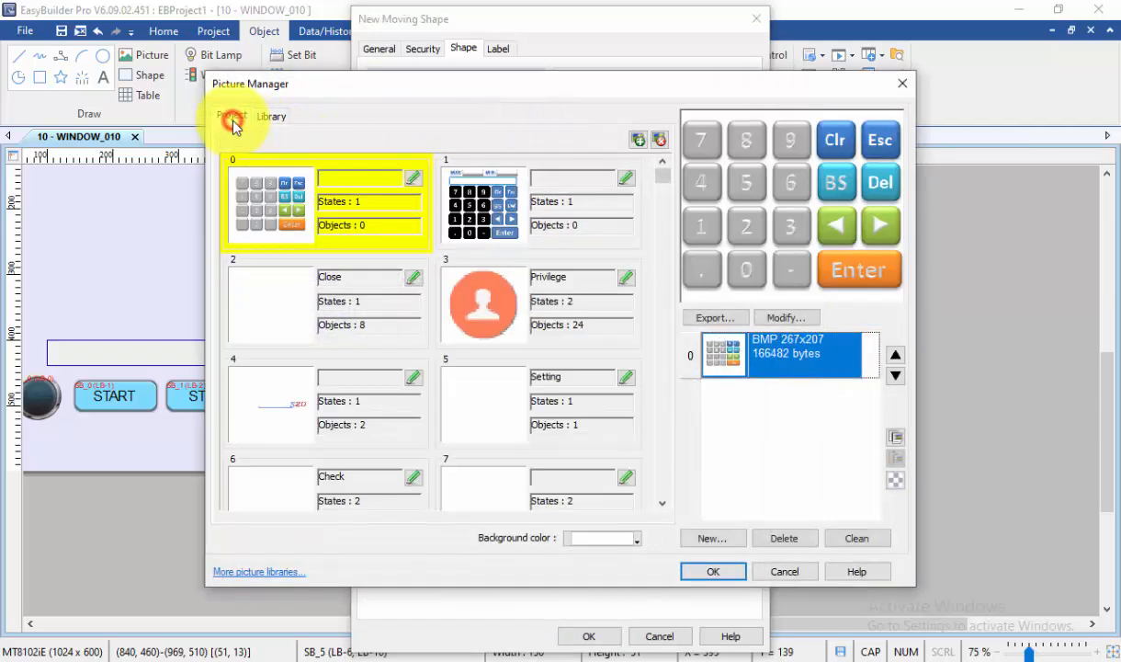
scroll(569, 350, down, 1)
scroll(515, 450, down, 1)
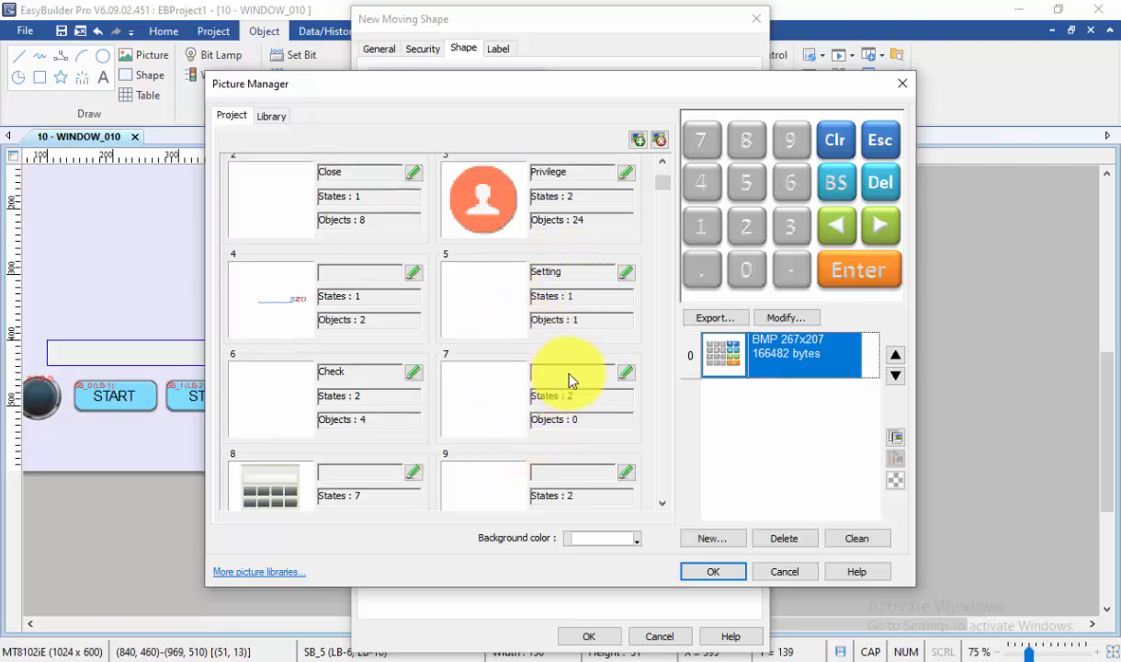
click(489, 397)
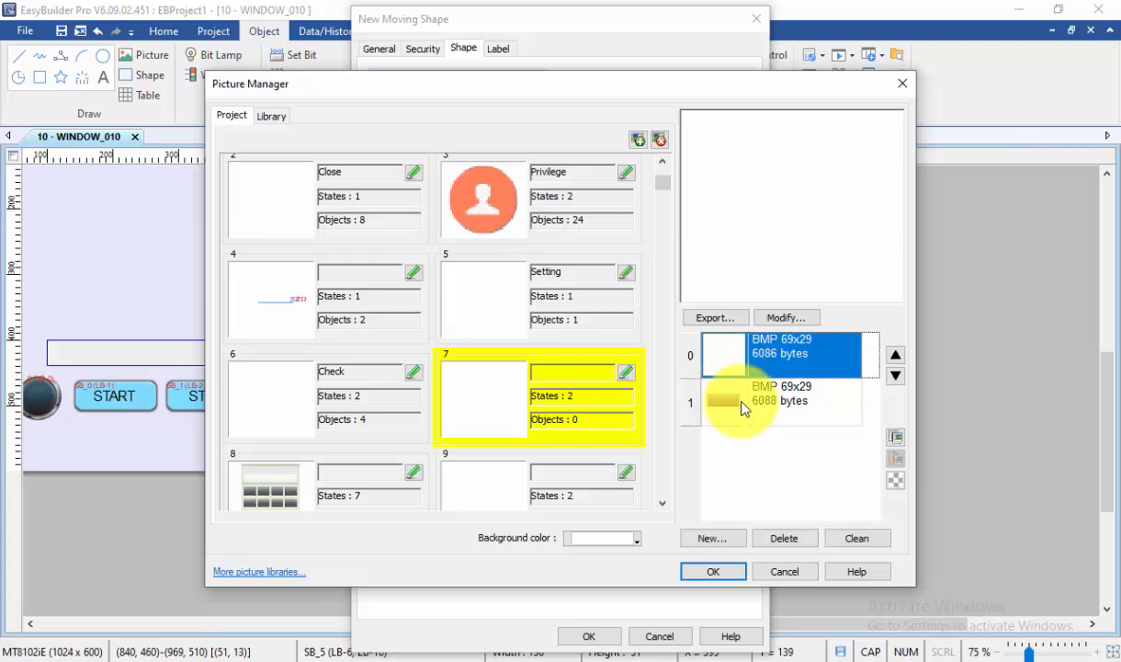
click(785, 541)
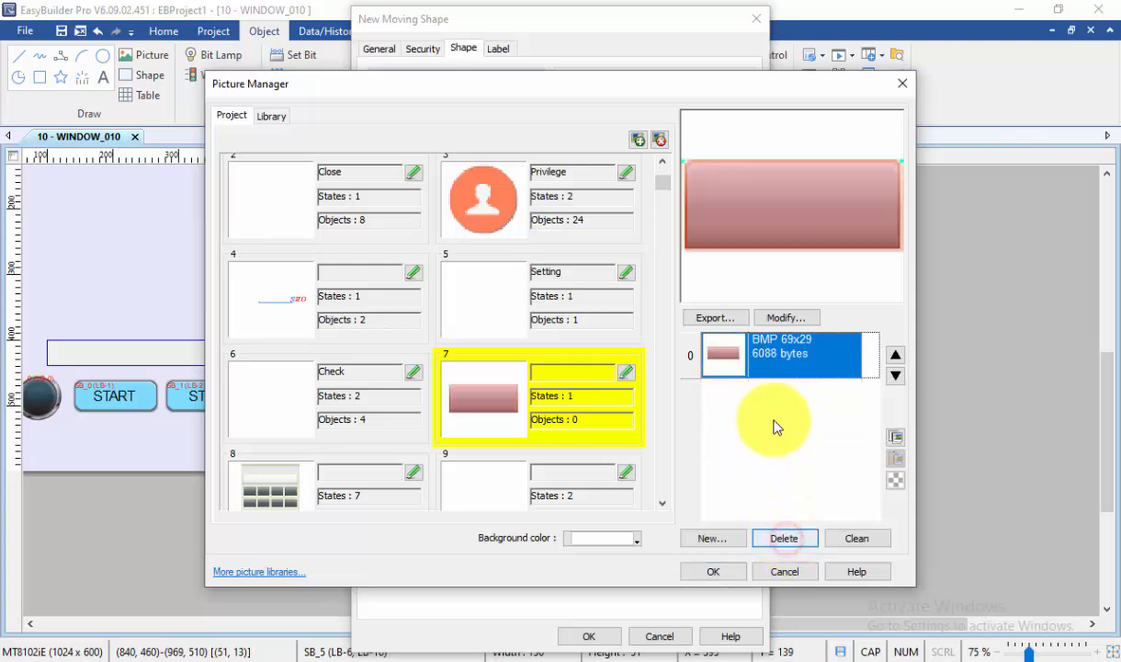
click(726, 359)
click(788, 544)
click(751, 383)
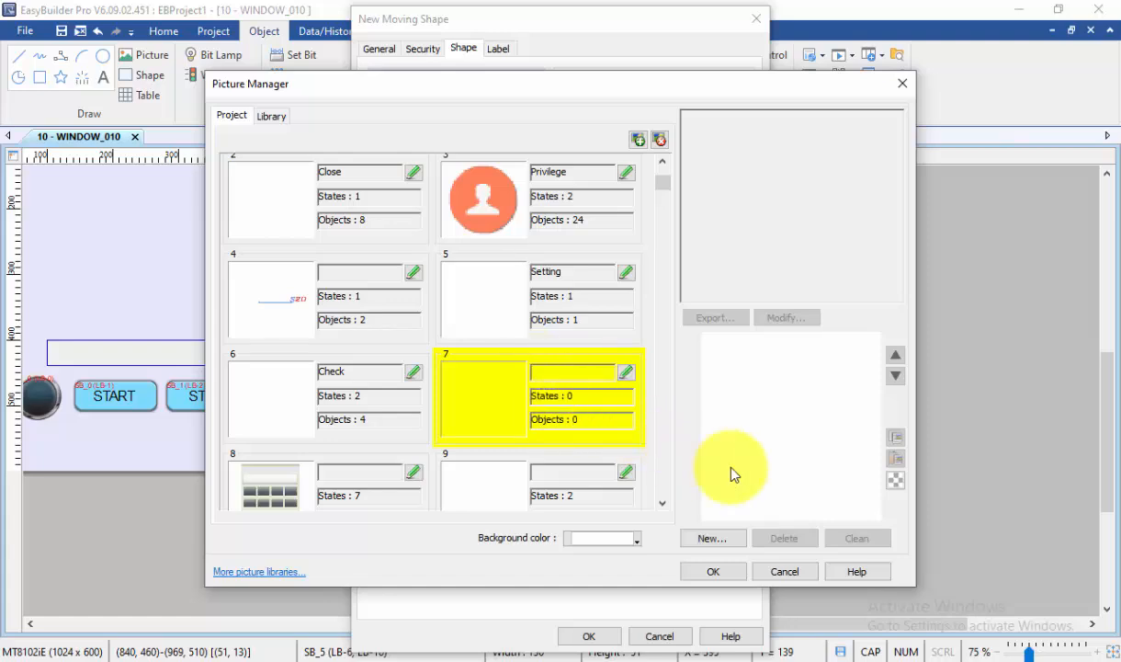
Import 01.png and 02.png from the gambar folder in Downloads as the states of project picture 7
click(716, 539)
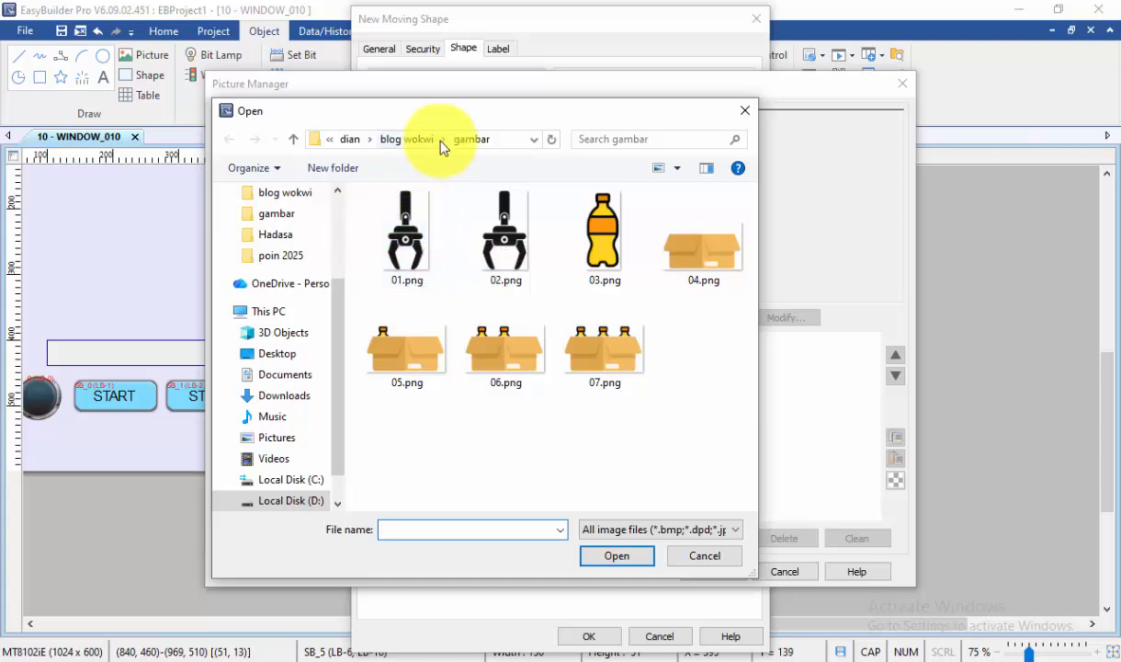
click(340, 214)
scroll(290, 479, down, 1)
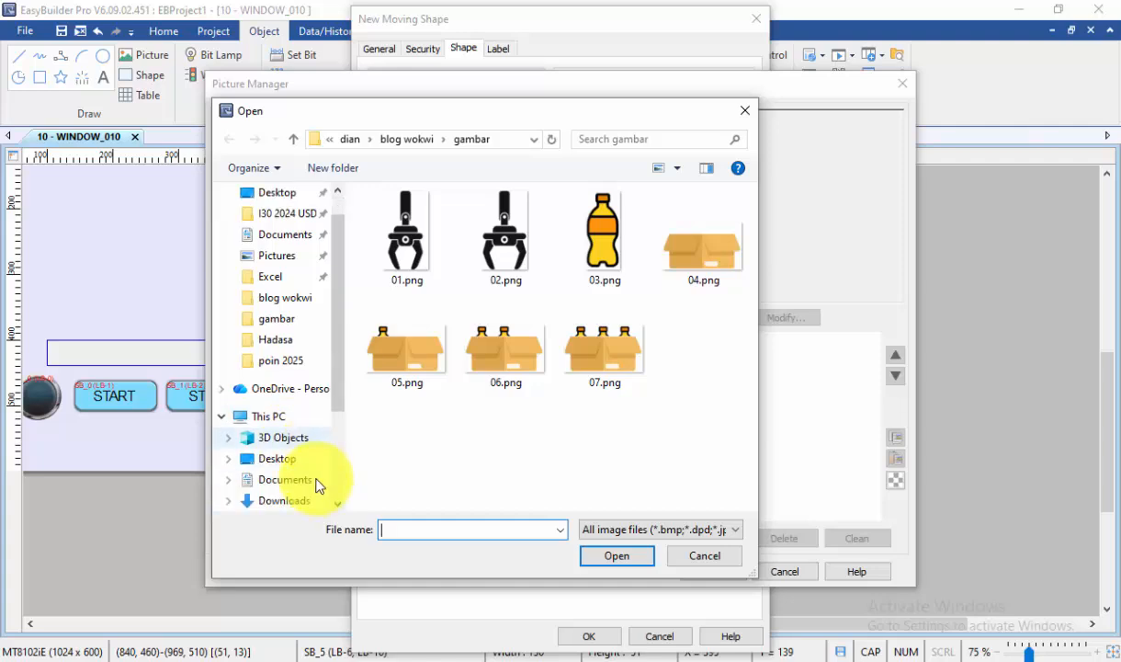
click(302, 500)
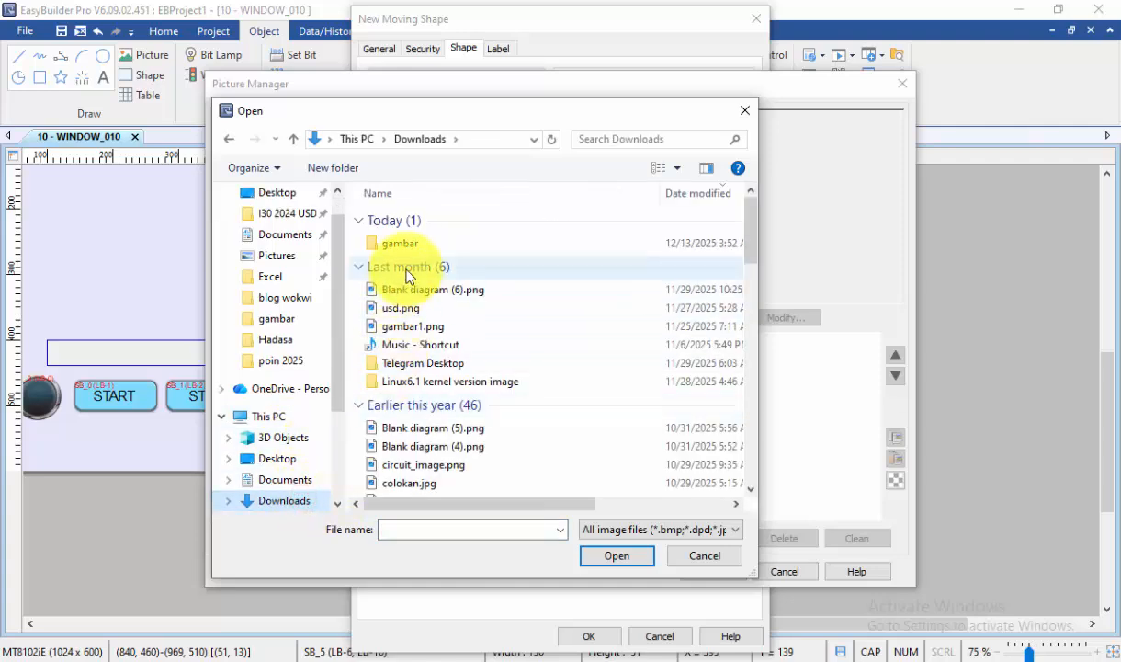
double_click(383, 234)
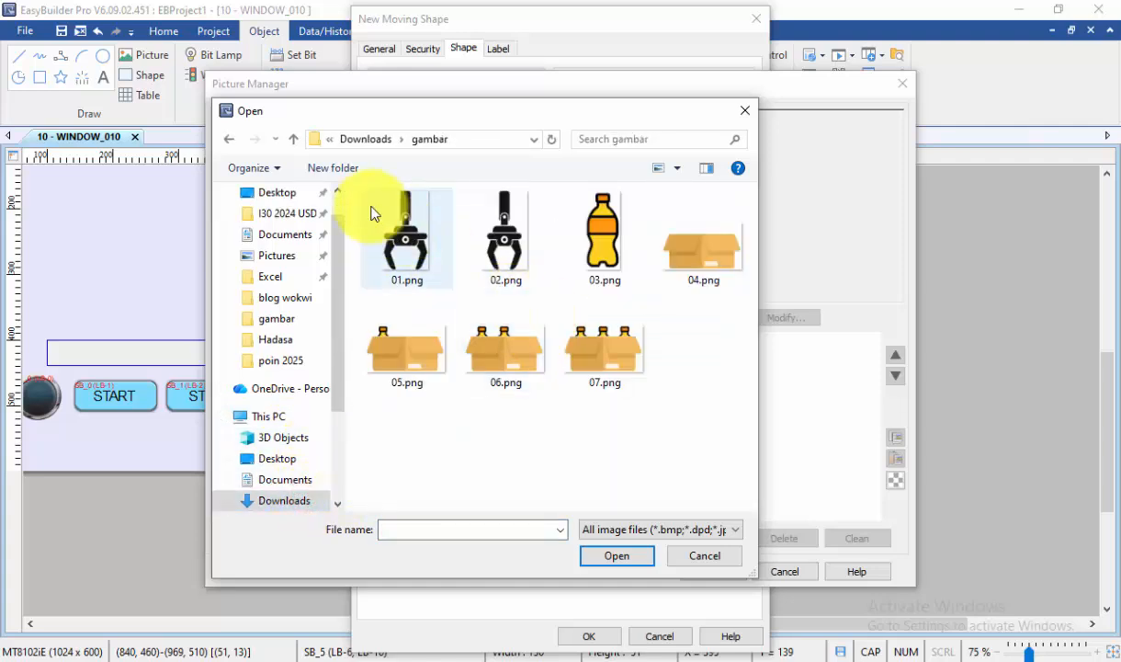
click(428, 233)
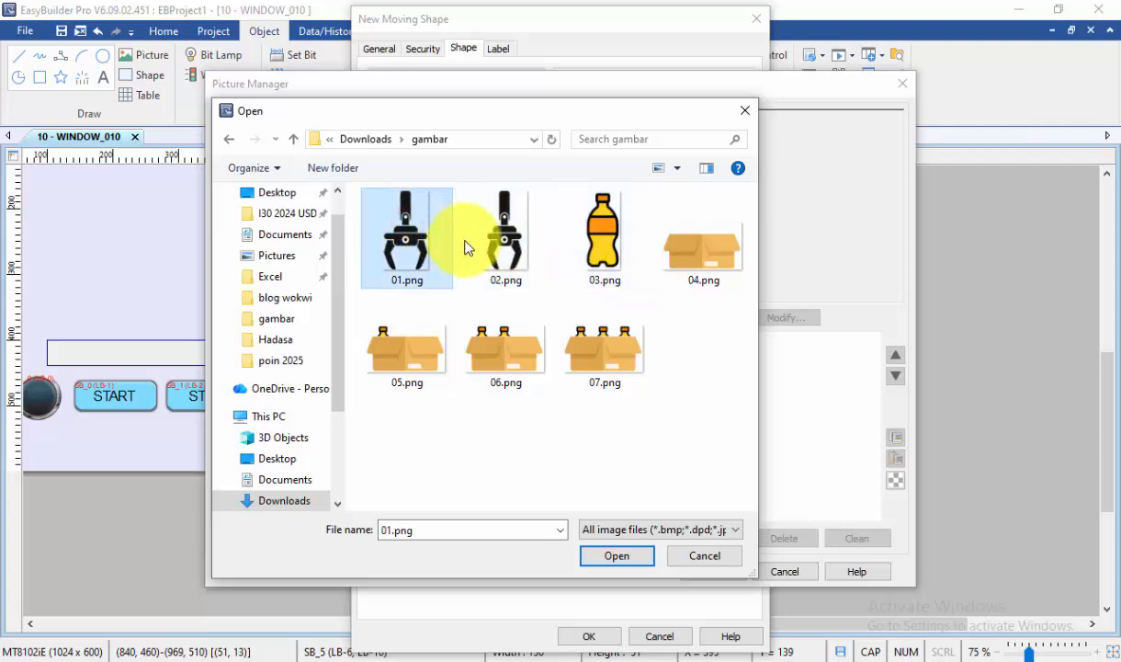
ctrl+click(486, 248)
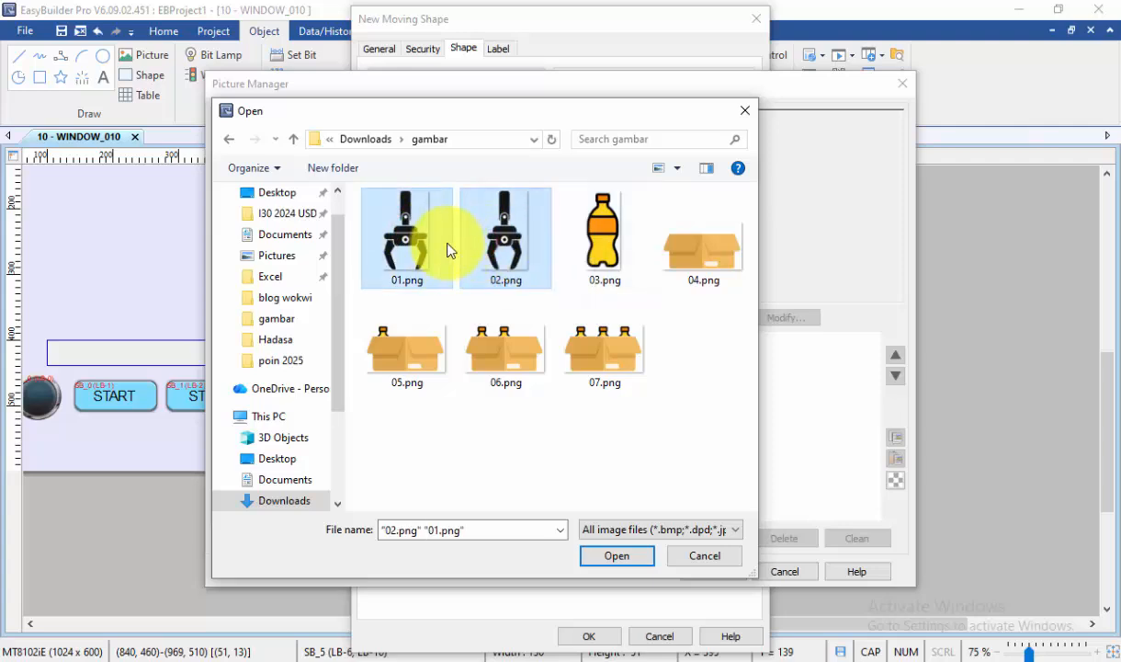
click(609, 564)
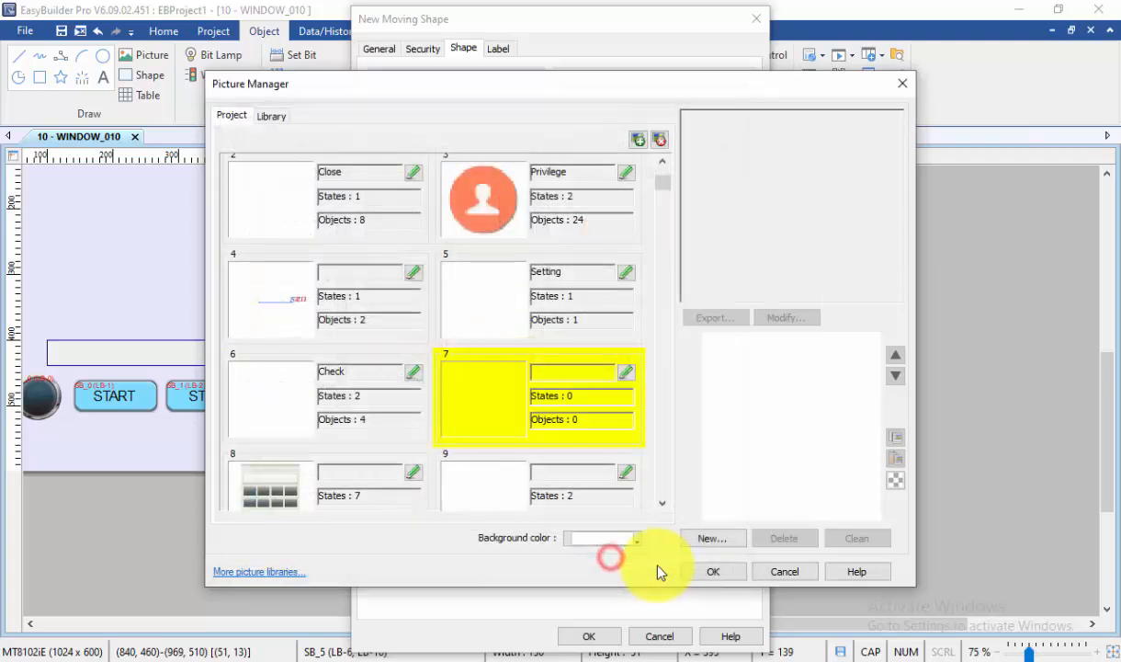
Preview both gripper states of picture 7 and assign the picture to the moving shape
click(741, 358)
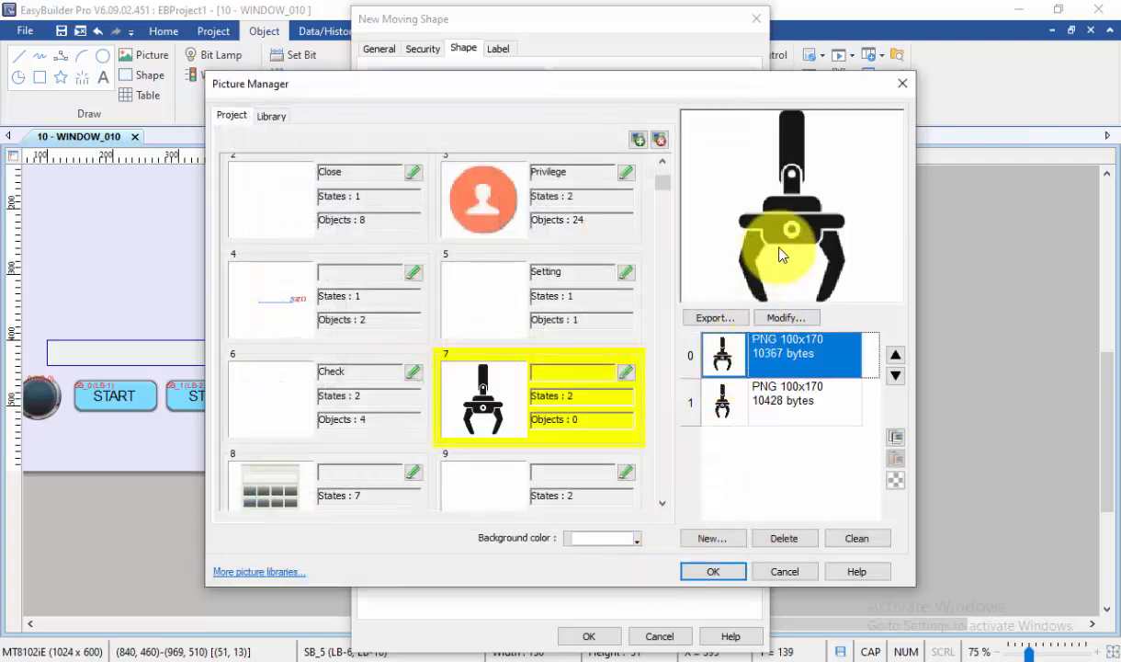
click(726, 395)
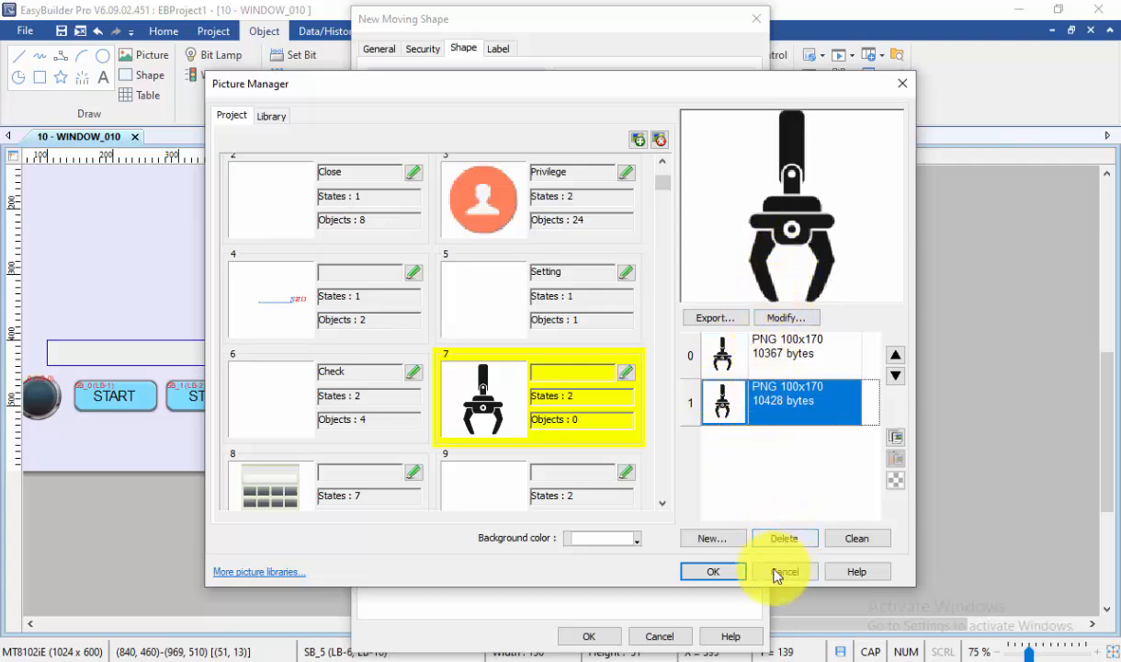
click(734, 572)
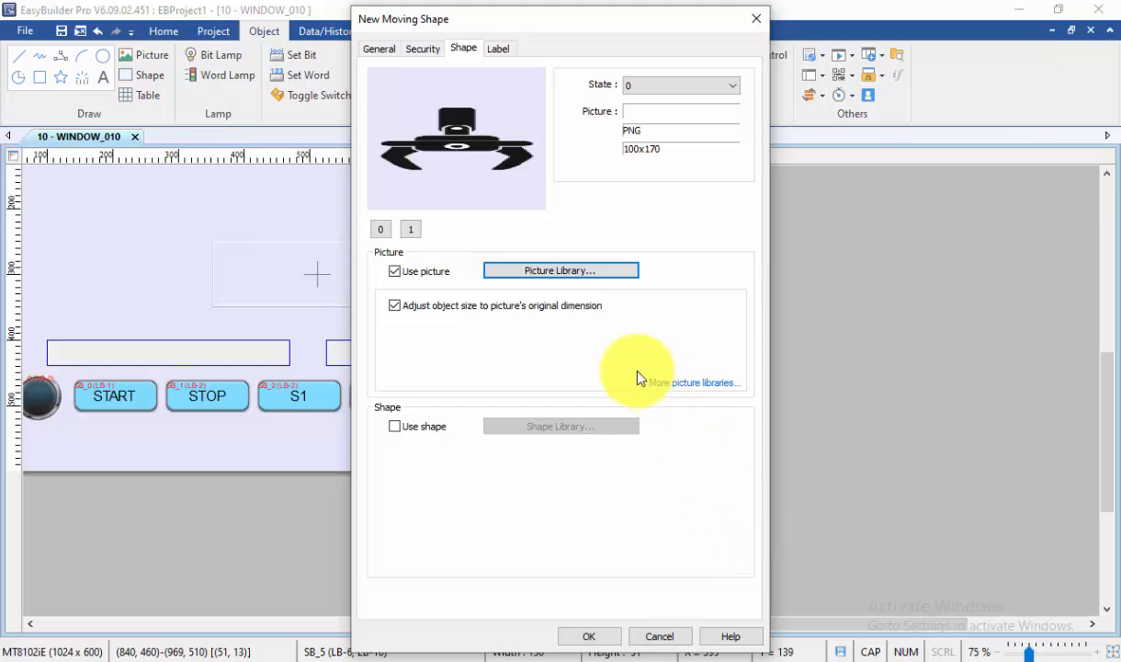
Set the moving shape's Max. Y to 599 and place the gripper in the window at about X 340, Y 180
click(587, 636)
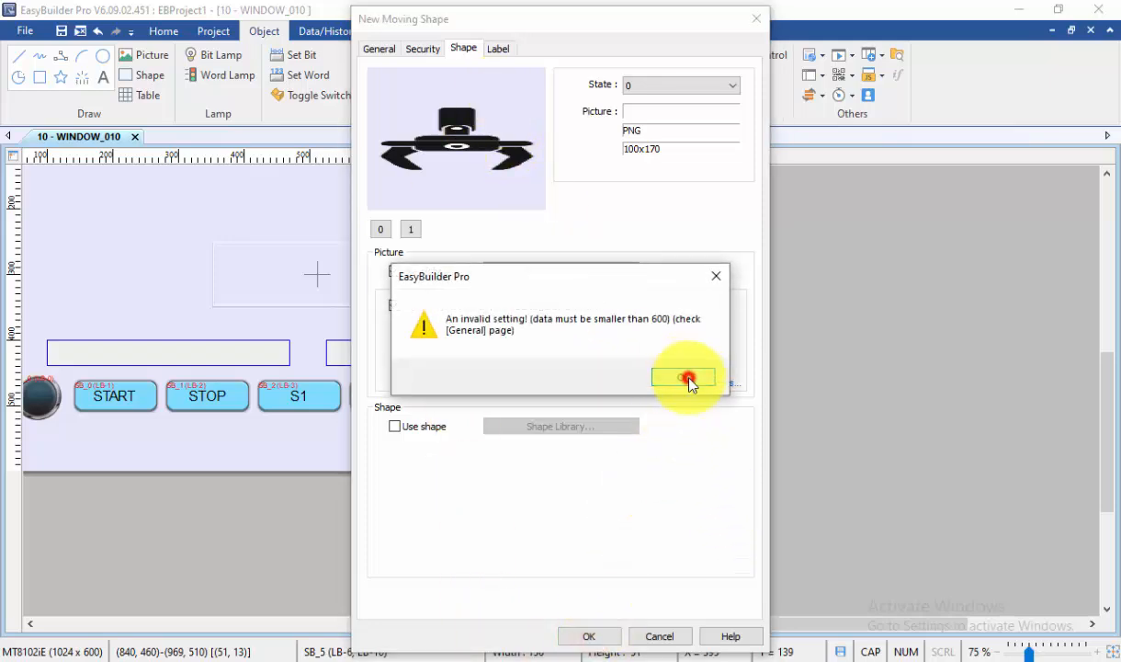
click(687, 379)
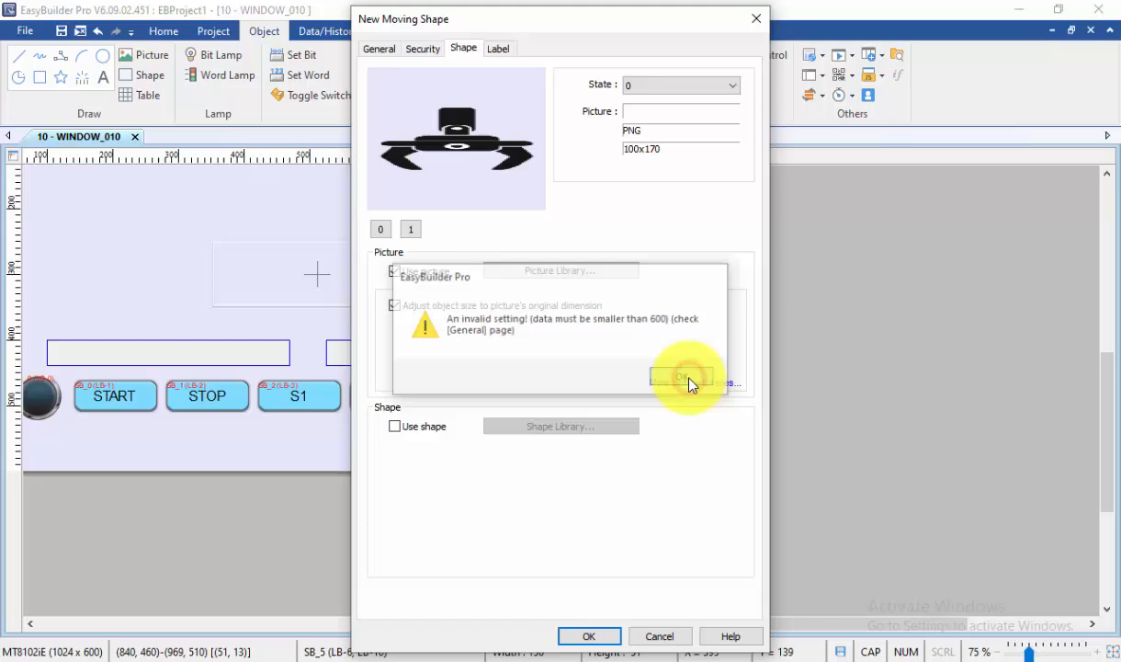
click(386, 58)
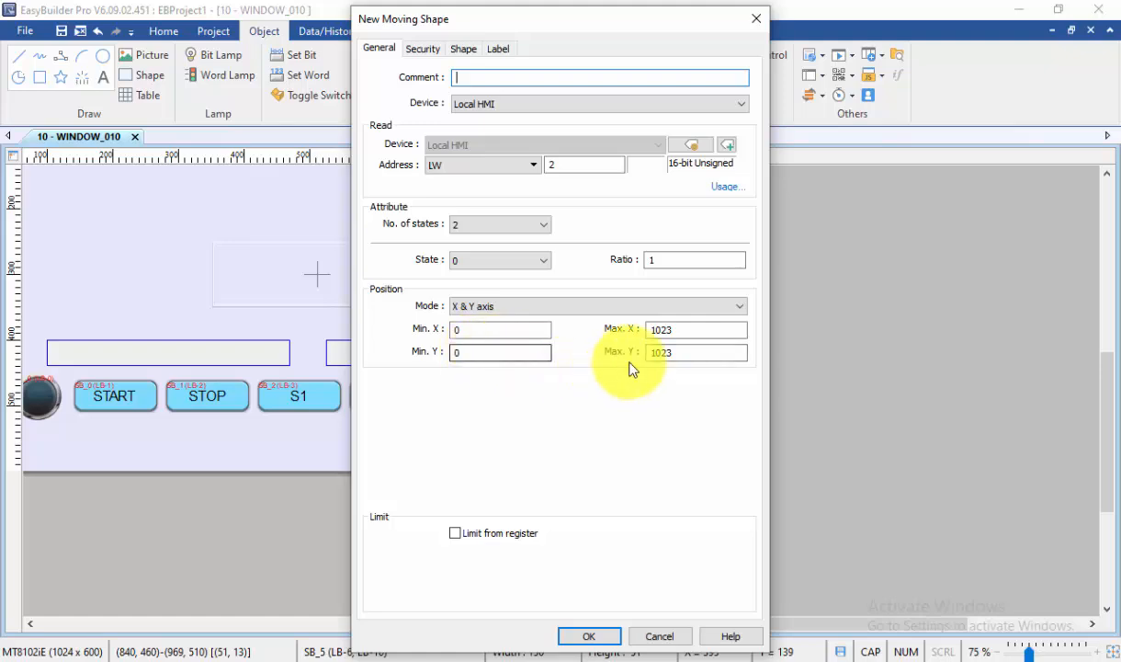
click(680, 357)
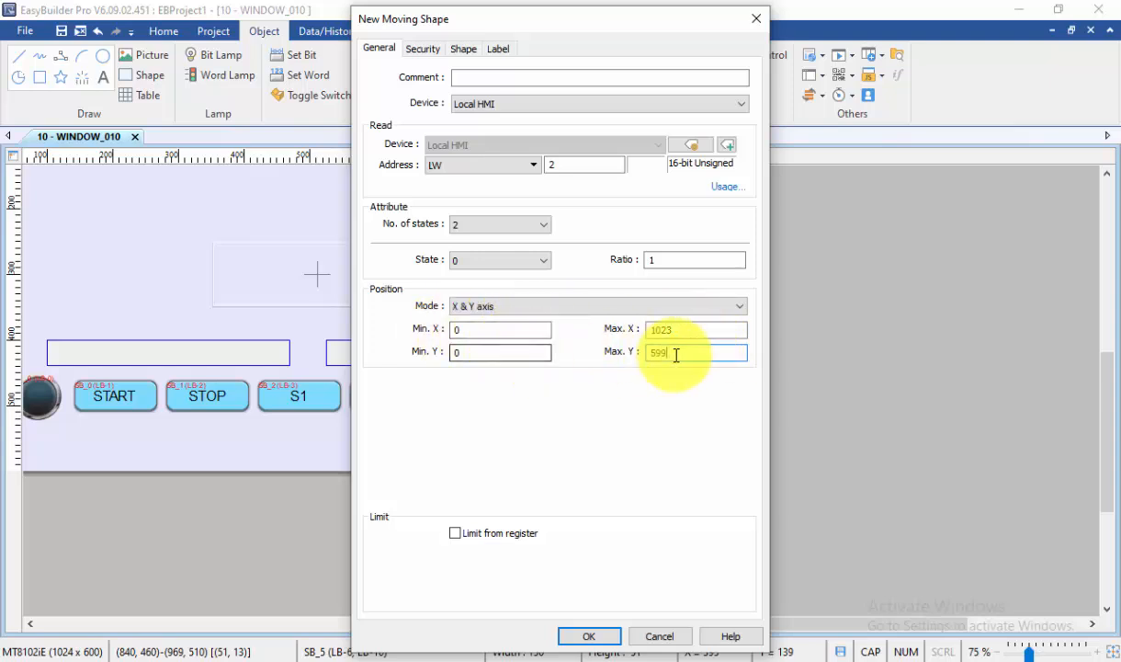
click(595, 638)
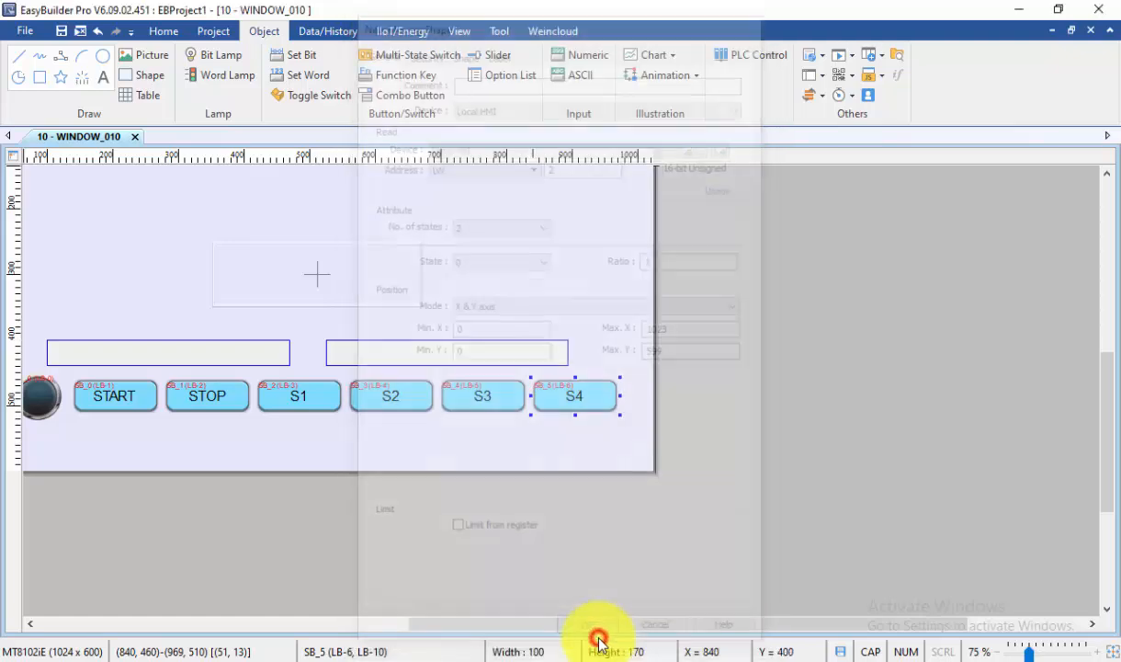
click(208, 193)
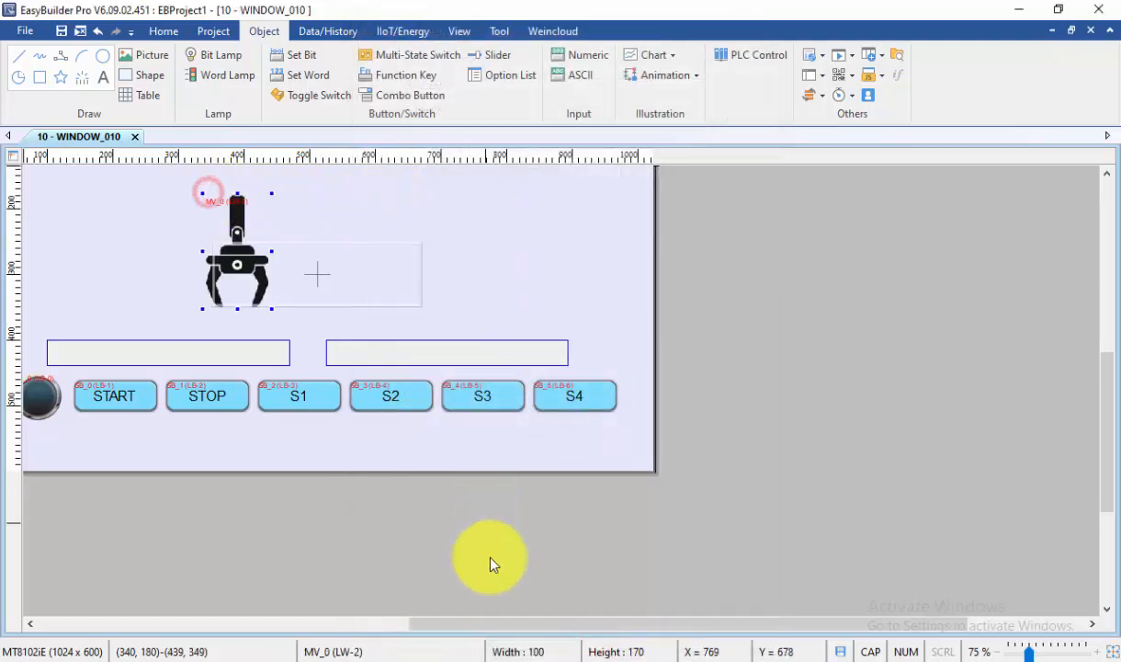
Set the gripper moving shape's position to X 0 and Y 0
drag(520, 629, 401, 632)
scroll(476, 445, up, 2)
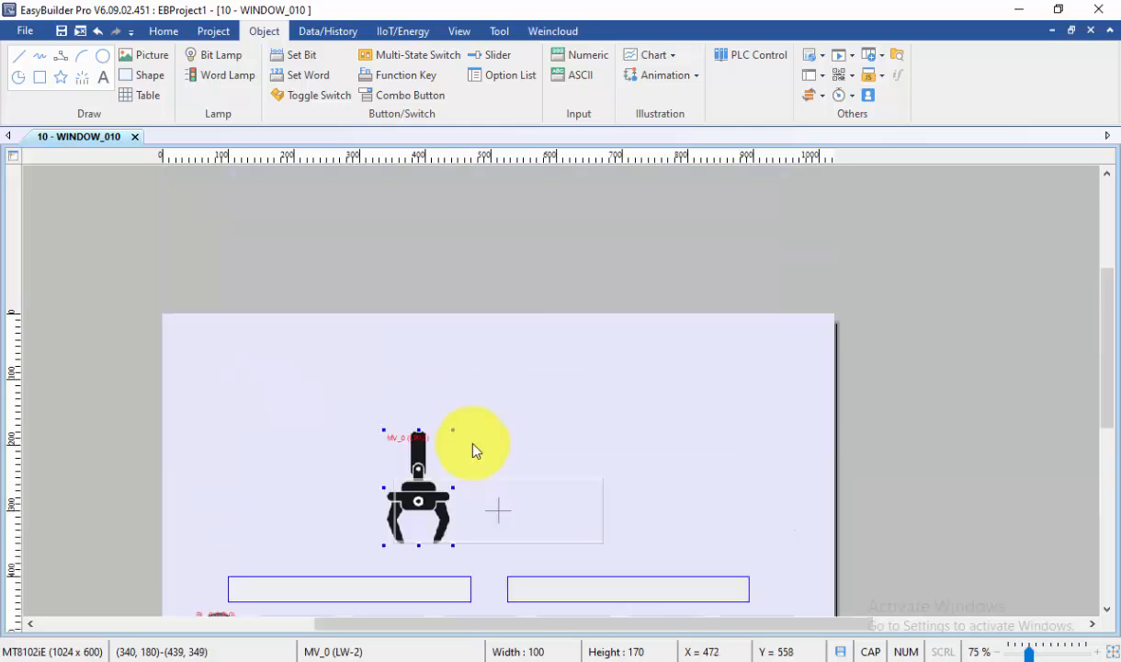
scroll(465, 453, down, 1)
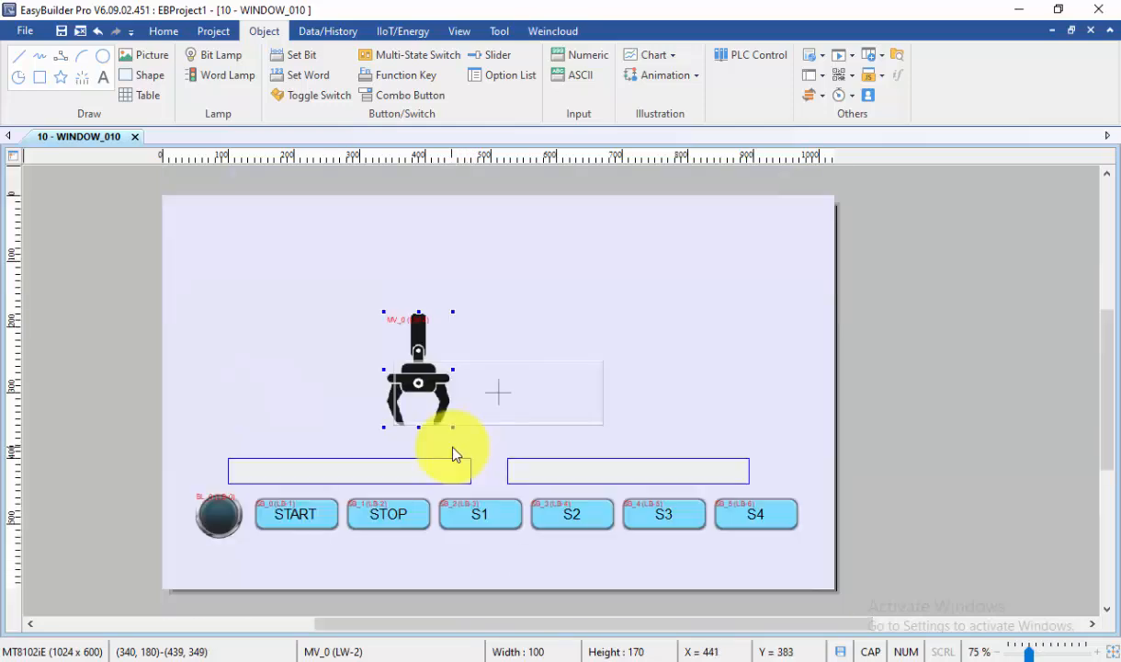
double_click(420, 349)
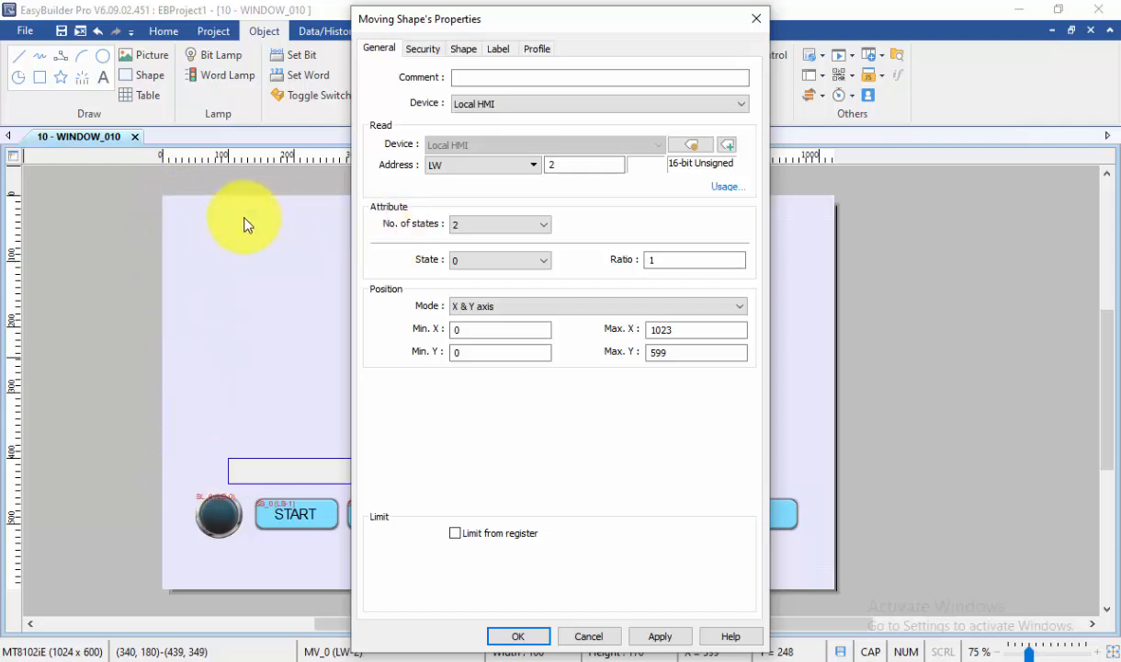
click(538, 48)
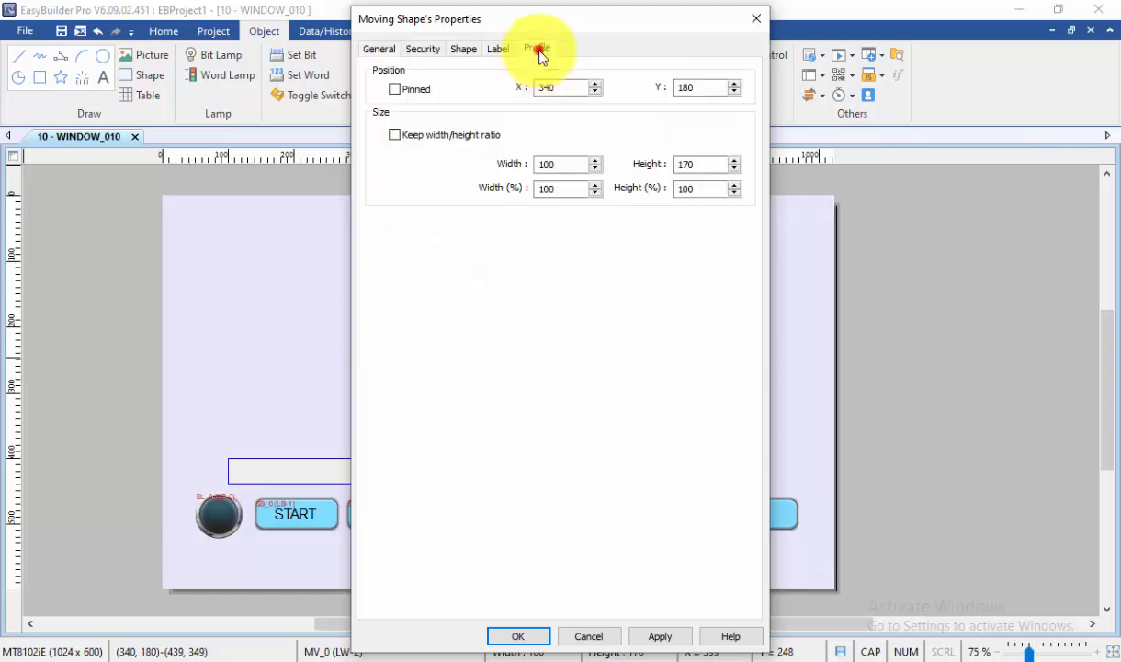
double_click(568, 87)
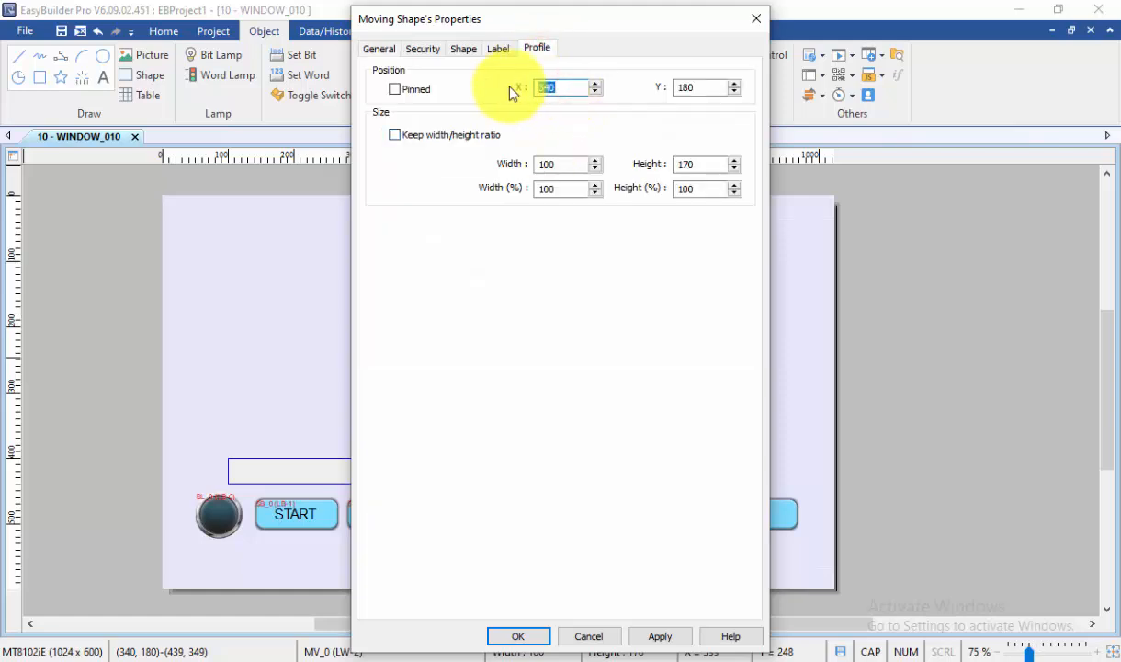
text(0)
double_click(697, 87)
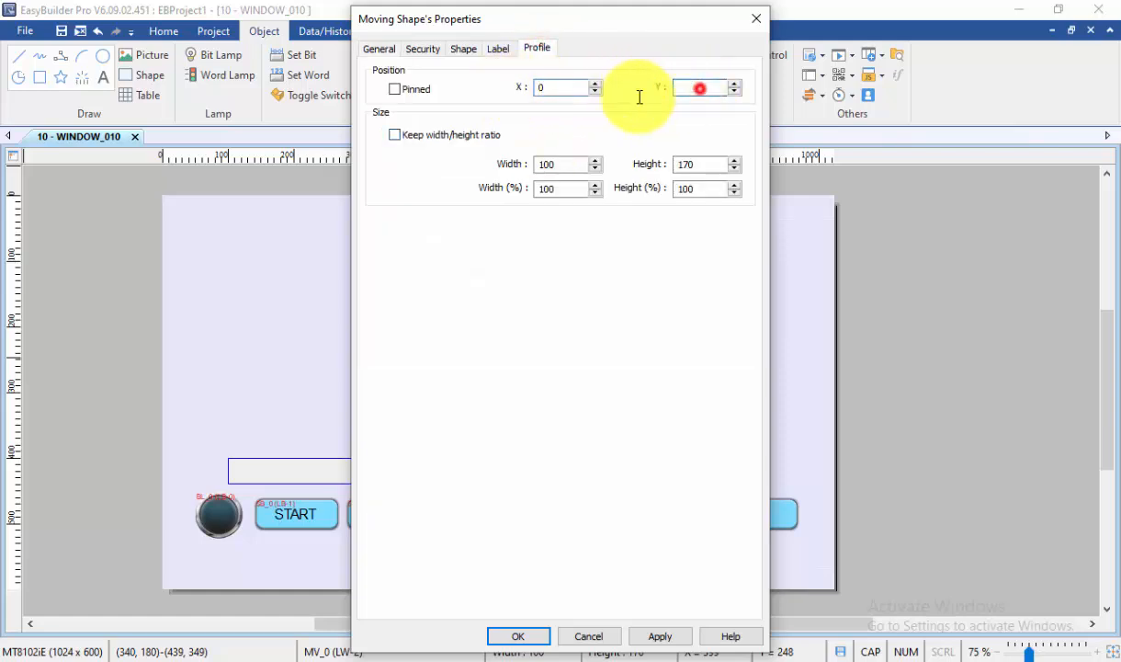
text(0)
click(520, 635)
click(439, 353)
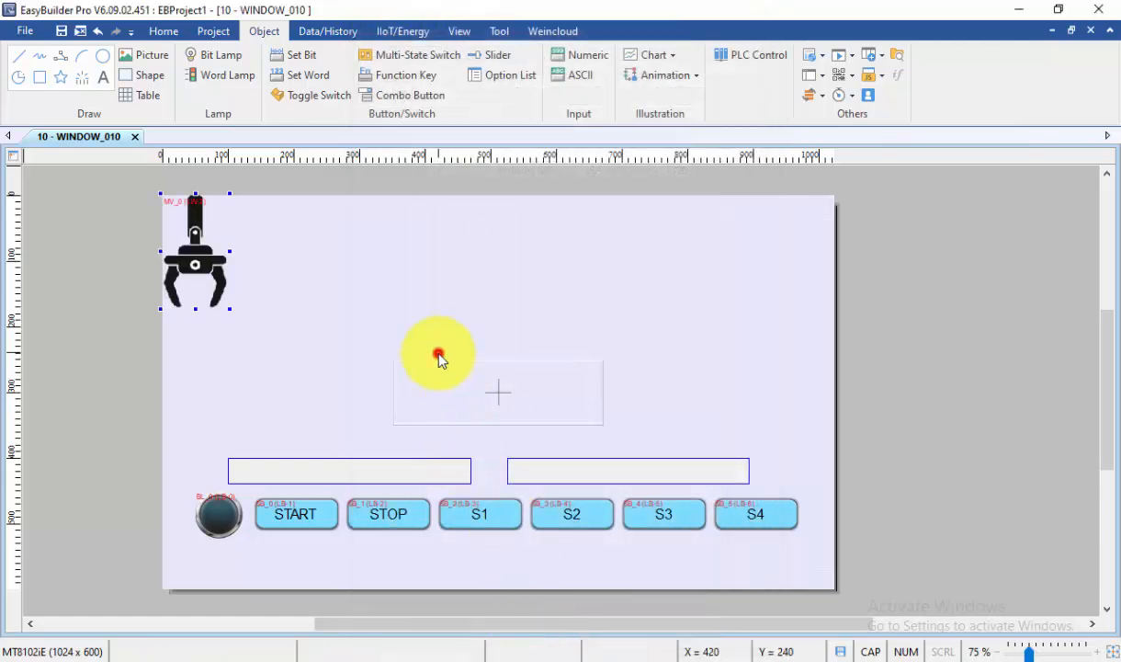
Start a new moving shape with read address LW-5 and check its address usage for state, X and Y
click(1058, 9)
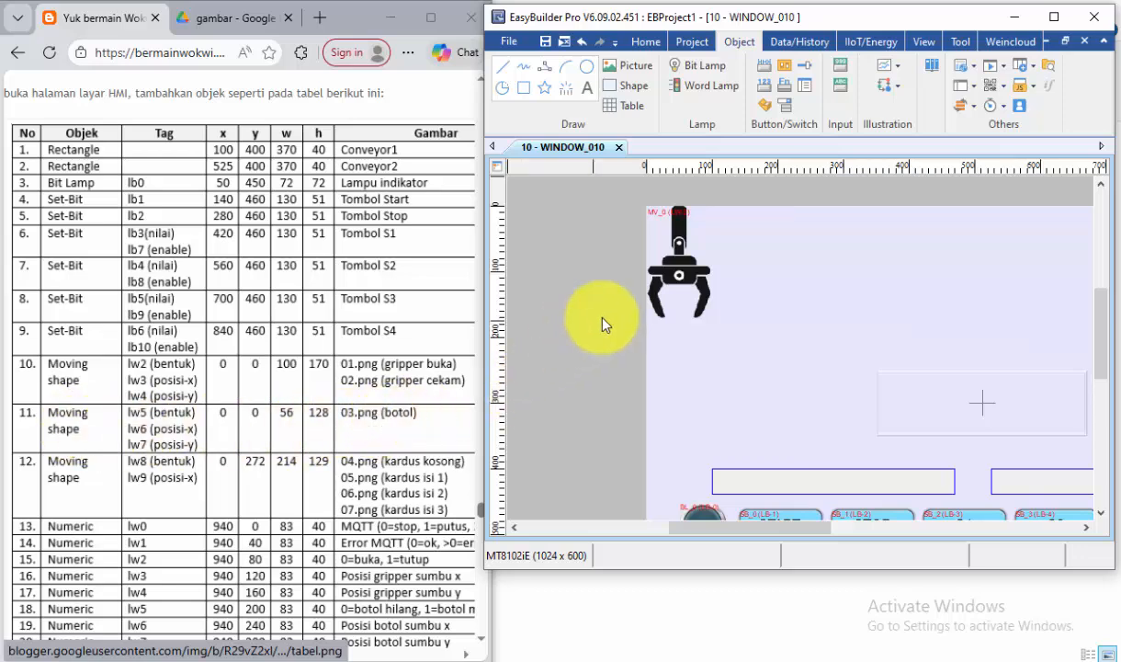
click(898, 66)
click(887, 85)
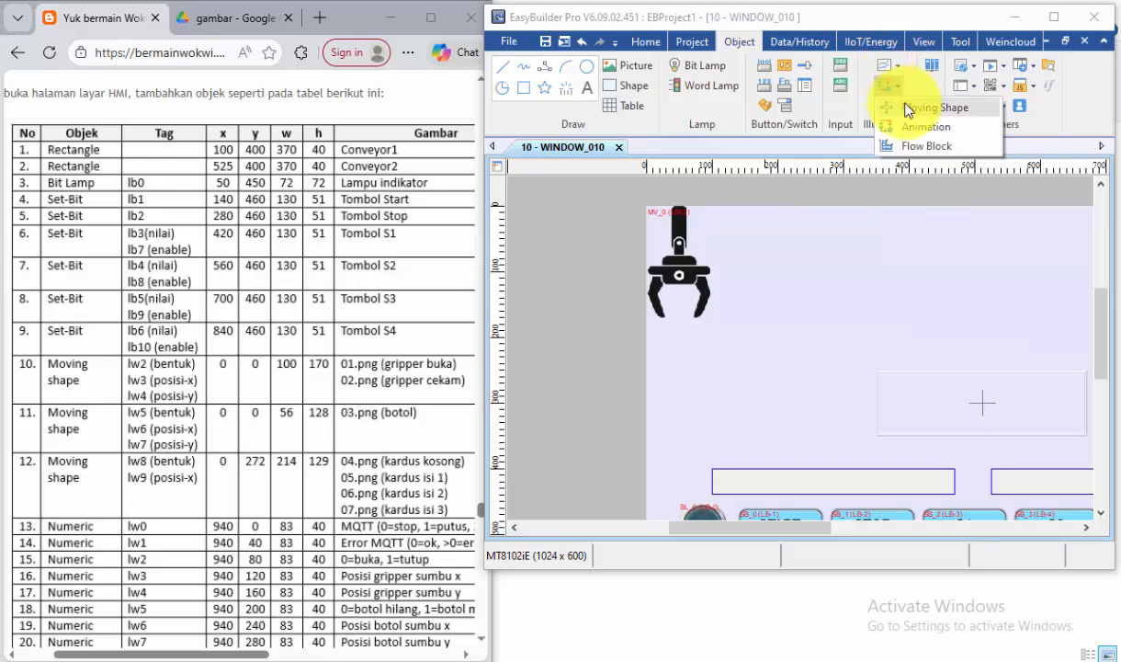
click(910, 108)
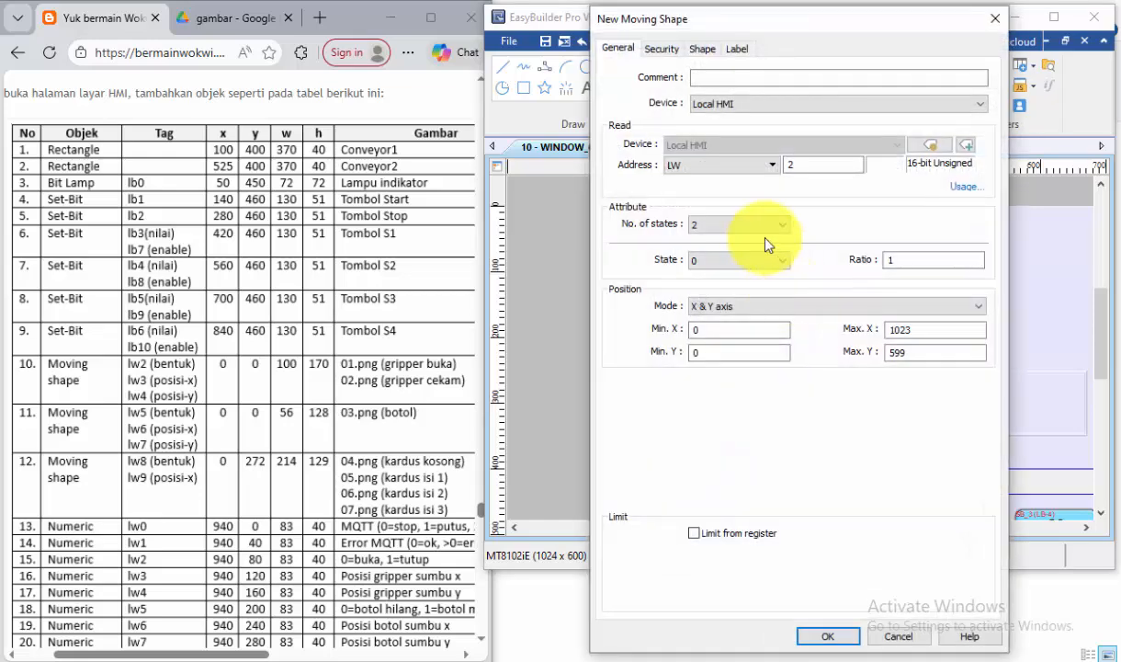
click(786, 167)
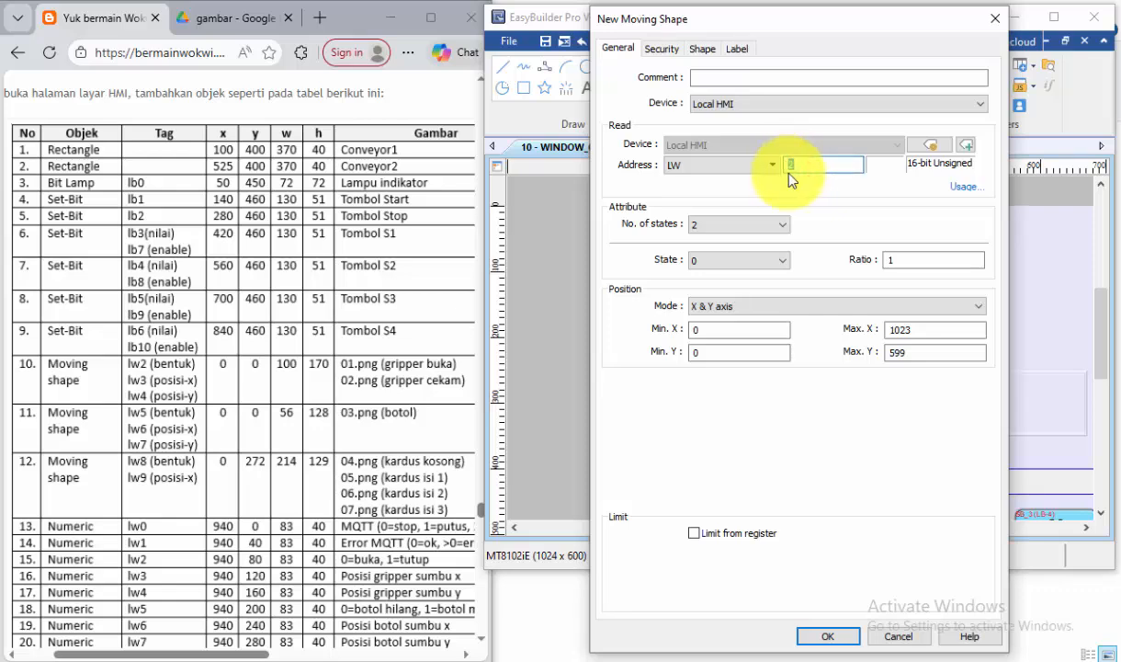
text(5)
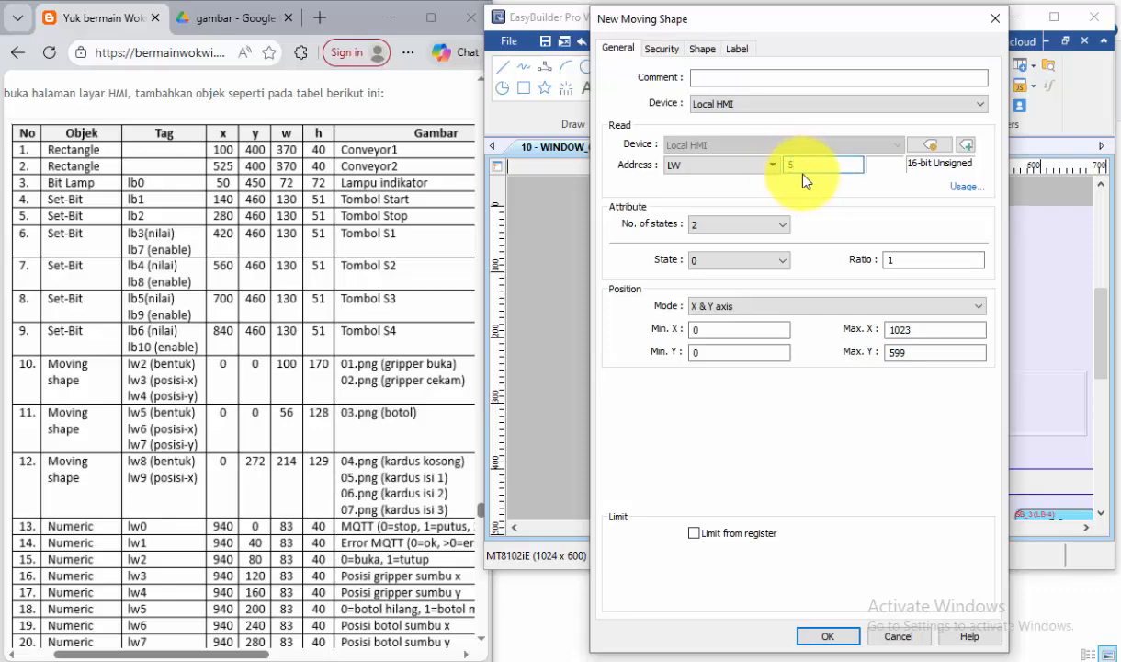
click(968, 184)
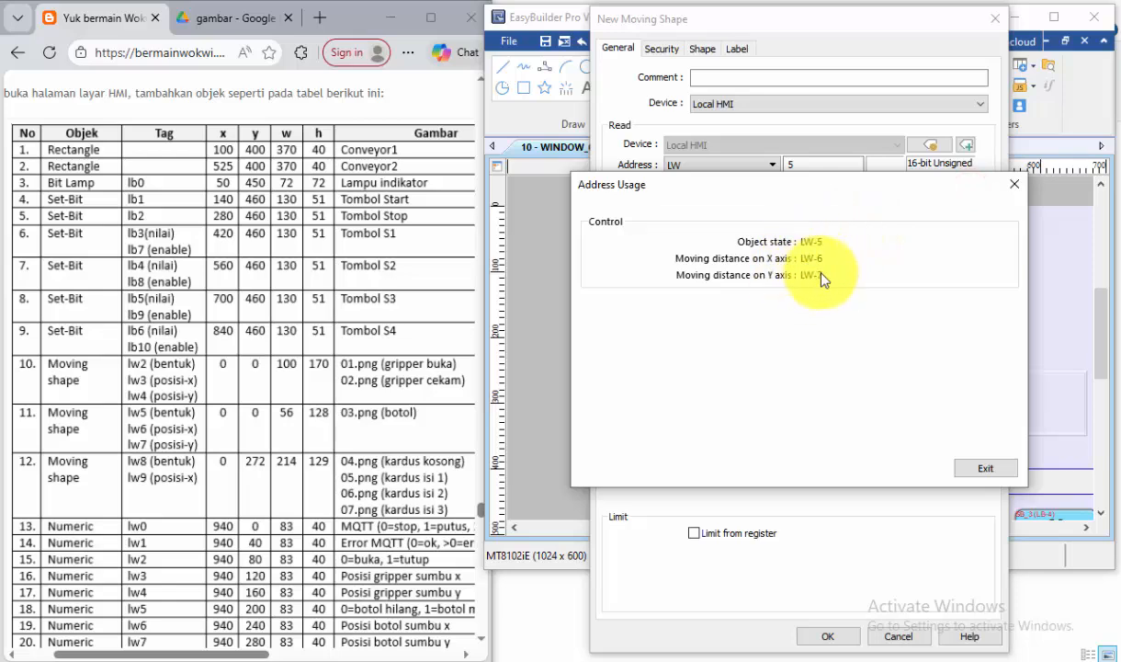
click(1015, 183)
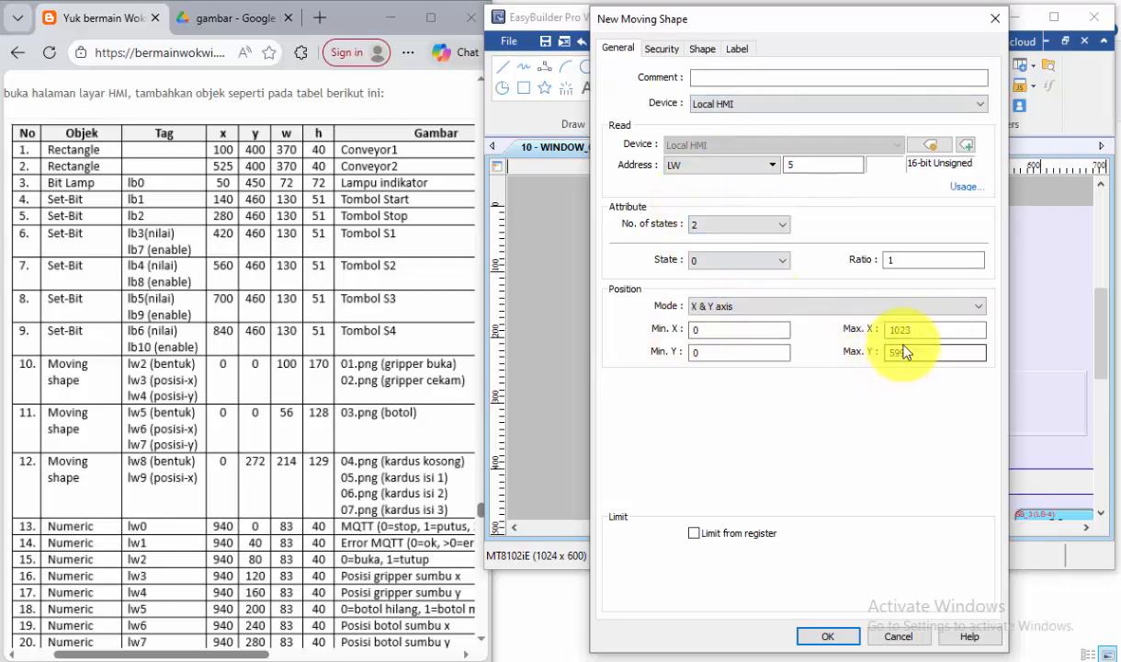
Select project picture 9 for the moving shape and delete its dark blue state 1 image
click(704, 49)
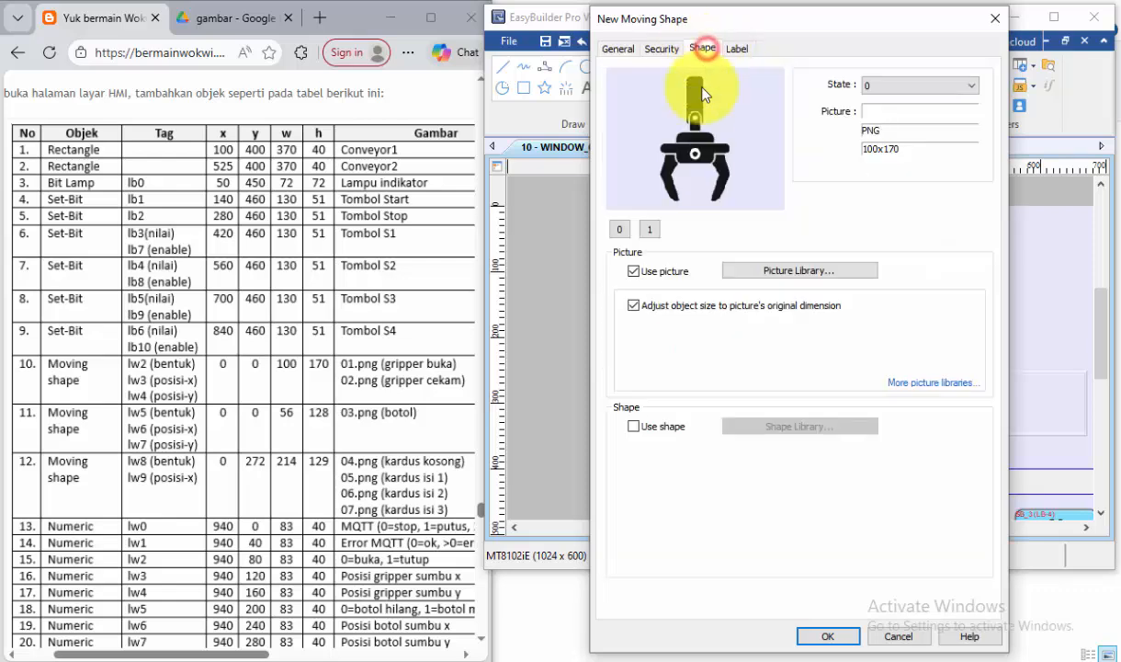
click(788, 272)
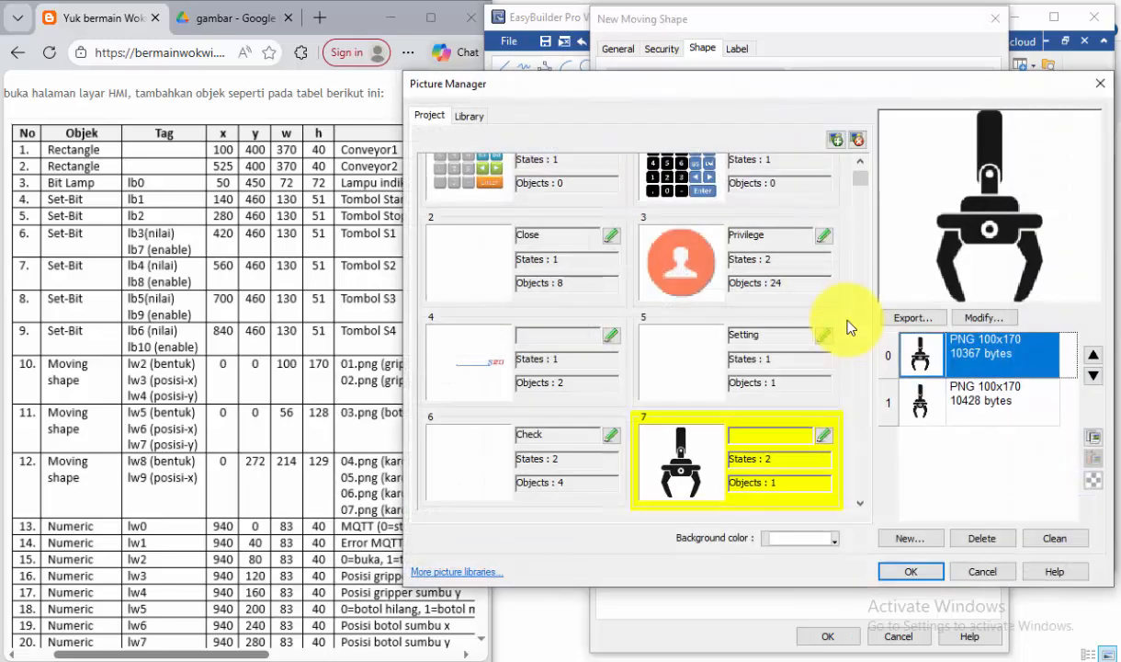
scroll(724, 348, down, 5)
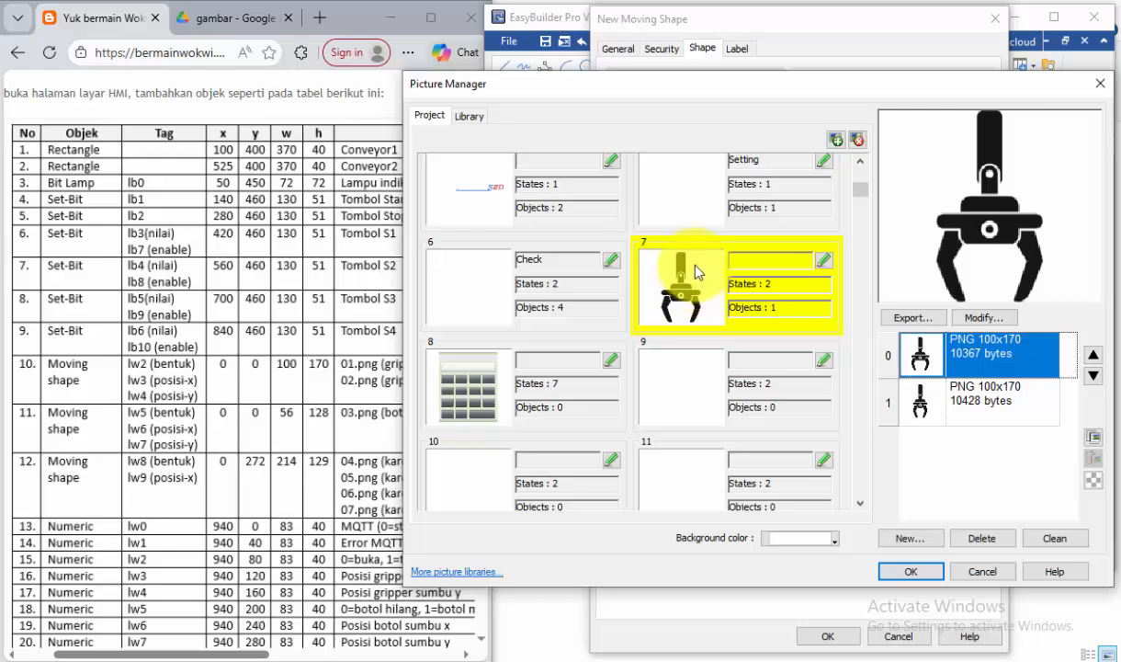
click(705, 376)
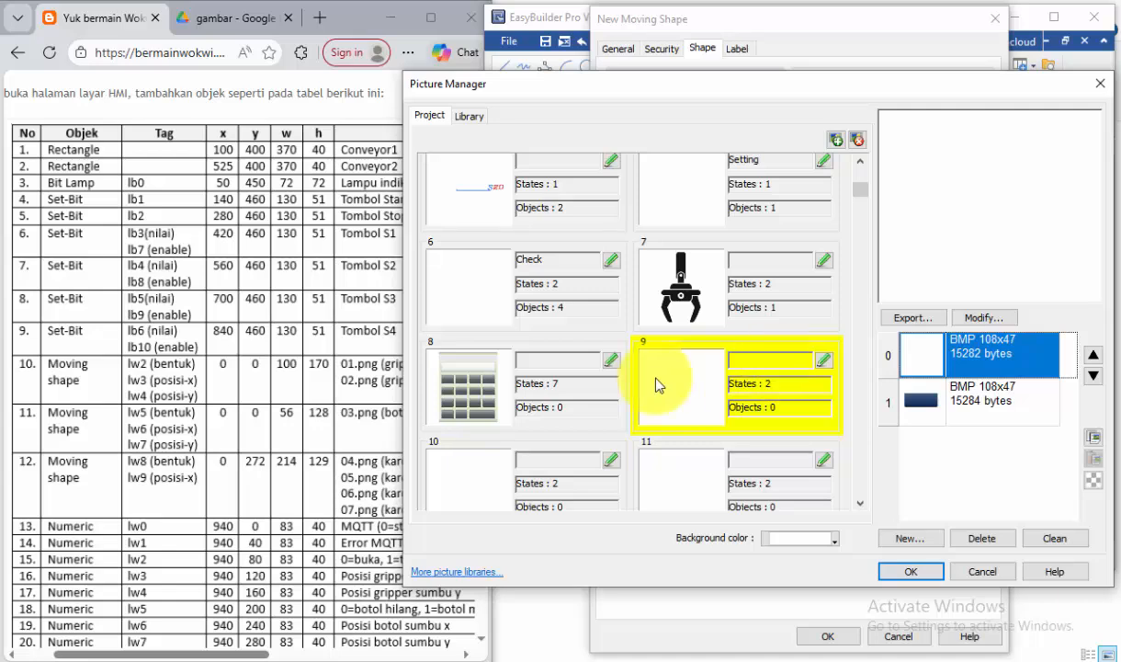
click(939, 405)
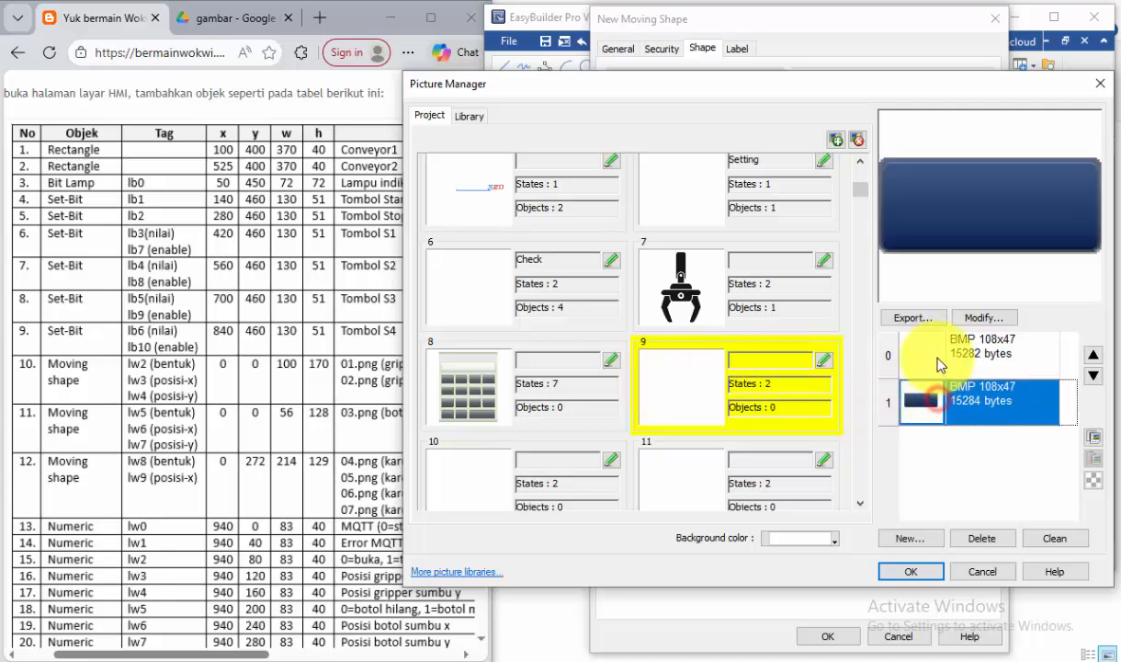
click(937, 355)
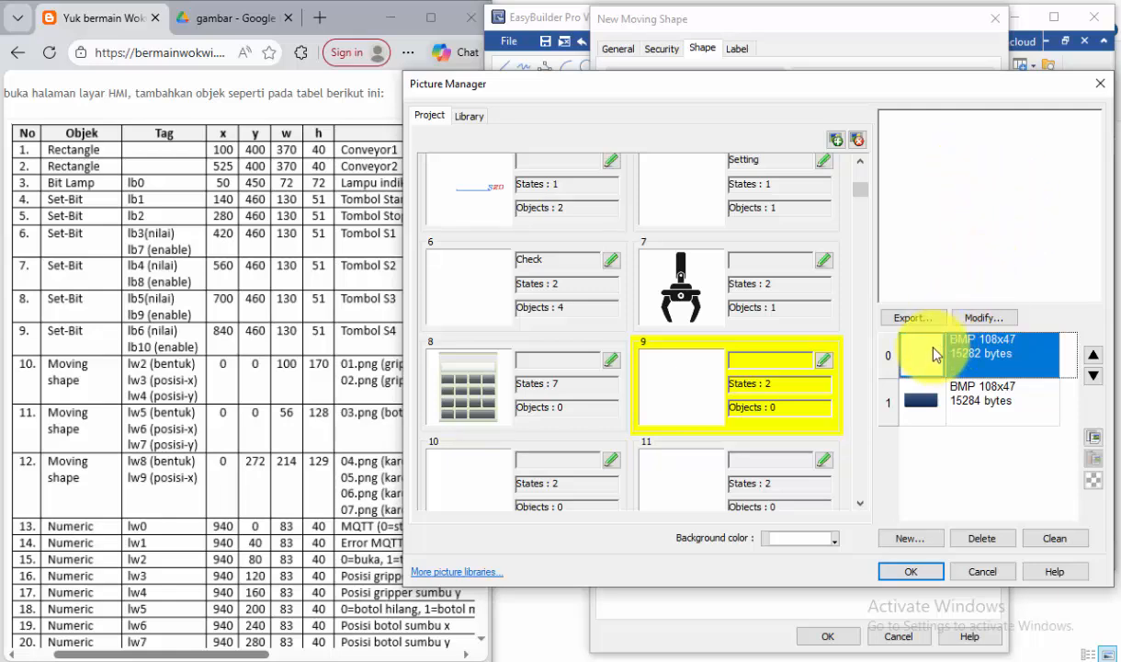
click(936, 399)
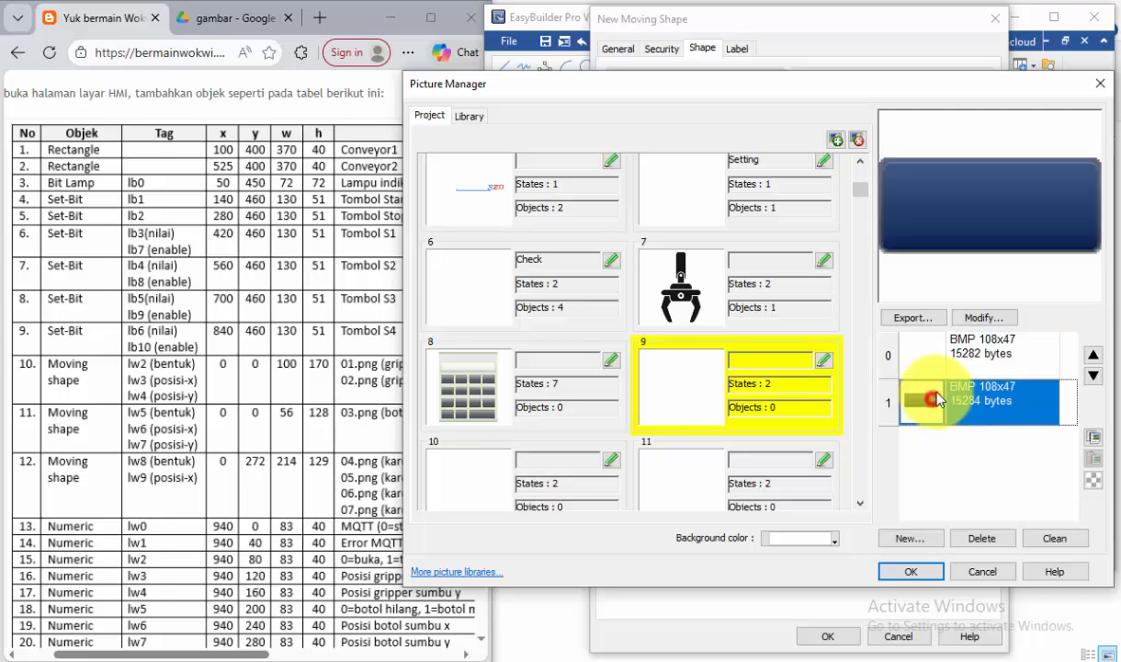
click(978, 540)
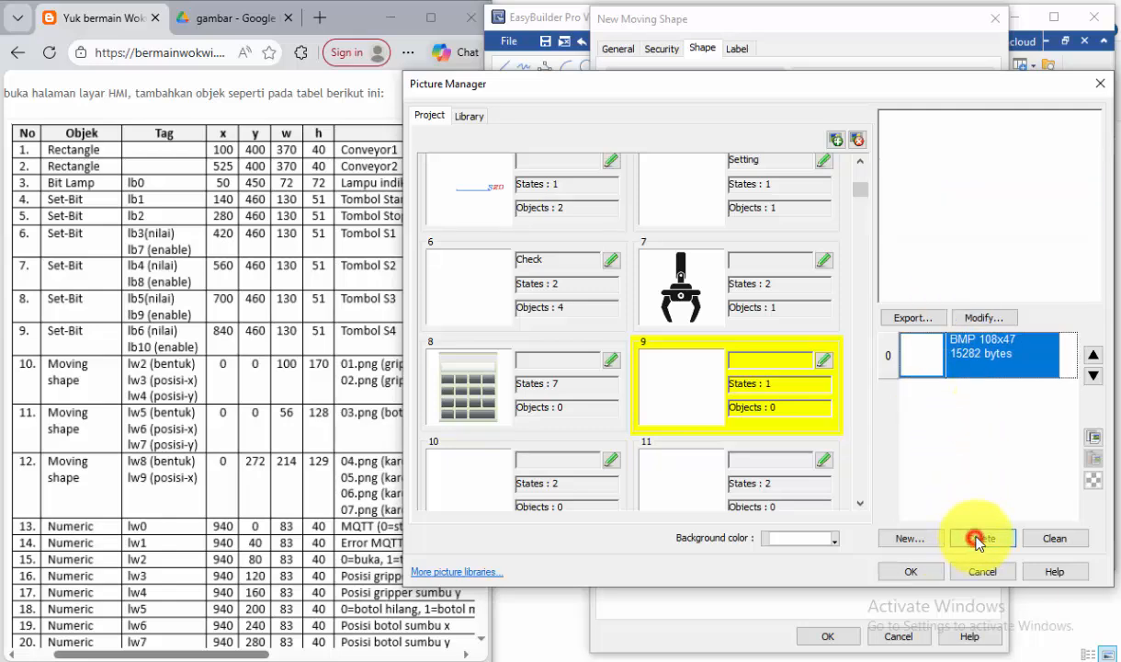
Import 03.png from the gambar folder in Downloads as a new state of picture 9
click(908, 538)
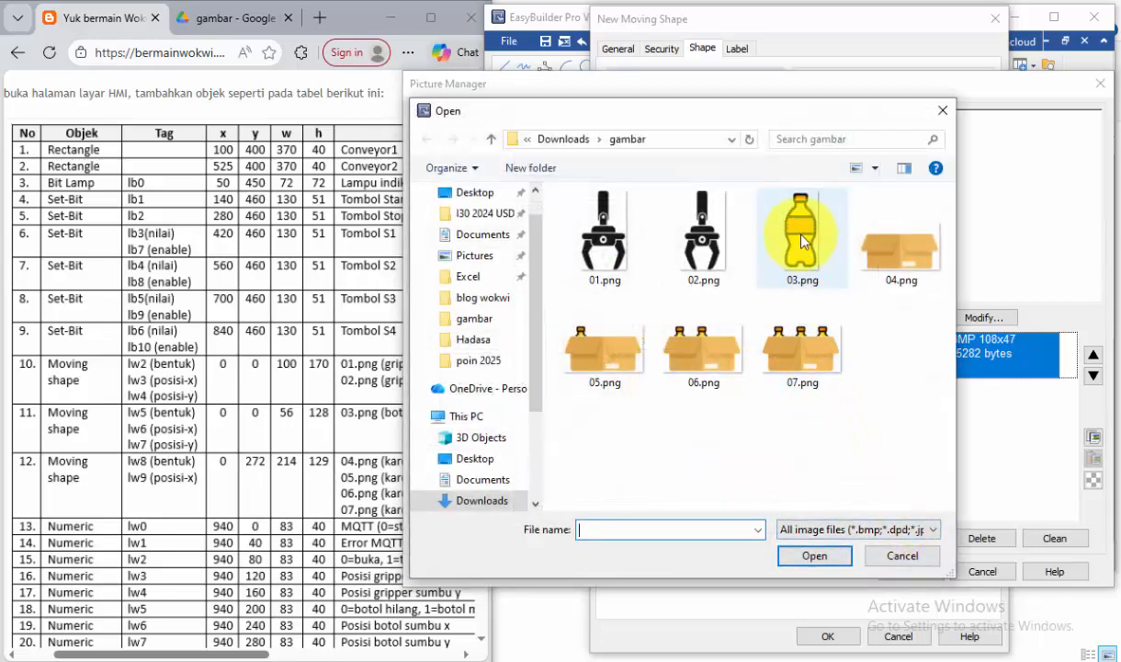
click(802, 241)
click(814, 555)
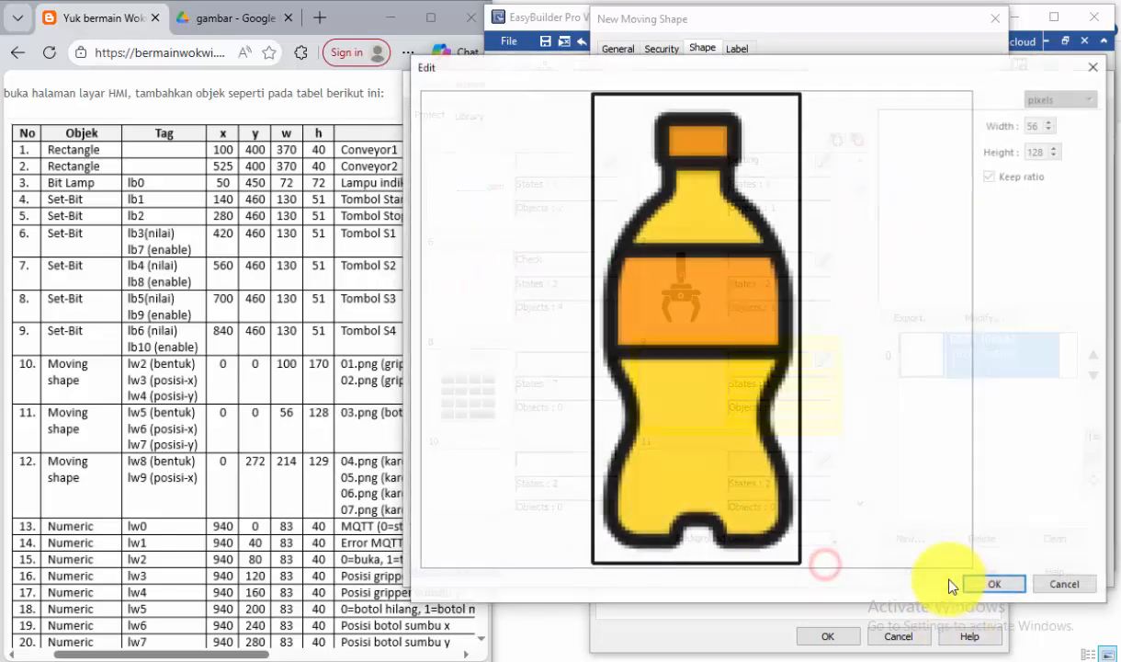
click(995, 584)
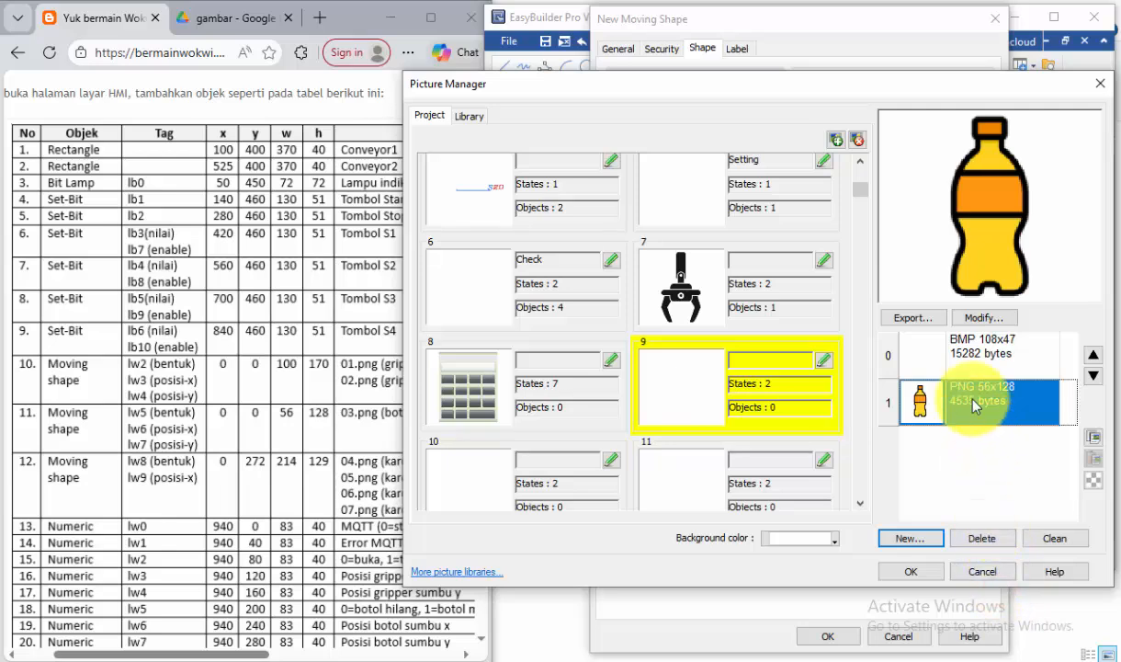
Reorder picture 9 so that the bottle is state 0 and the blank image is state 1
click(930, 353)
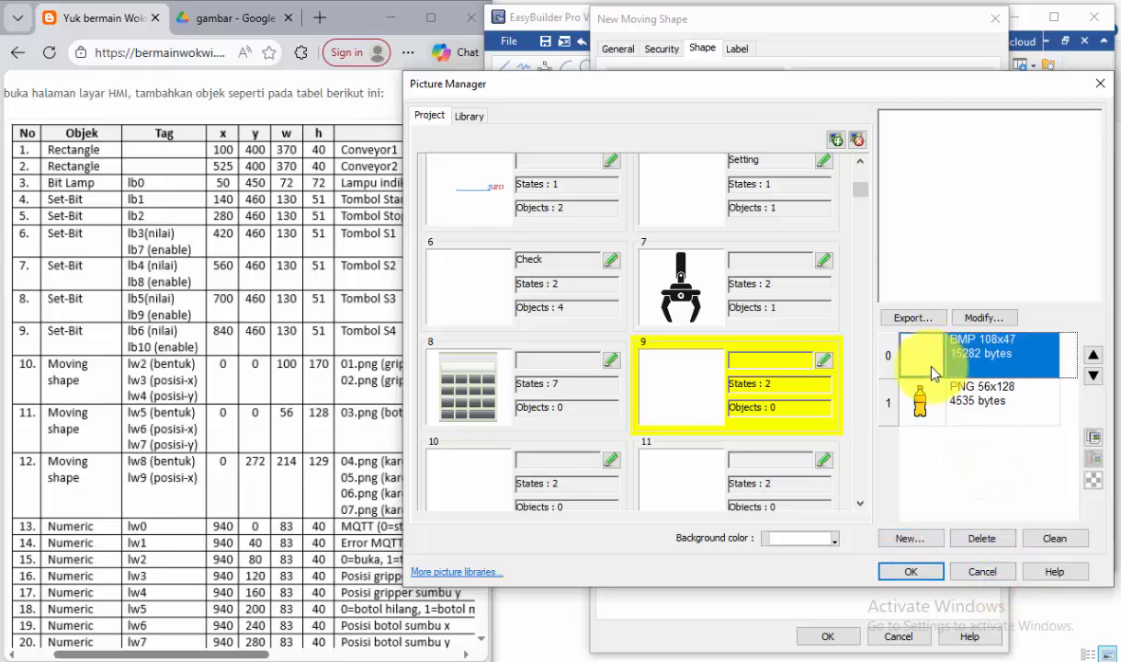
click(935, 406)
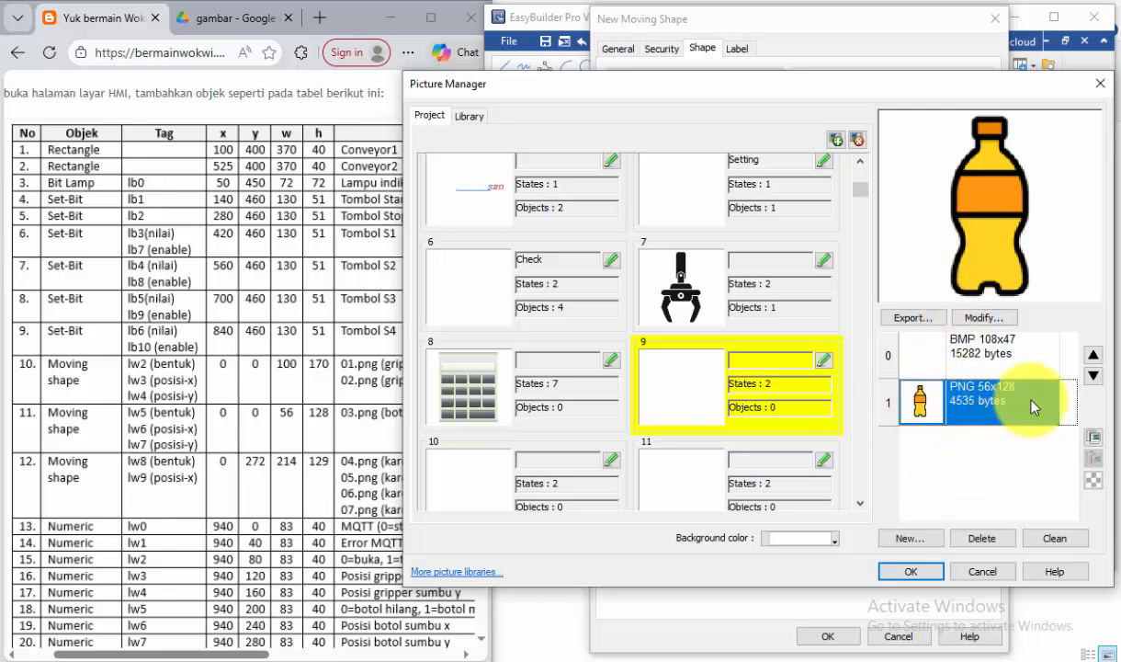
click(1092, 355)
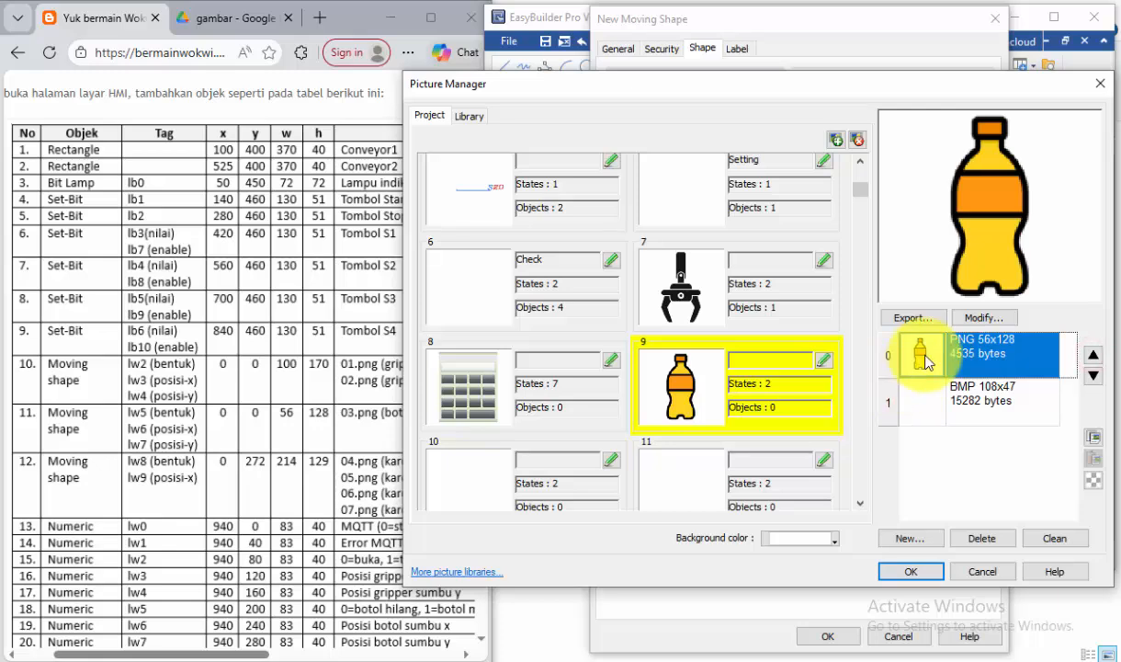
click(936, 404)
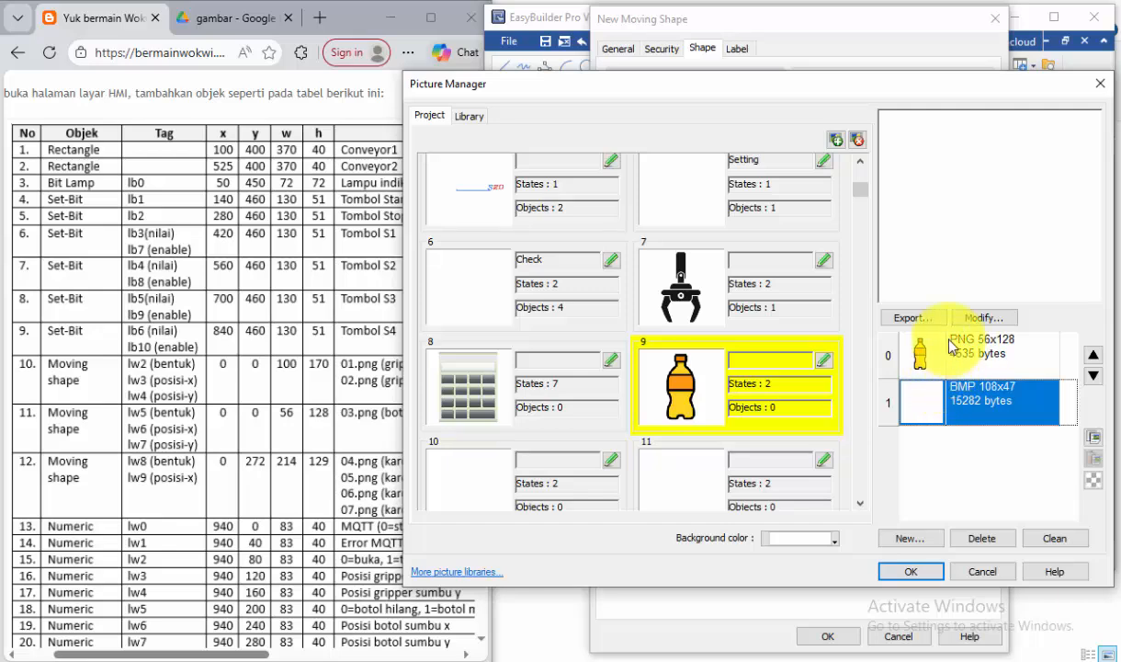
Assign picture 9 to the moving shape and place the bottle in the window at about X 140, Y 100
click(923, 571)
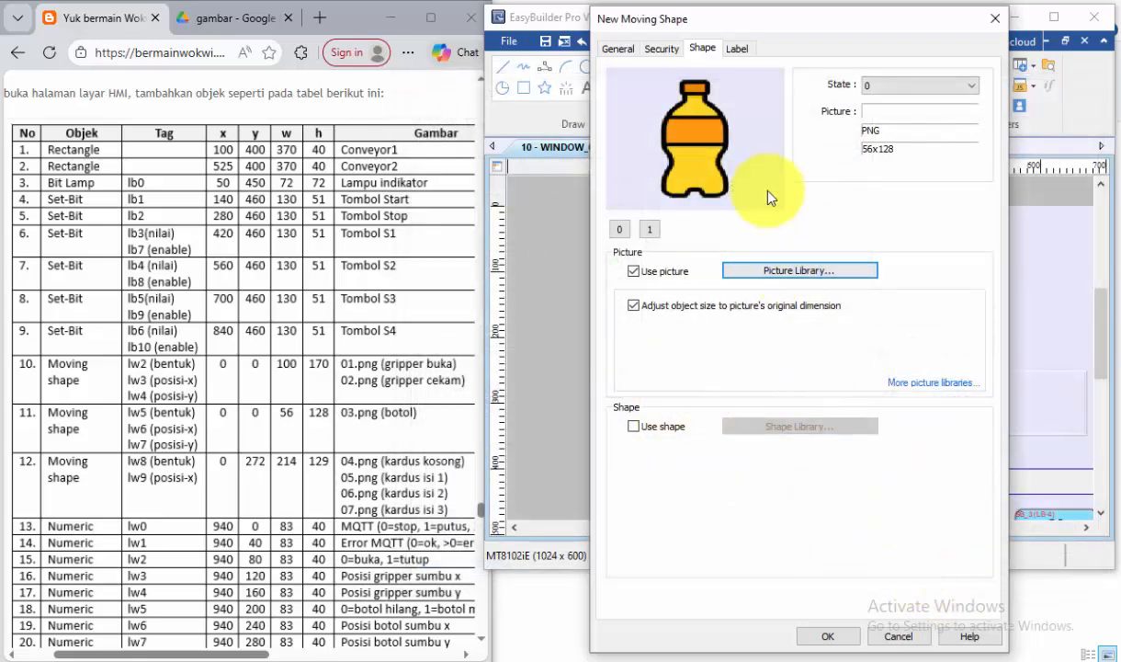
click(838, 638)
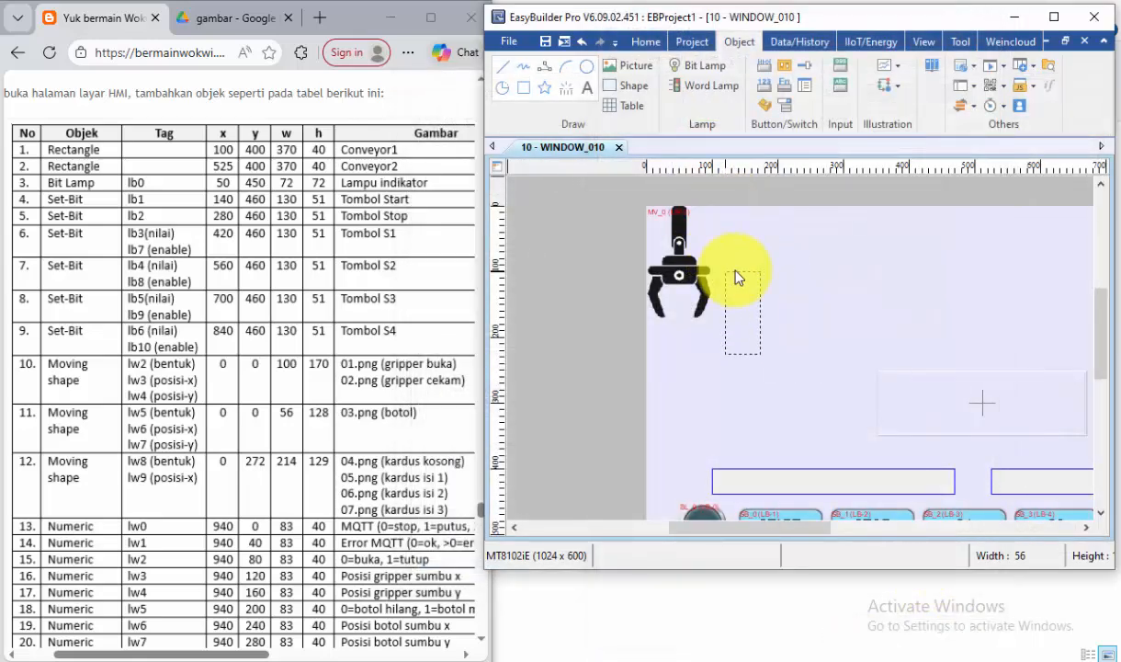
click(738, 271)
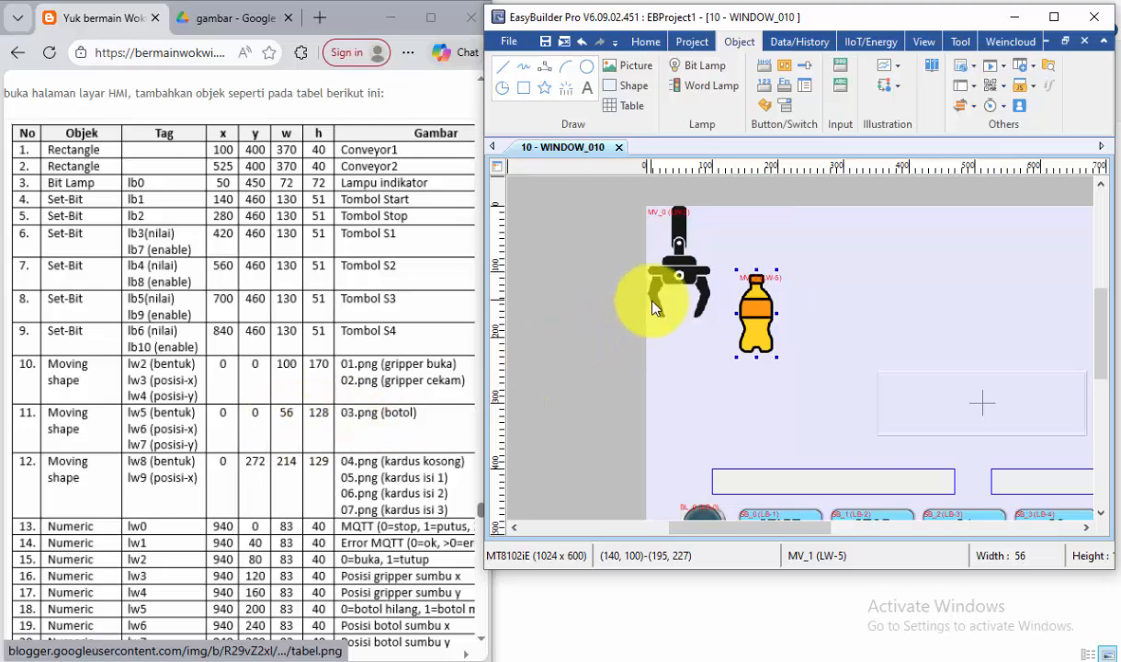
Set the bottle moving shape's position to X 0 and Y 0
double_click(765, 303)
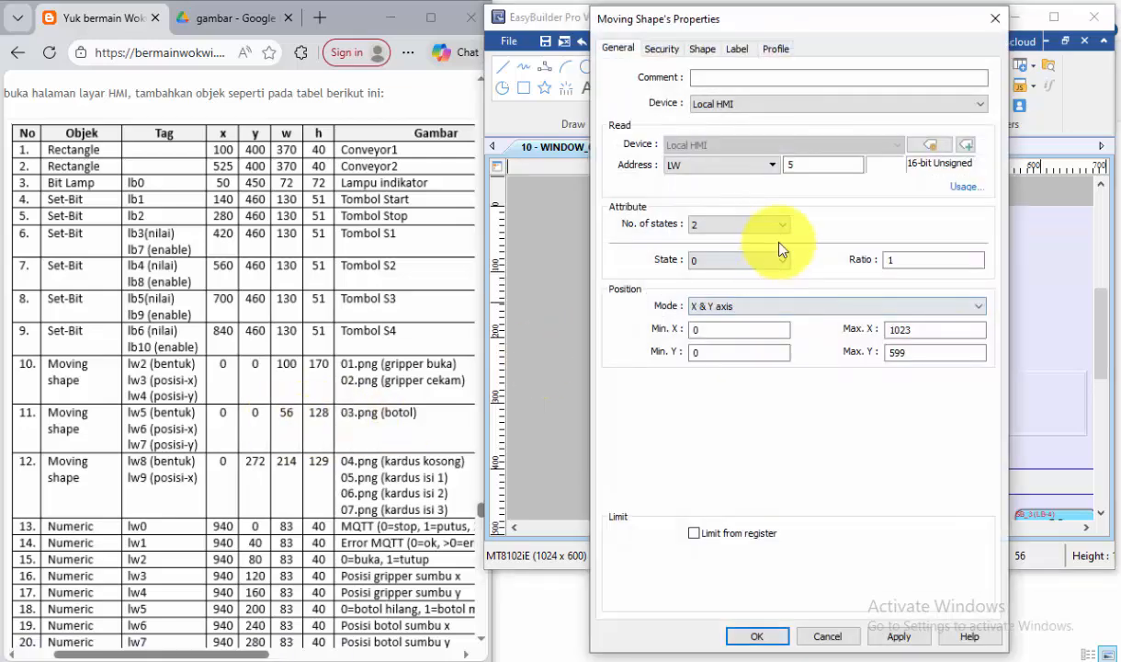
click(779, 50)
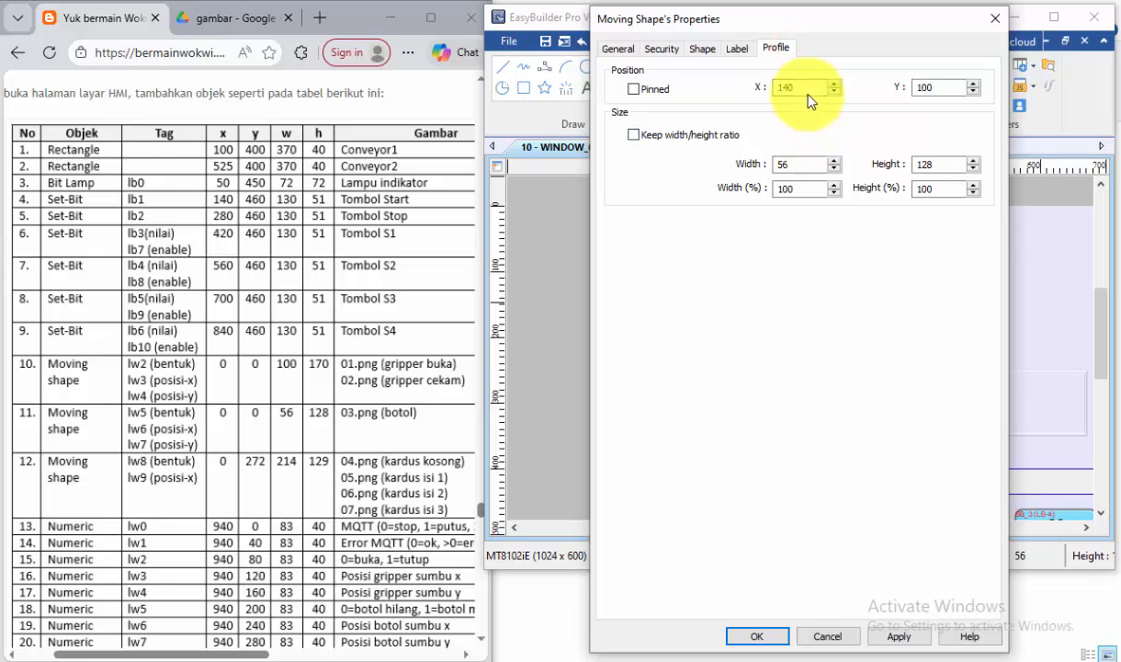
drag(804, 88, 758, 90)
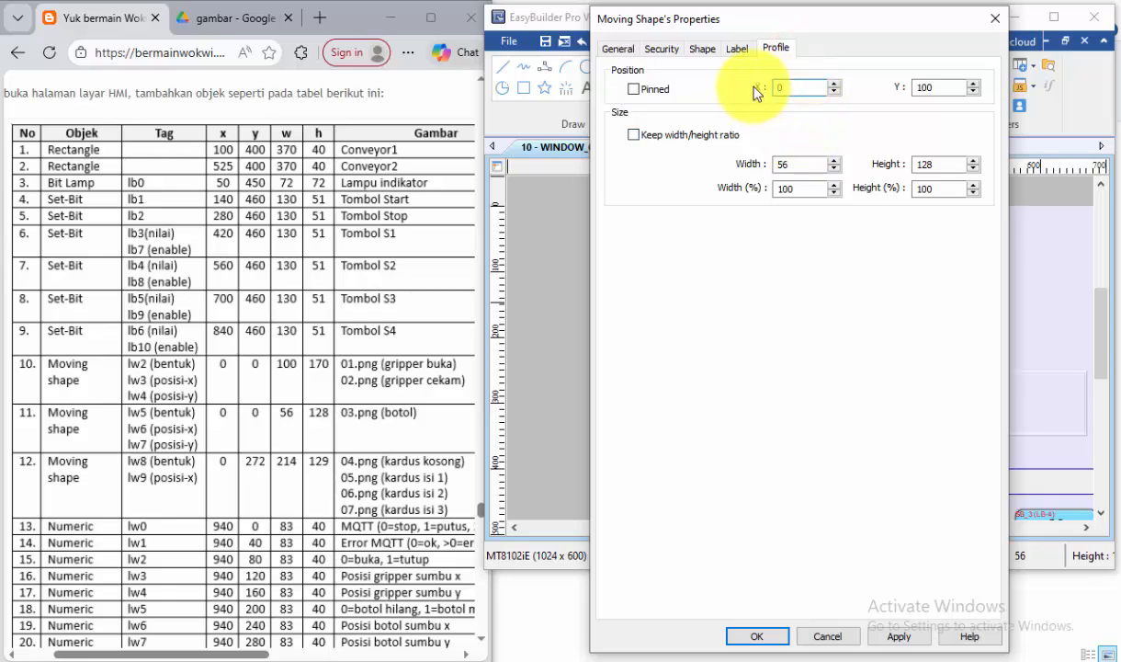
text(0)
drag(950, 88, 917, 86)
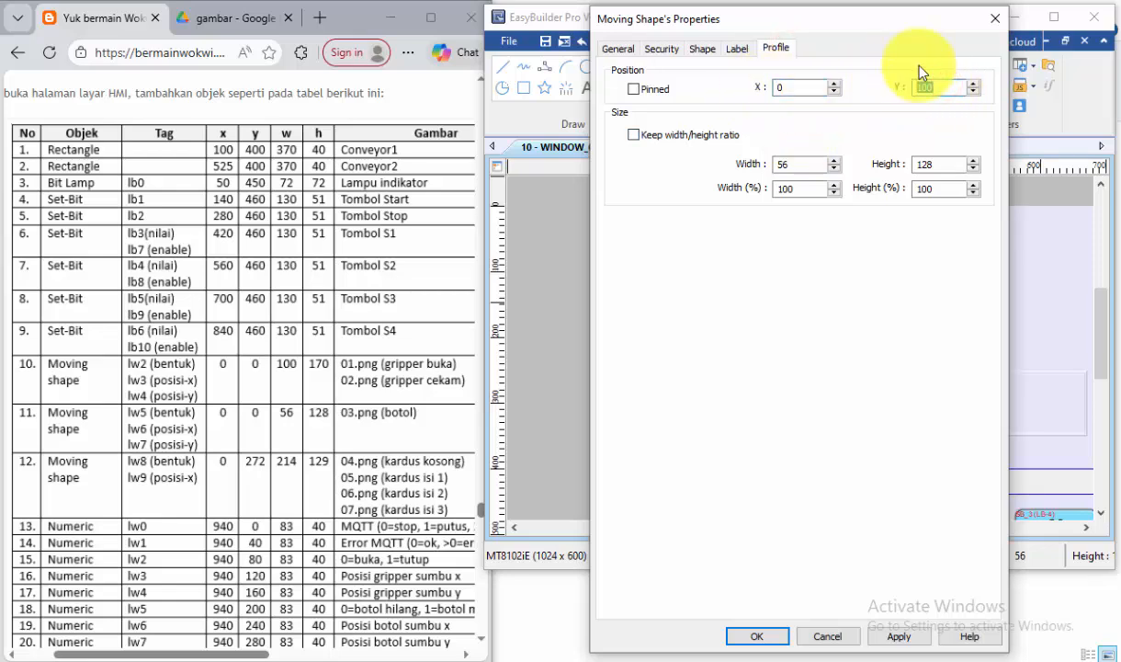
text(0)
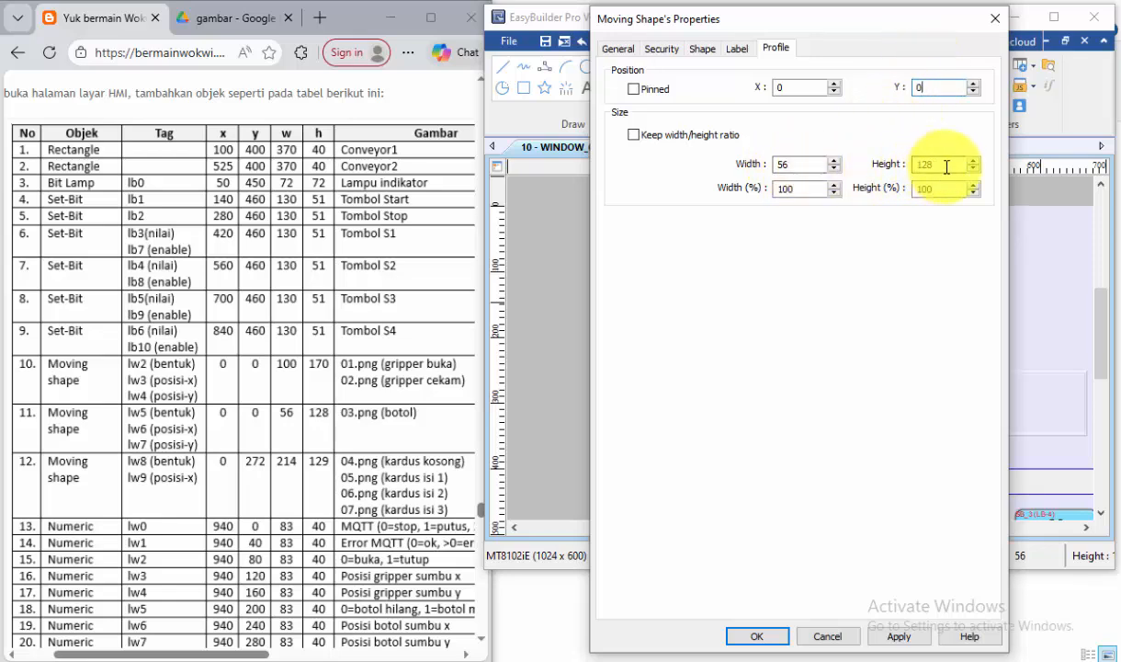
Reorder picture 9 so the blank image is state 0 and the bottle is state 1, and accept the picture
click(701, 49)
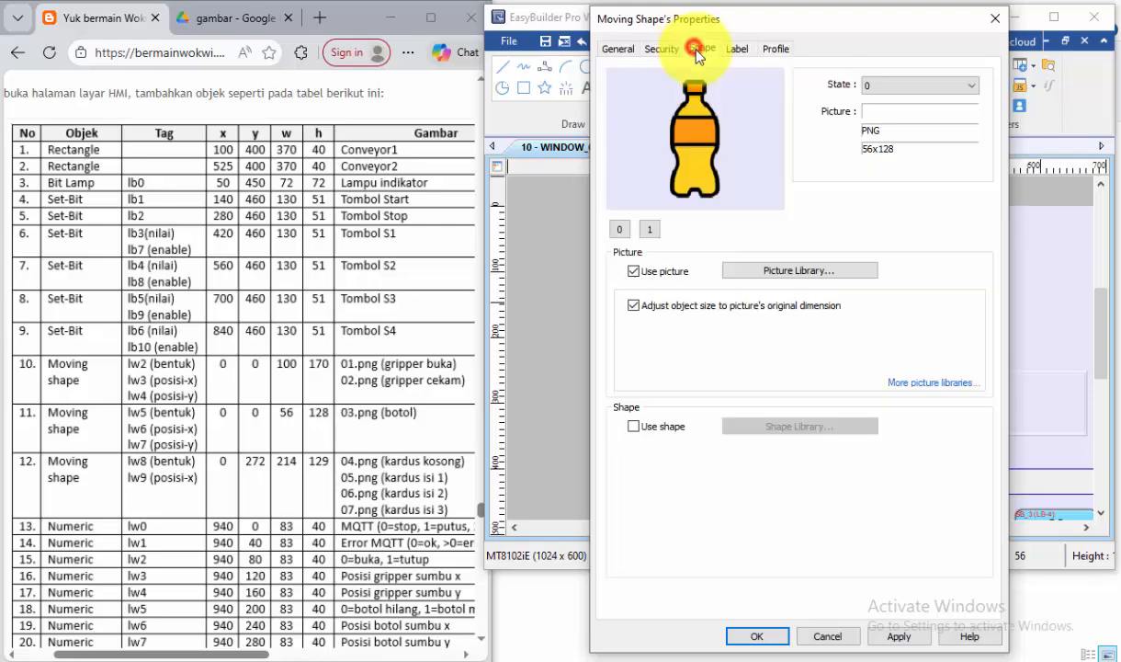
click(781, 269)
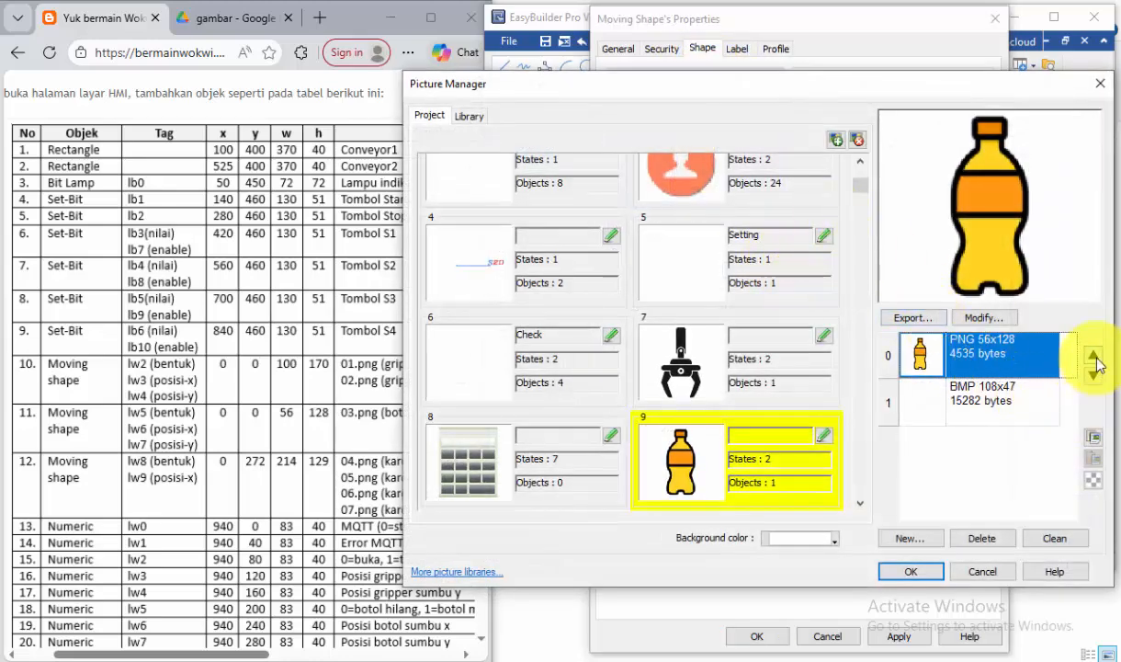
click(1093, 375)
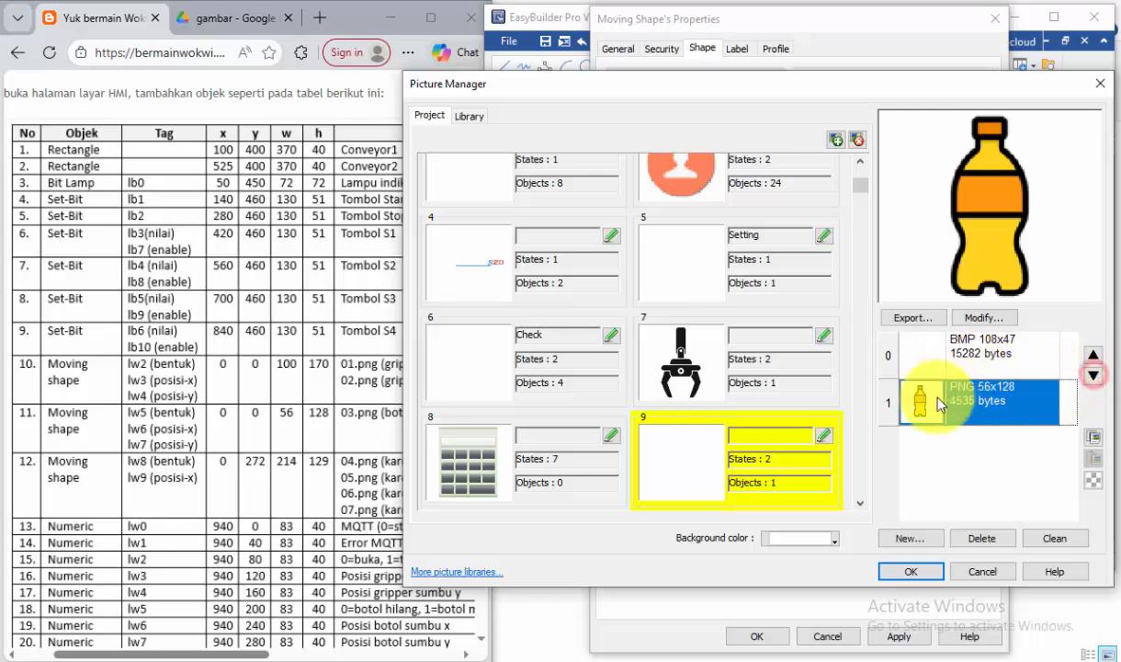
click(931, 352)
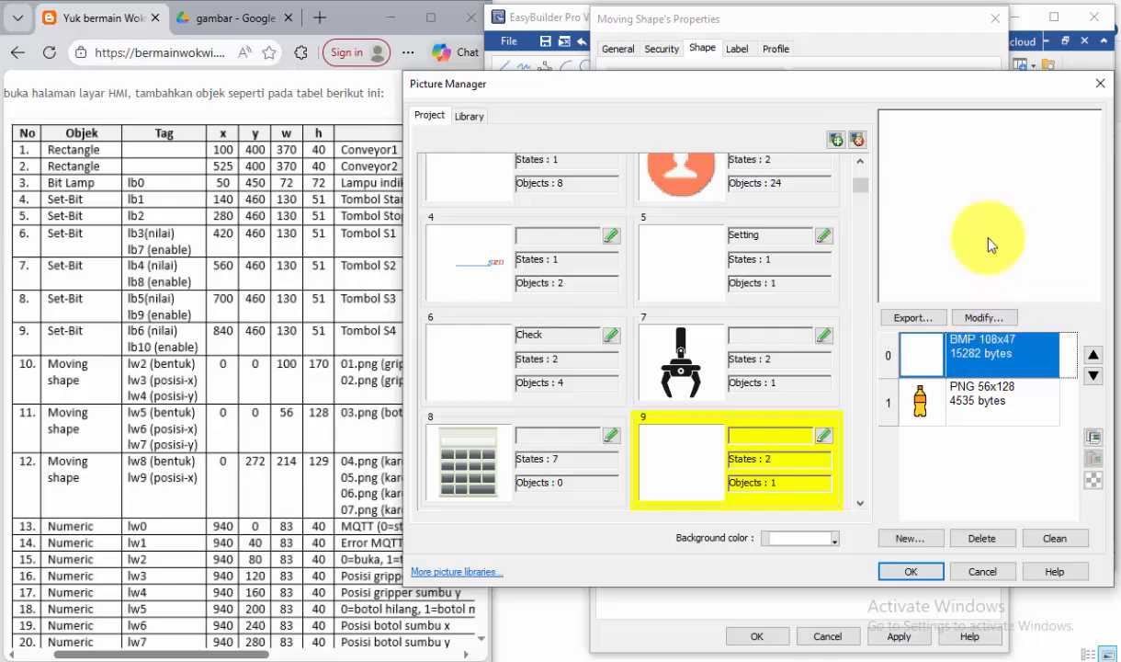
click(913, 572)
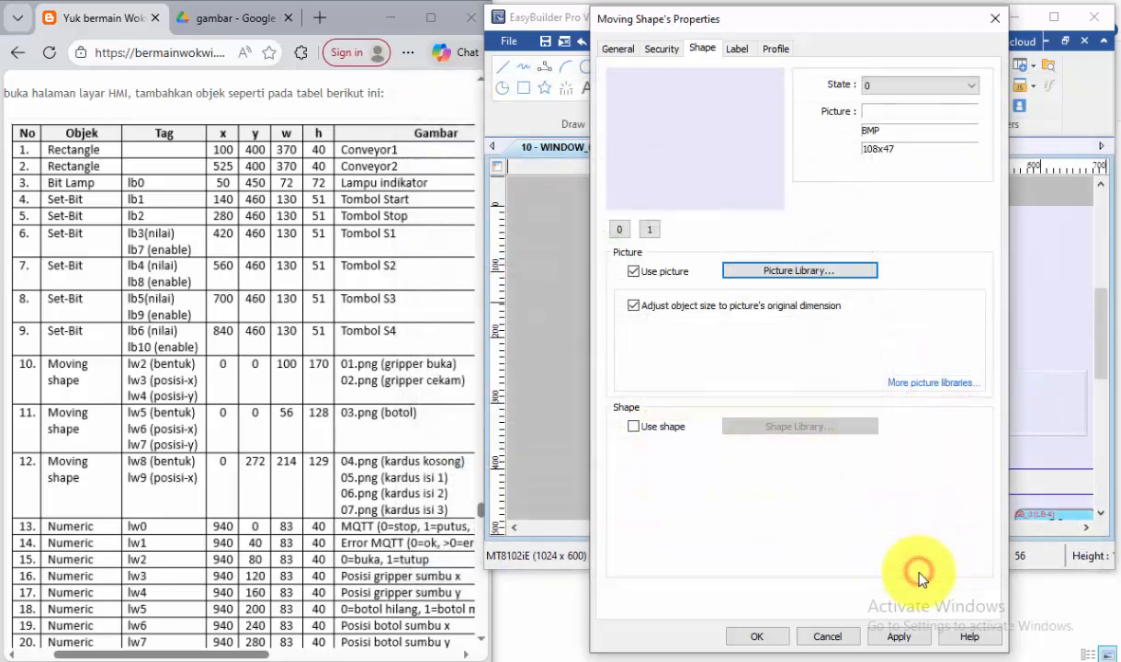
Accept the picture change and set the bottle moving shape's size to width 56 and height 128
click(770, 639)
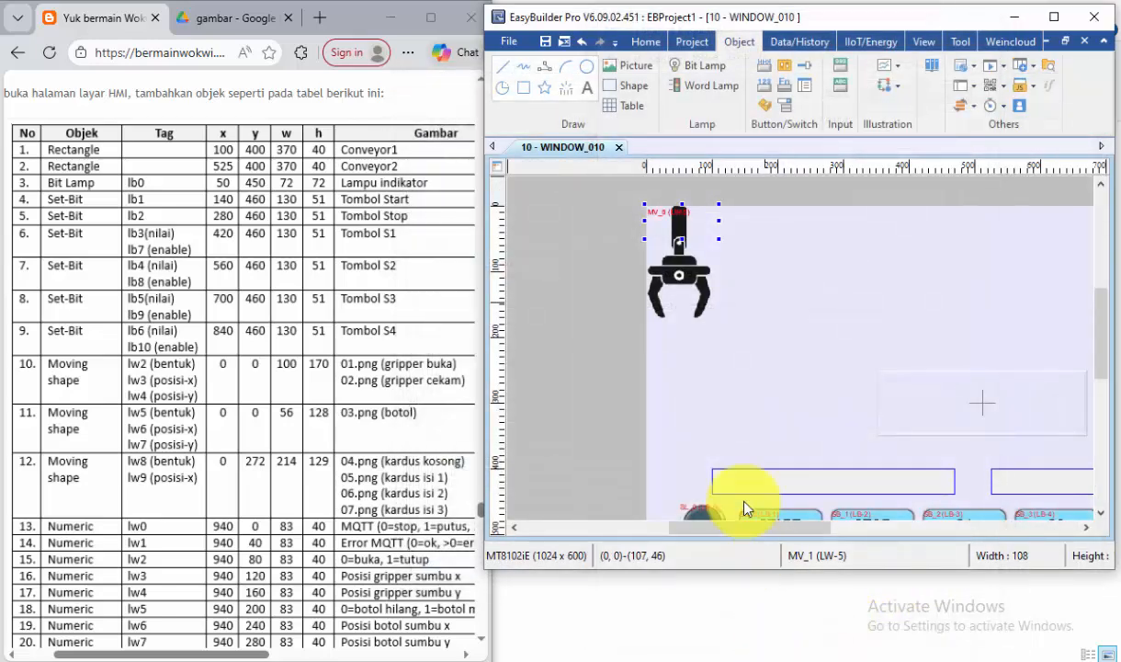
double_click(659, 221)
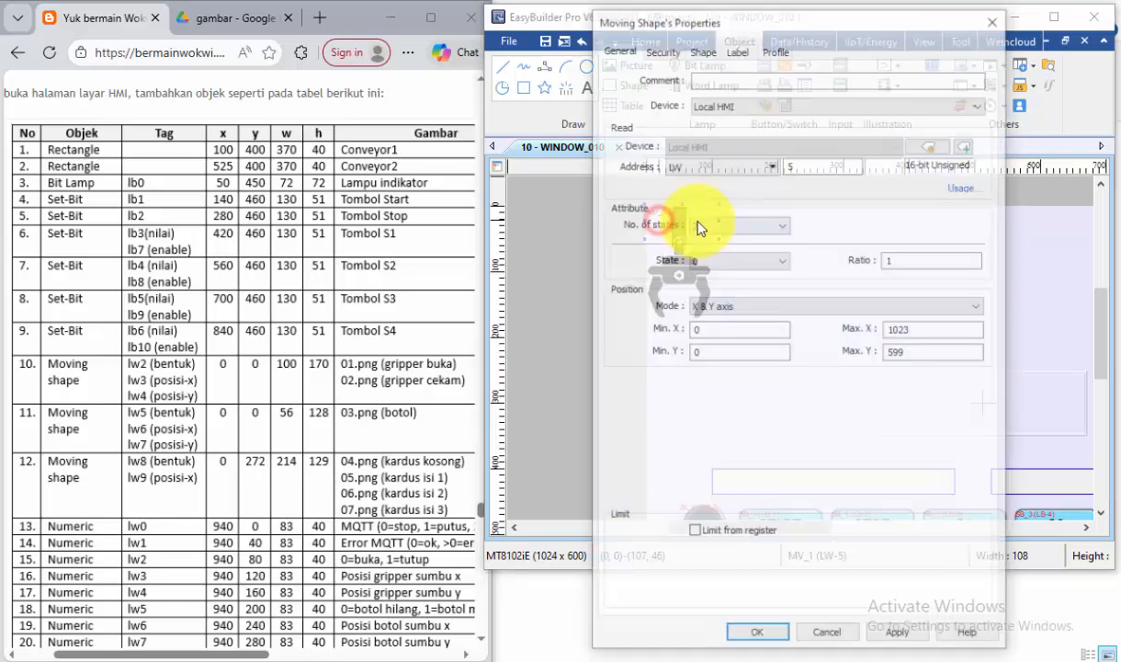
click(775, 52)
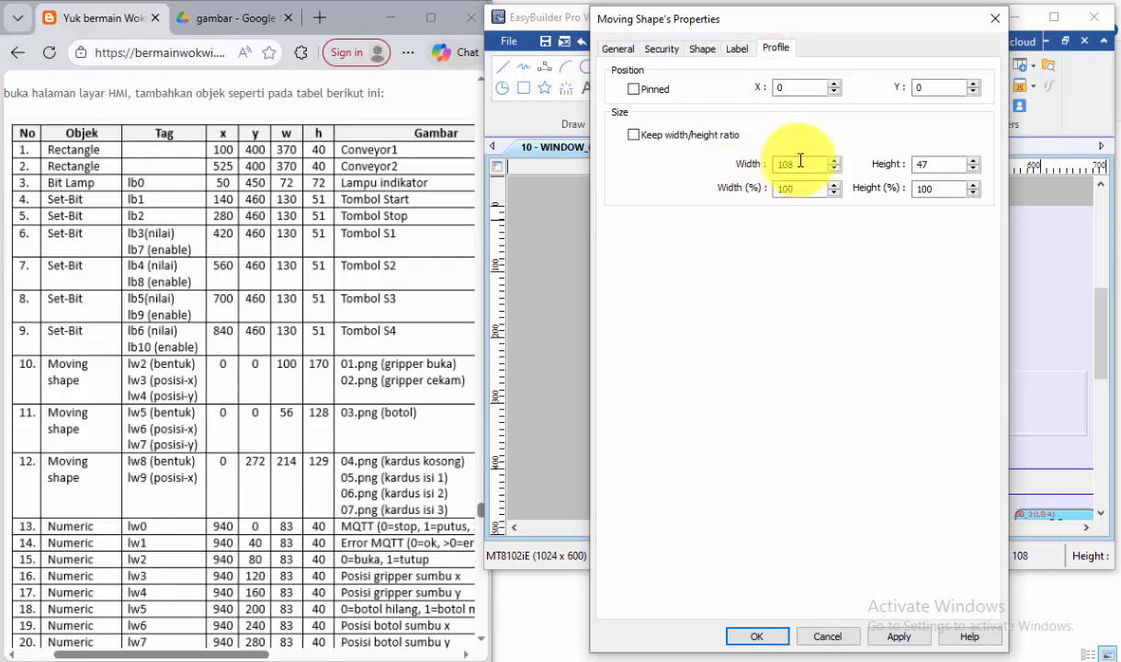
double_click(779, 163)
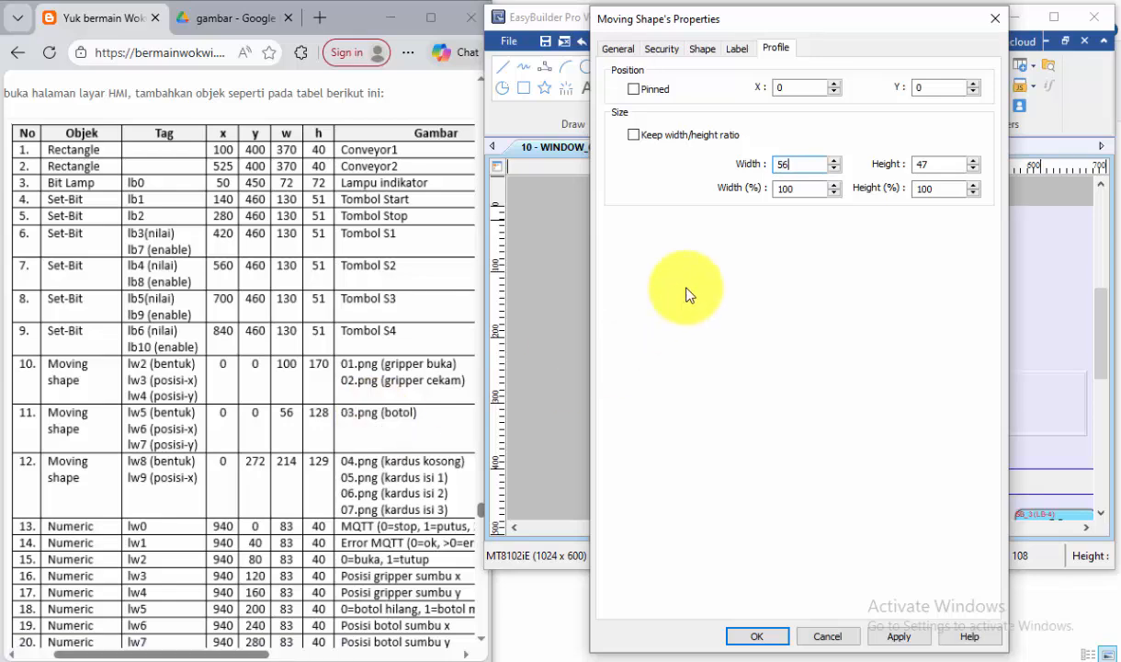
double_click(915, 166)
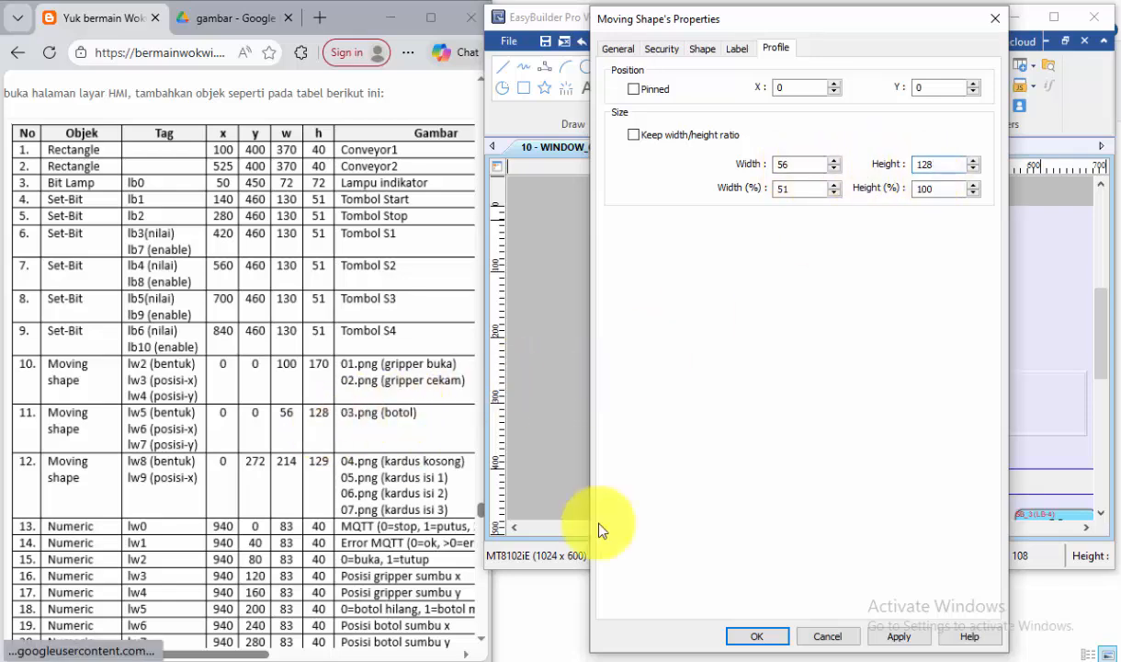
click(756, 636)
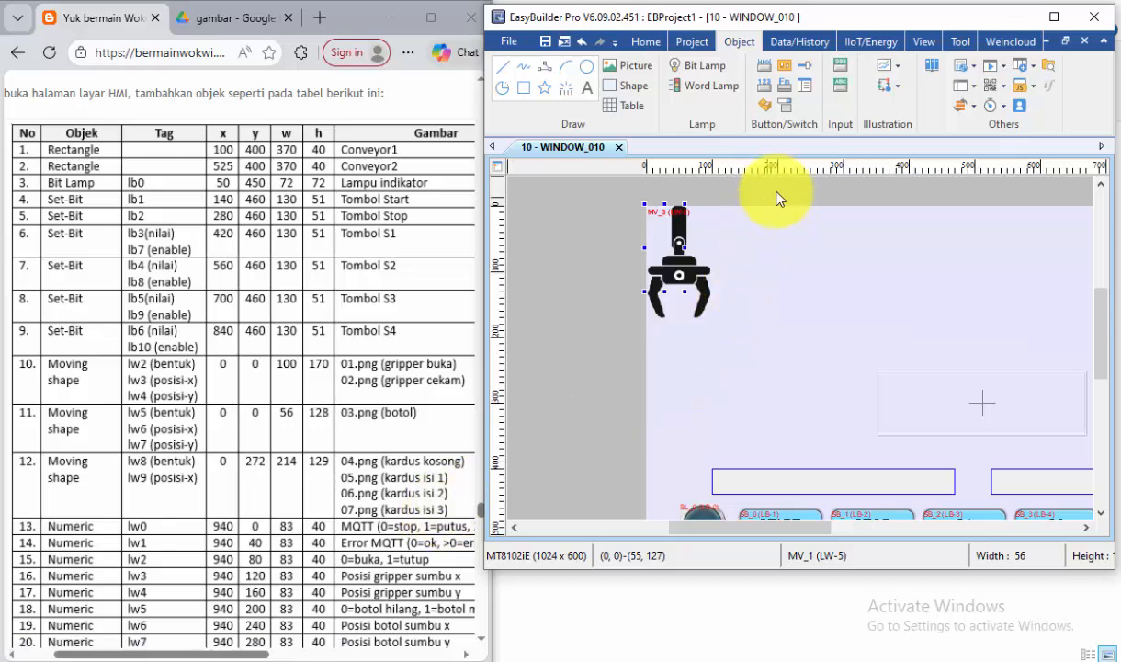
Start a new moving shape with 4 states, address LW 8 and X axis only mode, and check its address usage
click(897, 89)
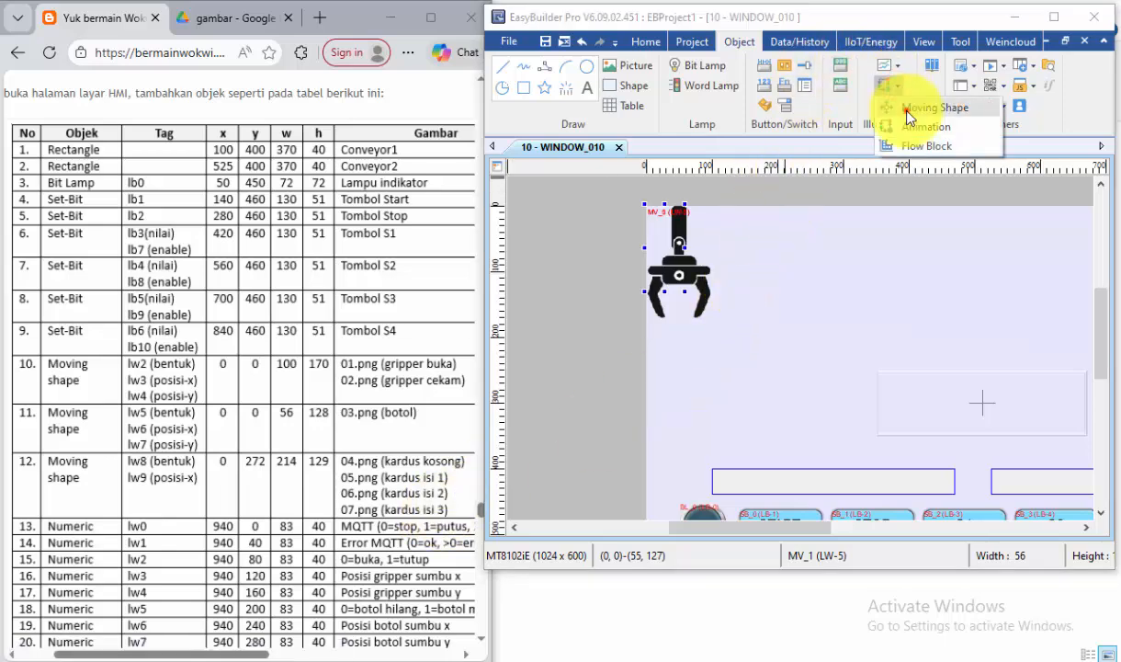
click(896, 108)
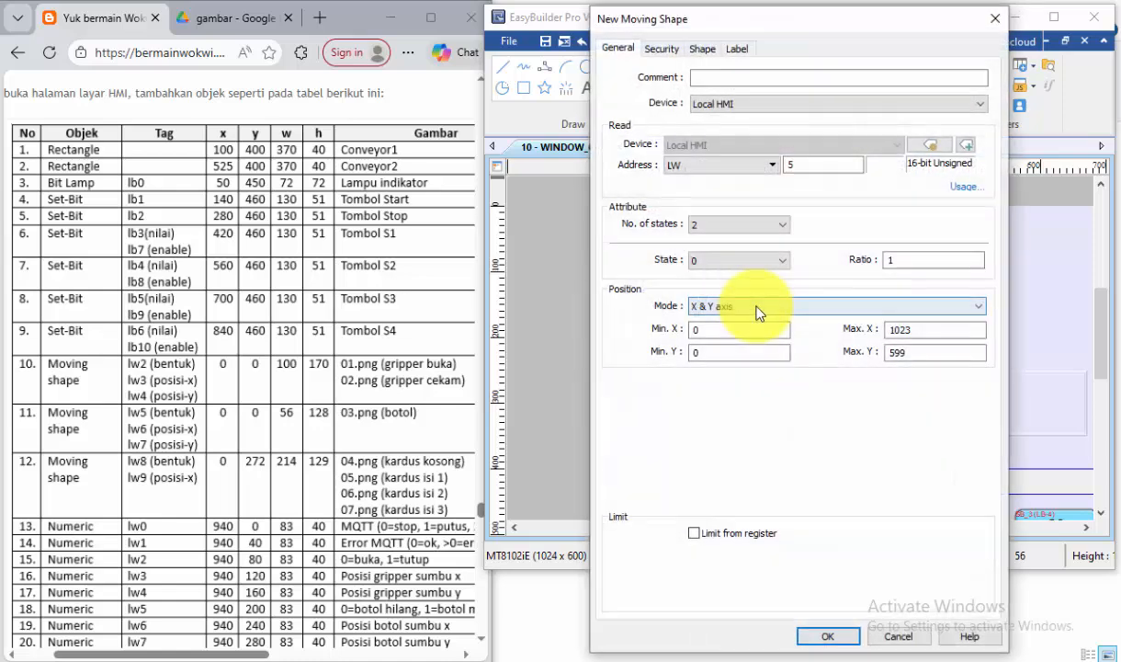
click(749, 224)
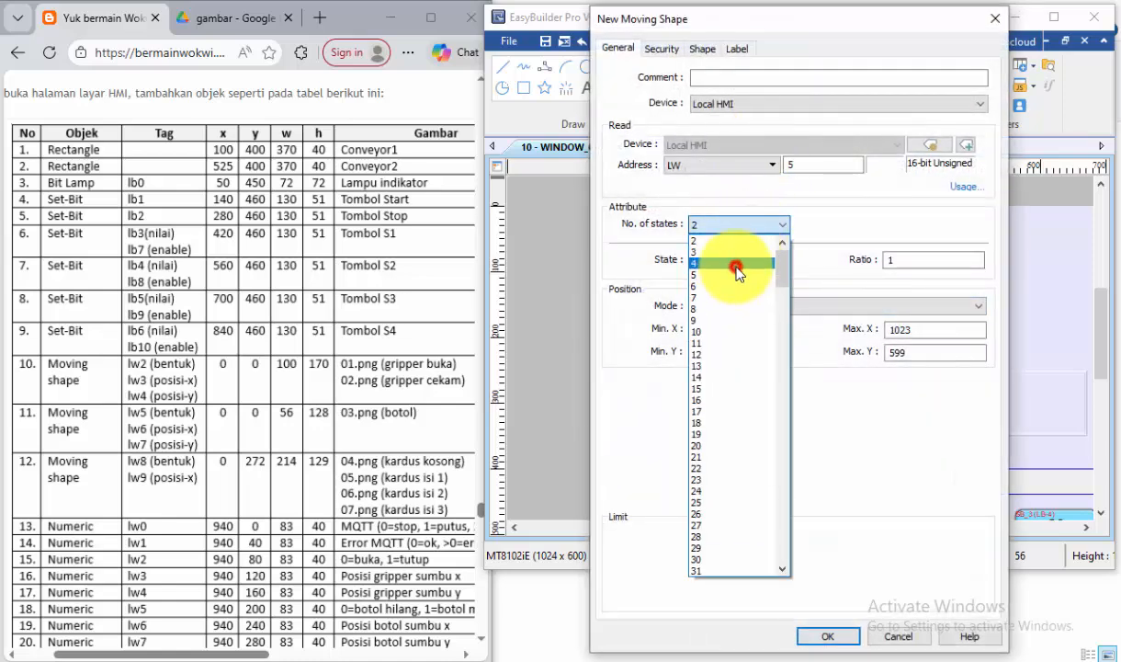
click(735, 264)
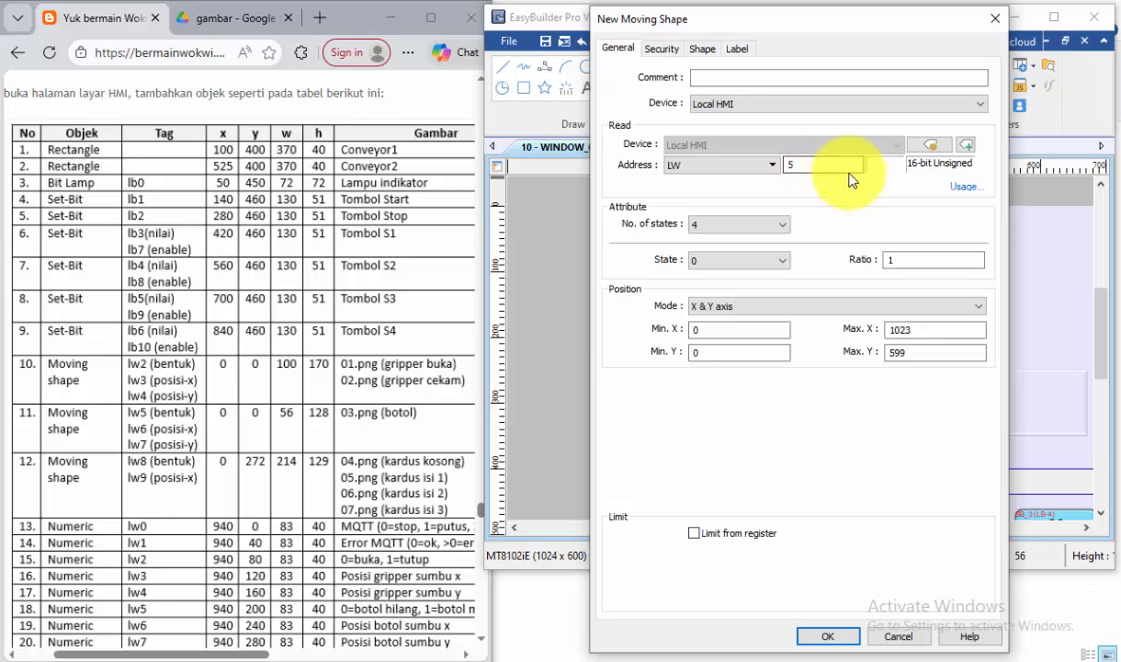
double_click(844, 164)
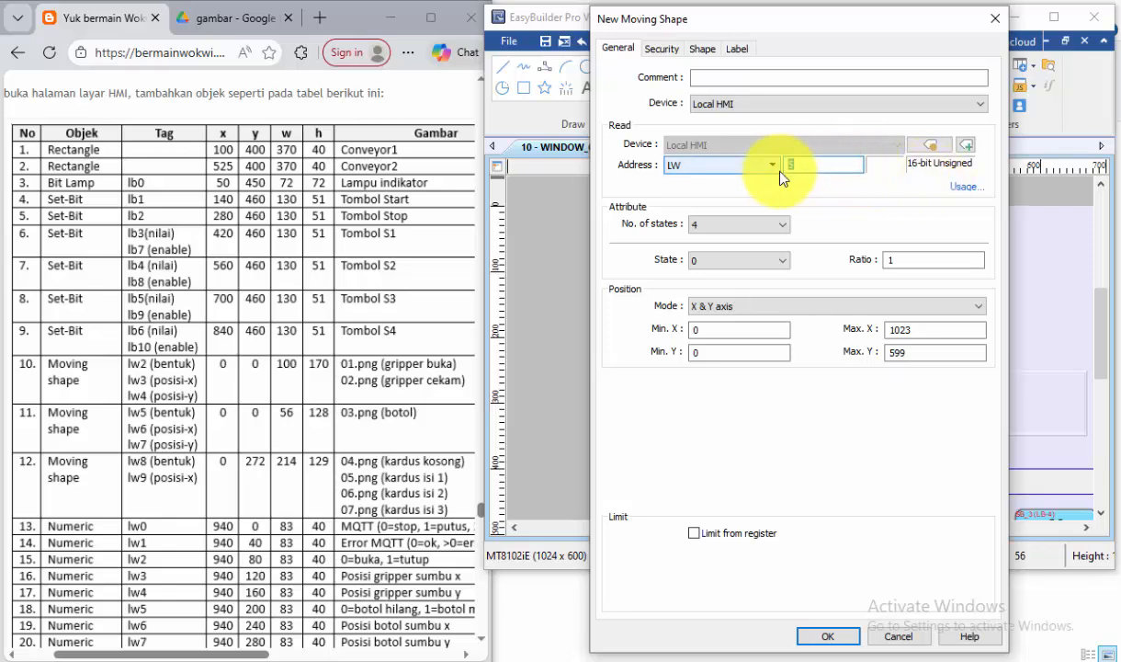
text(8)
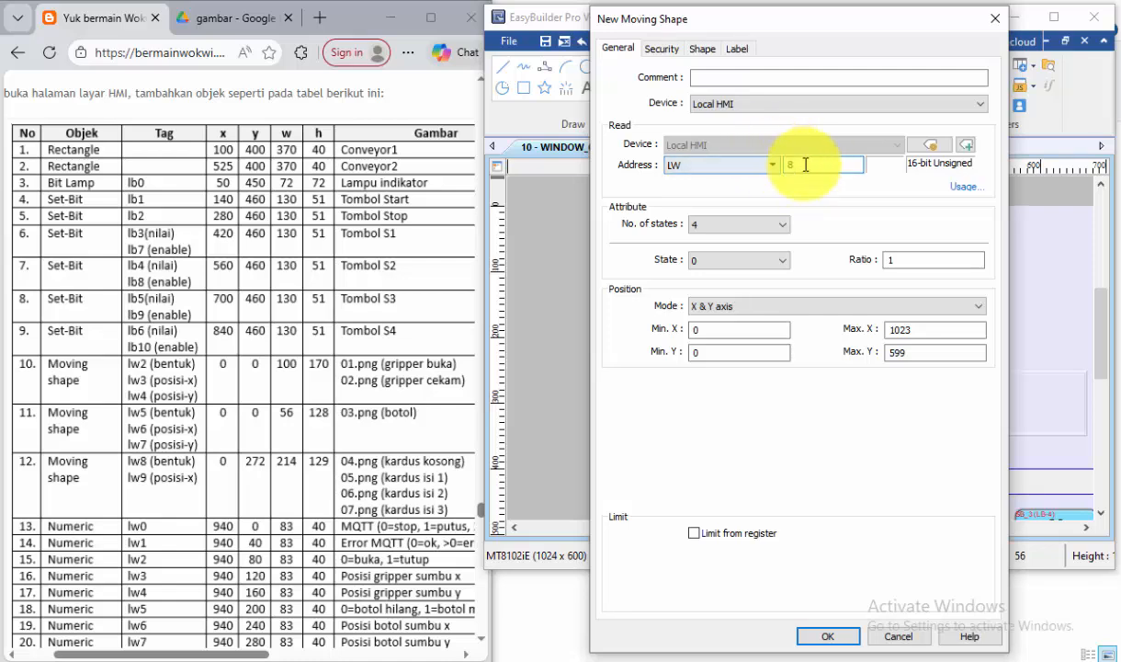
click(859, 306)
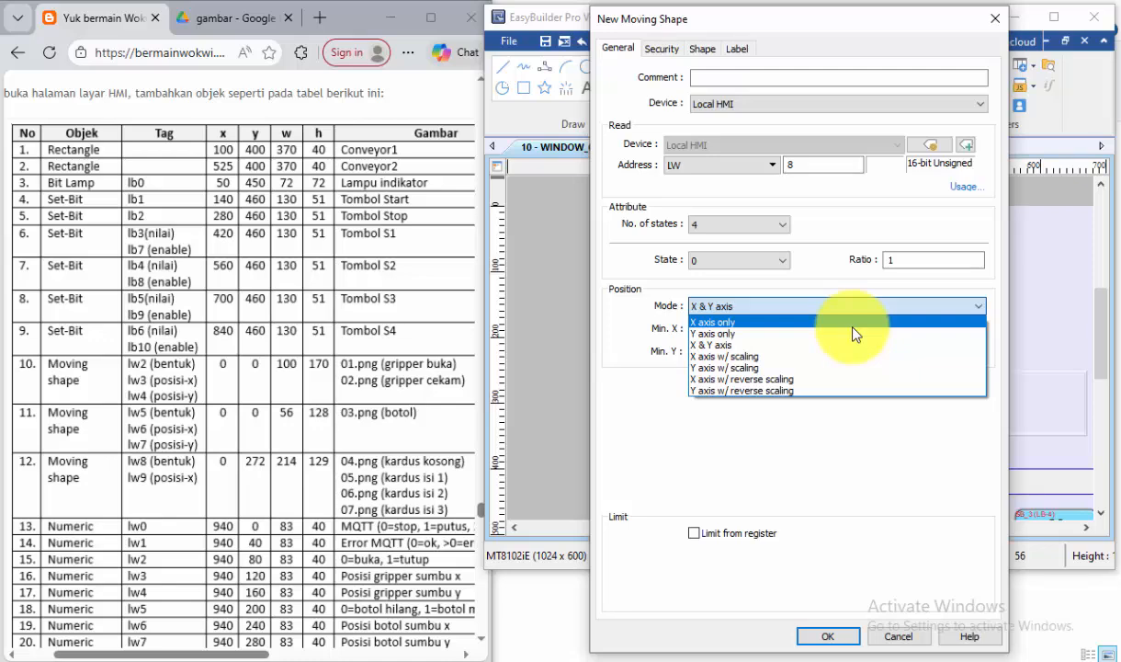
click(853, 323)
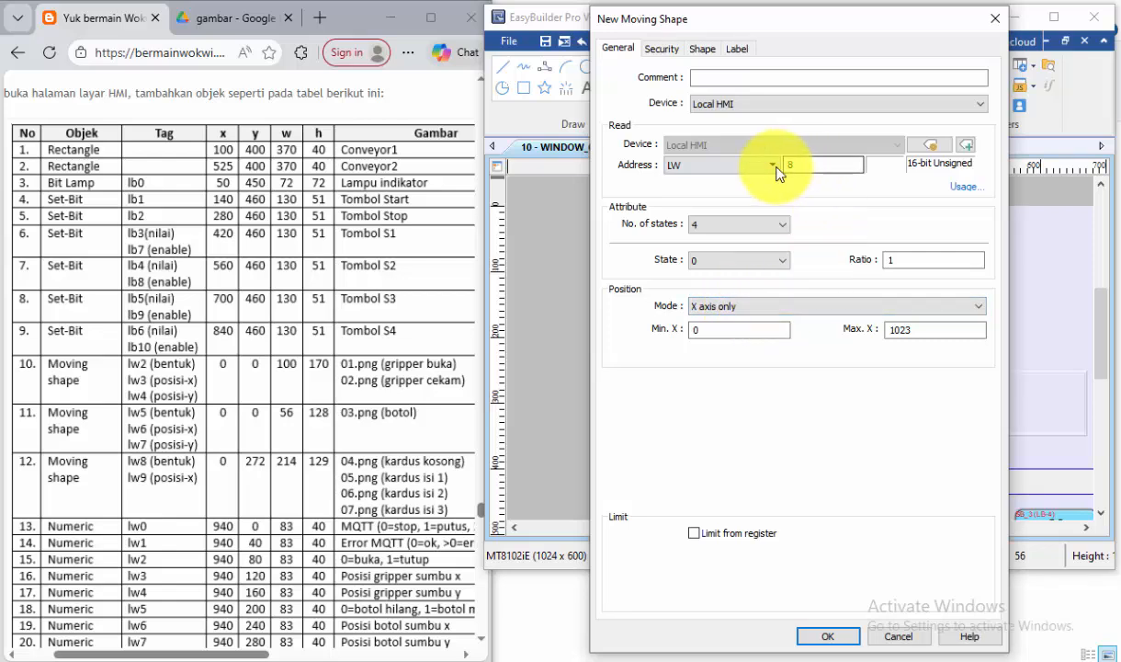
click(967, 187)
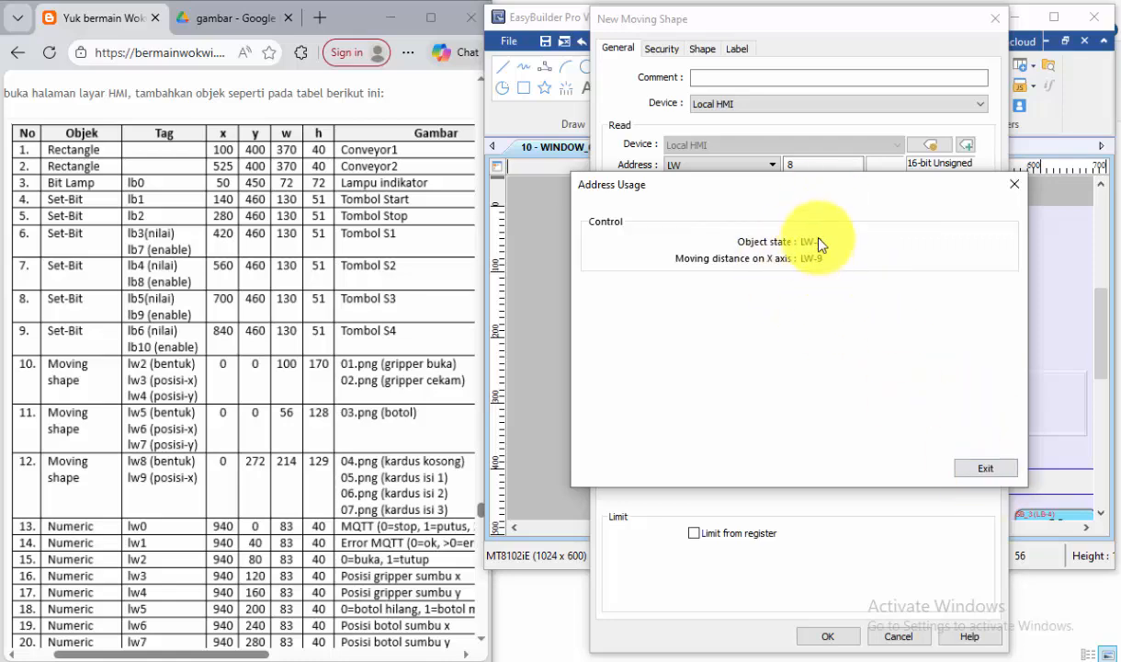
click(985, 468)
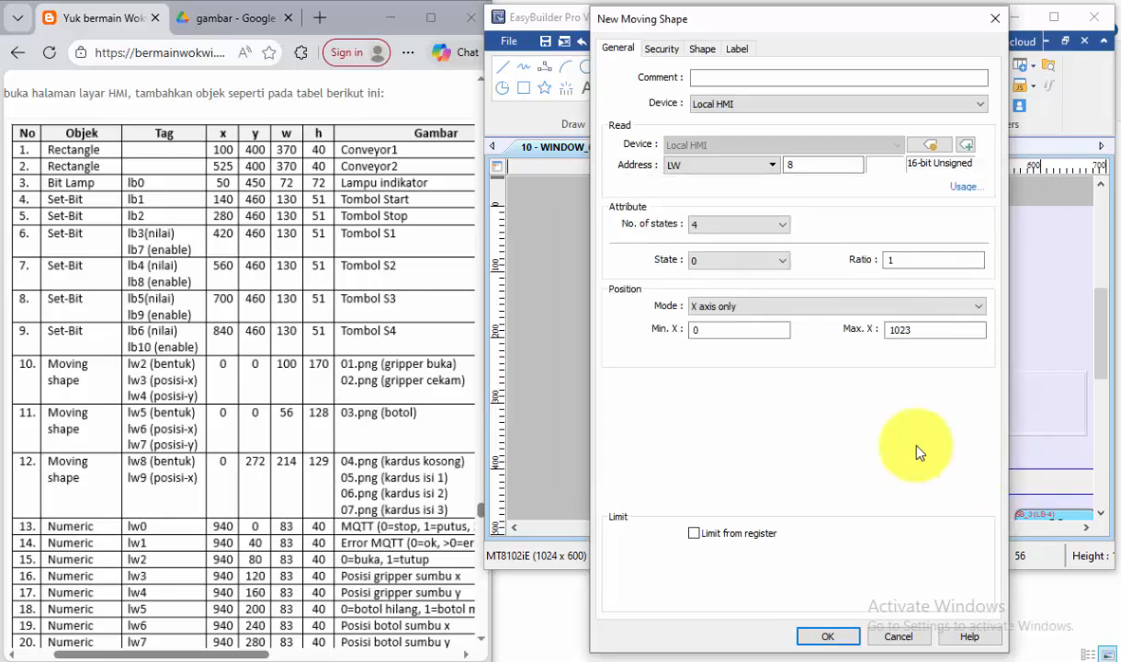
Delete both existing states of picture 11 in the project's picture library for the new moving shape
click(702, 49)
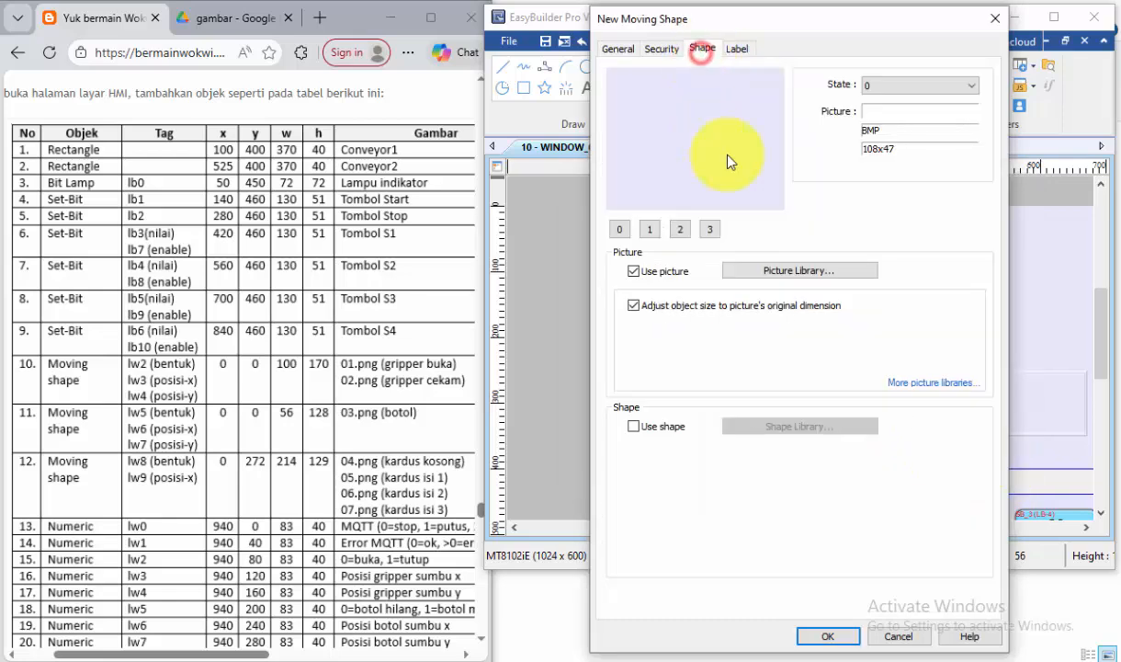
click(817, 275)
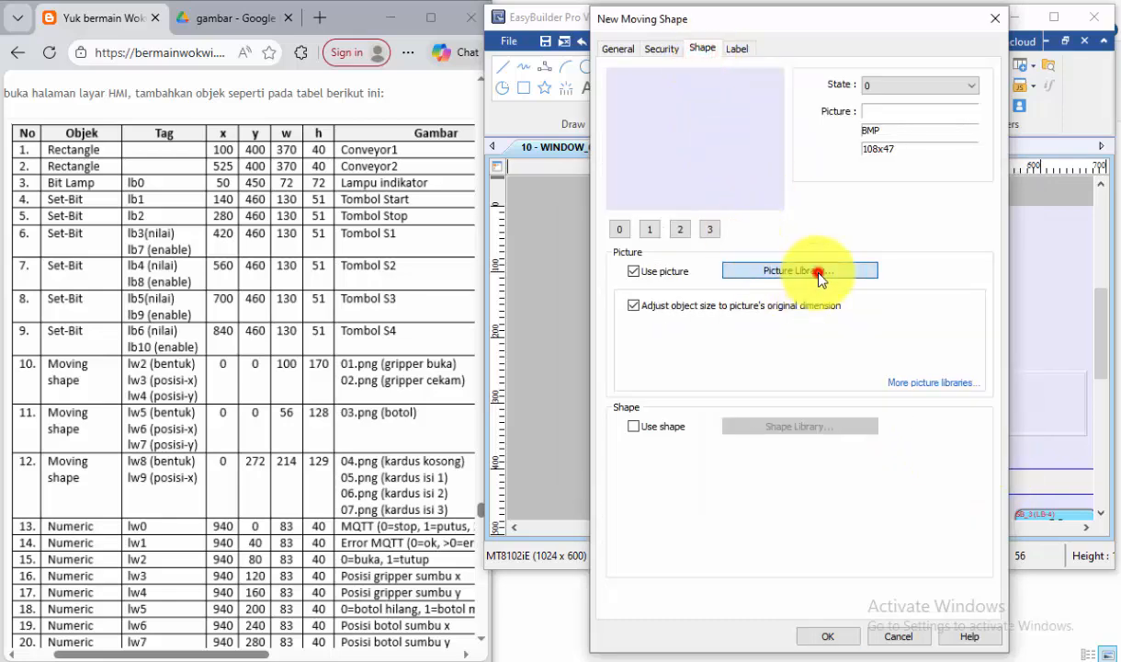
scroll(763, 402, down, 3)
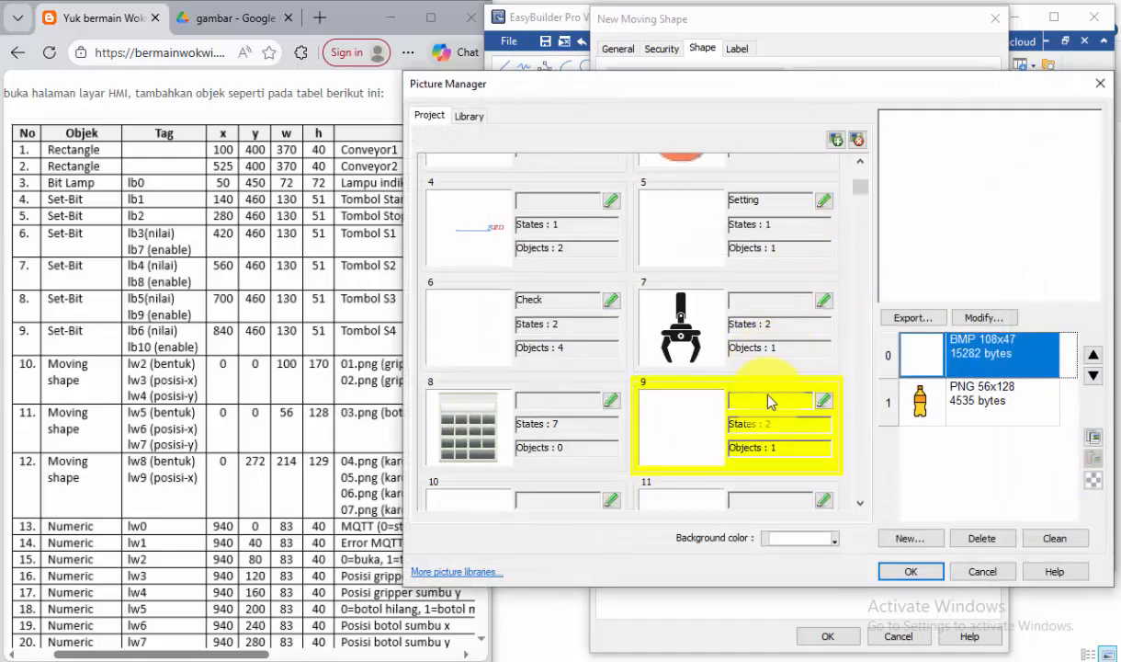
click(681, 401)
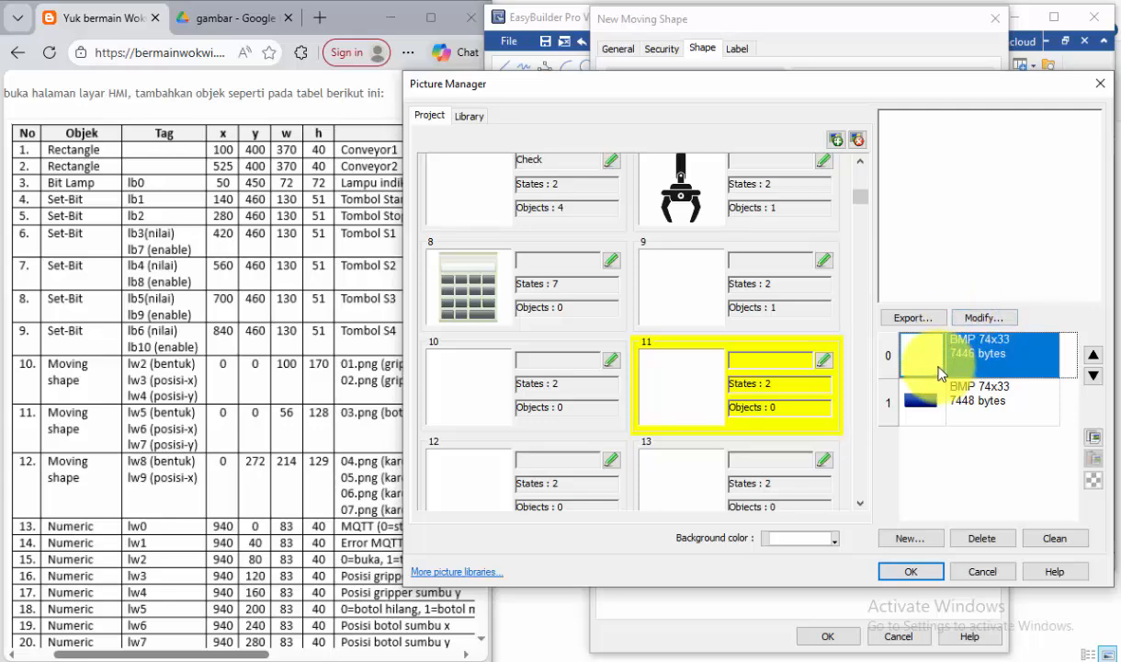
click(957, 540)
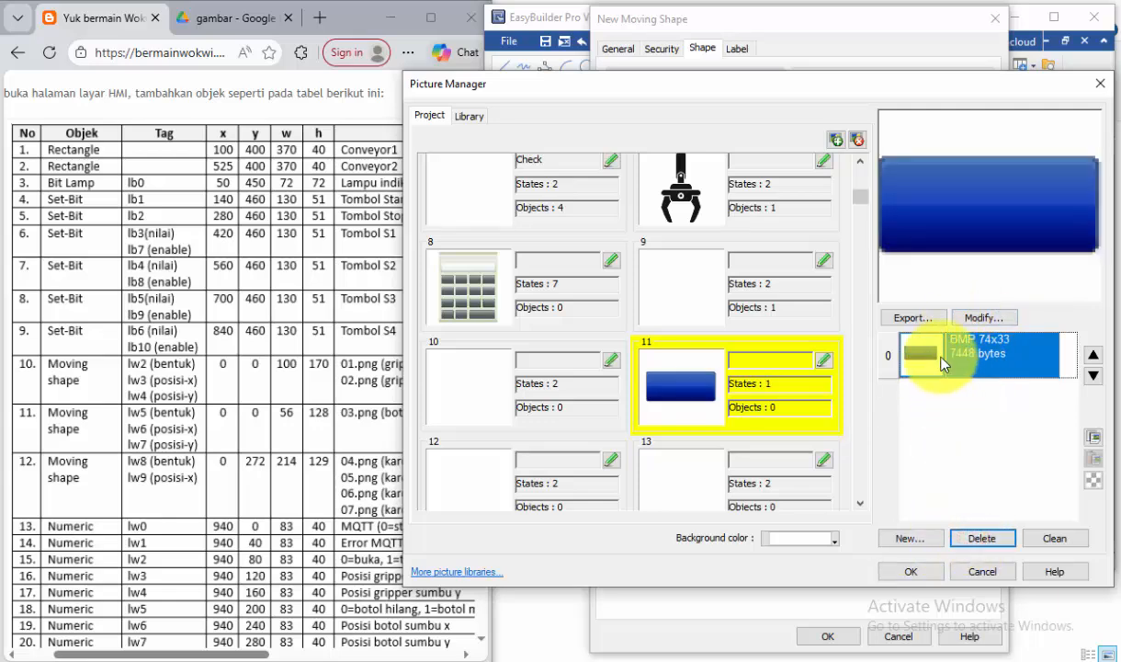
click(995, 541)
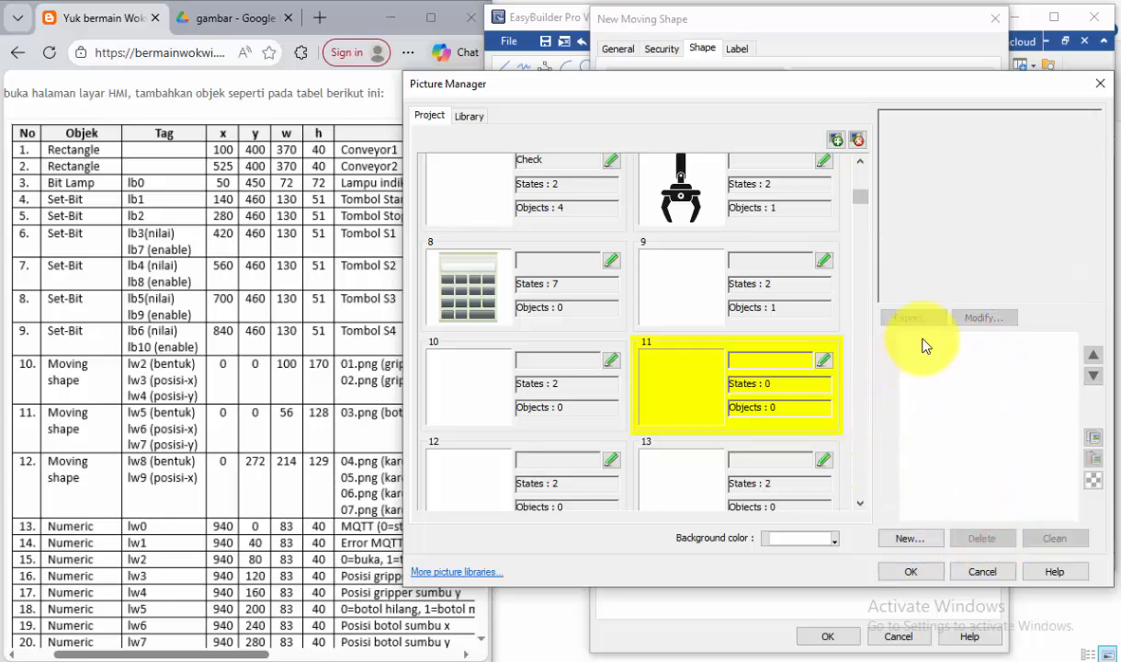
Import 04.png to 07.png as the four states of picture 11 and assign it to the moving shape
click(912, 541)
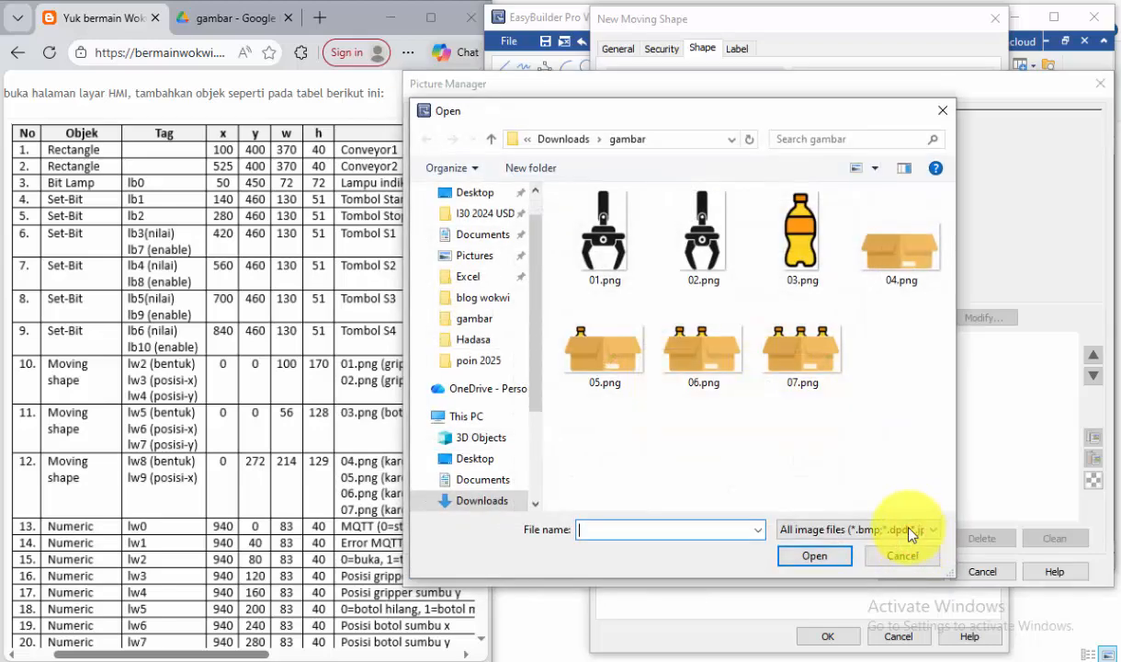
click(905, 262)
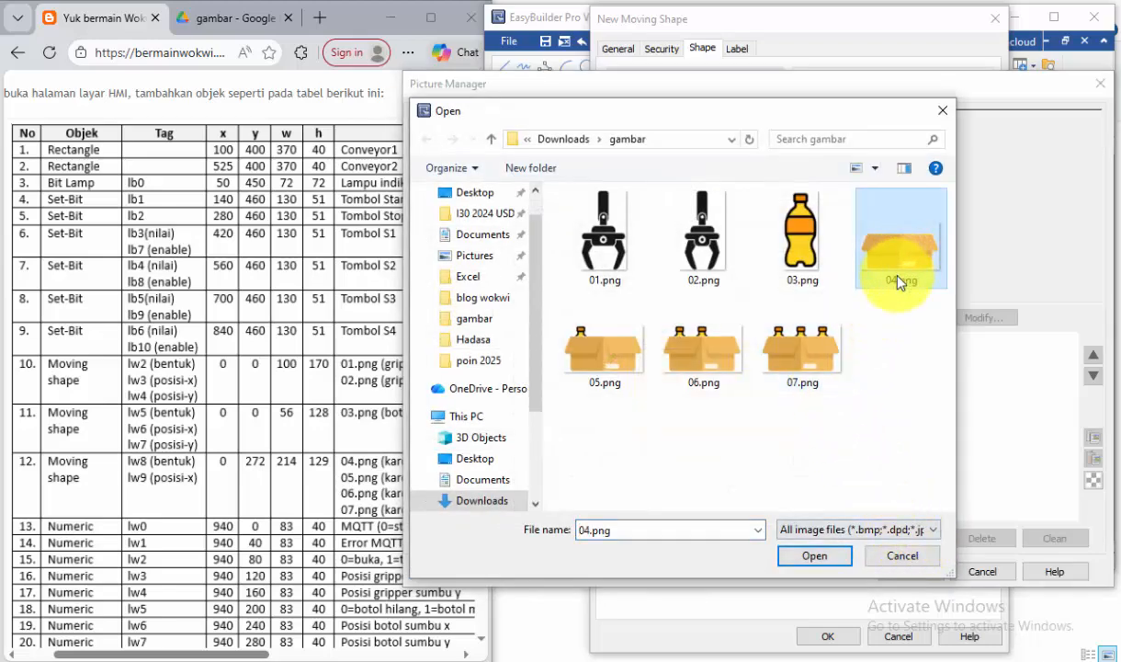
shift+click(799, 347)
click(815, 555)
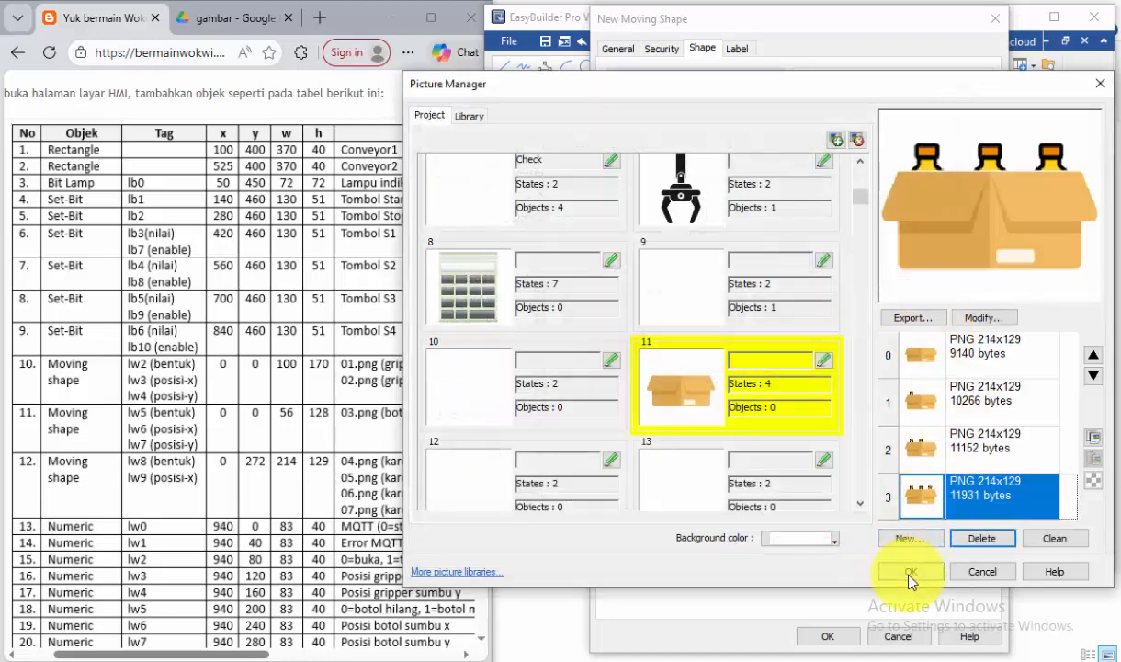
click(909, 572)
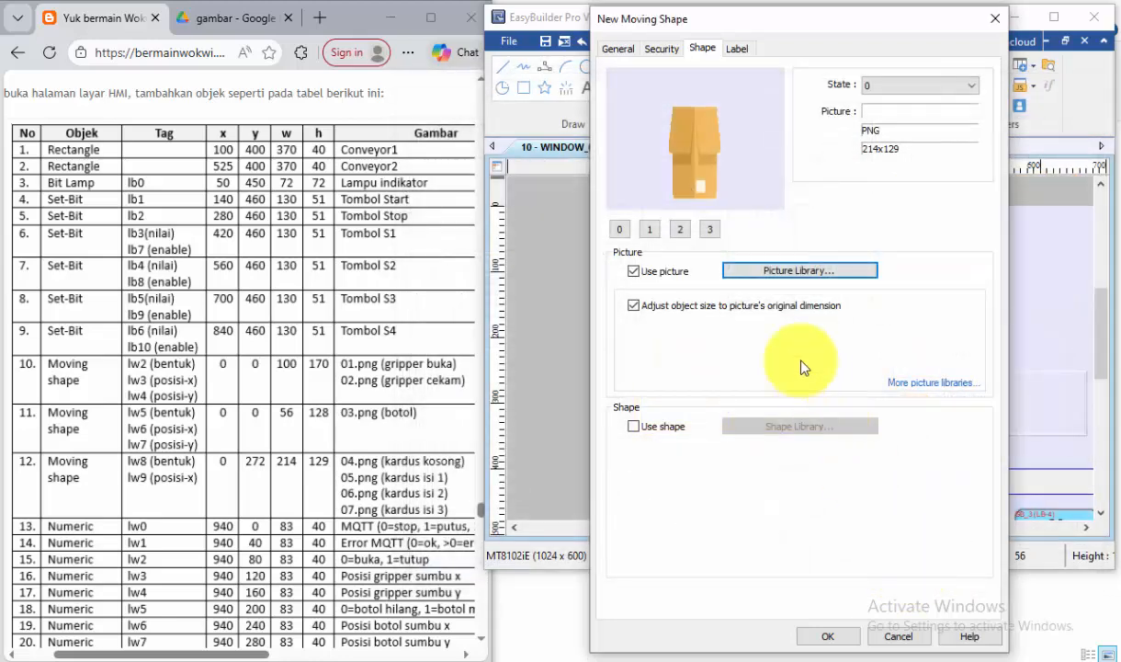
Preview the box picture in states 0 to 3 and place the moving shape at about X 80, Y 200
click(649, 230)
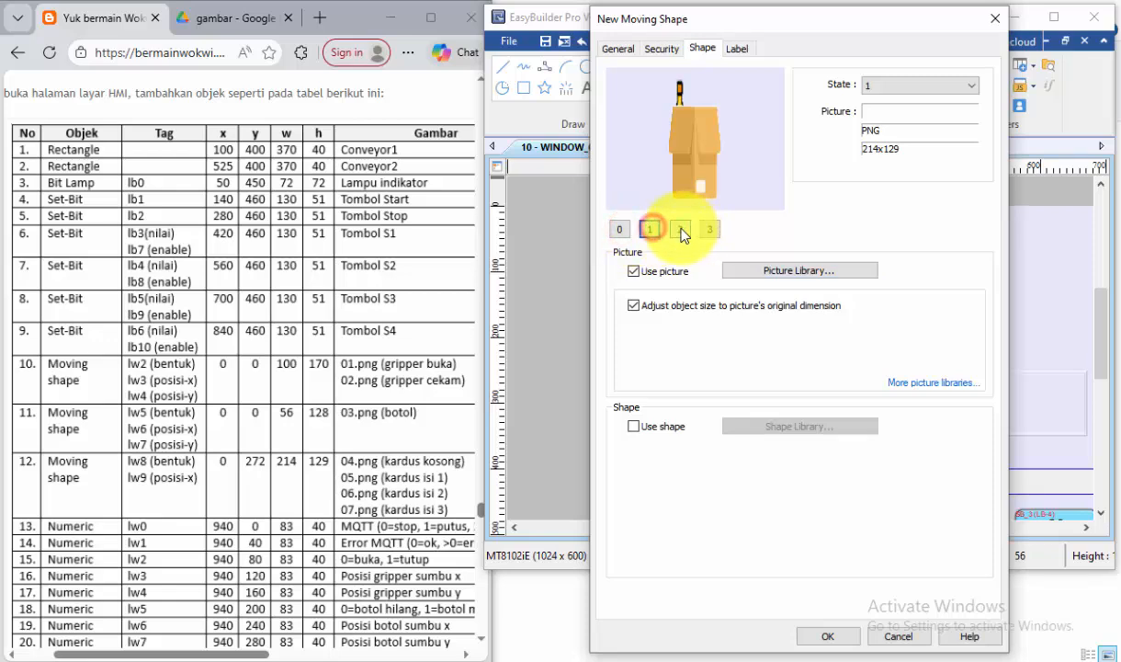
click(681, 229)
click(706, 228)
click(618, 229)
click(648, 229)
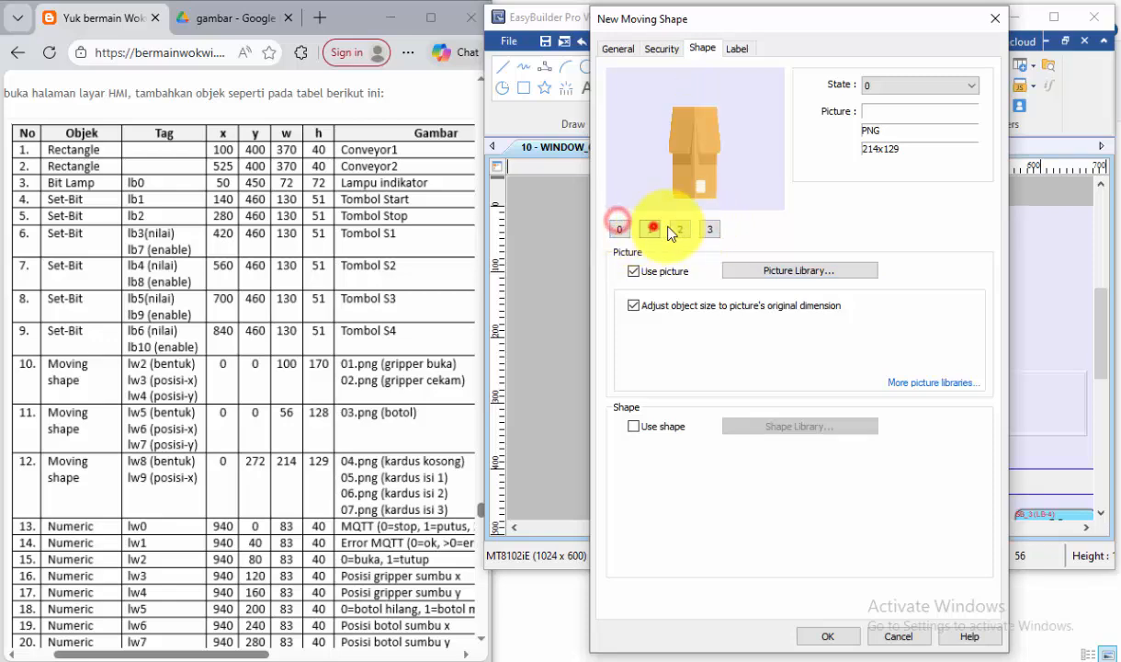
click(680, 229)
click(706, 230)
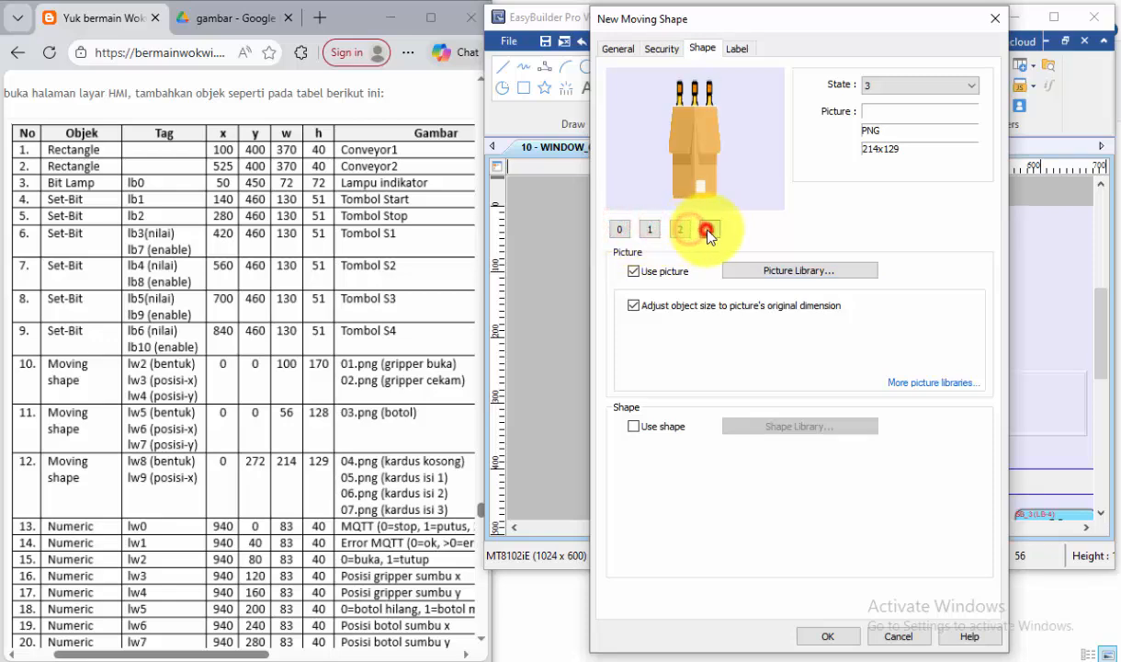
click(848, 638)
click(704, 340)
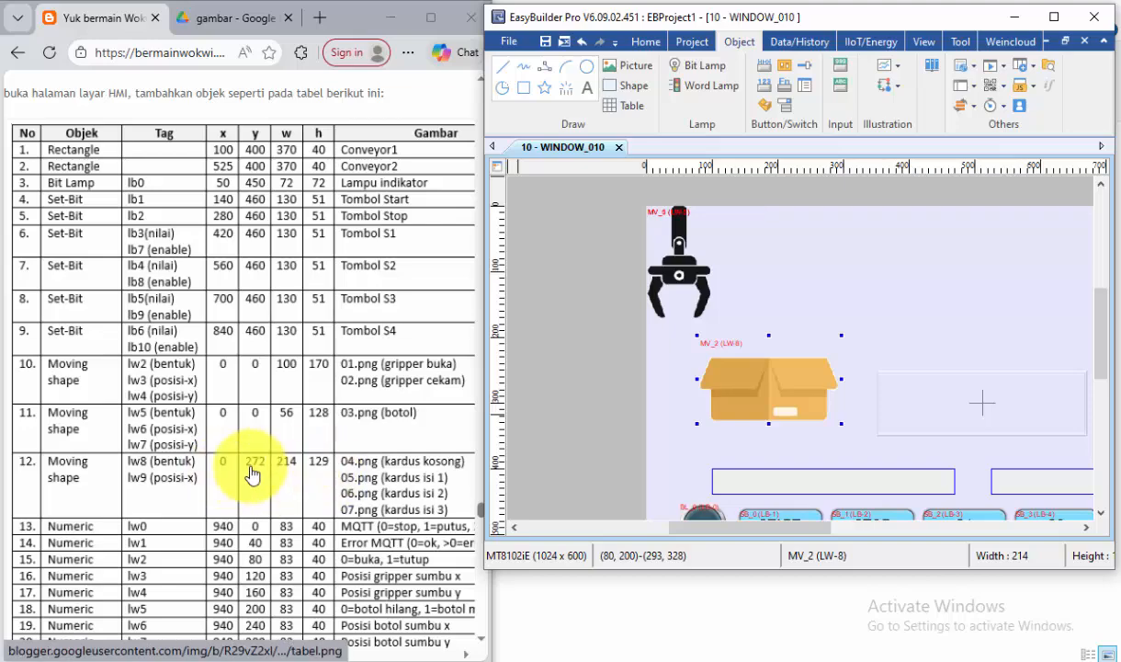
Set the box moving shape's position to X 0, Y 272 in its properties
double_click(726, 368)
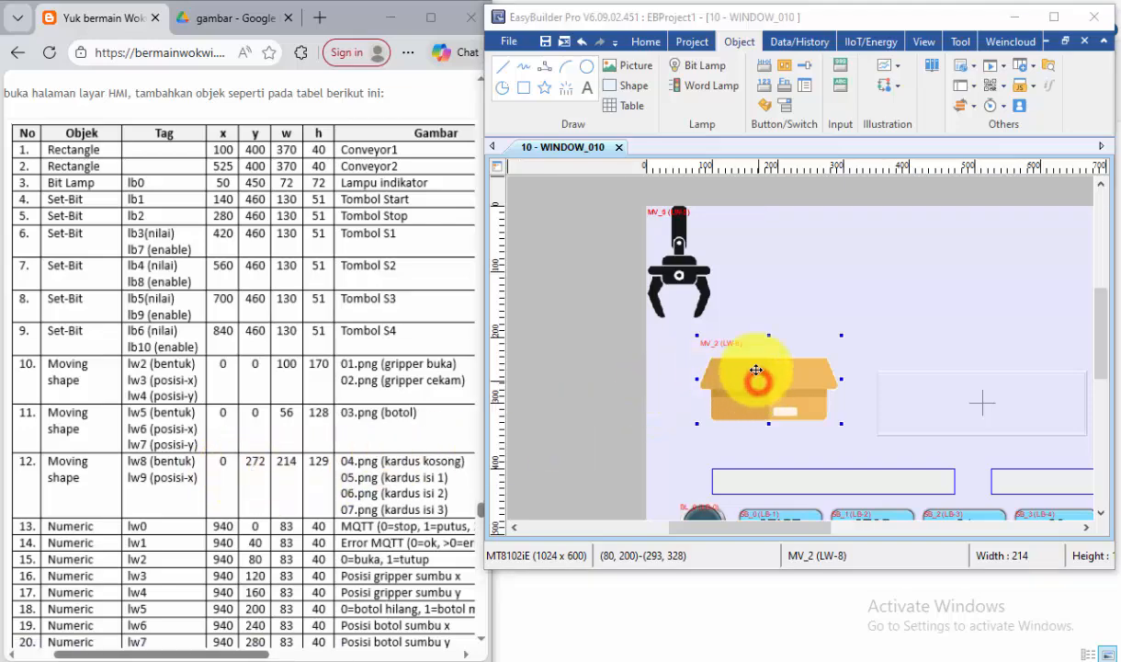
click(775, 49)
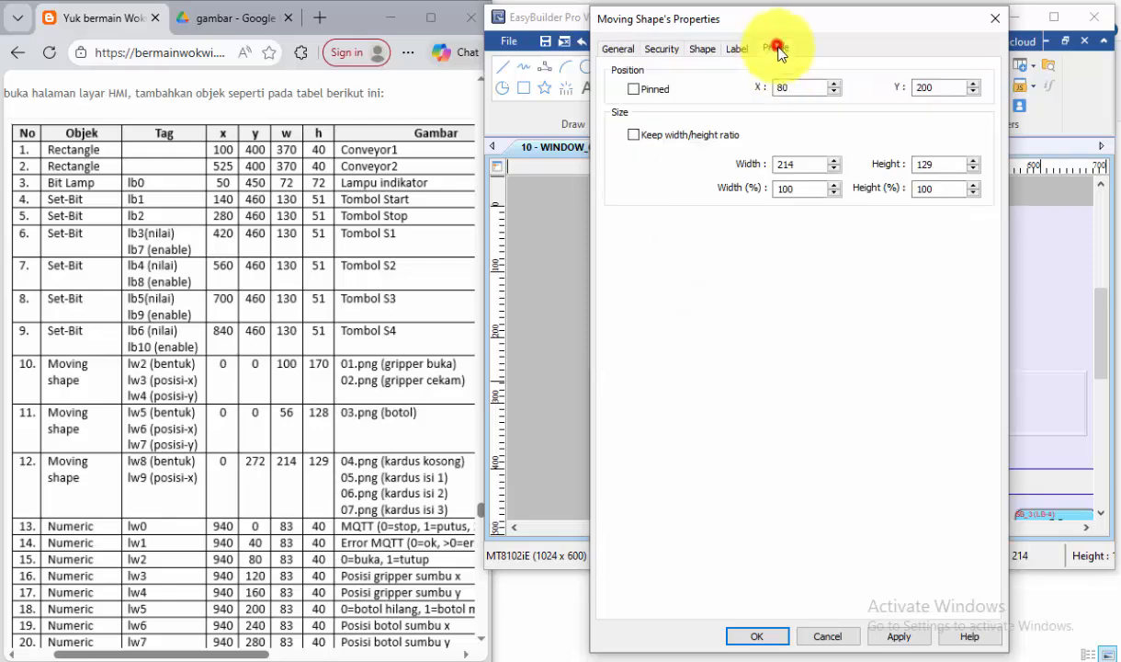
click(798, 87)
drag(798, 87, 764, 95)
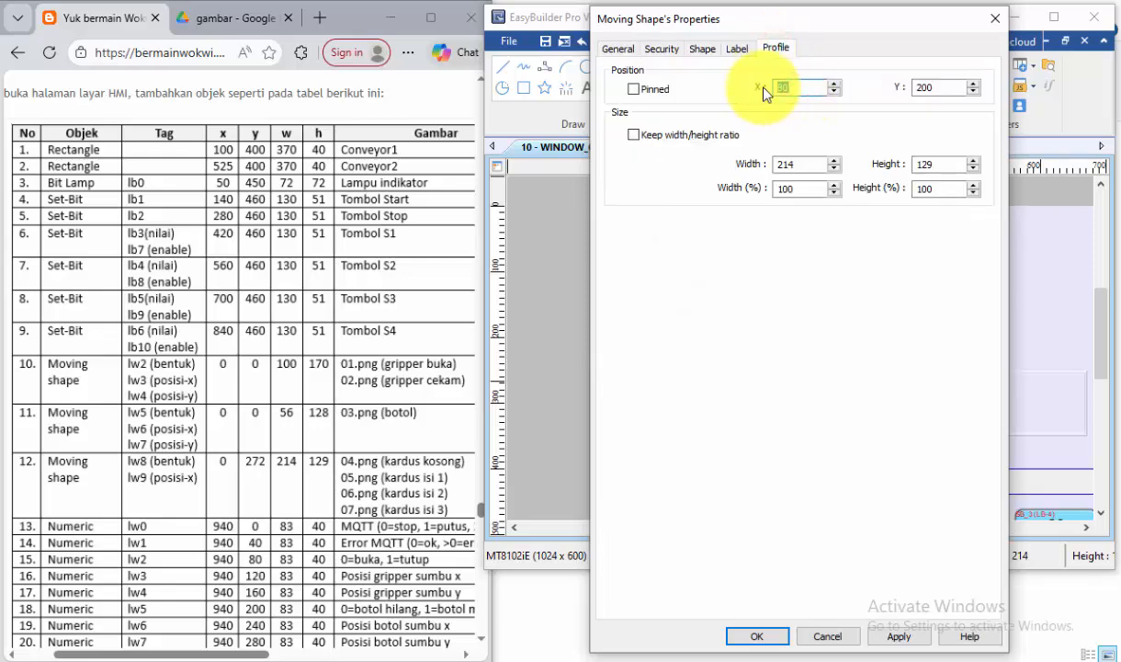
text(0)
drag(936, 89, 884, 86)
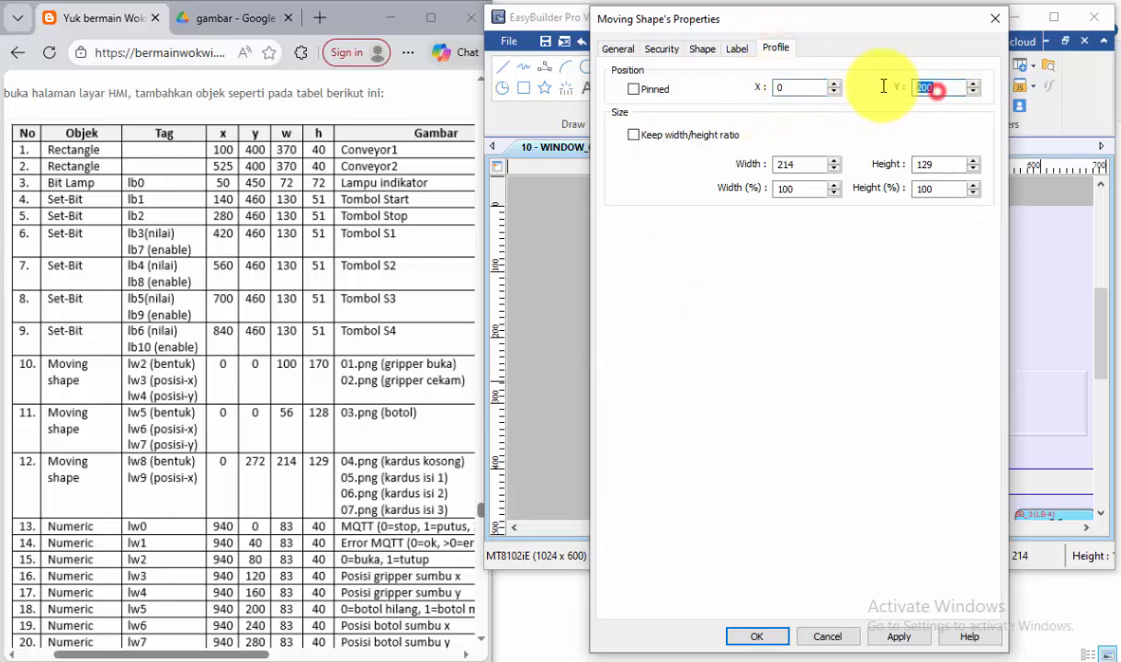
text(272)
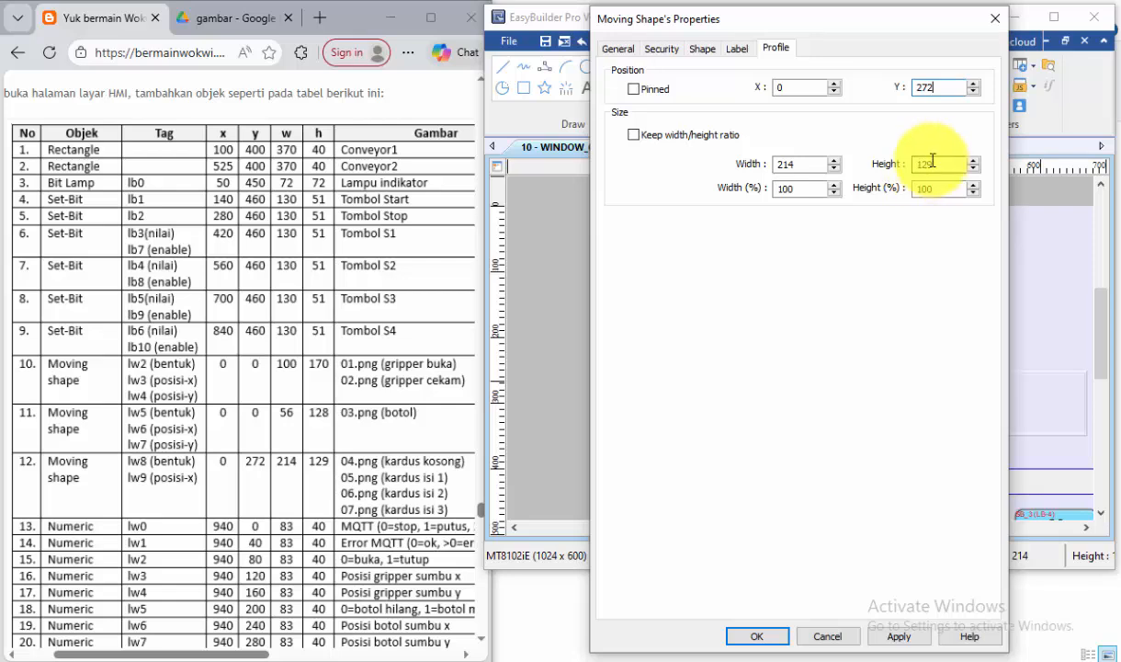
click(759, 636)
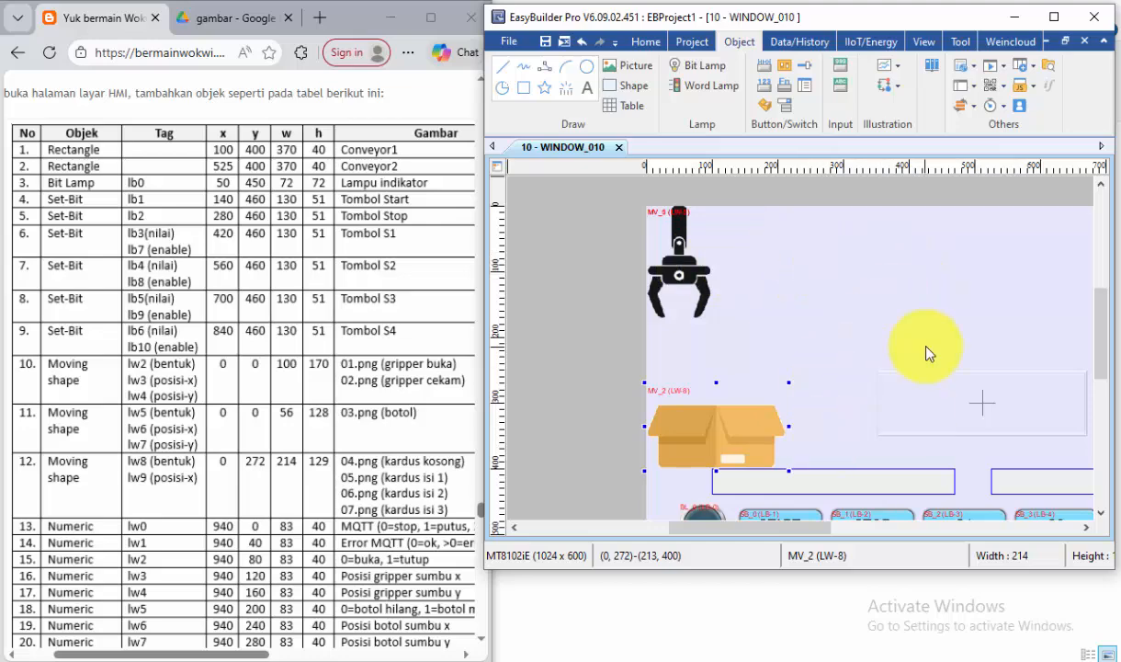
Bring the blog table's numeric rows 13 to 22 into view and resize both windows so their descriptions are fully readable
scroll(926, 352, down, 2)
scroll(926, 352, up, 1)
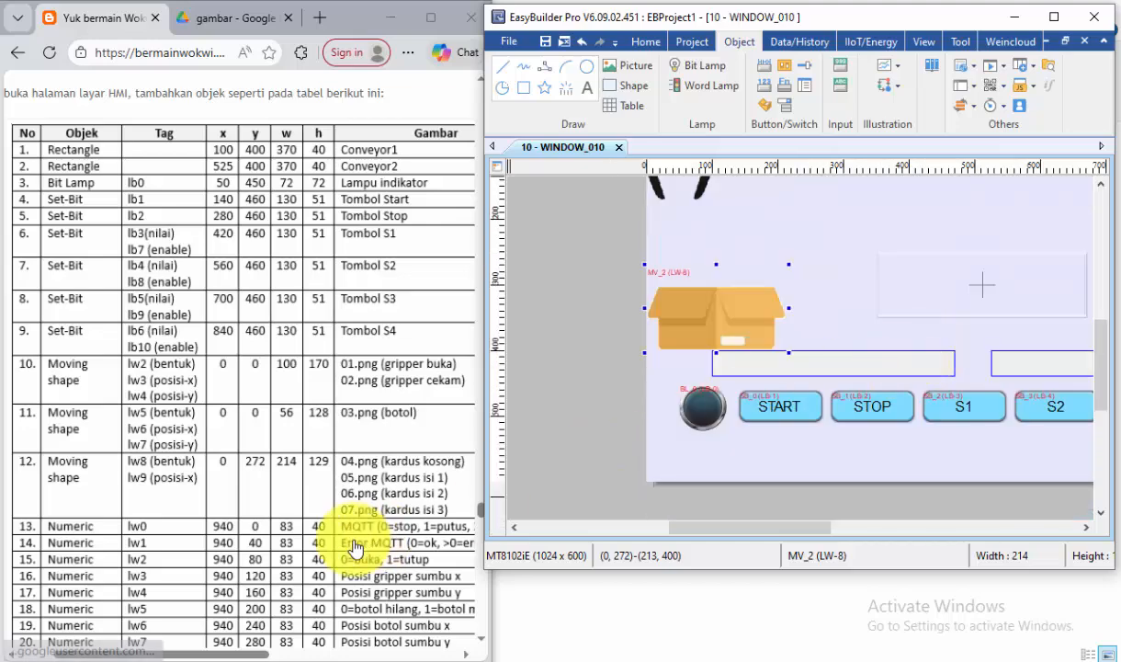
scroll(354, 542, down, 3)
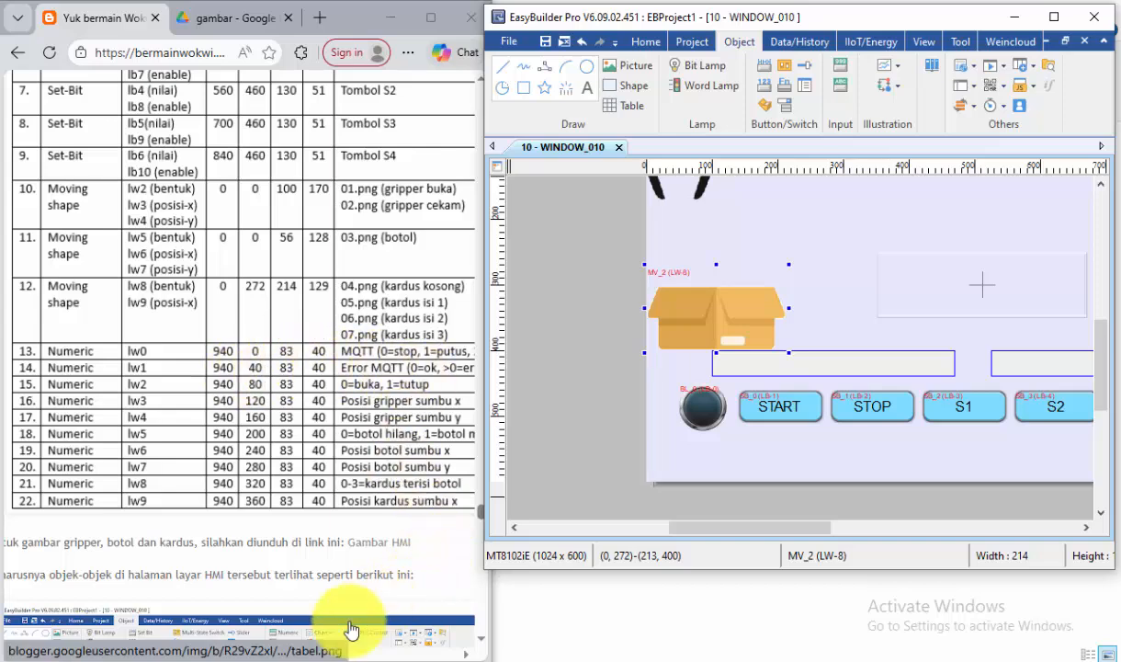
drag(486, 220, 569, 220)
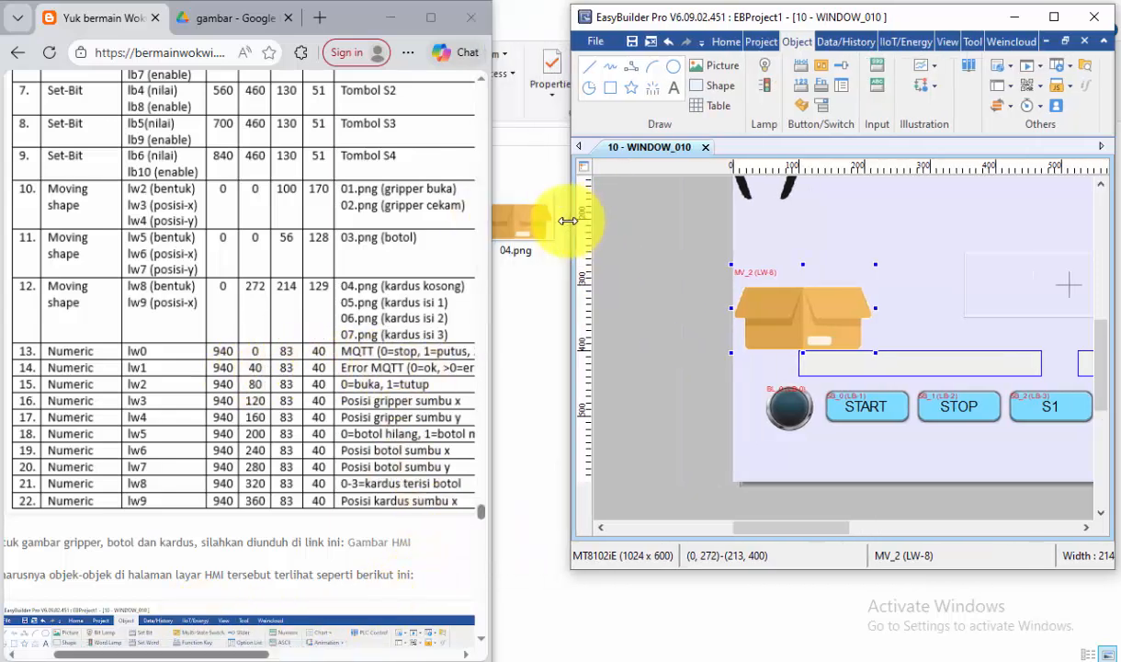
drag(492, 225, 591, 229)
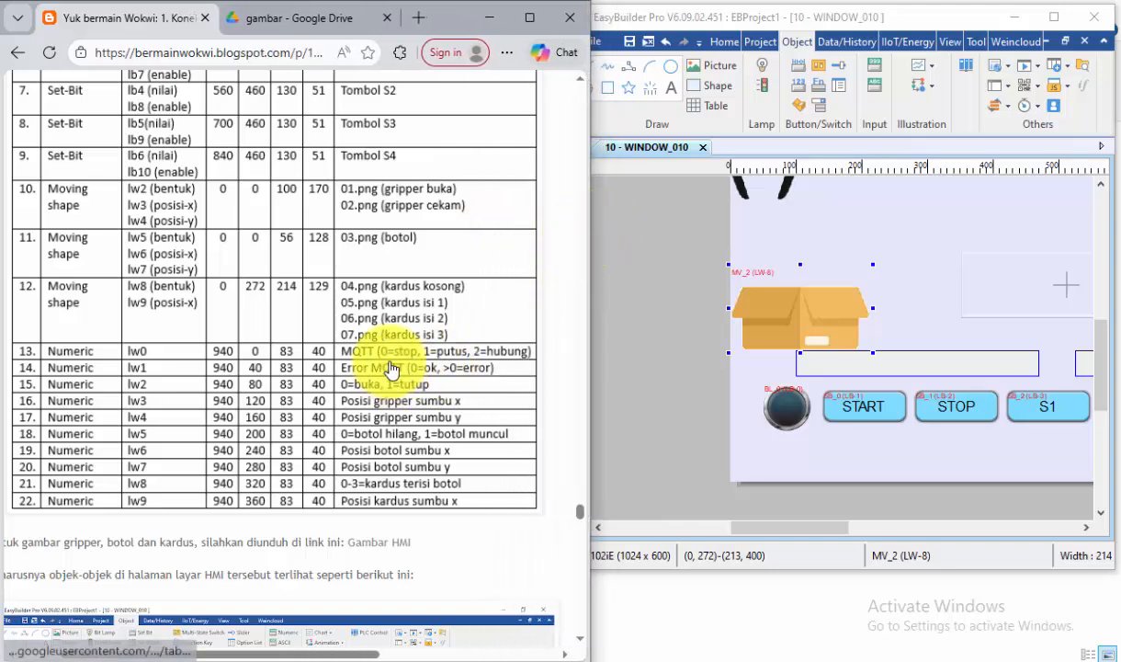
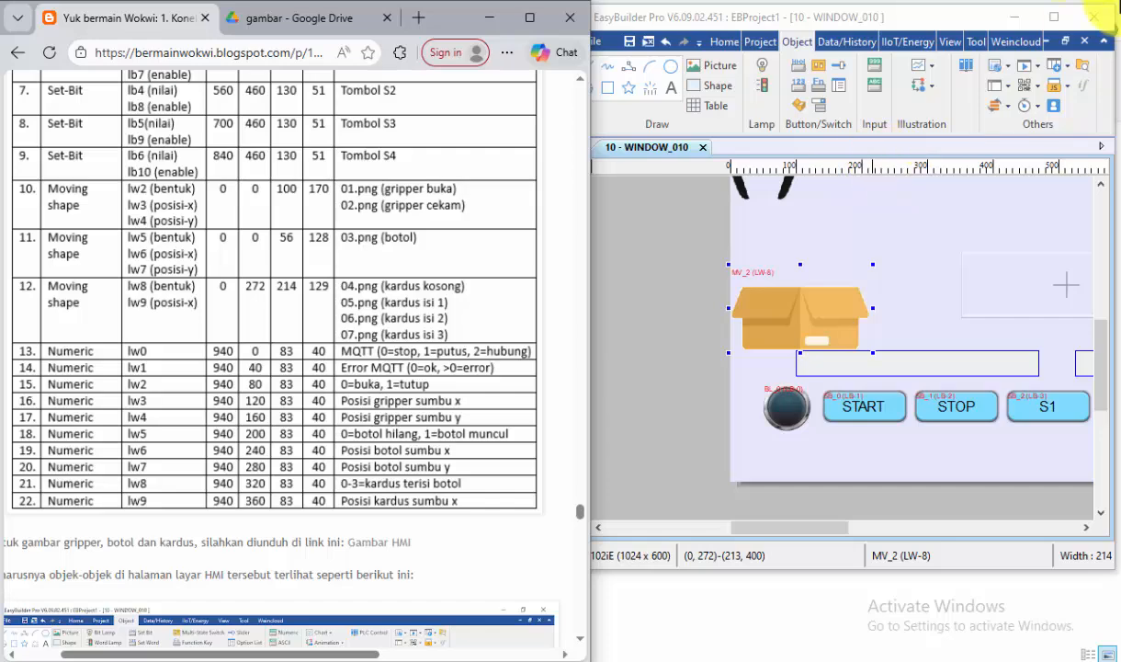
Create a numeric display reading LW 0 with input disabled and place it at X 940, Y 0
click(1054, 17)
scroll(875, 237, up, 3)
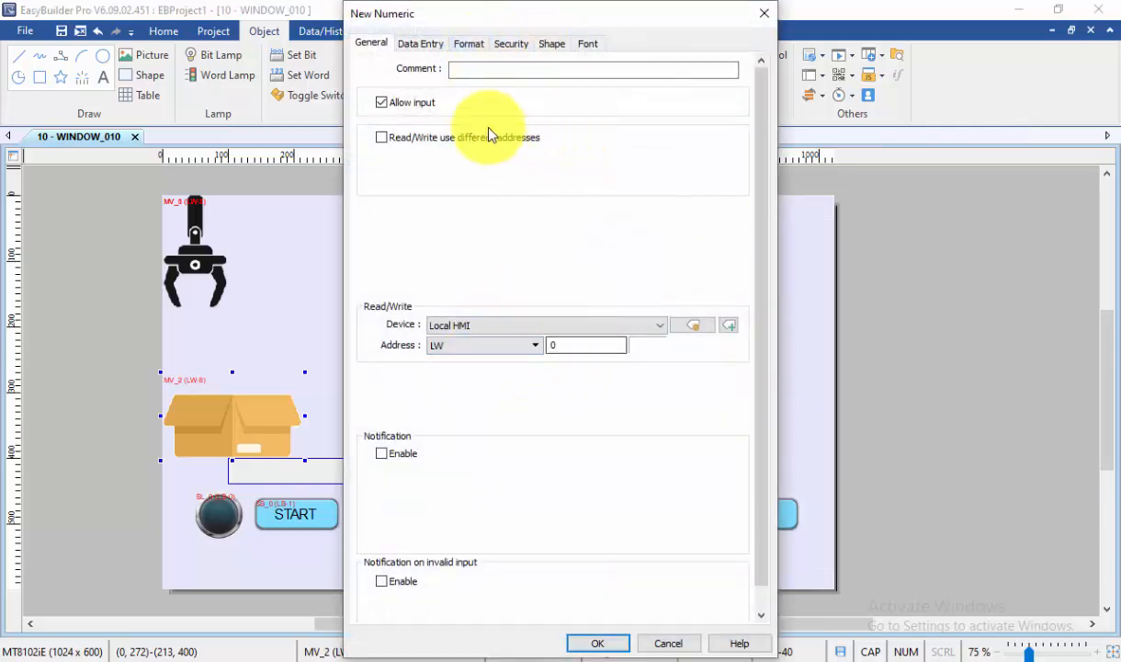
click(381, 101)
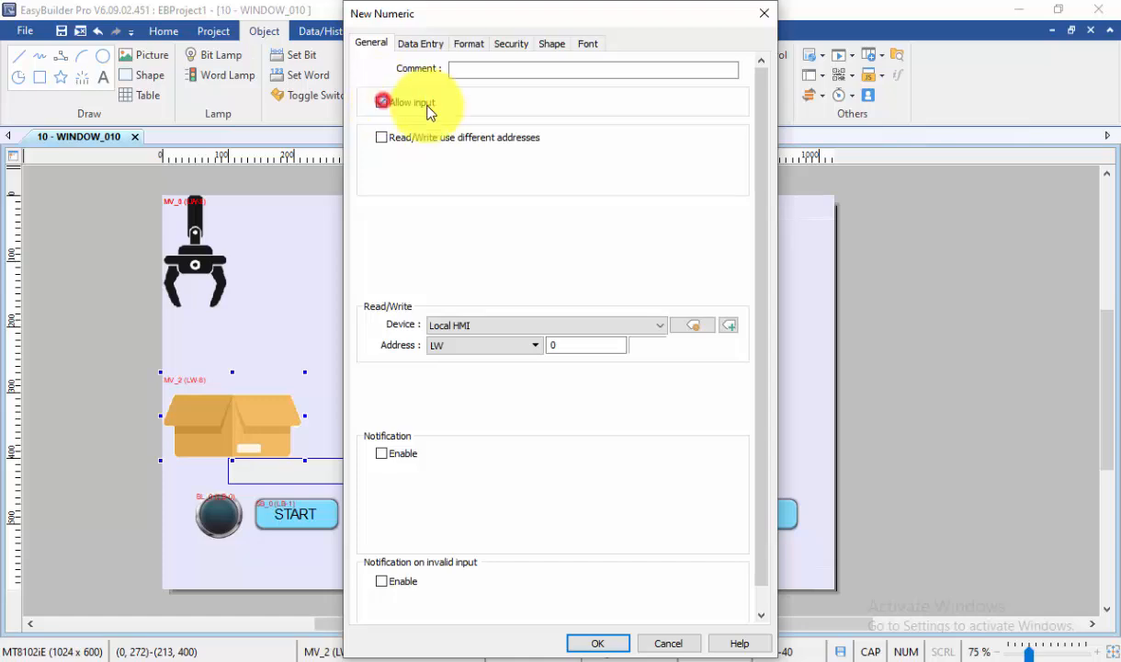
click(597, 641)
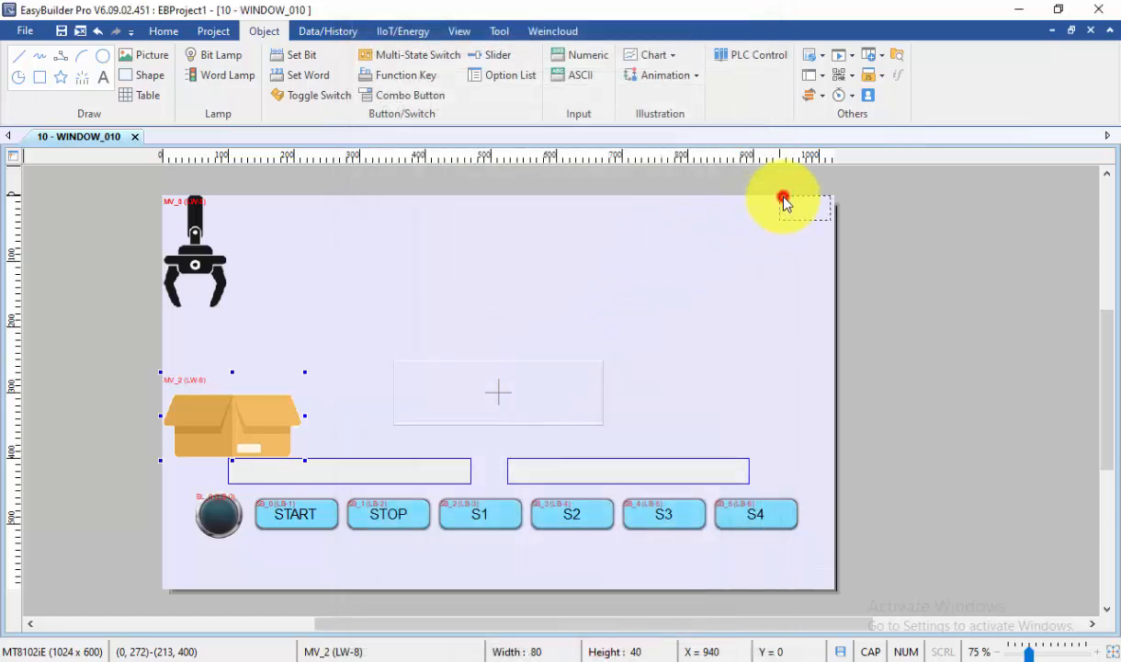
click(795, 214)
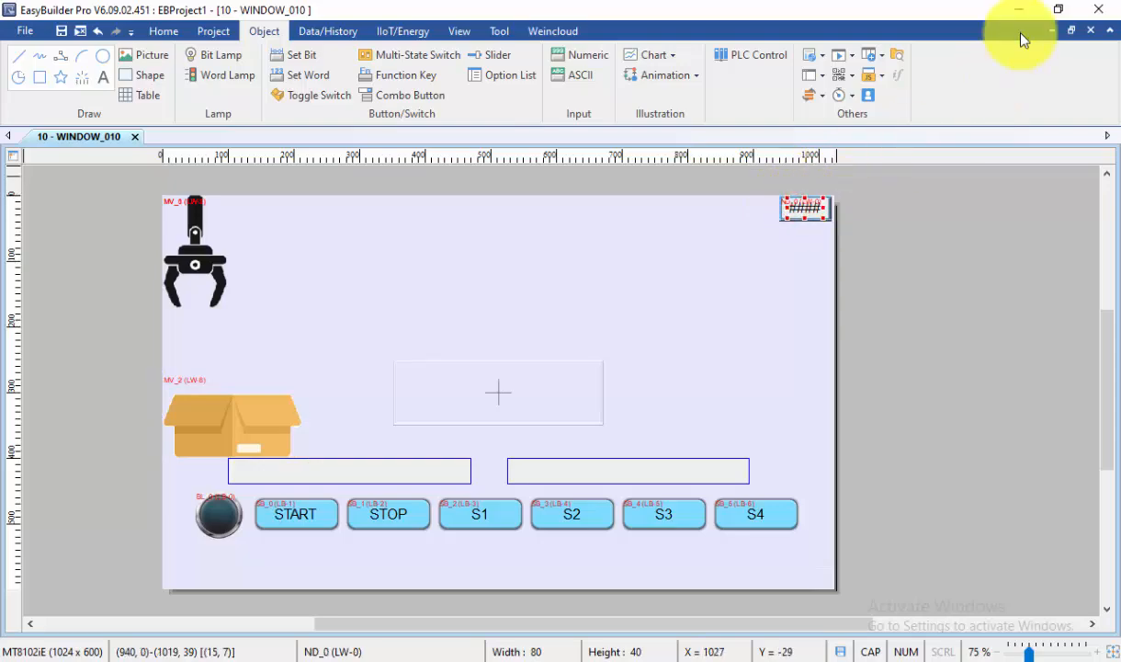
Set the new numeric display's width to 83, checking the position and size against row 13 of the table
click(1058, 8)
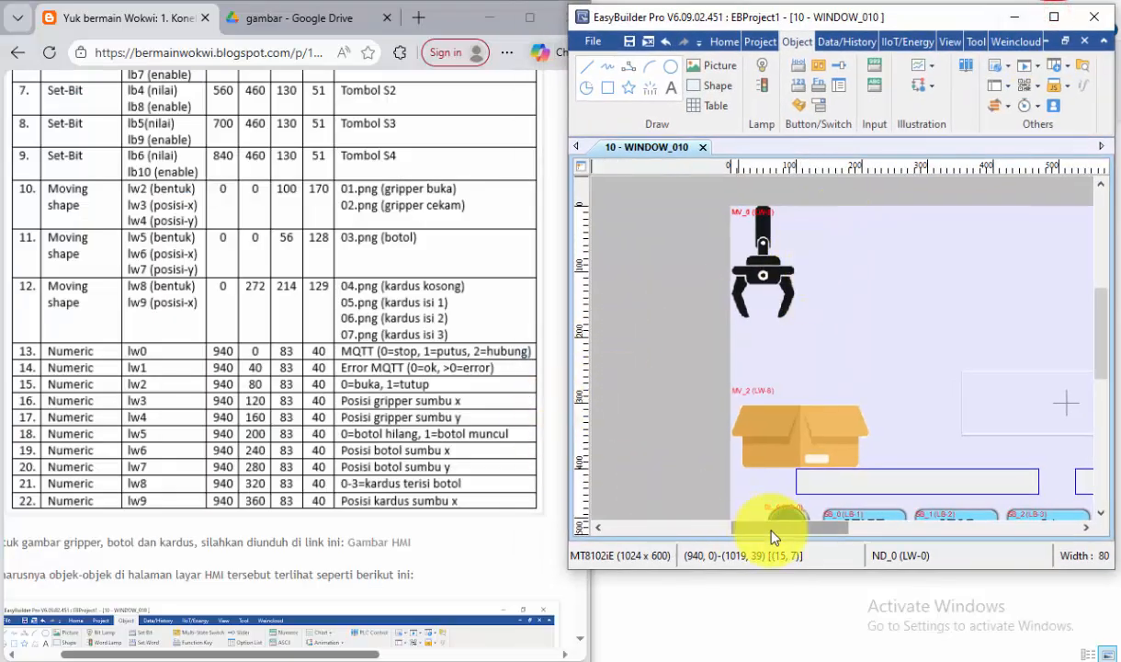
drag(776, 526, 836, 528)
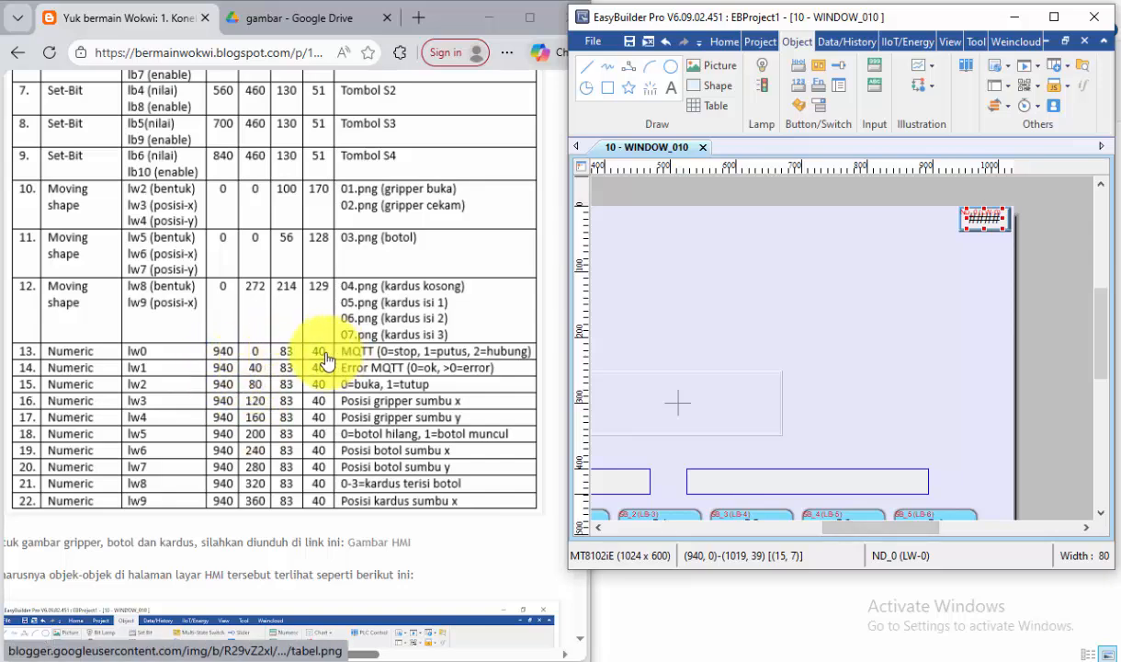
double_click(991, 217)
click(850, 42)
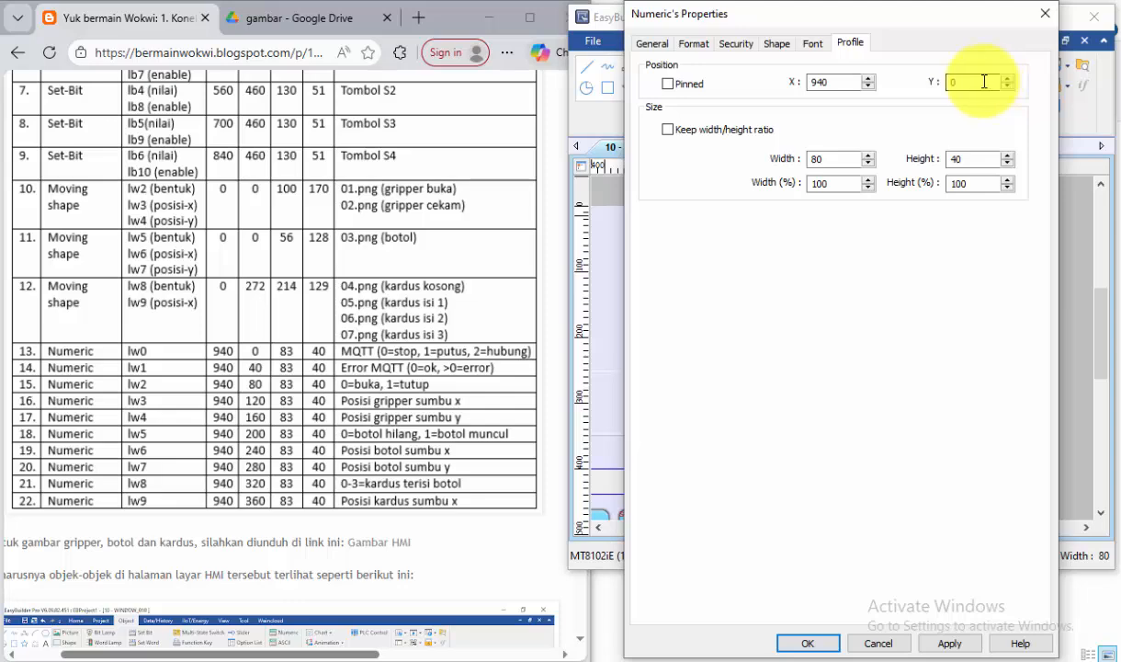
double_click(810, 159)
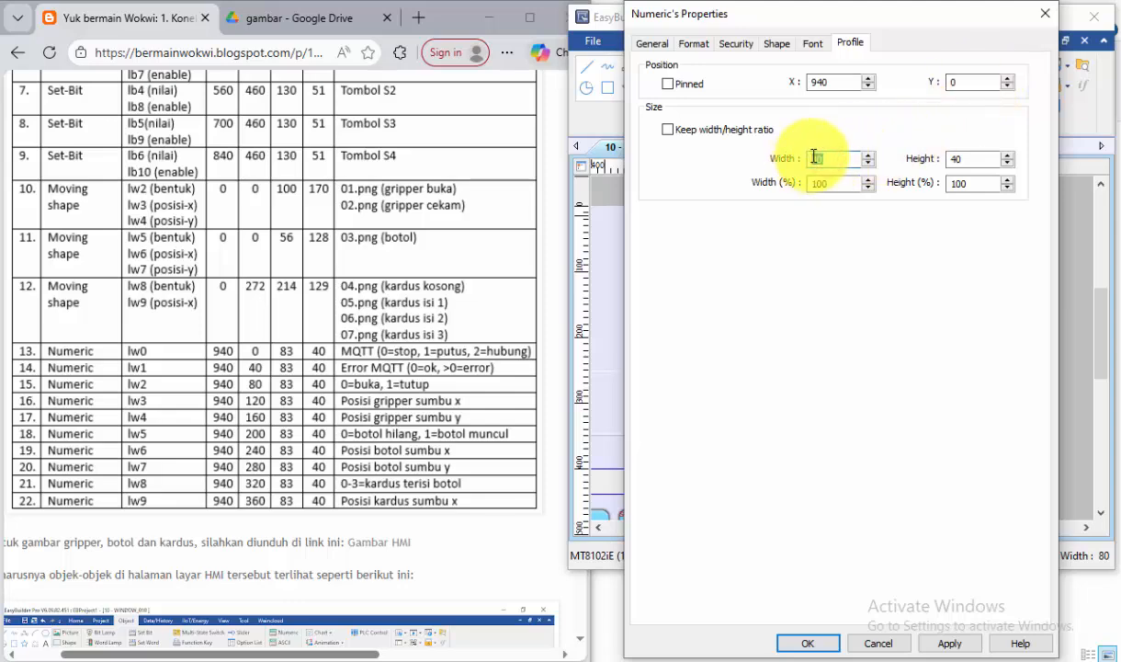
text(83)
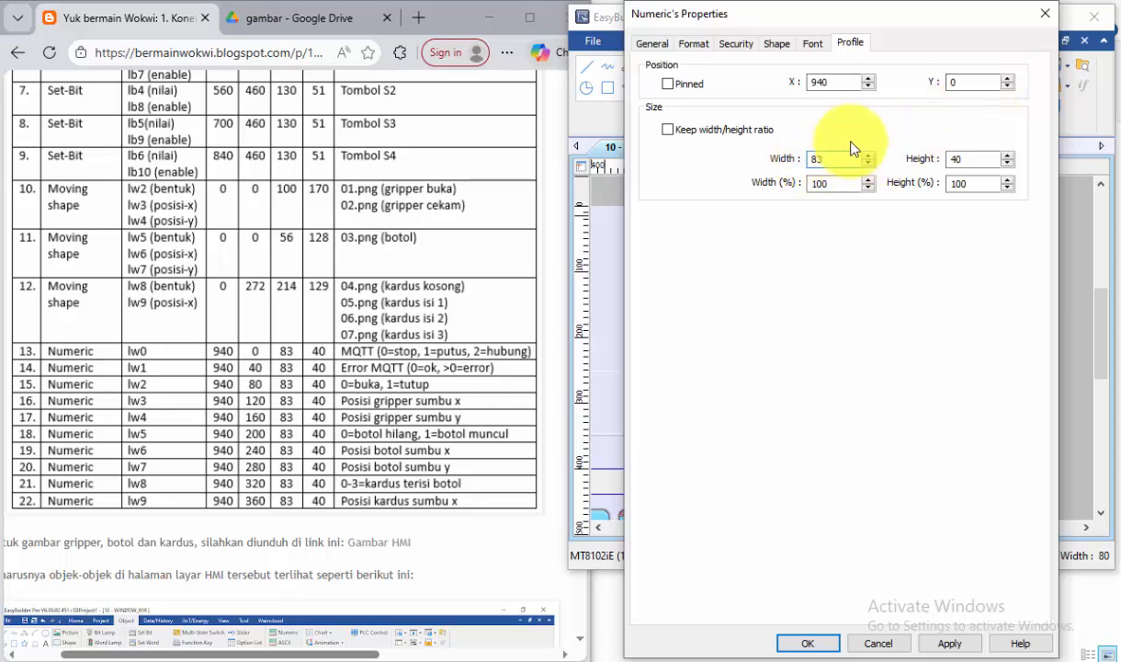
click(802, 642)
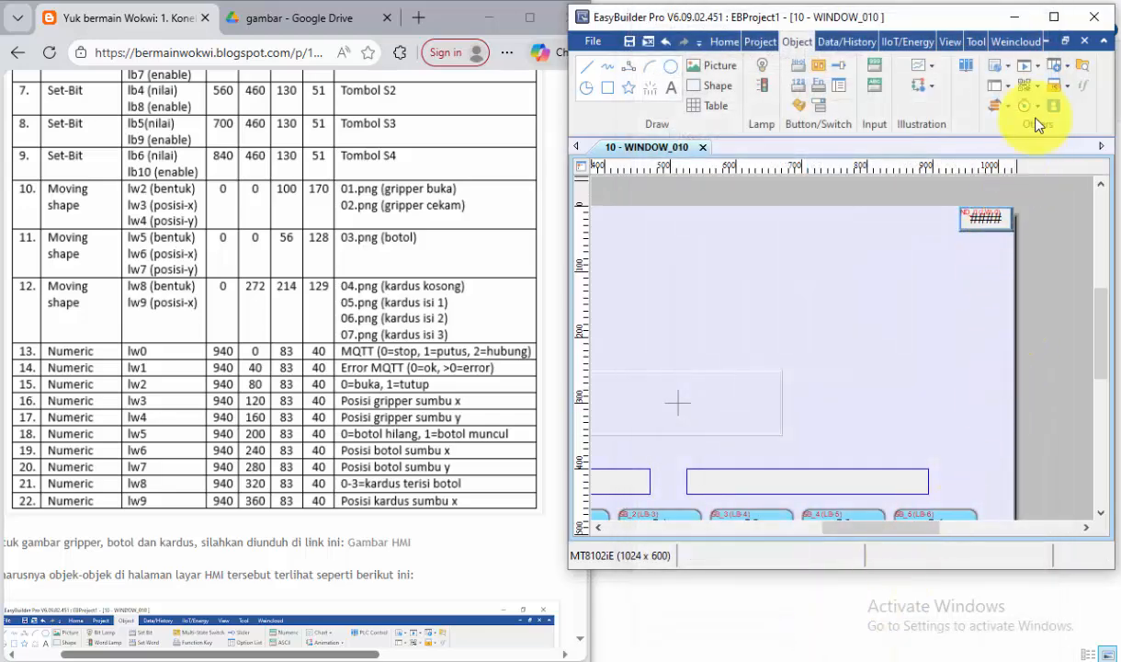
Make four copies of the numeric display and stack them below it at X 940, Y 40, 80, 120 and 160
click(1052, 16)
click(425, 213)
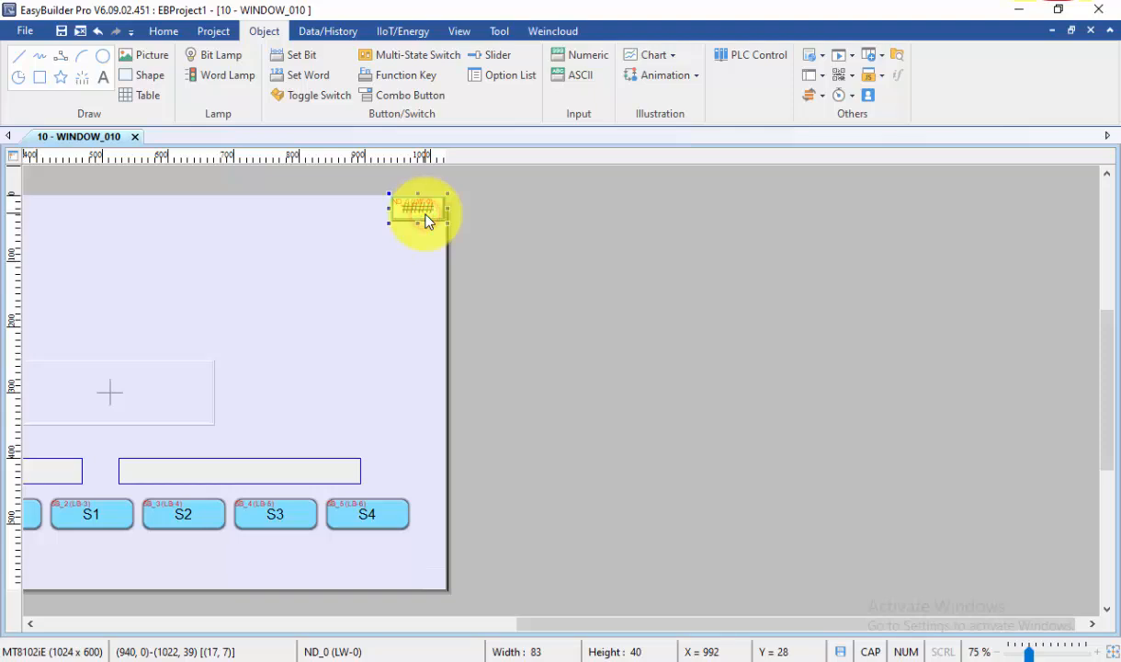
click(394, 258)
key(ctrl+v)
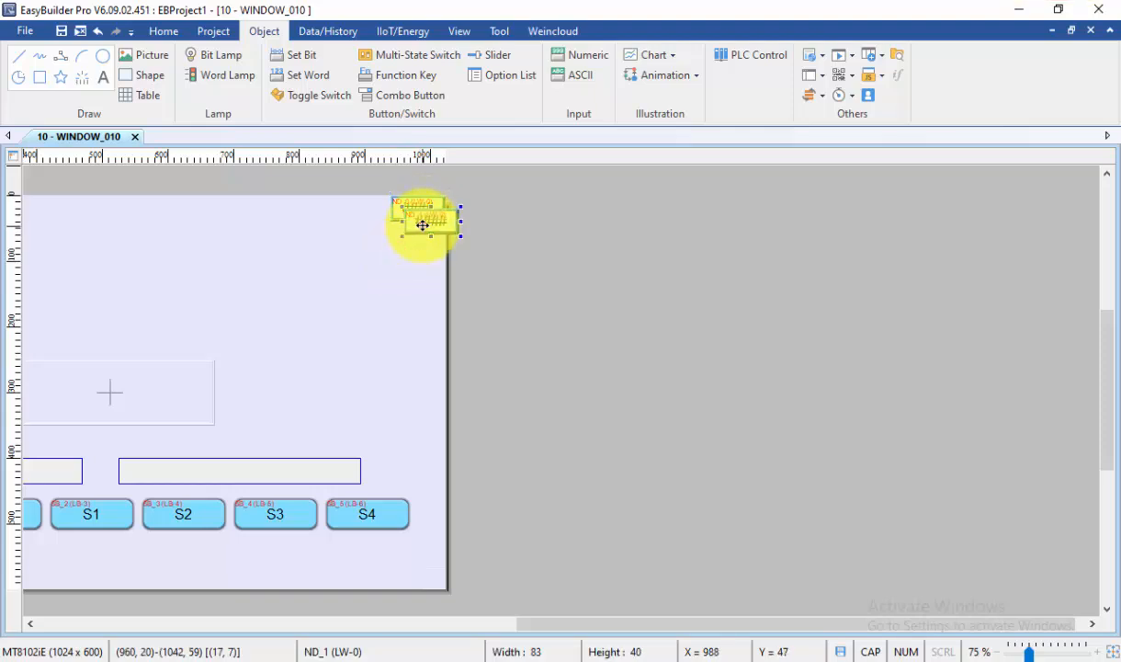
drag(423, 224, 418, 310)
click(395, 291)
key(ctrl+v)
click(378, 325)
key(ctrl+v)
click(388, 346)
key(ctrl+v)
Duplicate the column of five numeric displays and place the copies directly below the originals, starting at X 940, Y 200
drag(368, 181, 479, 345)
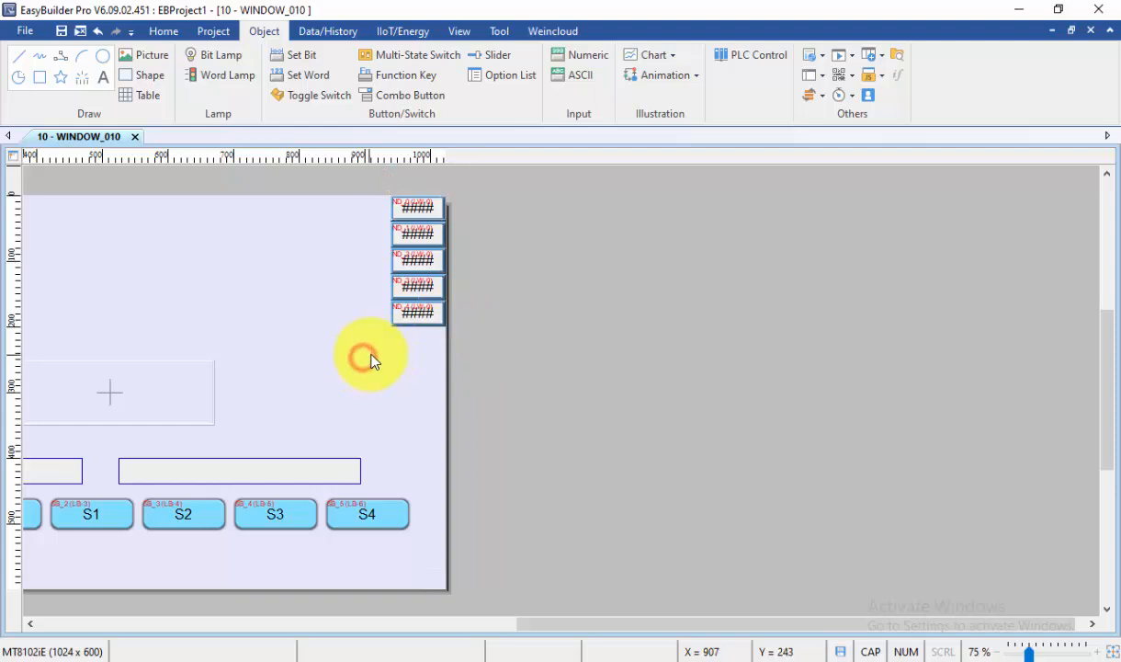
key(ctrl+v)
drag(440, 225, 425, 342)
click(551, 339)
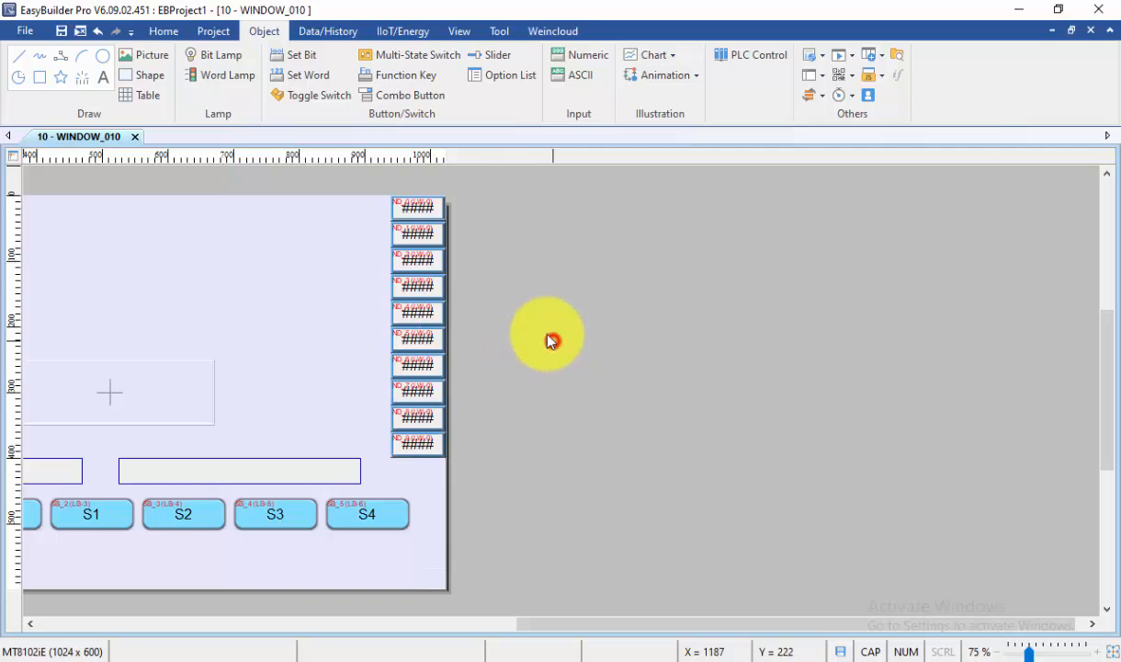
Set the read address of the second numeric display to LW 1 and the third to LW 2
double_click(422, 232)
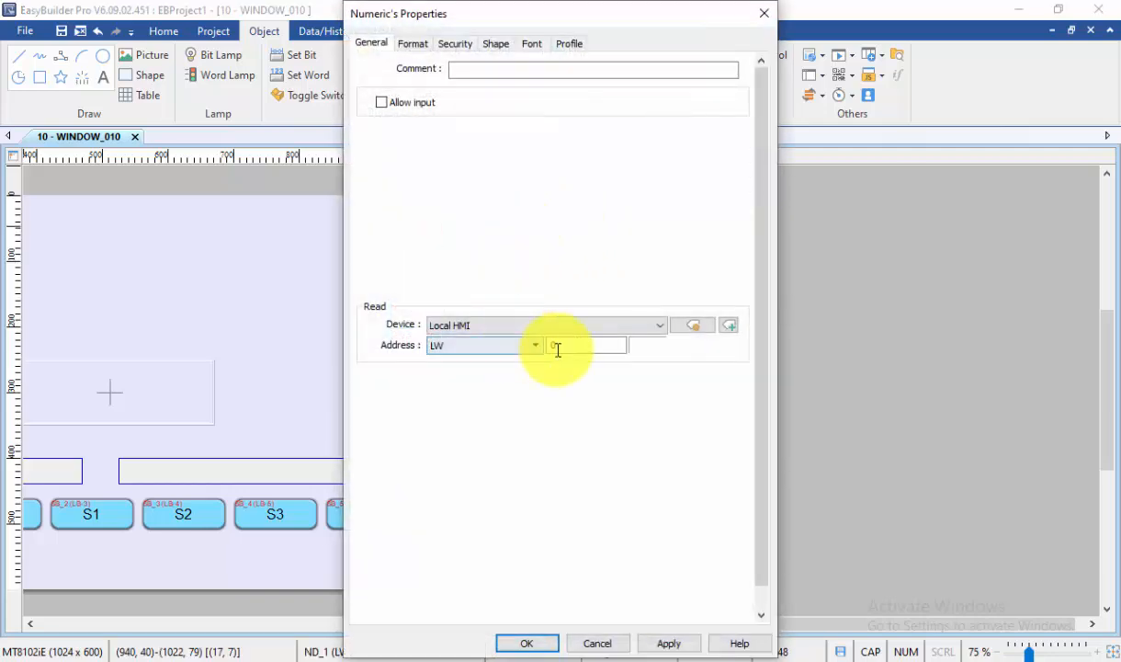
text(1)
click(516, 643)
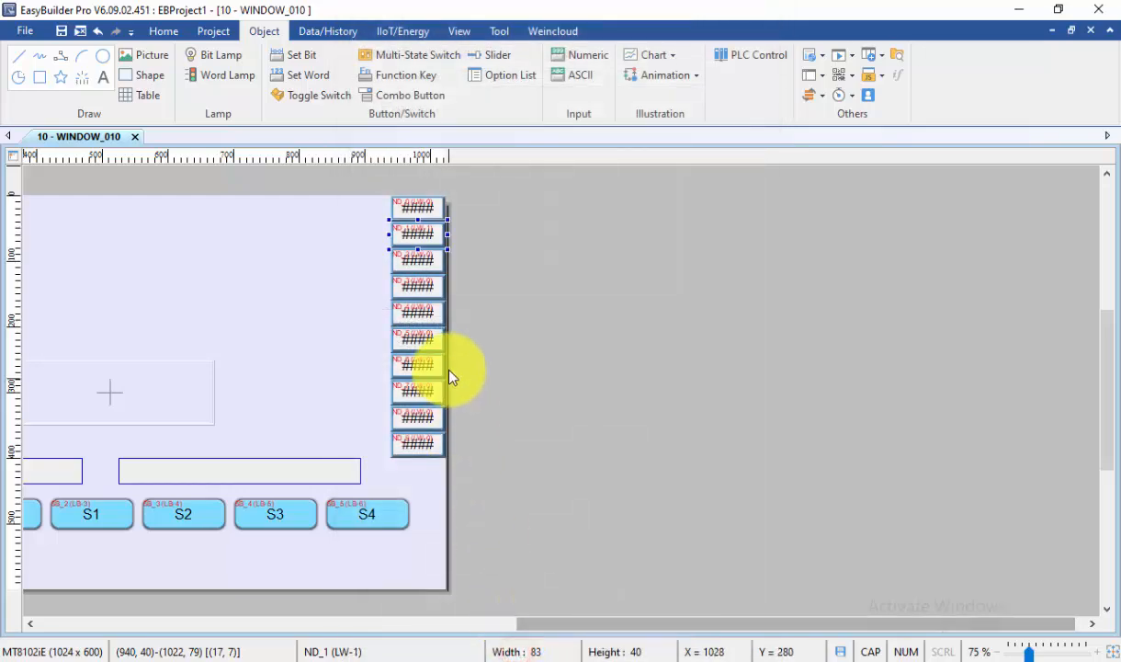
double_click(421, 259)
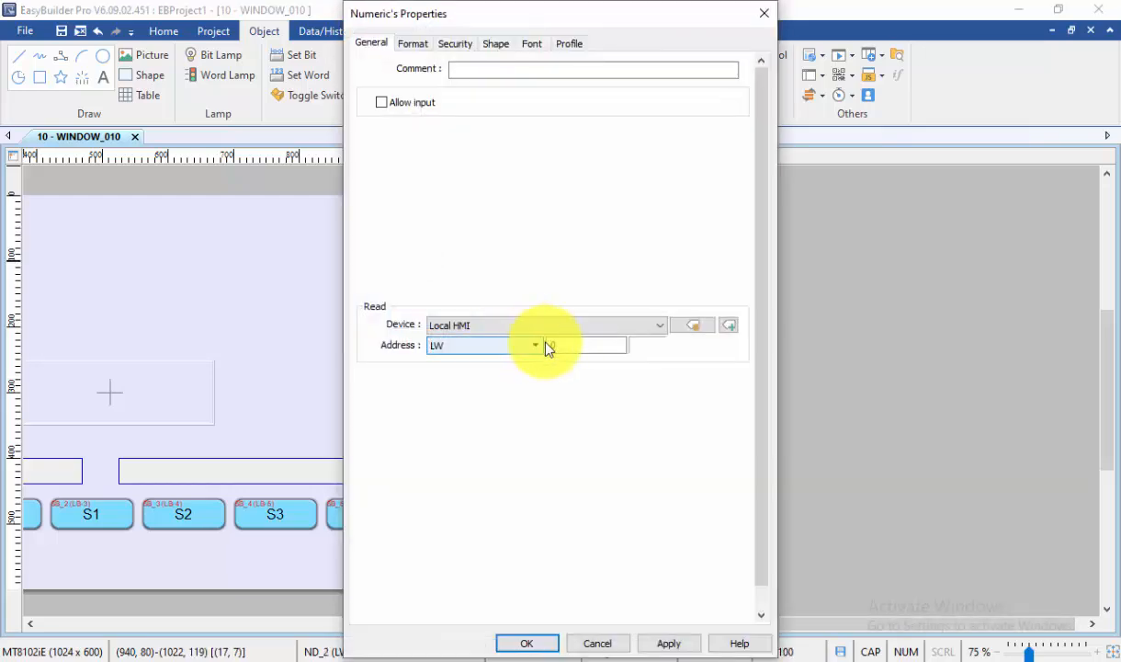
click(573, 350)
text(2)
click(520, 641)
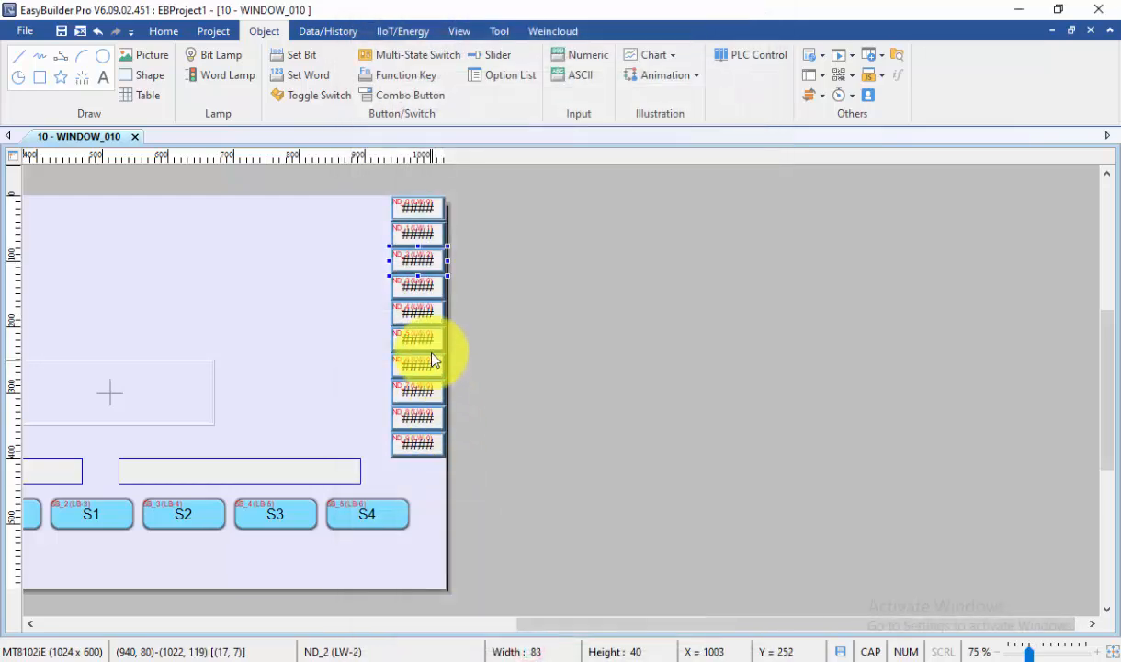
Set the read address of the fourth numeric display to LW 3 and the fifth to LW 4
double_click(422, 286)
click(570, 349)
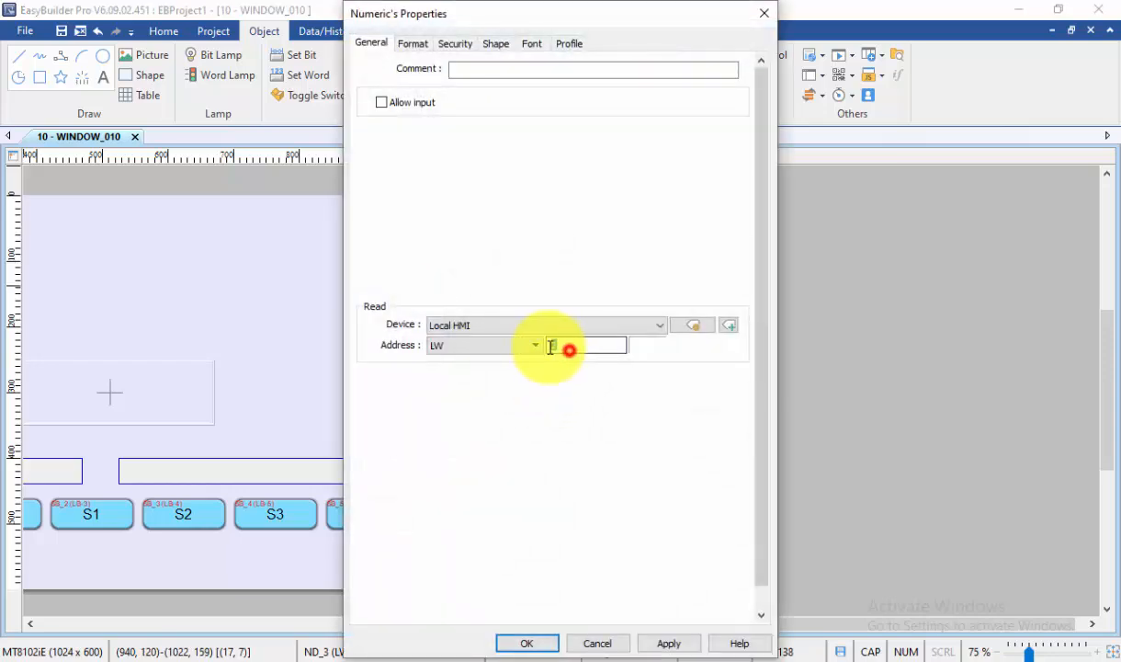
text(3)
click(542, 643)
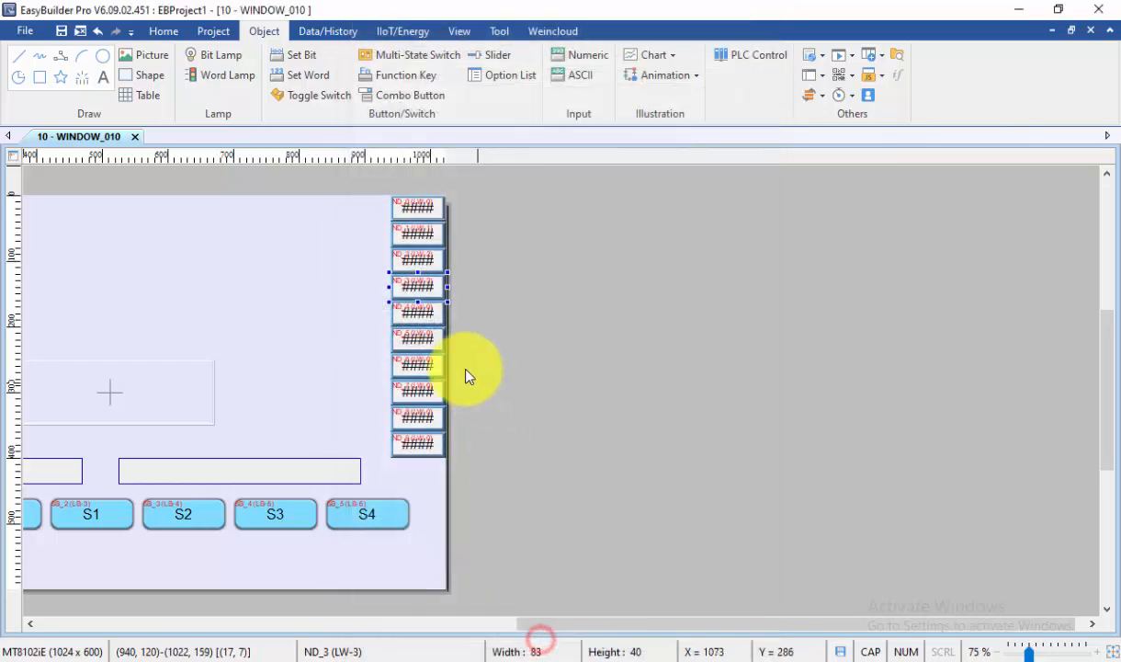
double_click(428, 313)
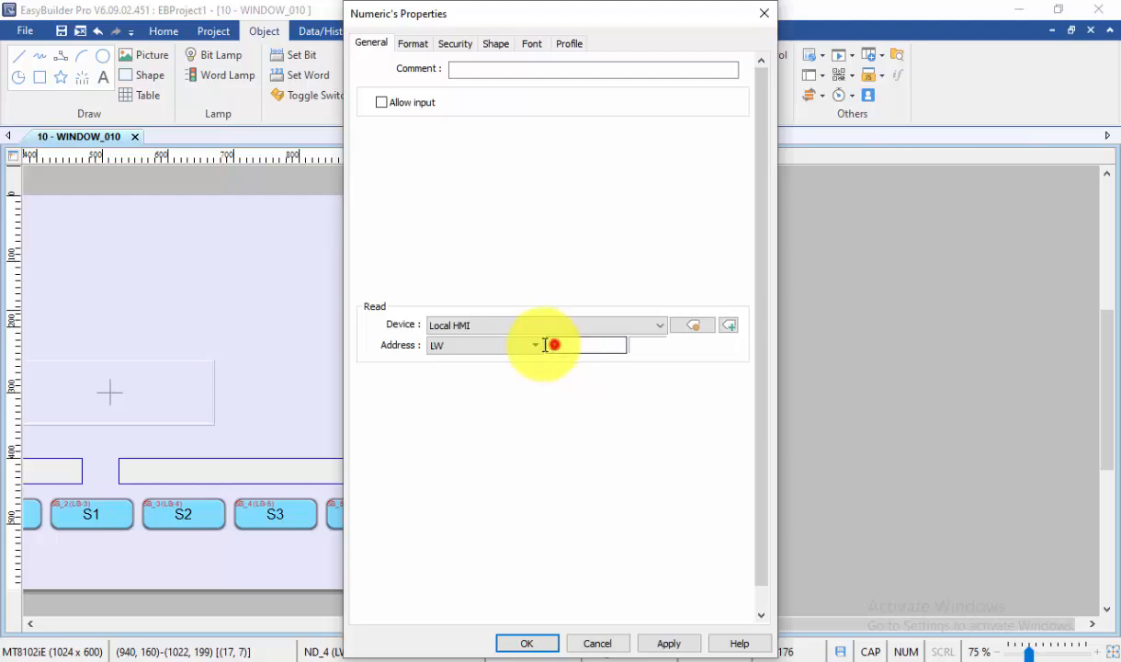
click(545, 345)
text(4)
click(533, 642)
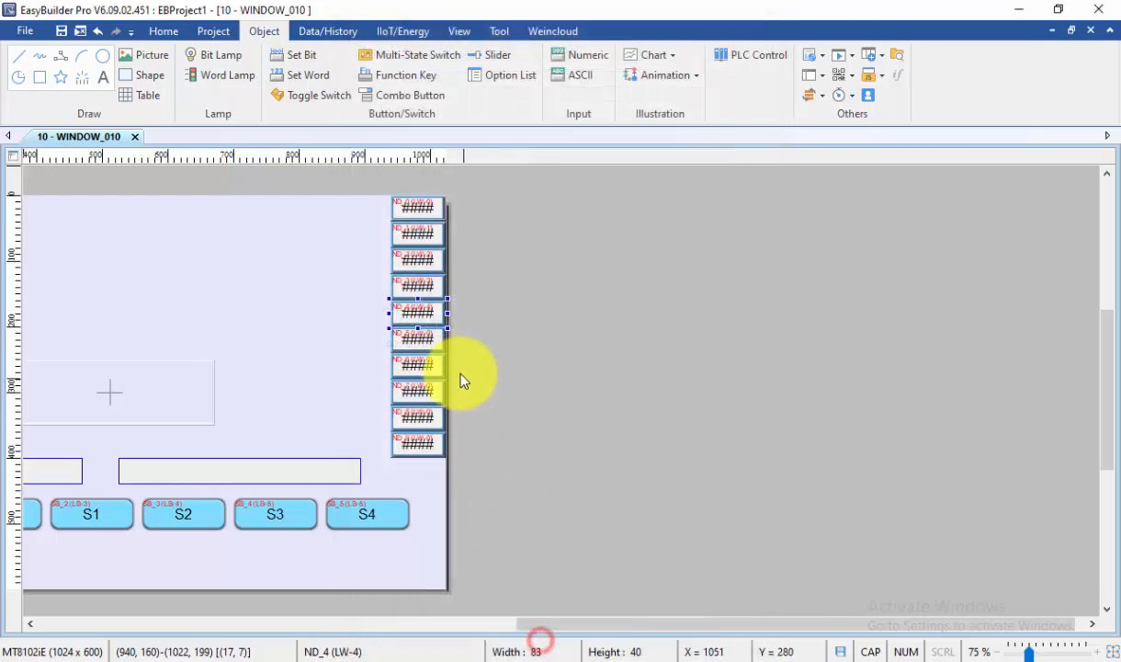
Set the read address of the sixth numeric display to LW 5 and the seventh to LW 6
double_click(421, 340)
click(571, 344)
text(5)
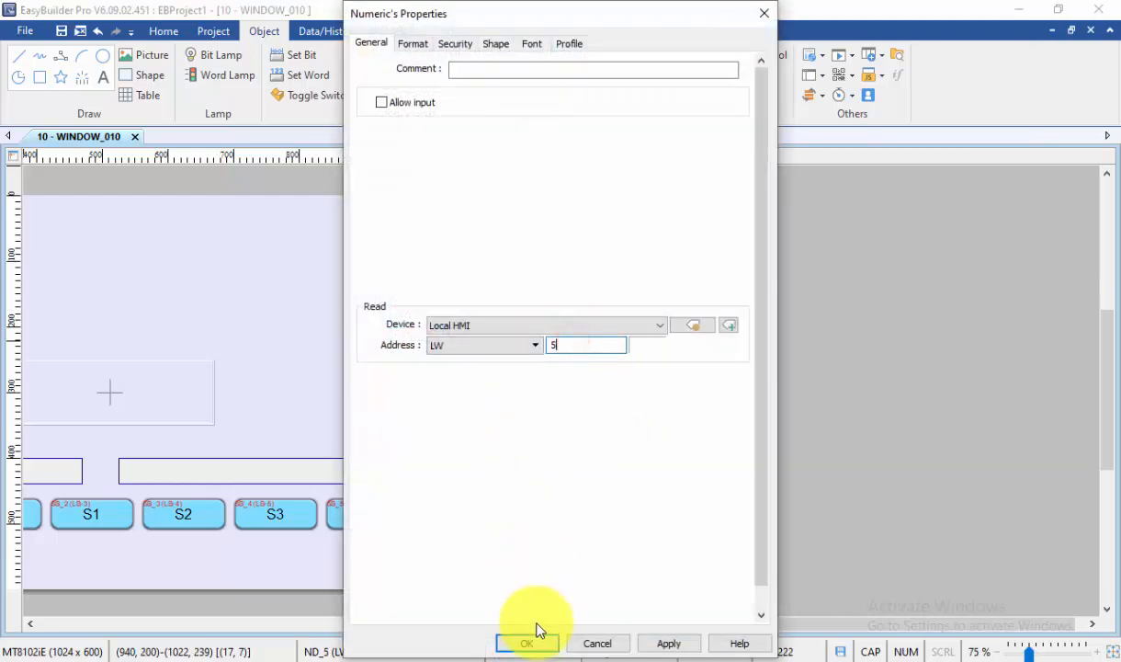
click(538, 632)
double_click(428, 363)
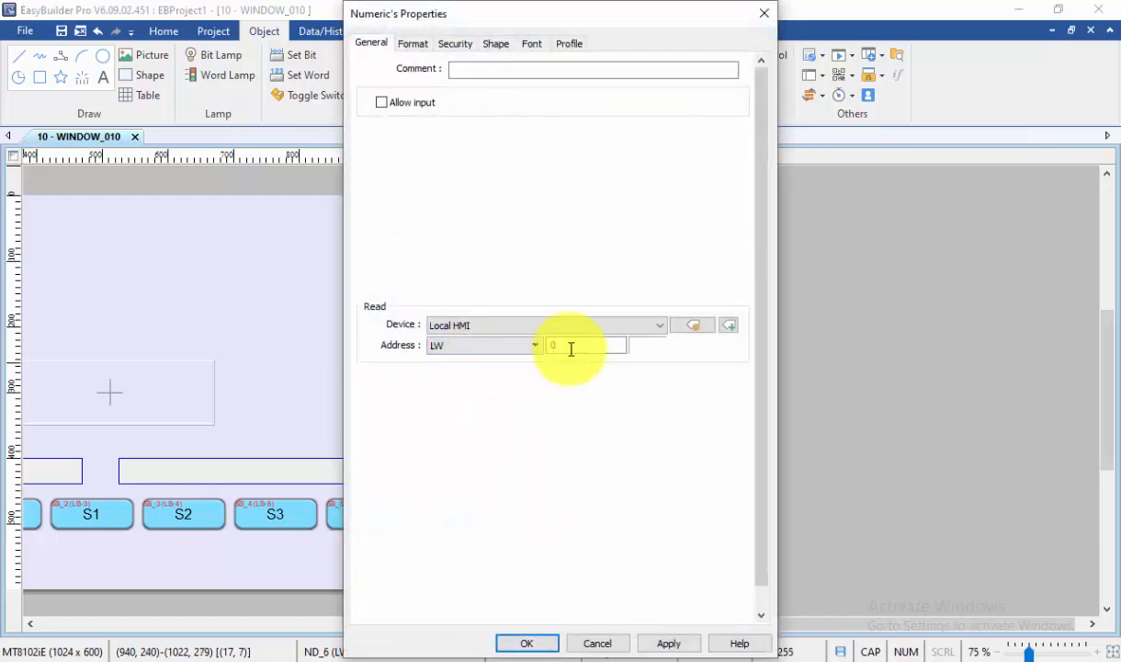
click(571, 346)
text(6)
click(529, 637)
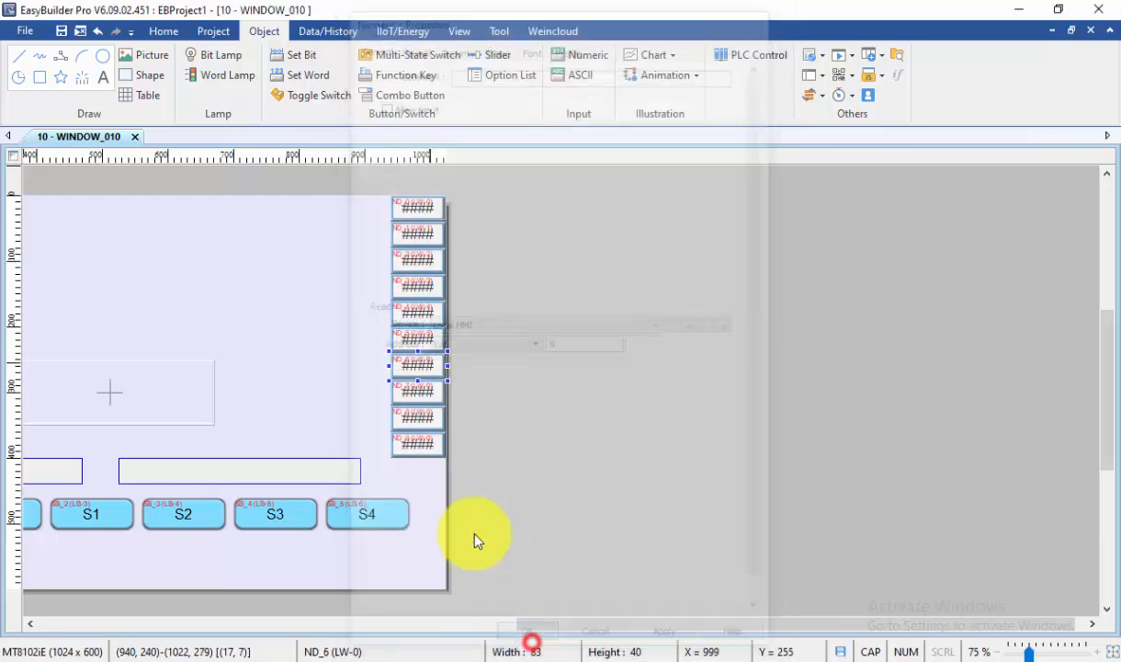
Set the read address of the eighth numeric display to LW 7 and the ninth to LW 8
double_click(415, 390)
click(557, 346)
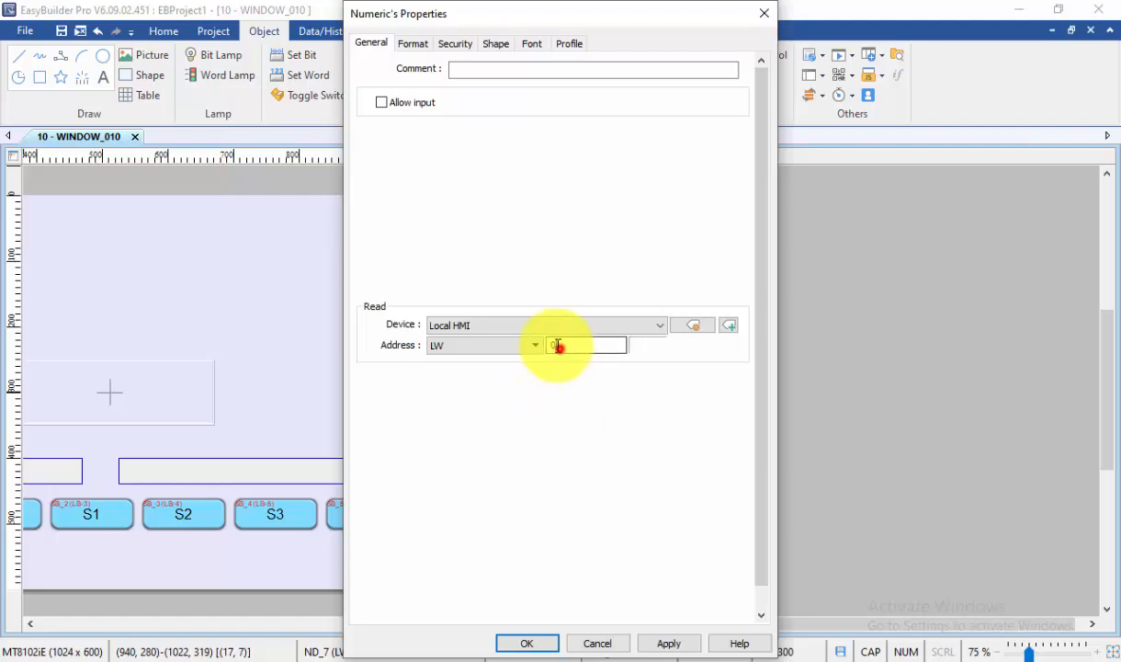
text(7)
click(526, 642)
click(425, 411)
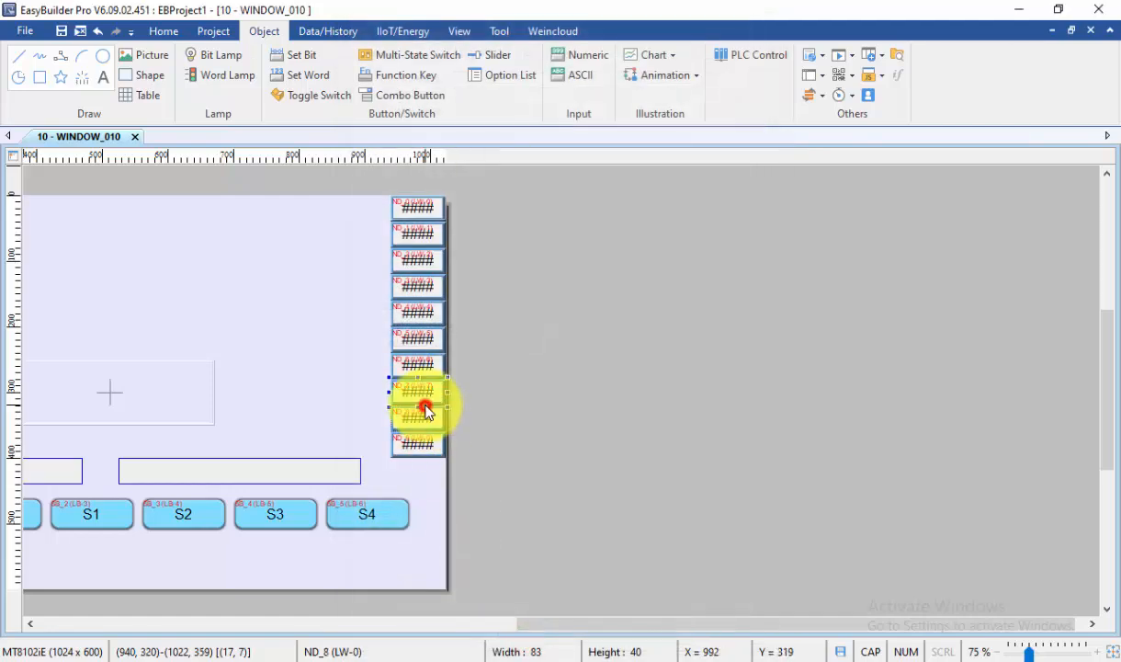
click(425, 416)
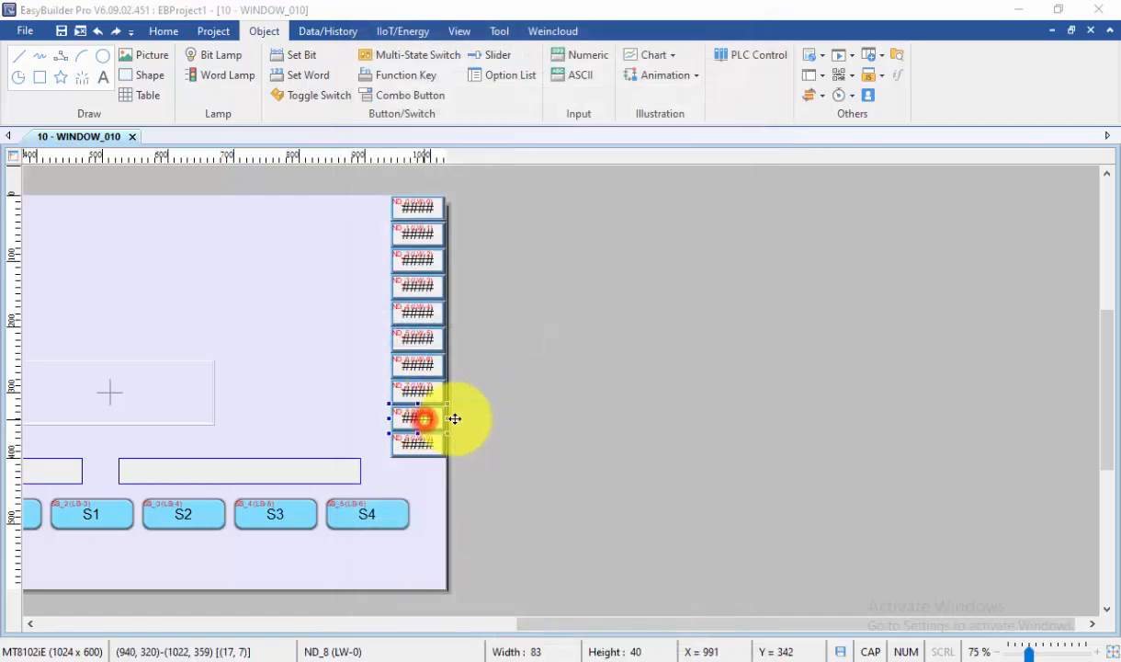
double_click(424, 418)
click(560, 345)
text(8)
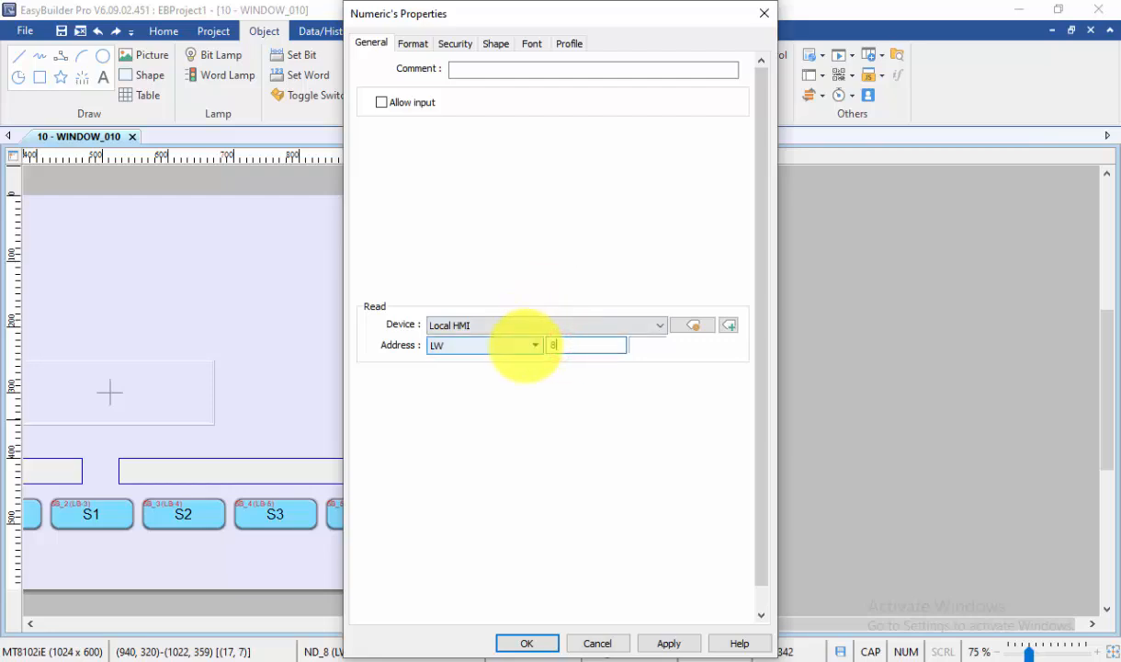
click(551, 642)
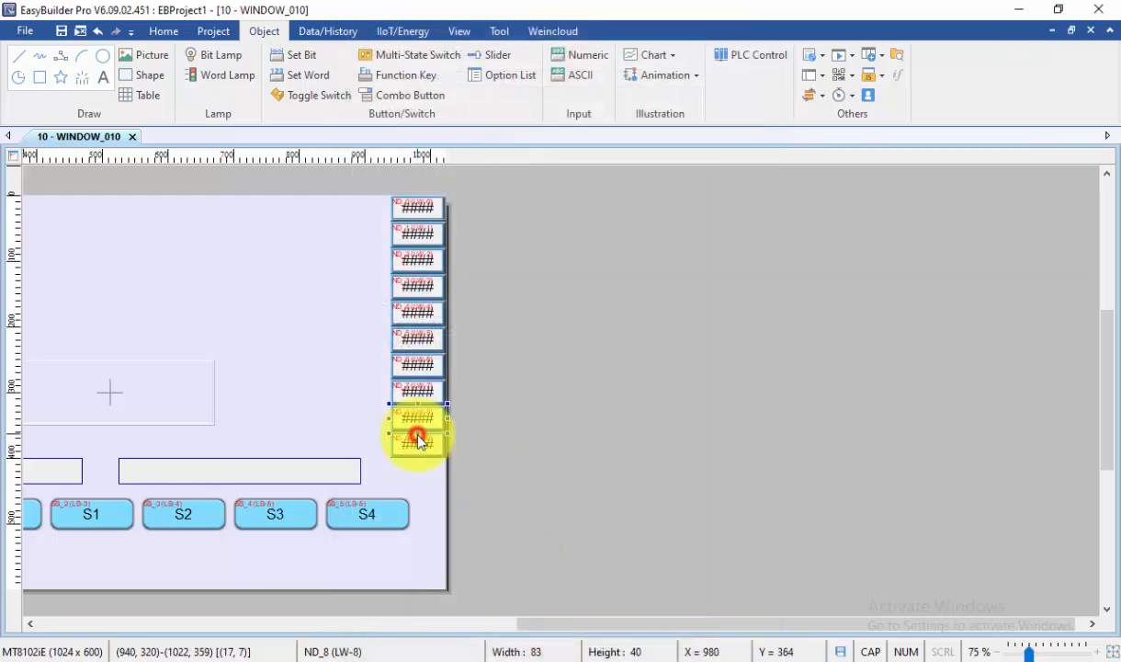
Set the read address of the tenth numeric display to LW 9 and save the project as PROJEK1 in the gambar folder
double_click(419, 443)
click(582, 347)
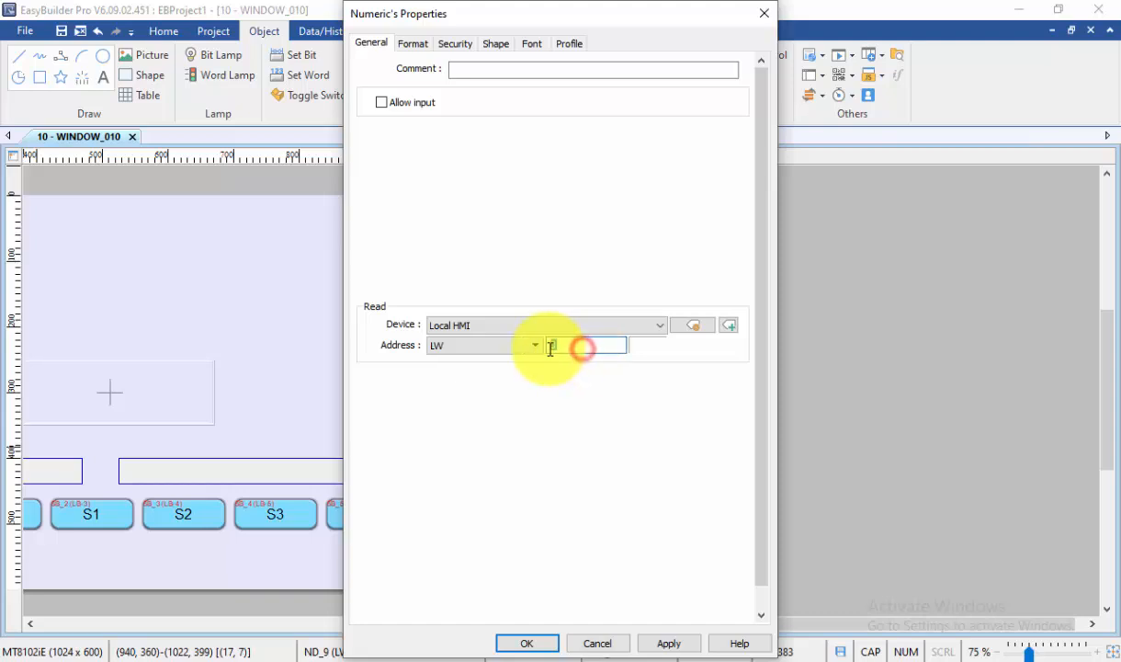
text(9)
click(526, 643)
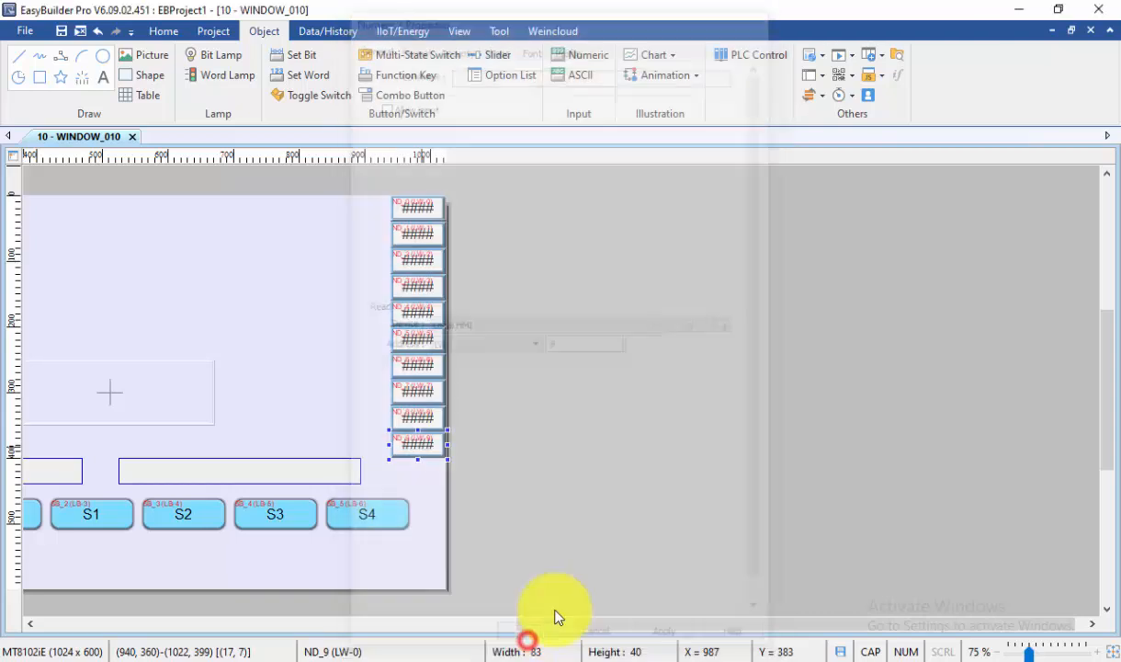
click(61, 31)
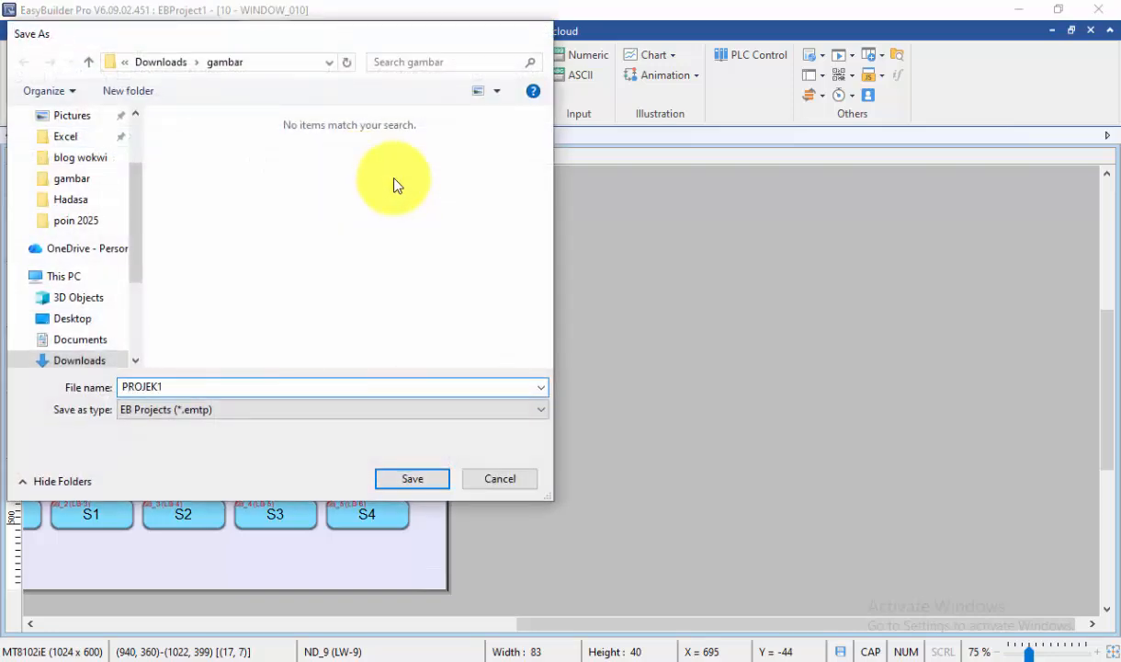
key(Return)
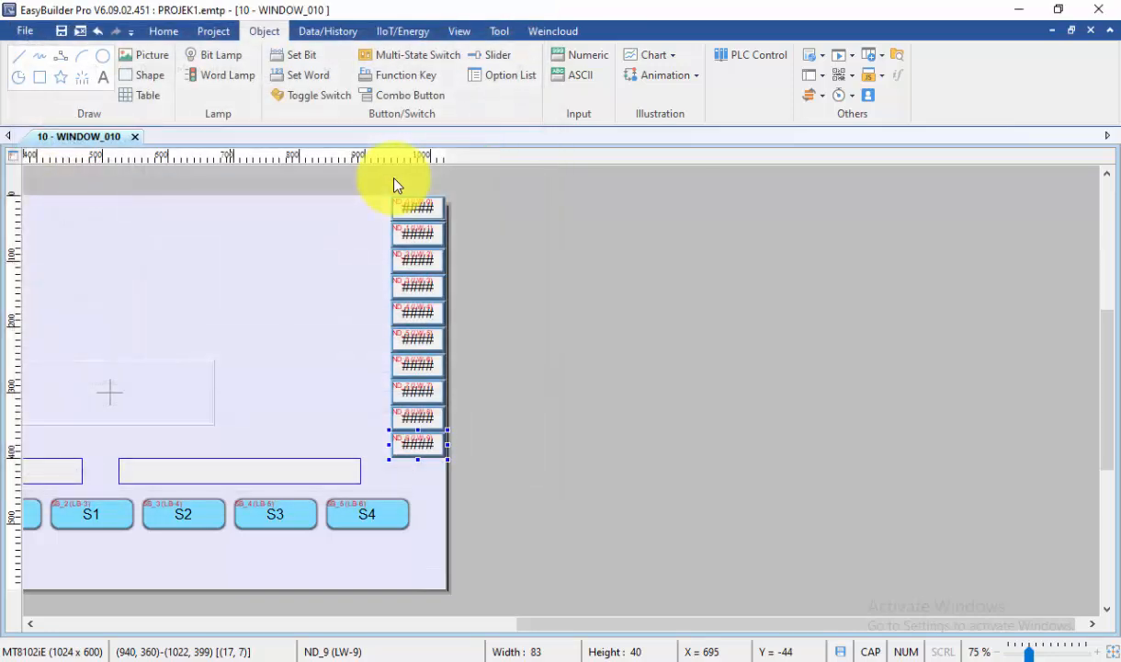
Review the blog's object table against the HMI screen and read the instructions for creating the first macro
click(1059, 9)
scroll(353, 386, down, 1)
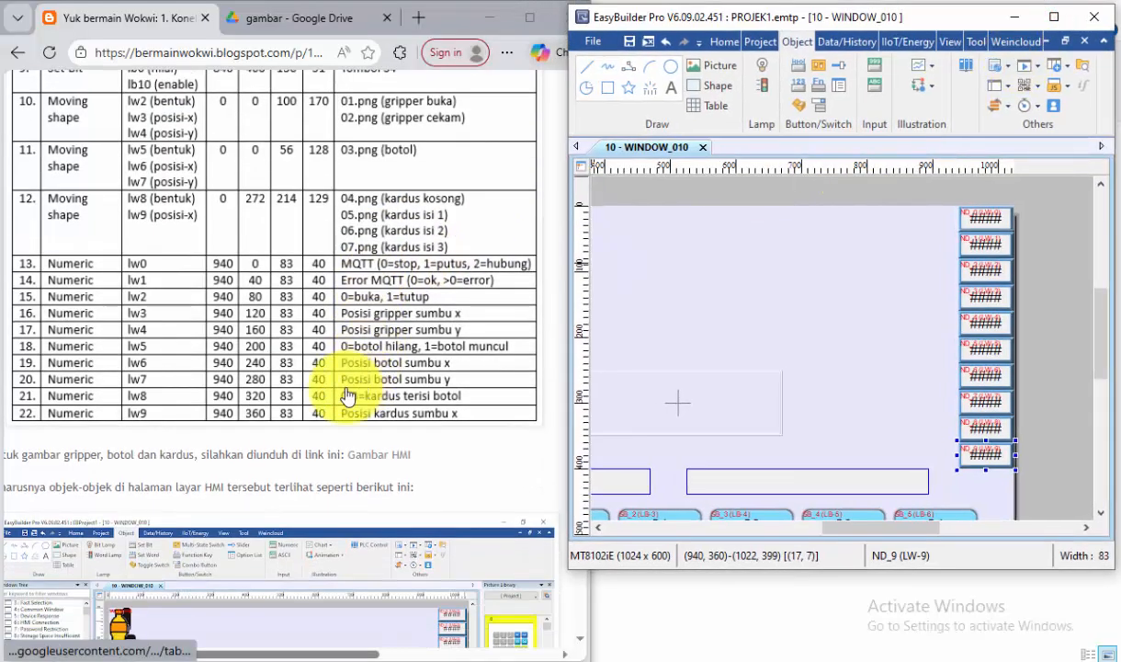
scroll(331, 377, up, 1)
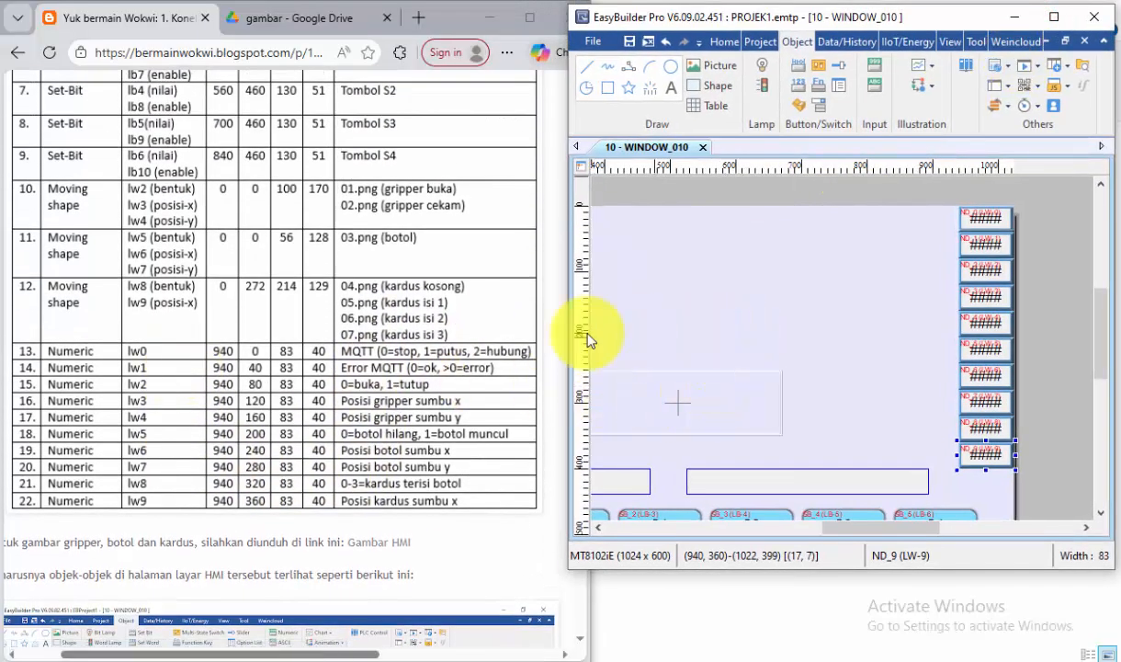
scroll(266, 386, down, 1)
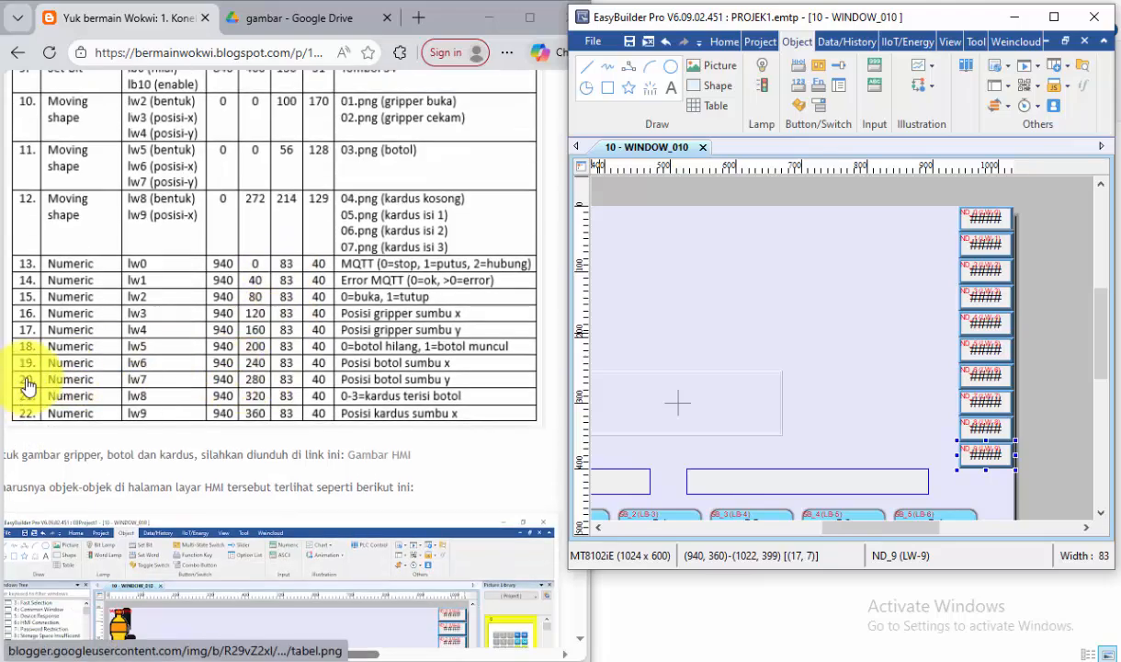
scroll(27, 386, up, 2)
scroll(37, 382, down, 3)
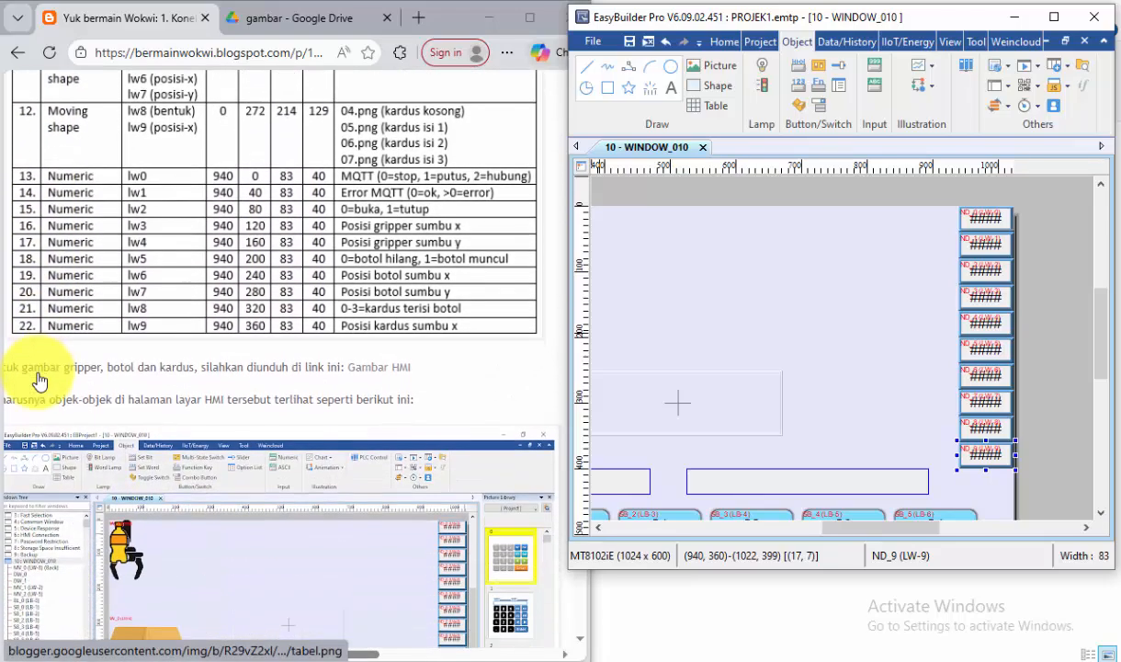
scroll(37, 378, down, 5)
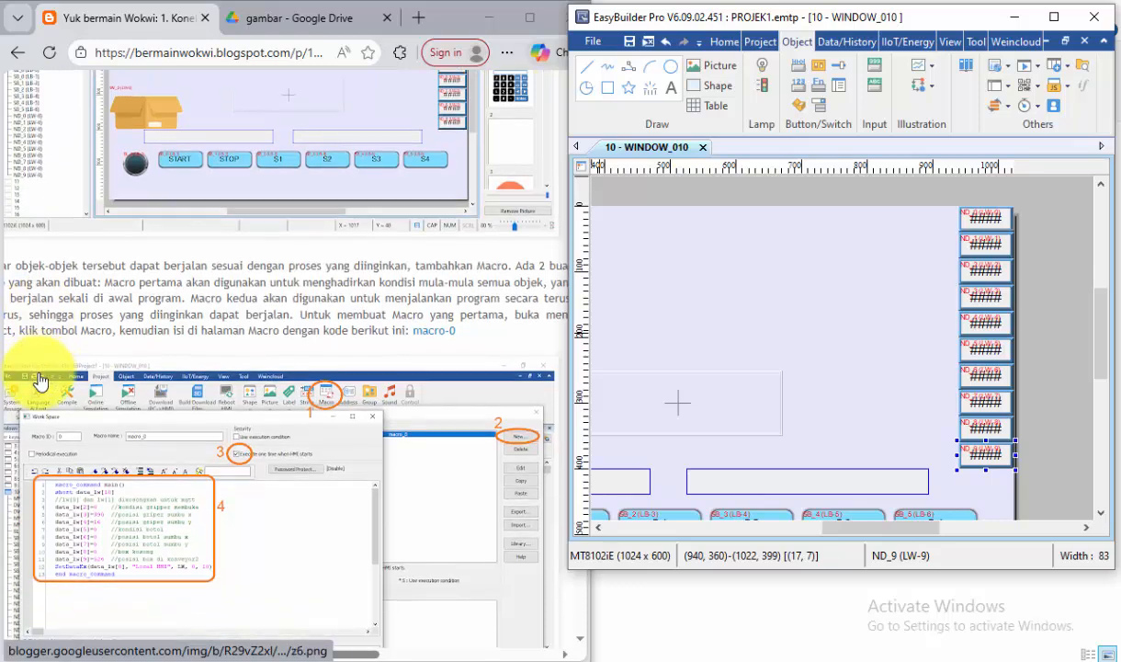
scroll(37, 379, down, 1)
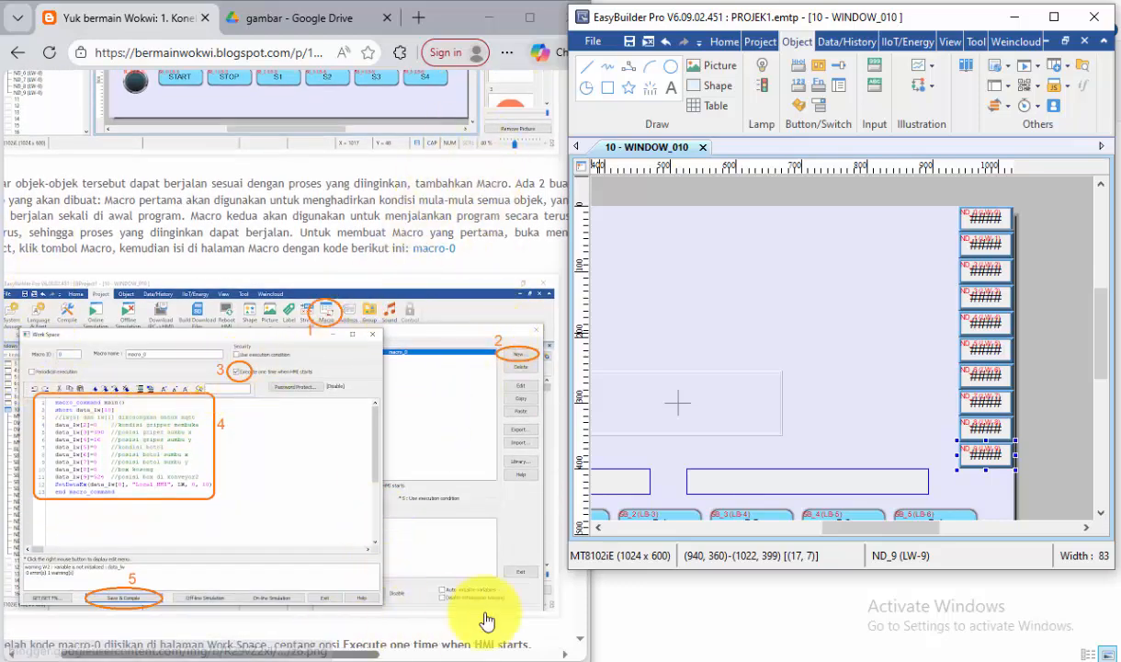
drag(591, 585, 645, 594)
drag(425, 654, 396, 654)
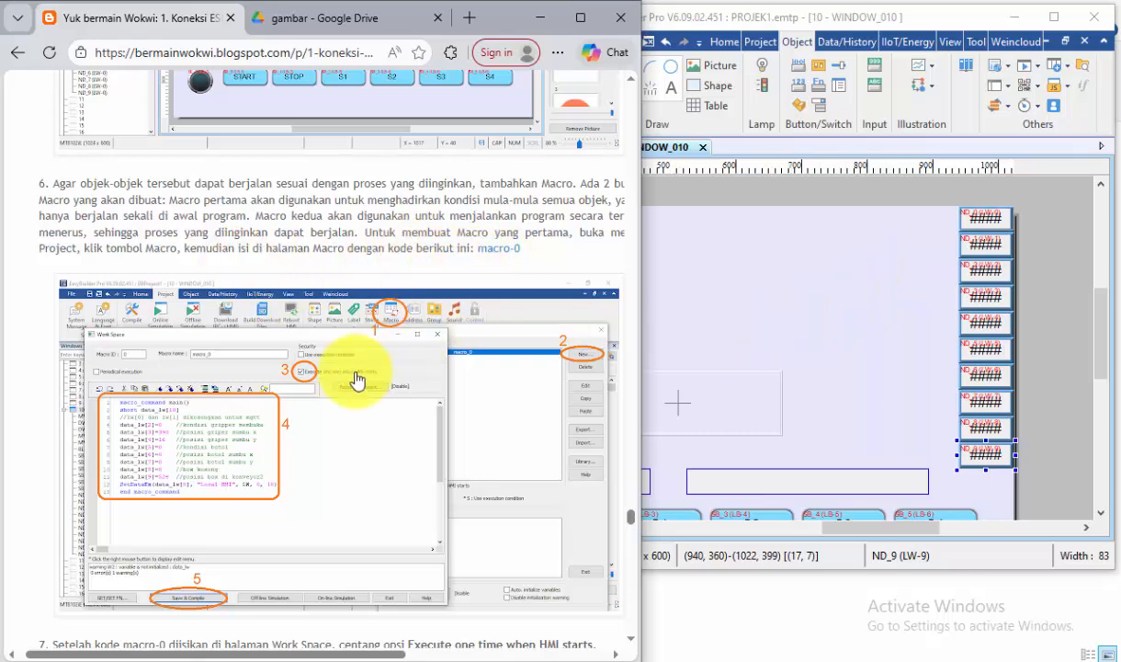
Open the blog's linked macro-0 code file in the browser and copy the whole code
click(501, 254)
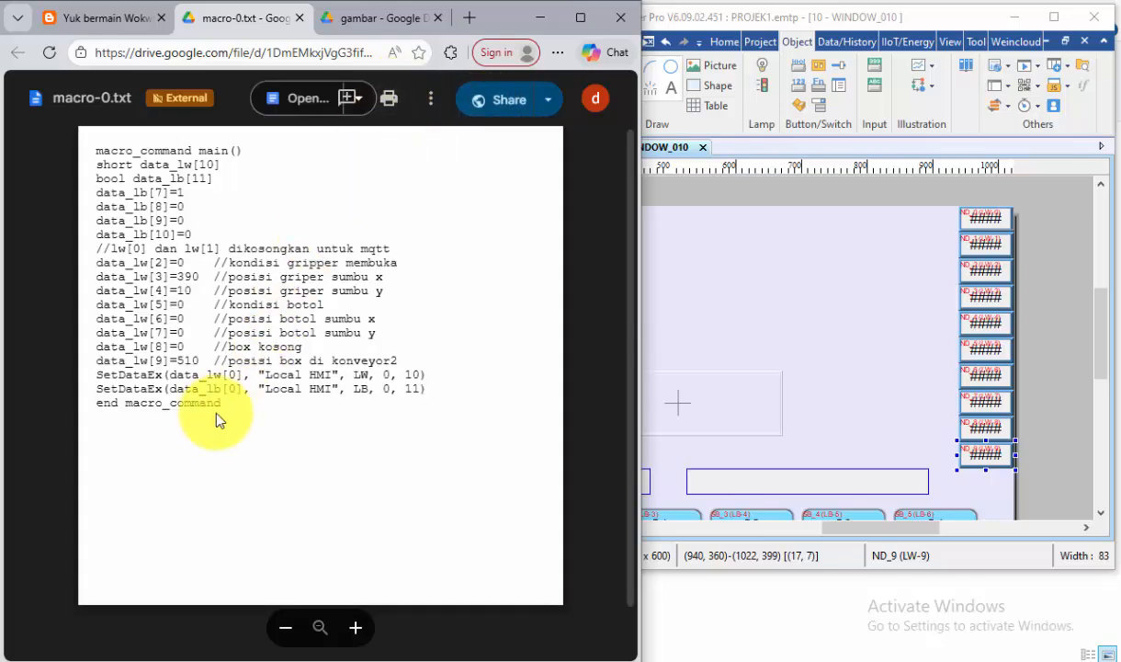
drag(242, 401, 97, 146)
key(ctrl+c)
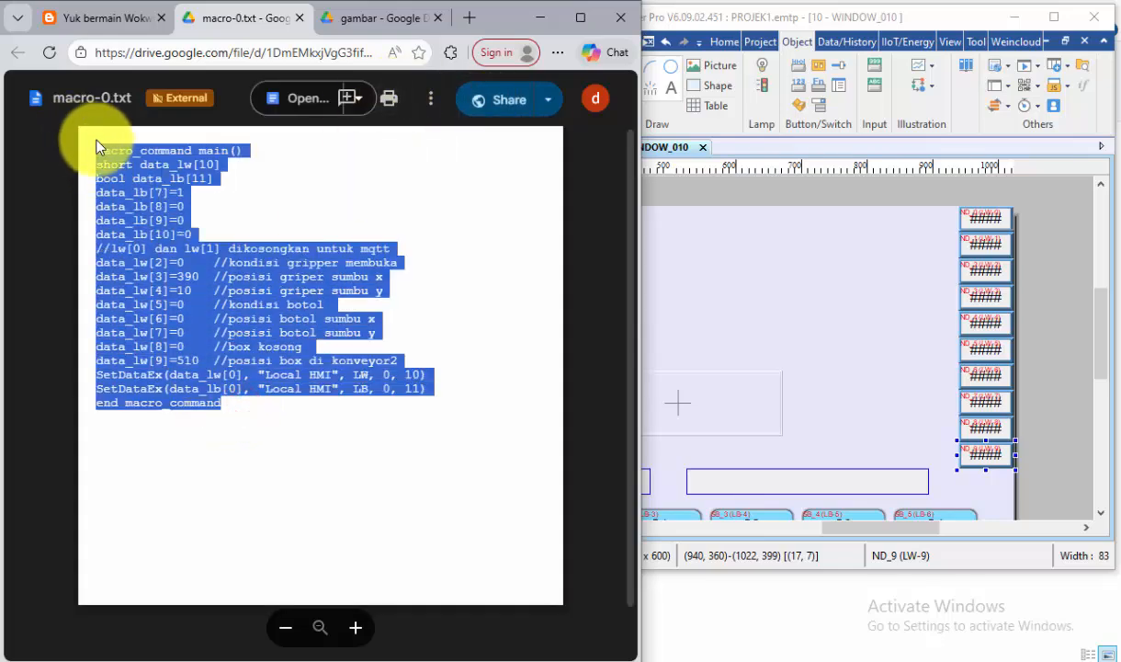
Create a new macro in EasyBuilder Pro's Macro Manager and replace its default code with the copied macro-0 code
click(787, 243)
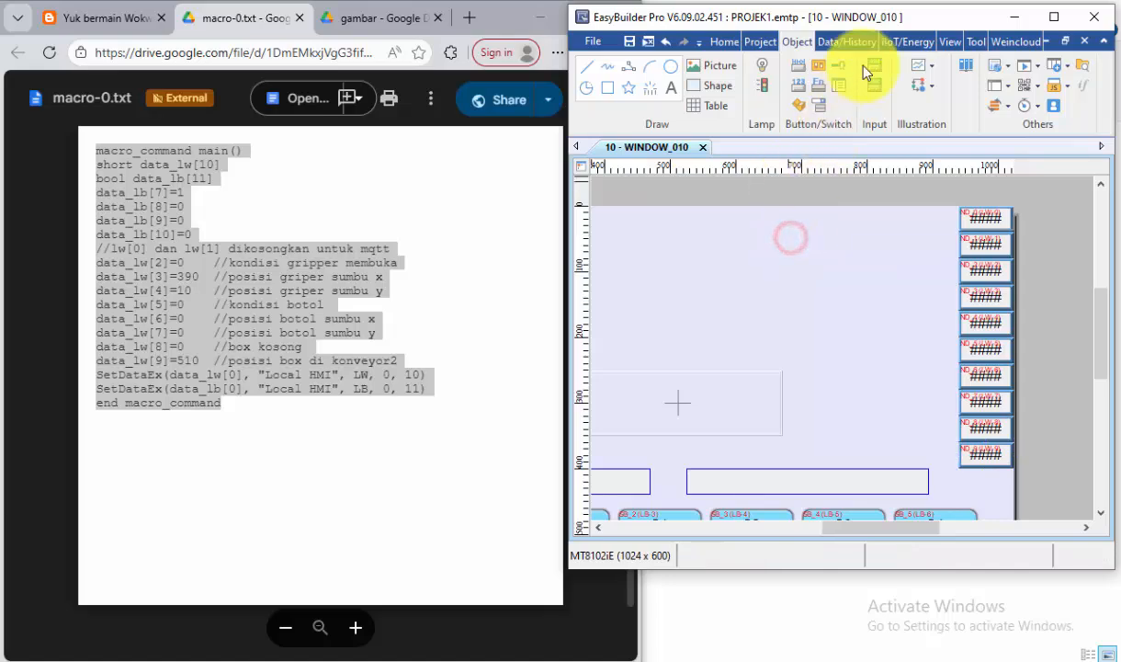
click(760, 40)
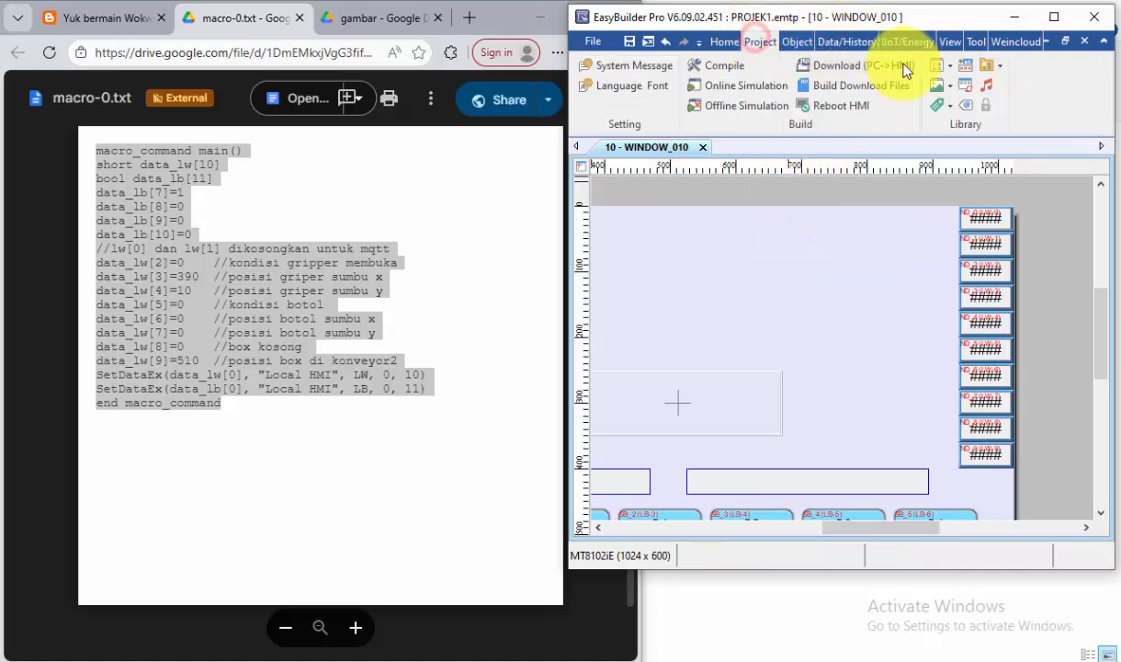
click(1054, 17)
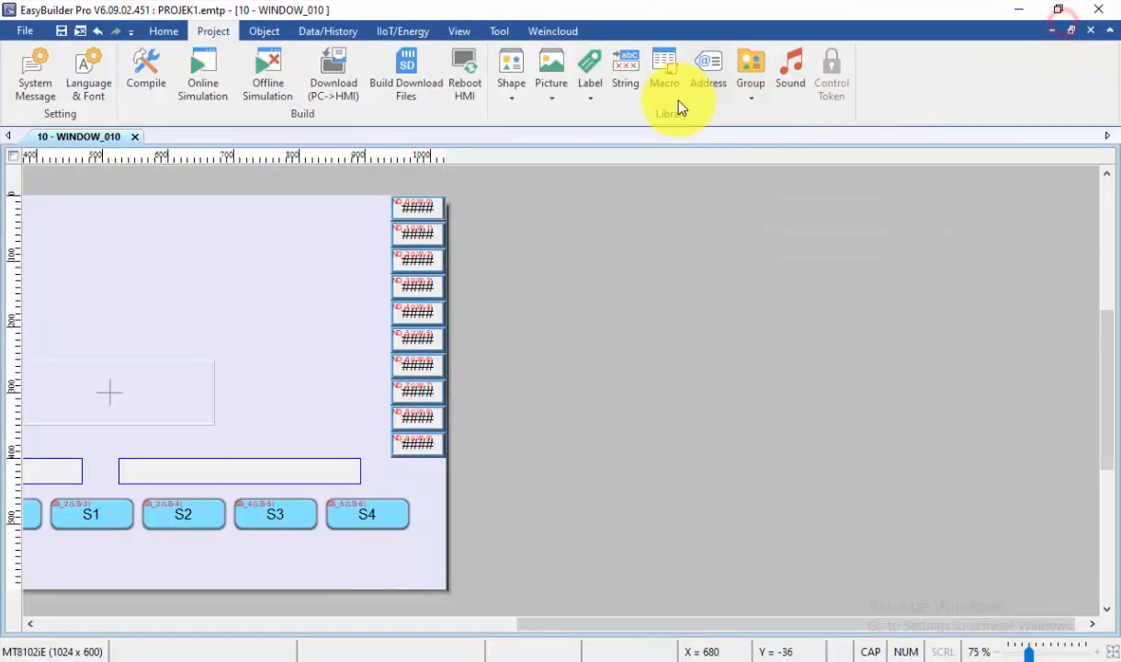
click(669, 67)
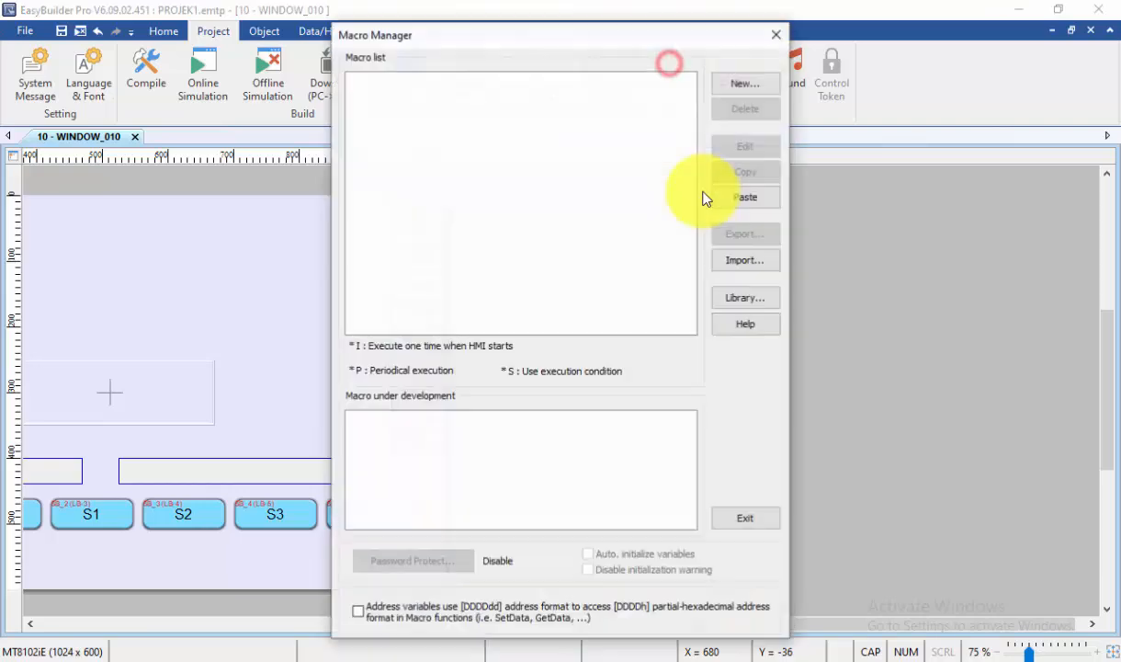
click(744, 84)
drag(408, 268, 250, 204)
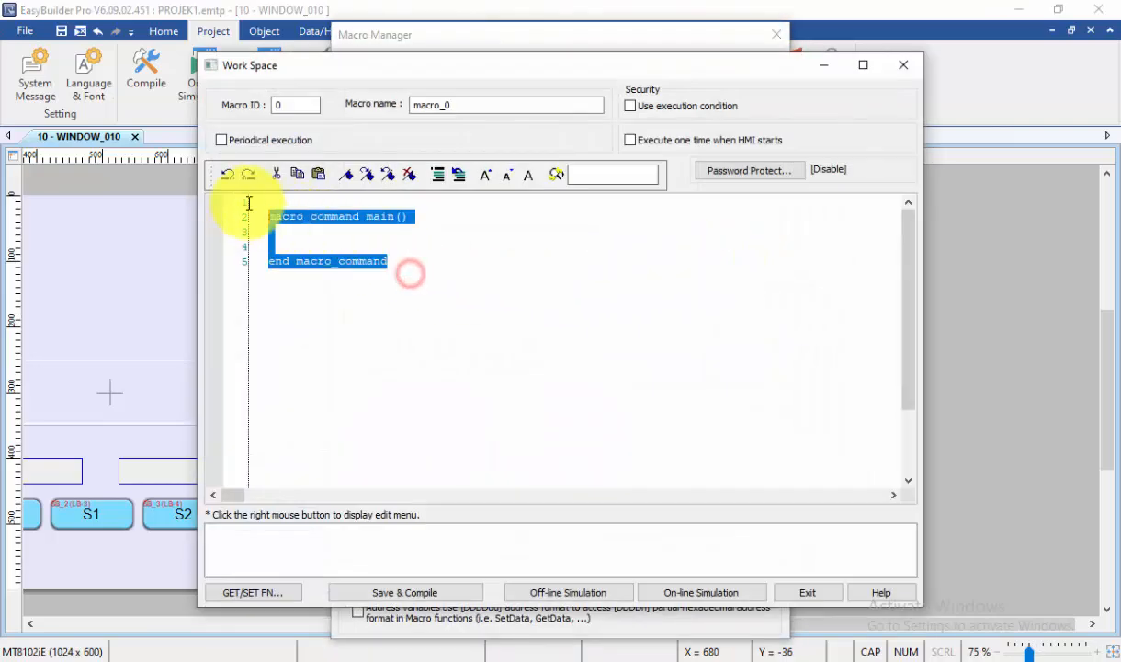
key(ctrl+v)
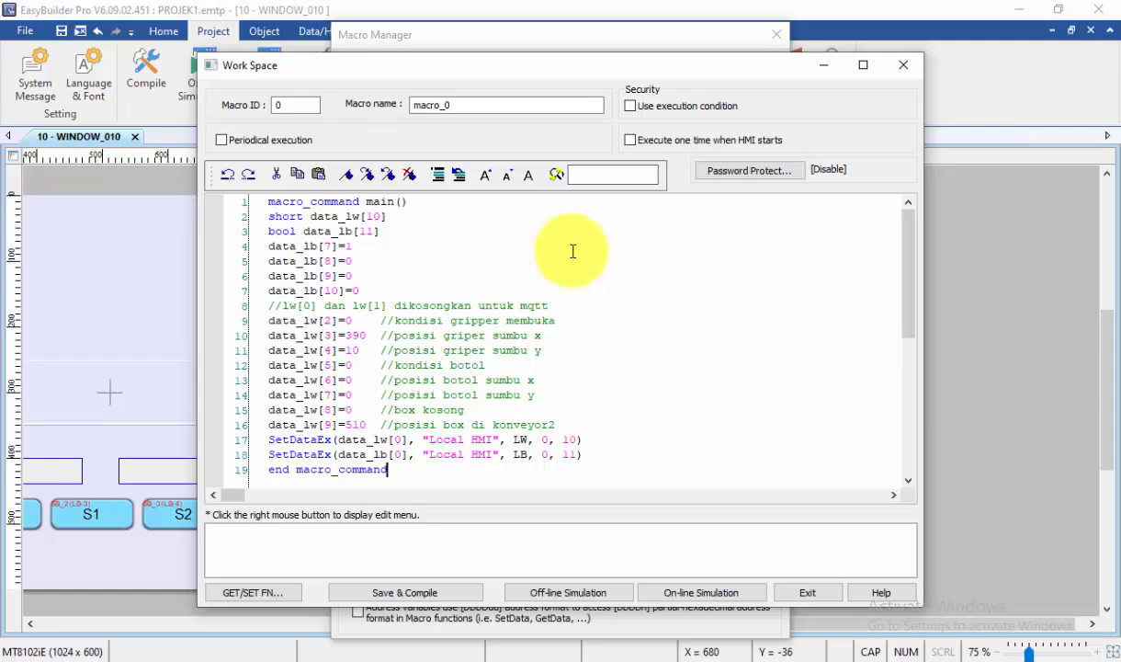
Set macro_0 to execute one time when the HMI starts, save and compile it, and close its Work Space
click(629, 140)
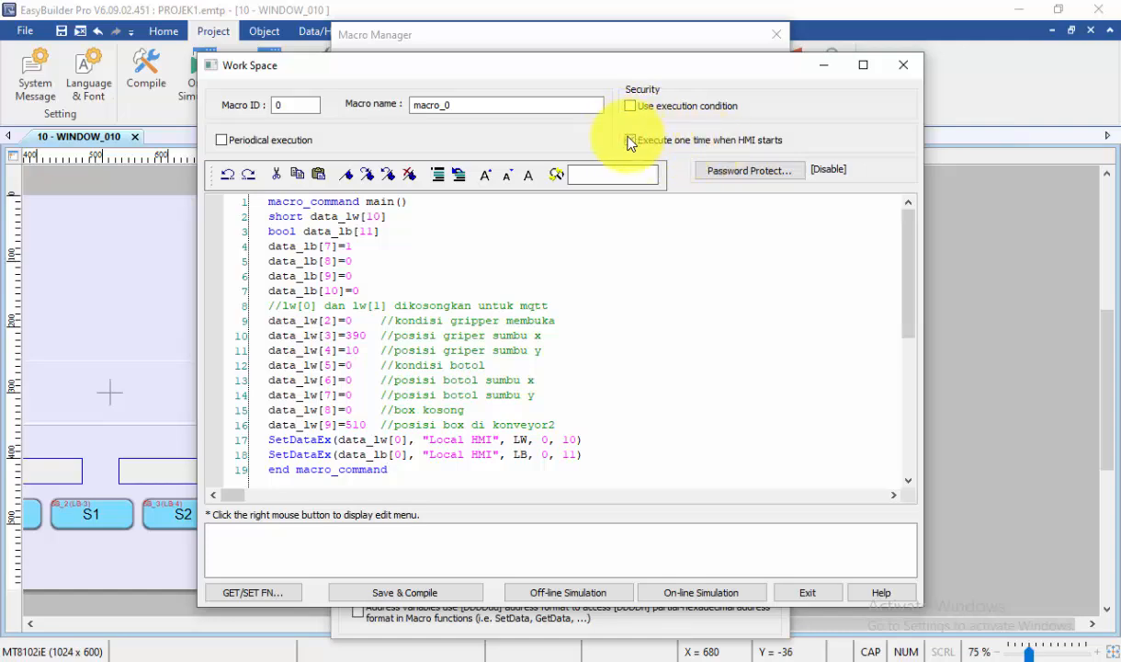
click(426, 595)
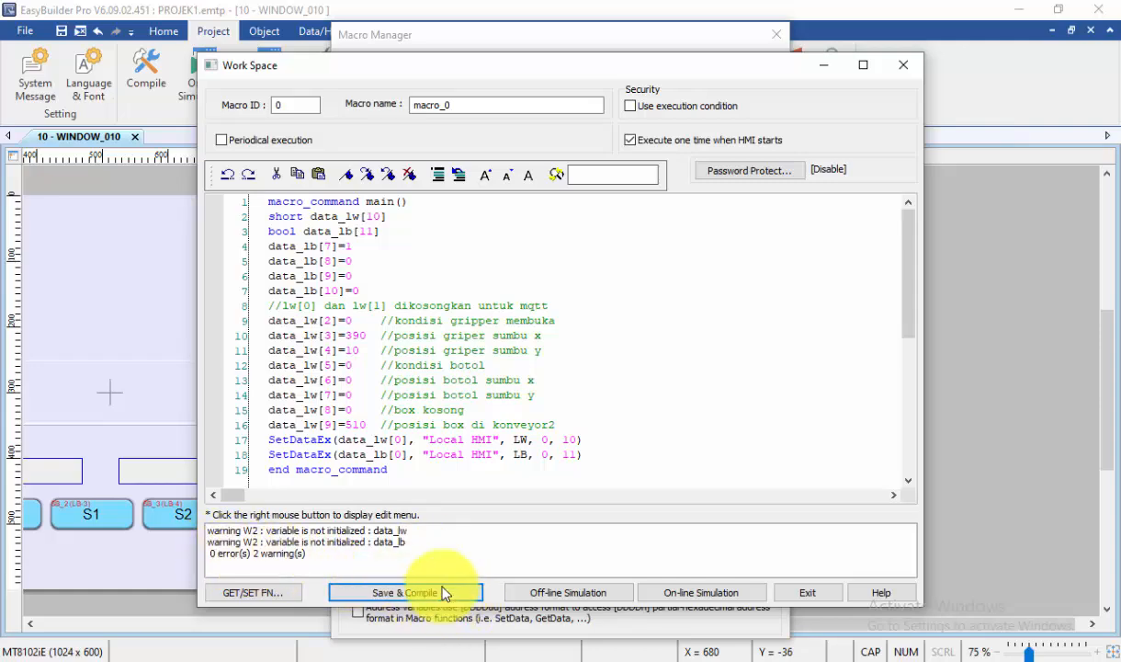
click(802, 597)
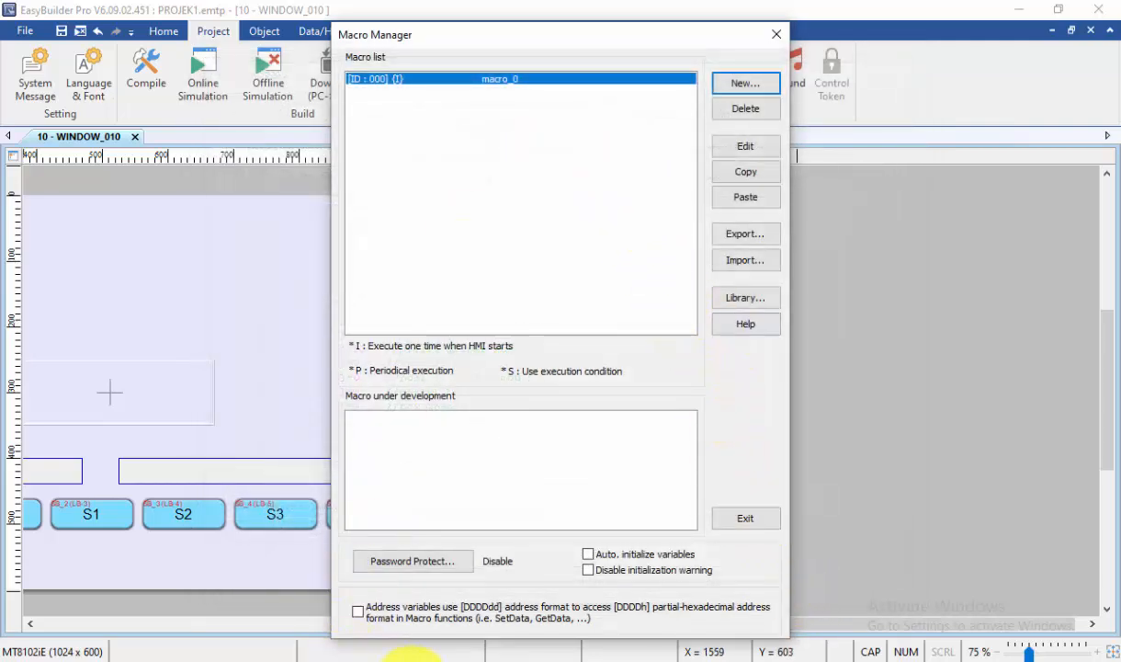
Open the blog's linked macro-1 code file in the browser, copy the whole code and return to the Macro Manager
click(363, 657)
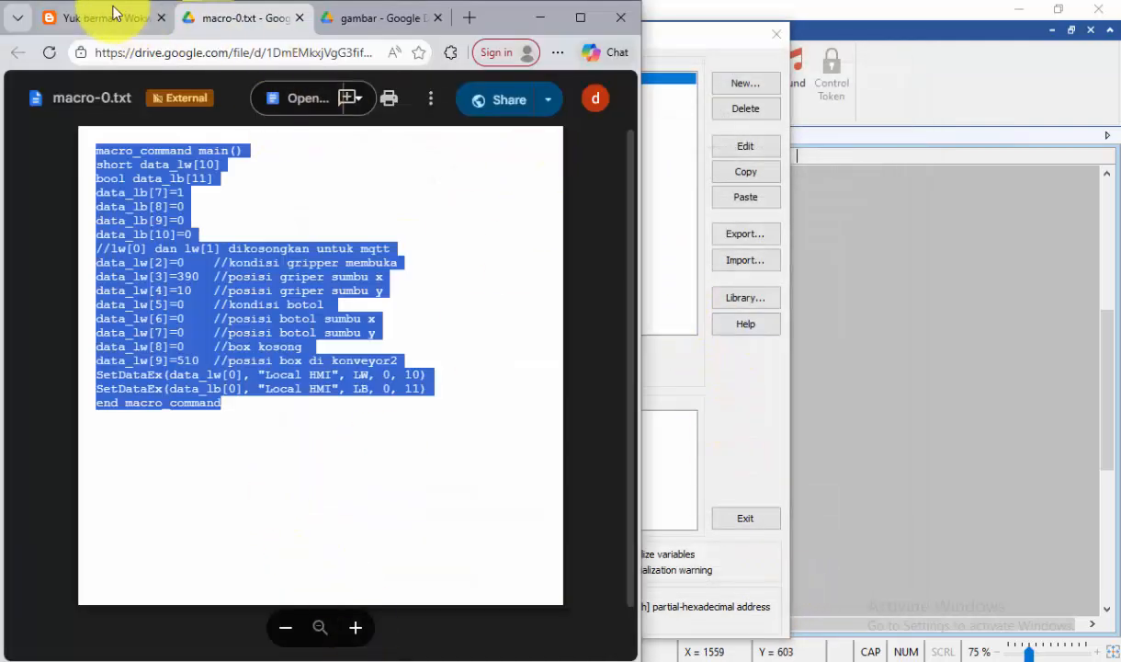
click(82, 15)
scroll(290, 403, down, 5)
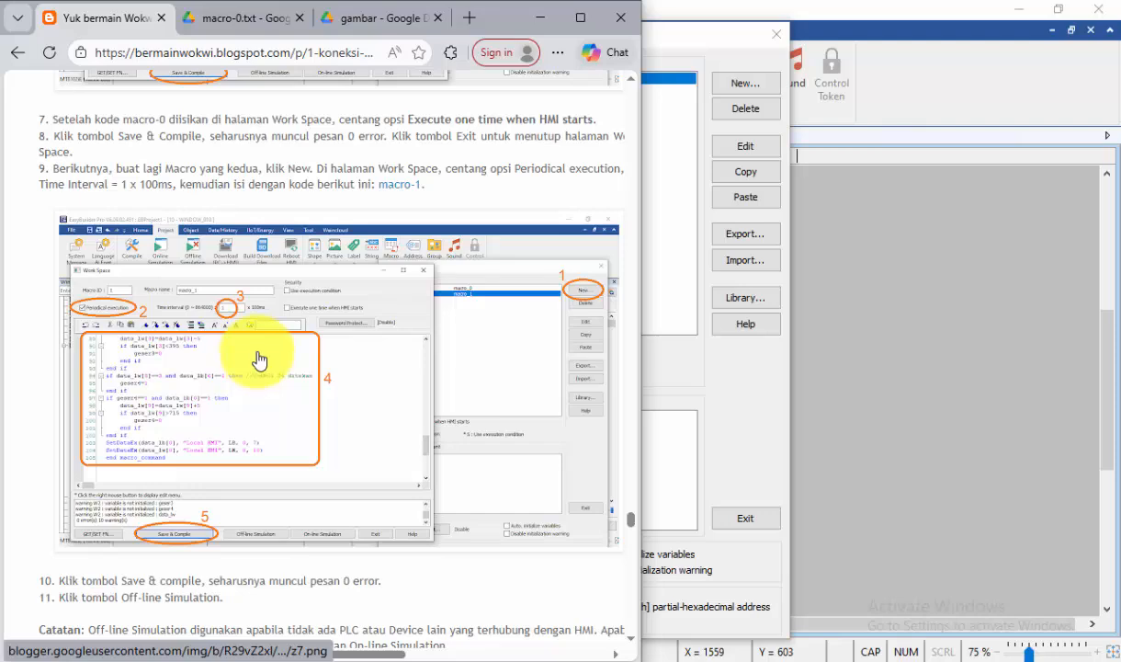
click(398, 185)
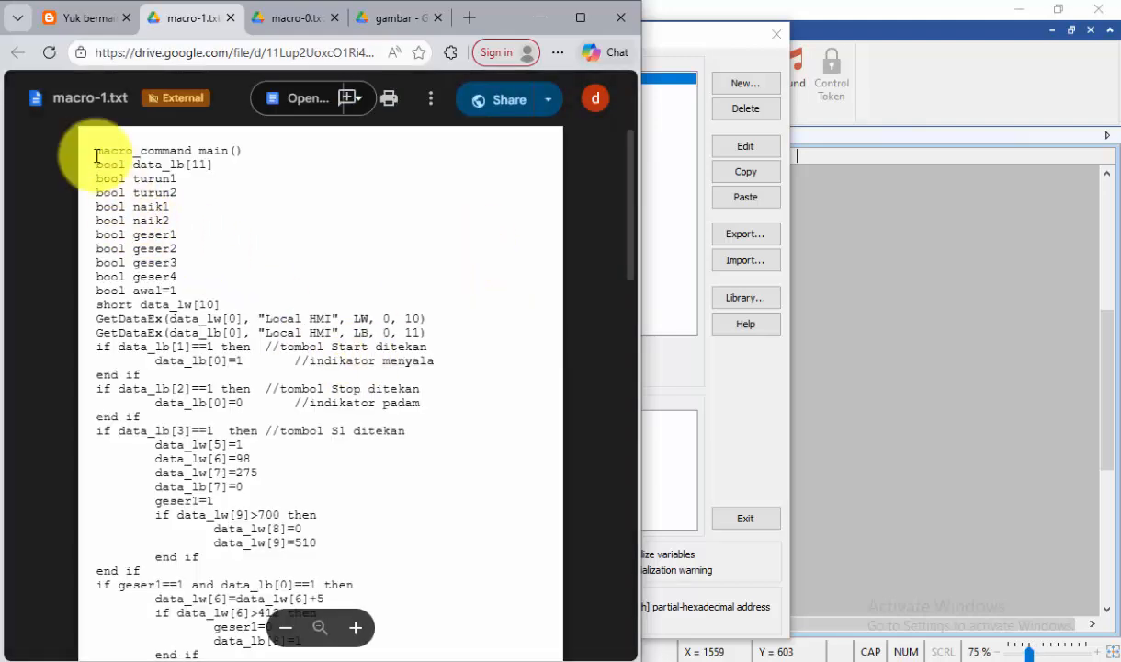
drag(96, 156, 249, 535)
scroll(221, 607, down, 10)
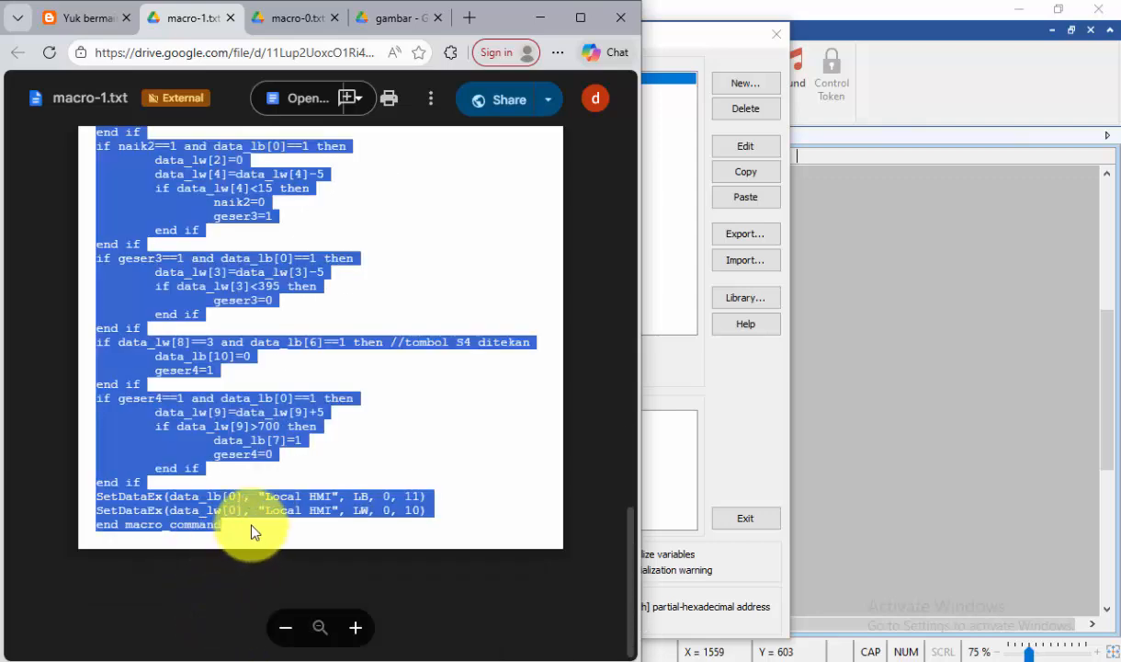
click(681, 216)
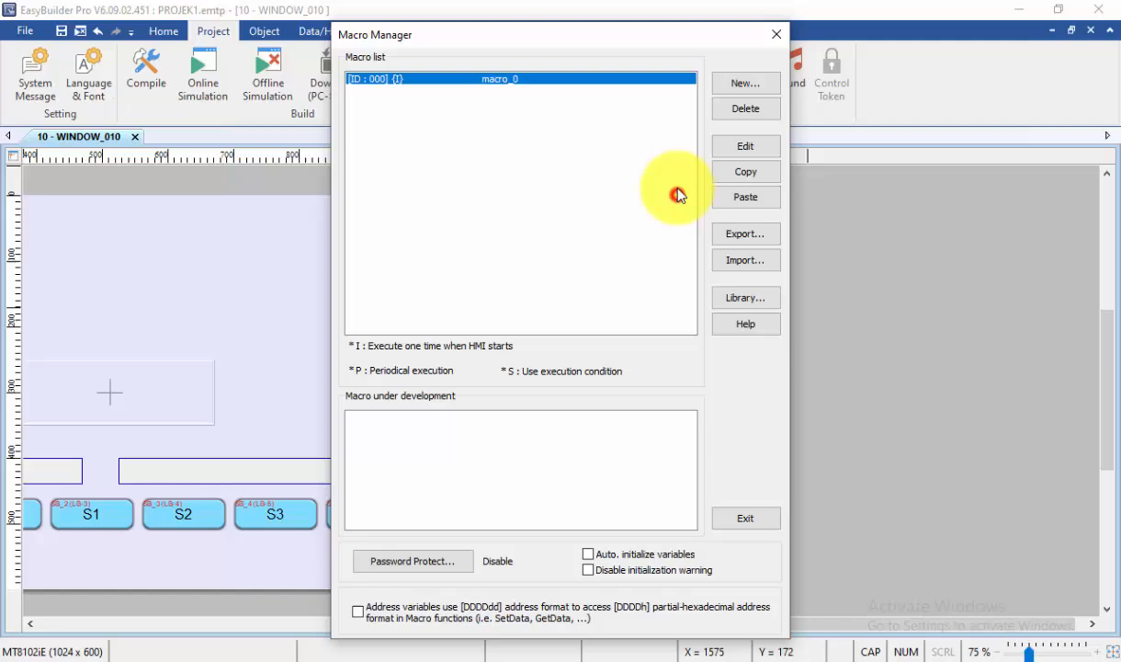
Create a second macro in the Macro Manager and replace its default code with the copied macro-1 code
click(743, 84)
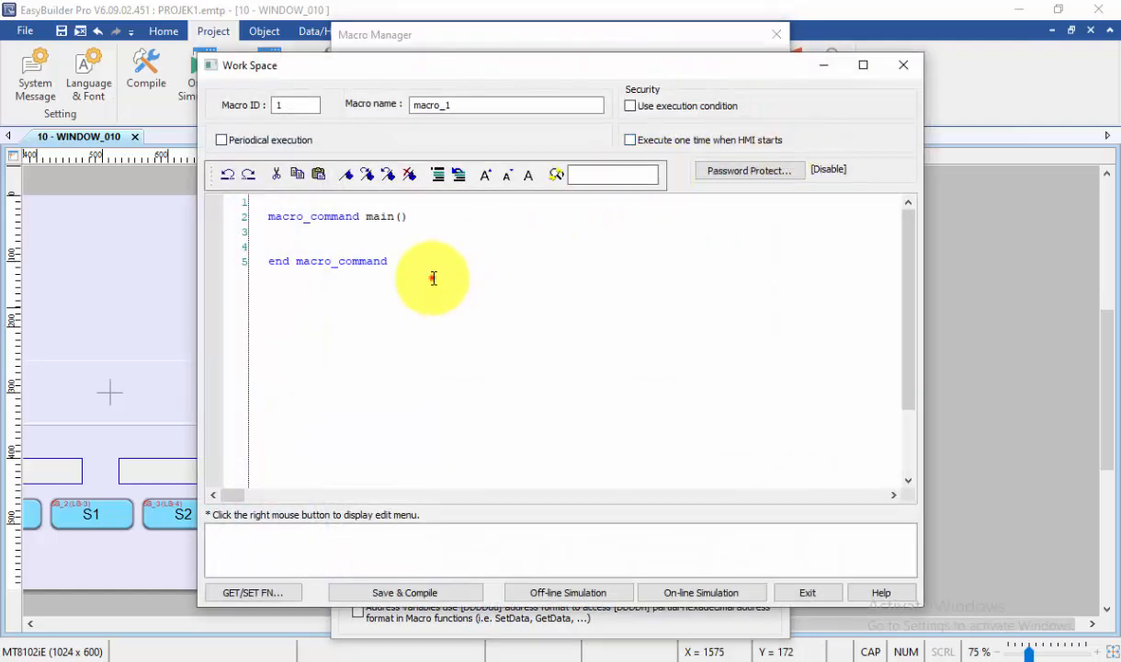
drag(430, 275, 220, 176)
key(ctrl+v)
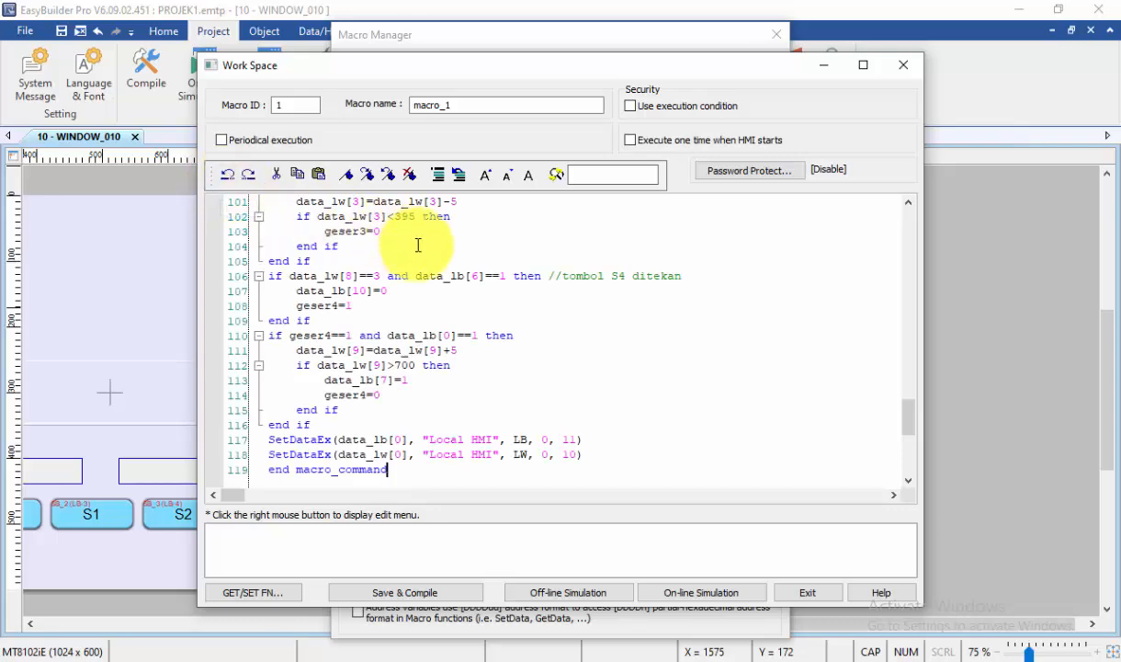
Set macro_1 to periodical execution every 1 x 100ms, save and compile it, and close its Work Space and the Macro Manager
click(223, 140)
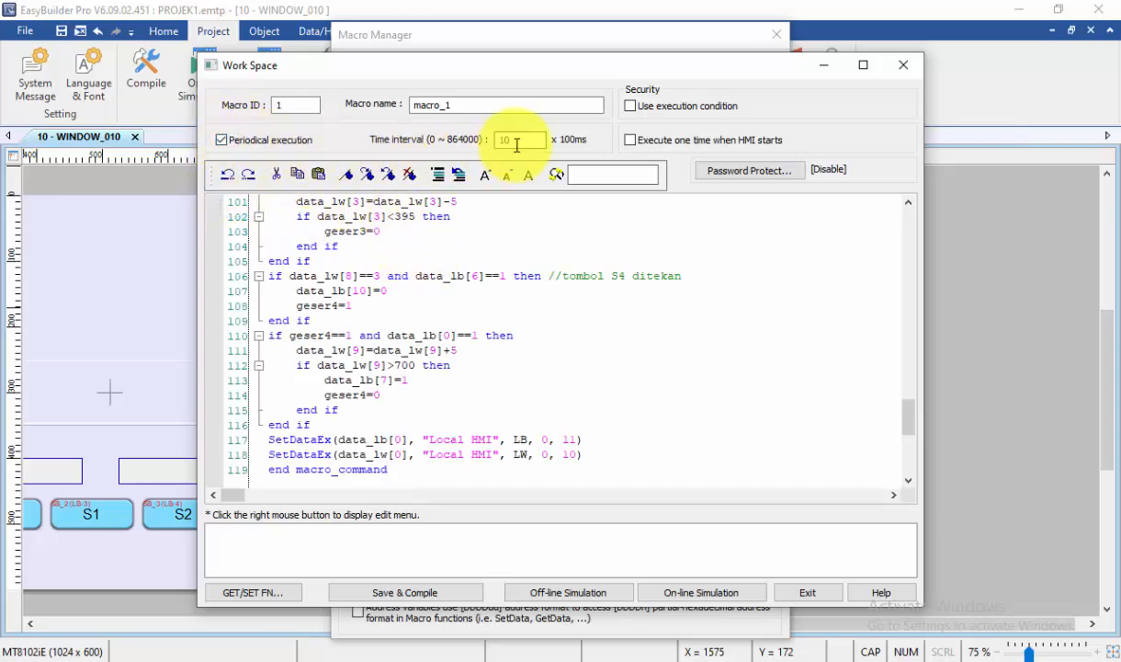
drag(517, 145, 501, 143)
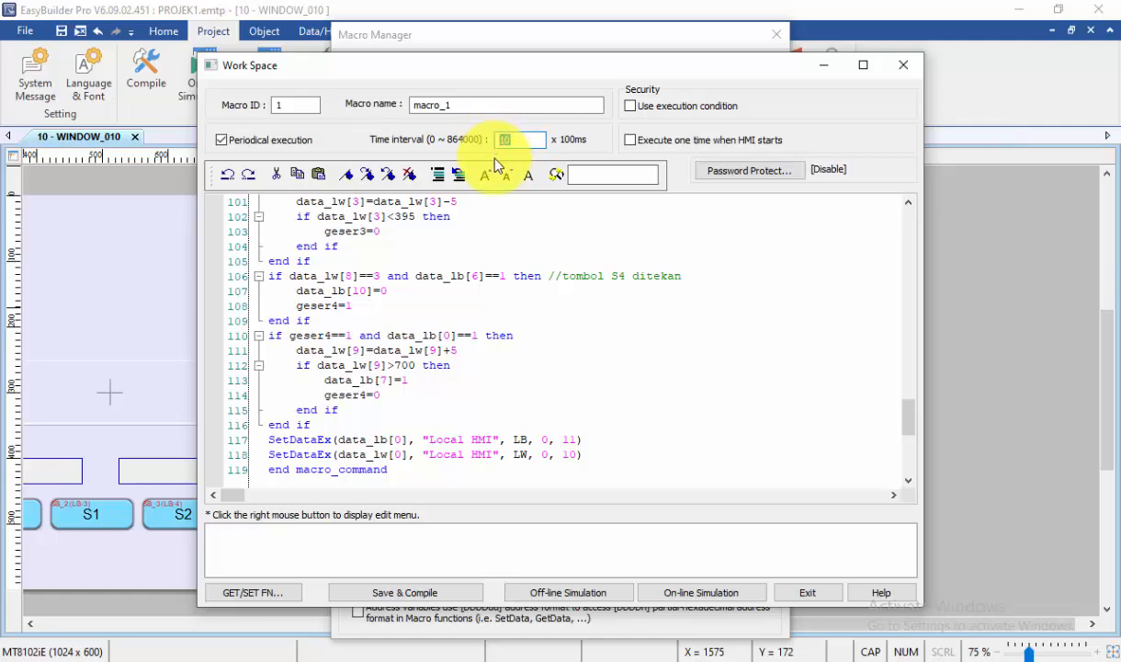
text(1)
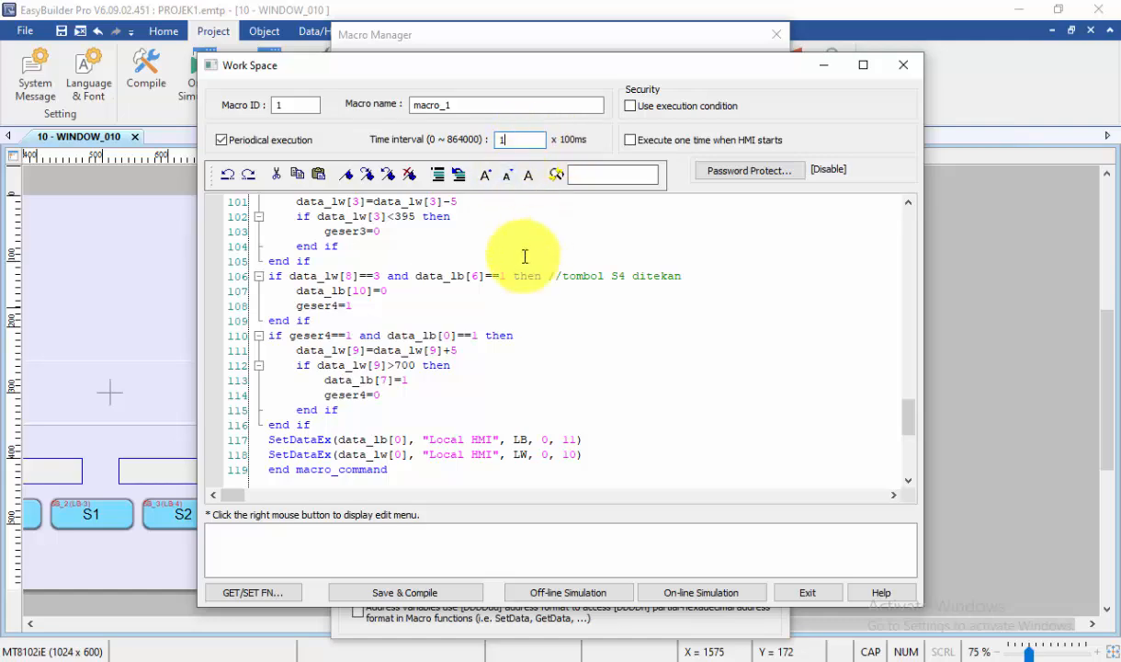
click(444, 599)
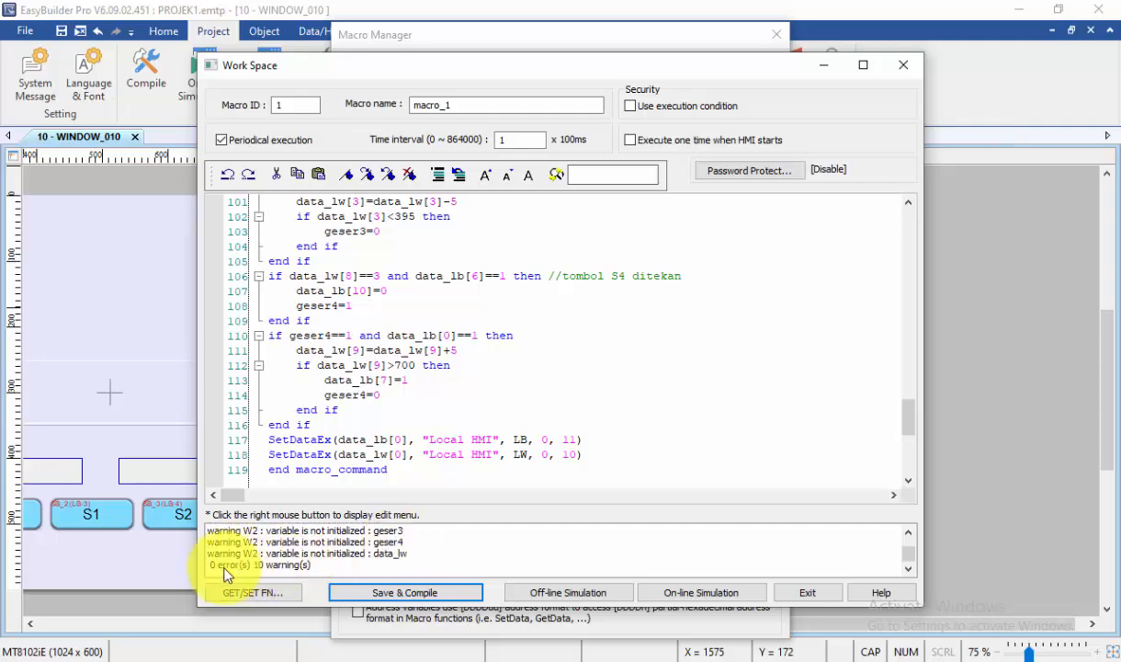
click(807, 596)
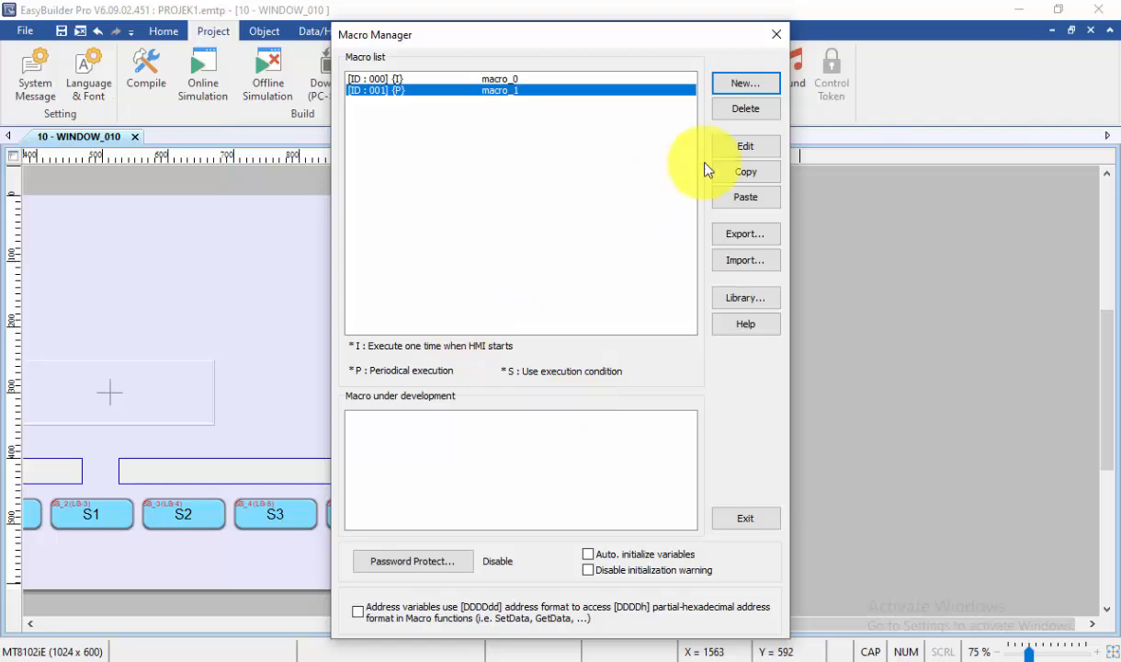
click(510, 78)
click(508, 90)
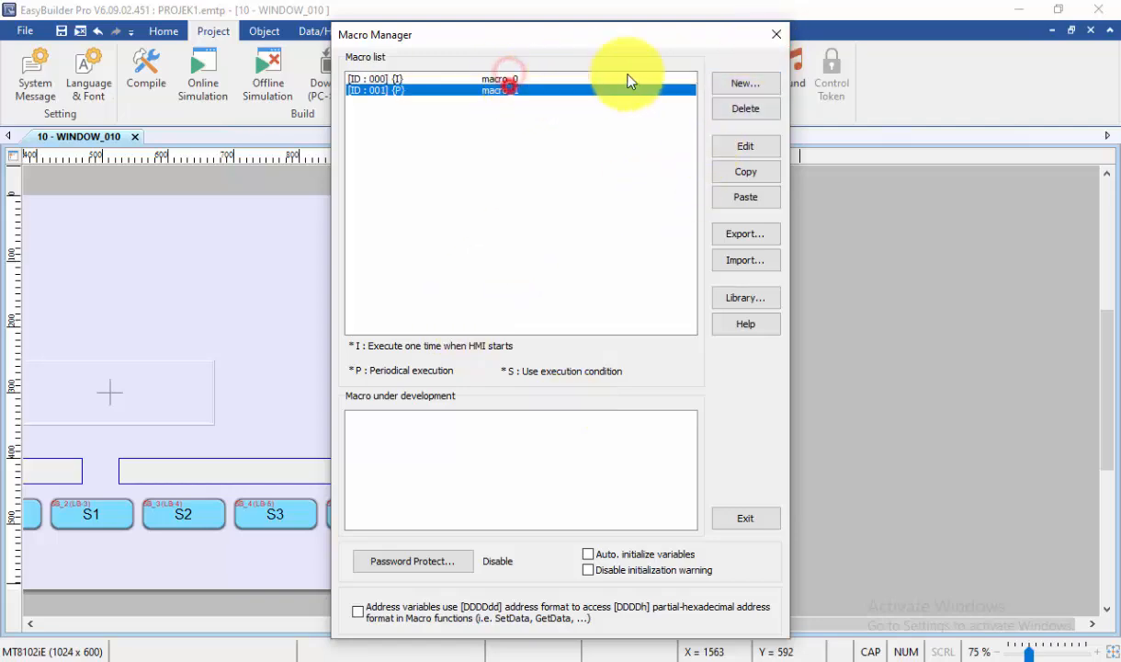
click(777, 37)
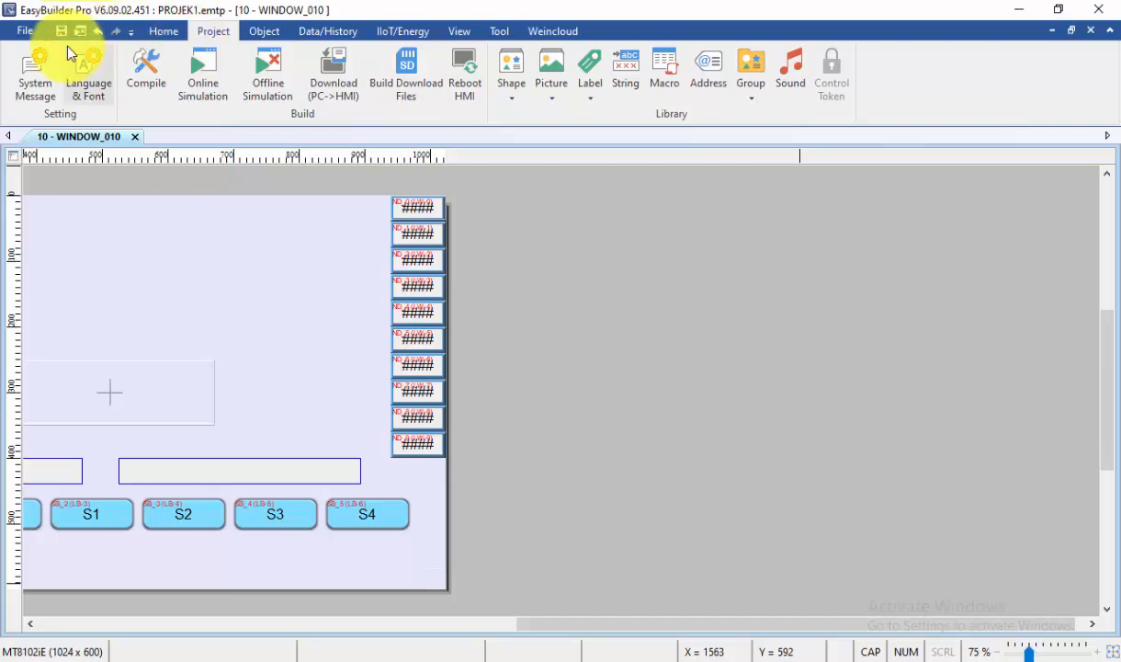
Check the blog's simulation instructions in the browser, then run the project in Offline Simulation from EasyBuilder Pro
click(1057, 10)
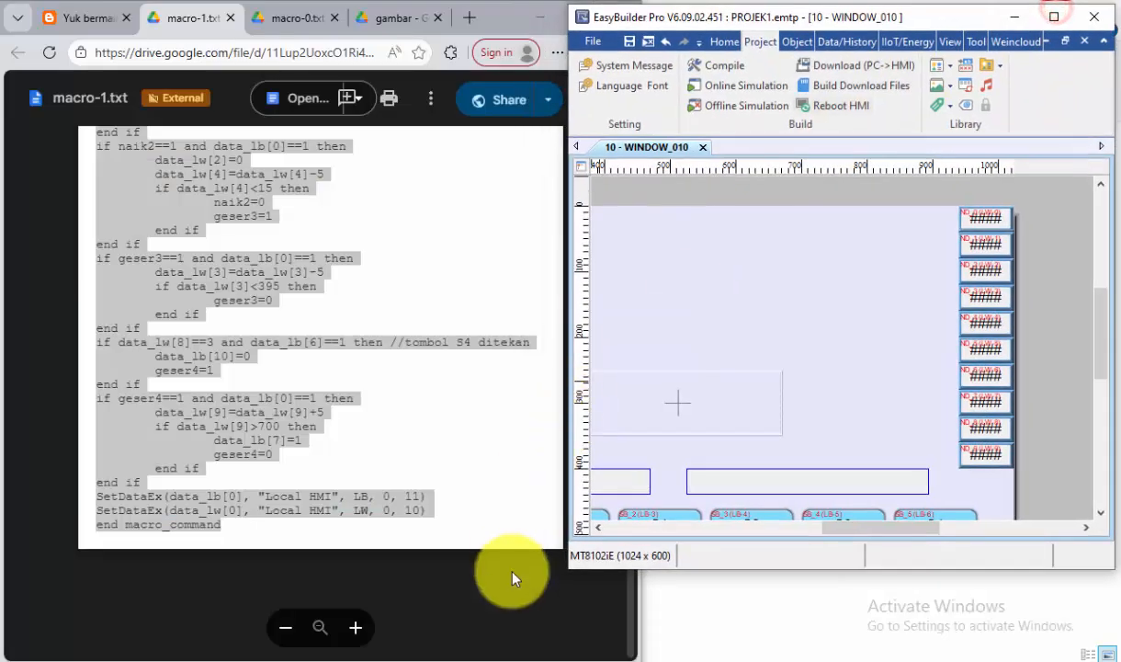
click(85, 18)
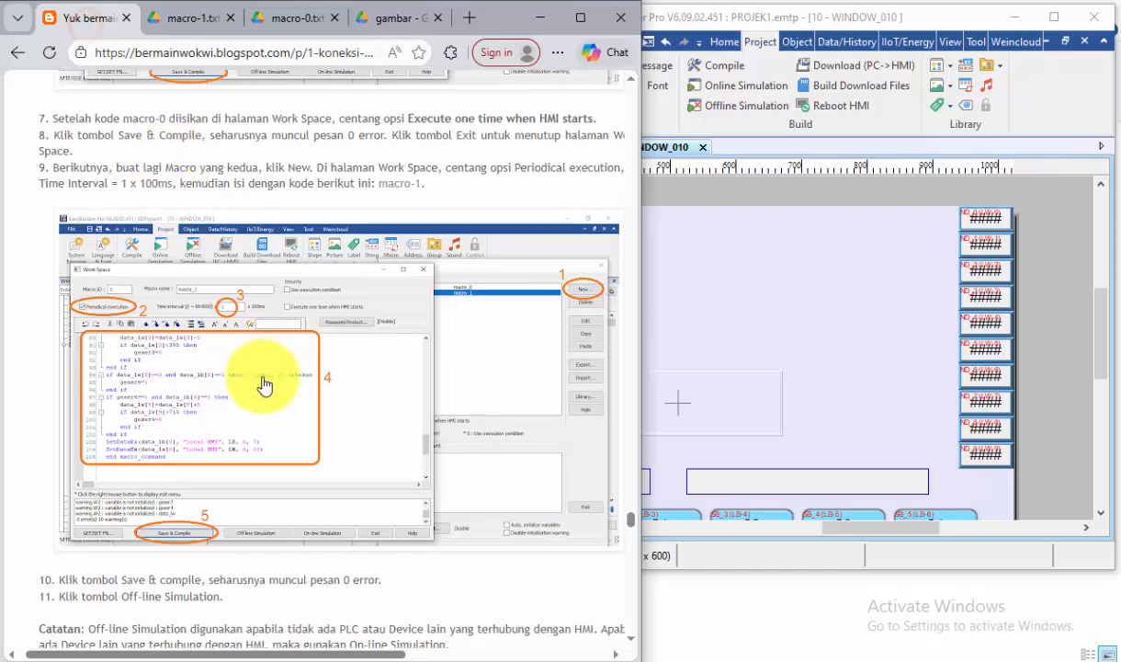
scroll(266, 383, down, 3)
scroll(264, 384, down, 1)
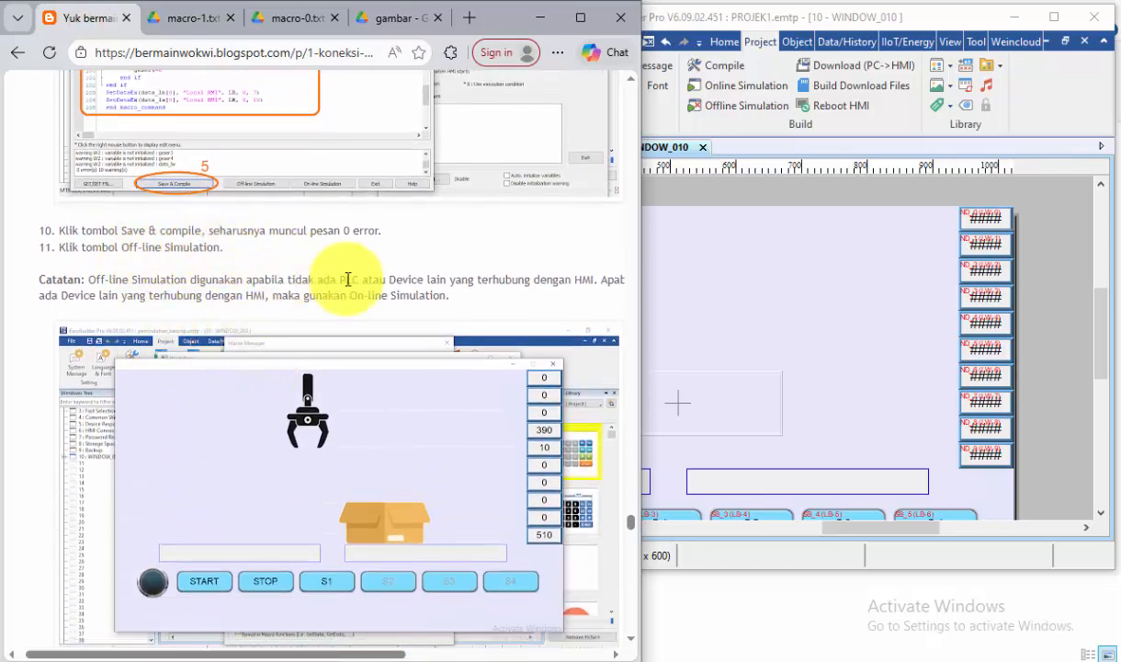
click(768, 318)
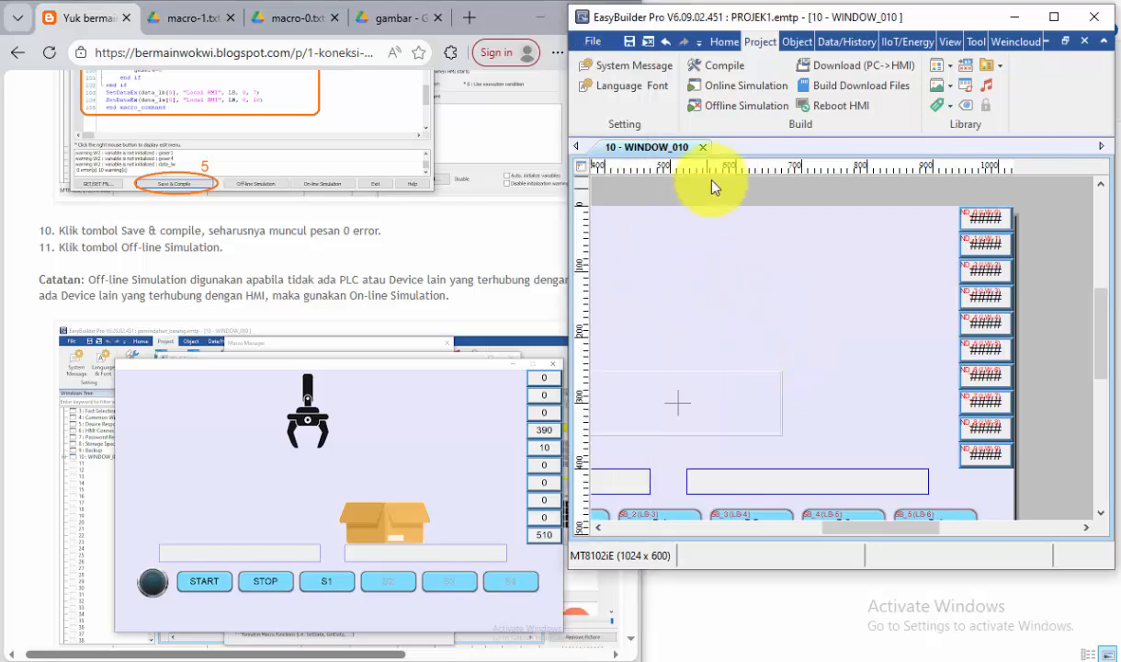
click(1073, 16)
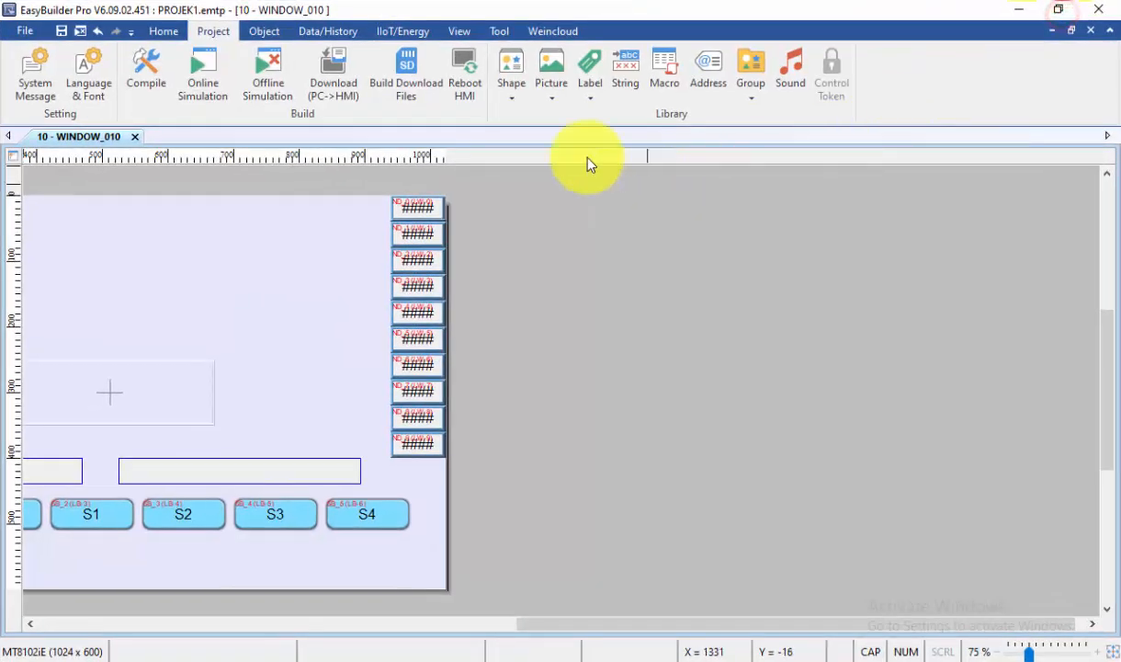
click(266, 70)
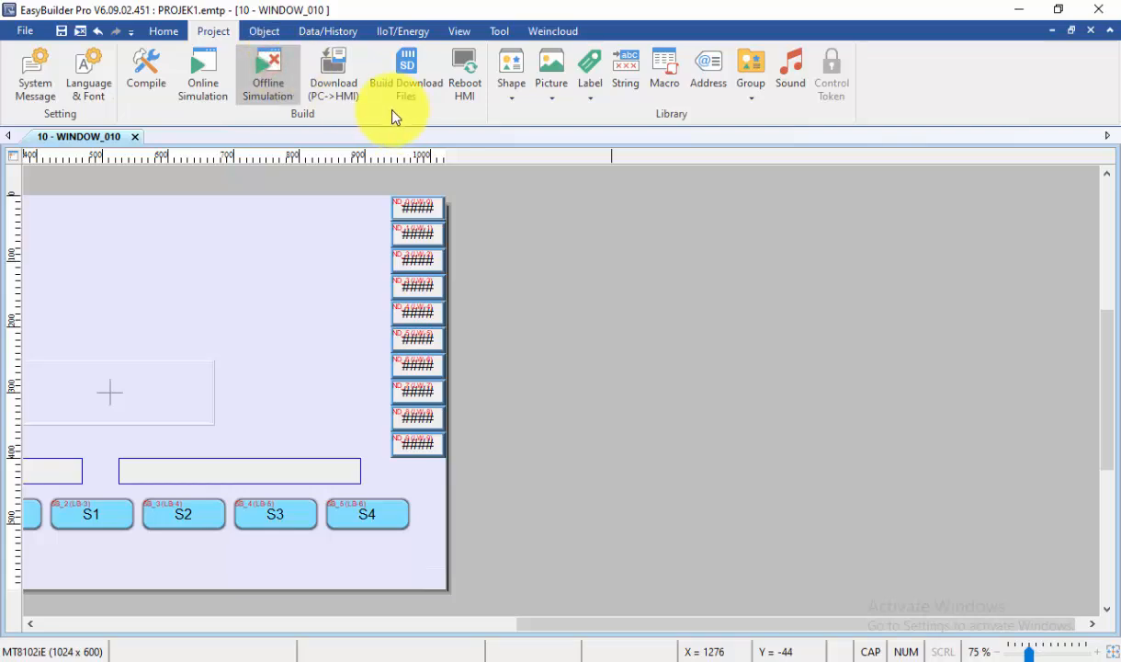
click(267, 75)
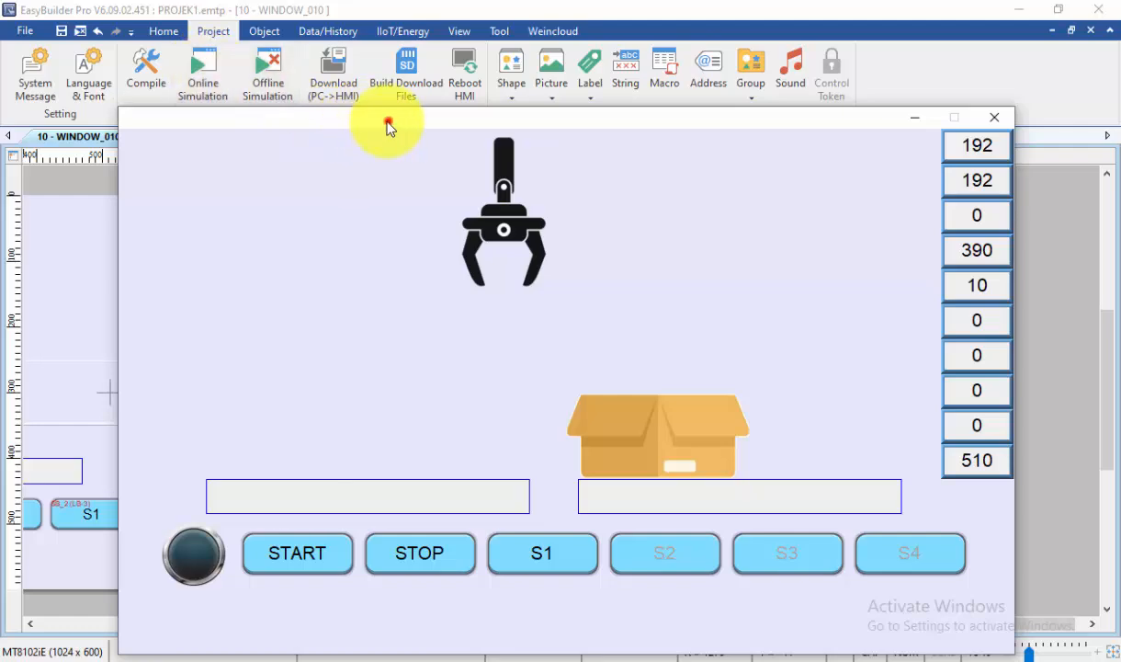
drag(387, 126, 331, 76)
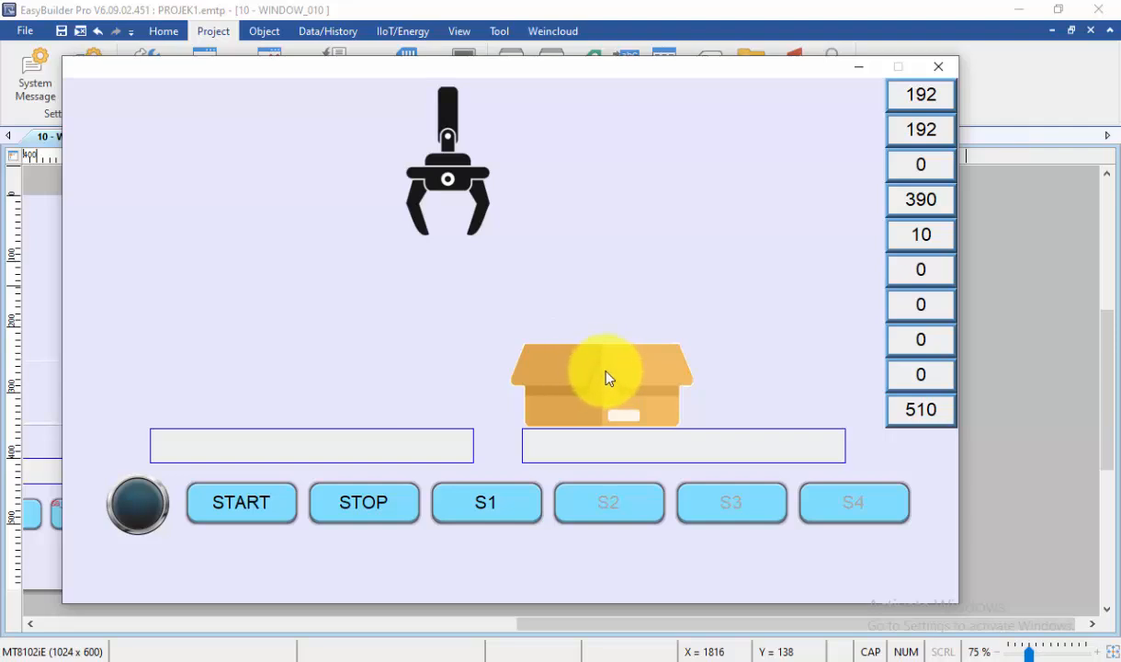
Test START and STOP in the simulation, then transfer the first bottle into the box using S1, START, S2 and S3
click(233, 508)
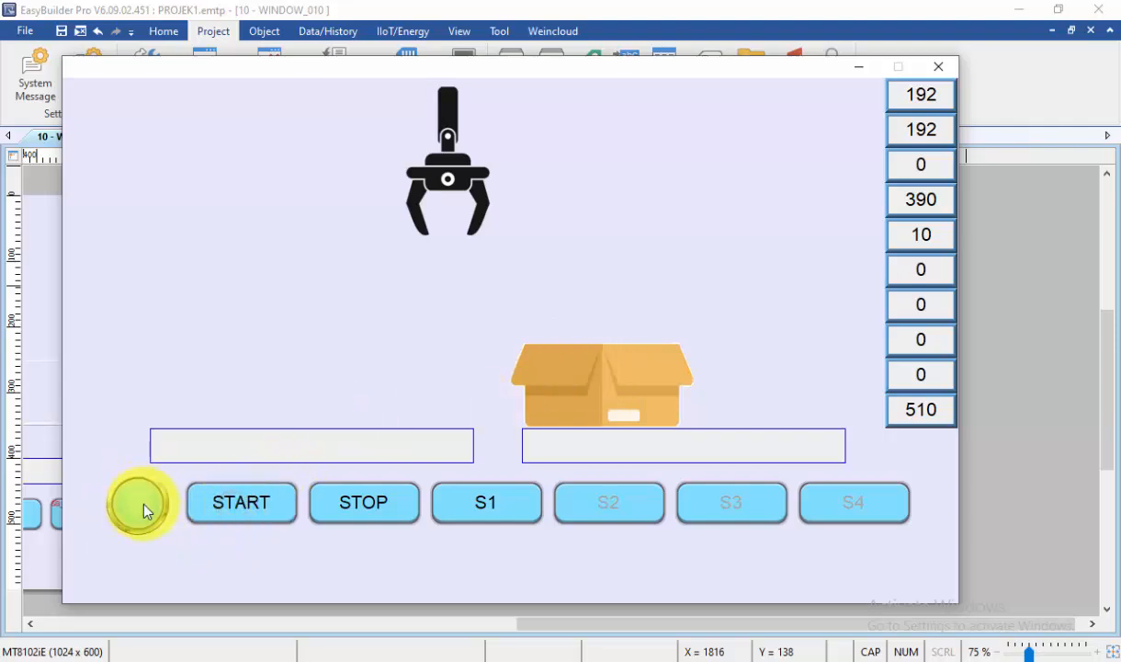
click(358, 505)
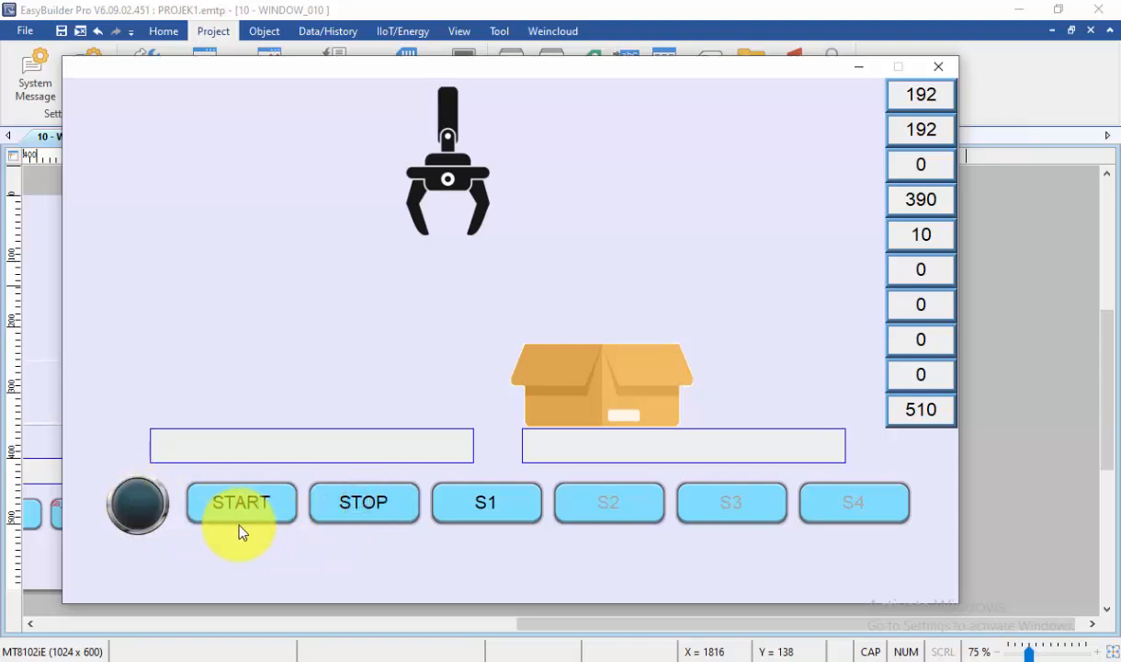
click(482, 507)
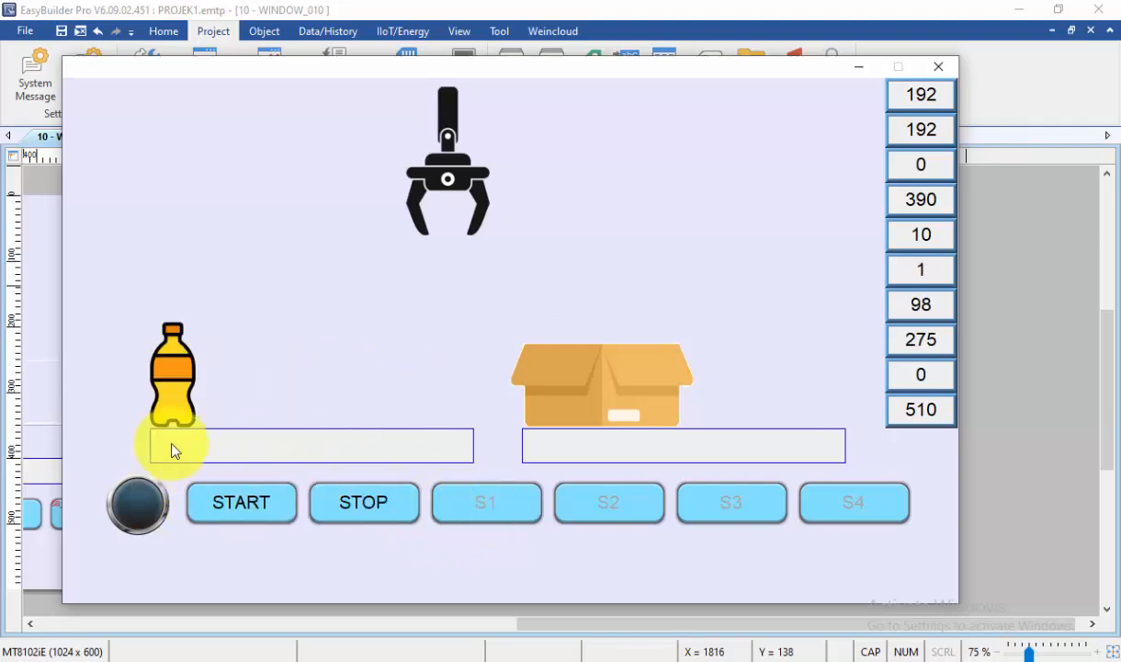
click(254, 511)
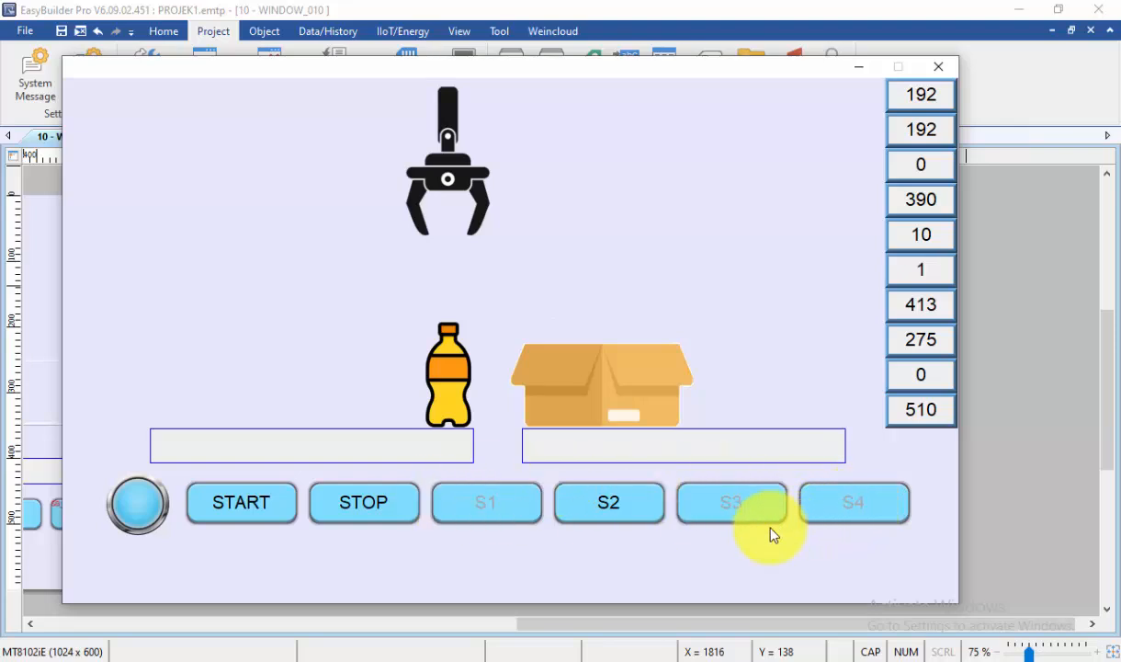
click(619, 500)
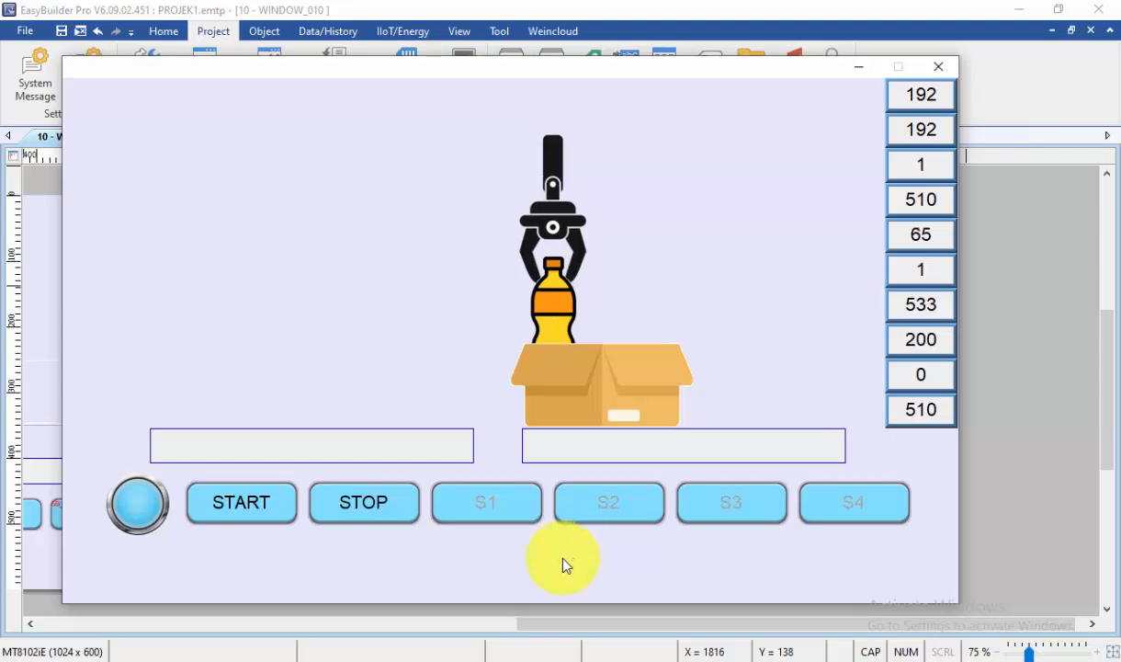
click(752, 502)
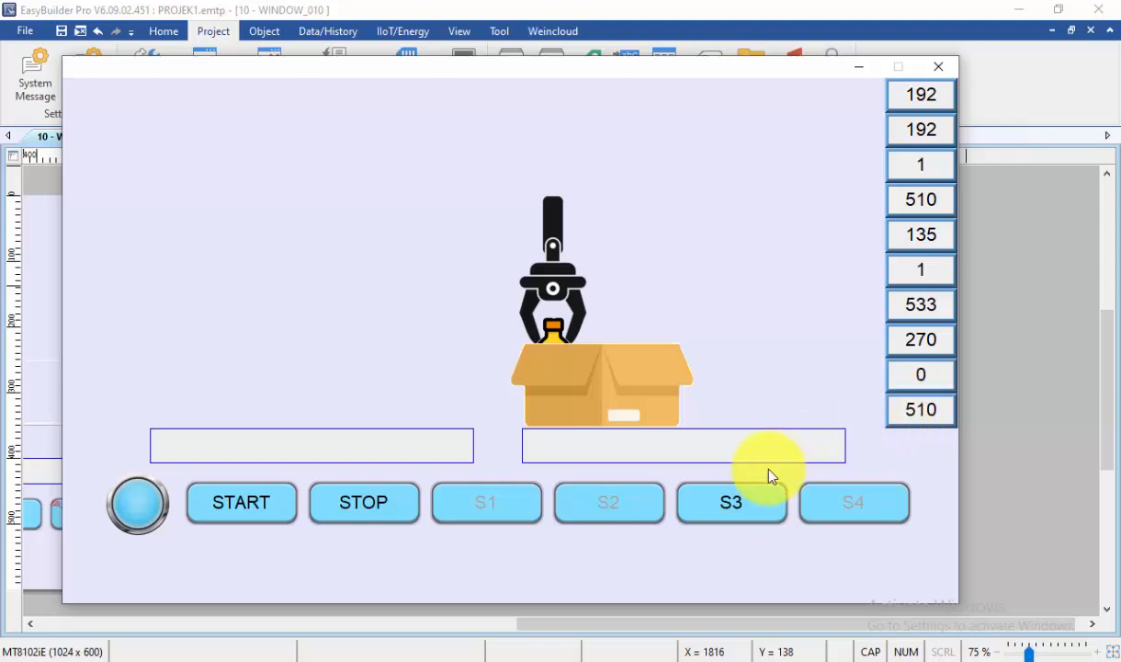
click(743, 507)
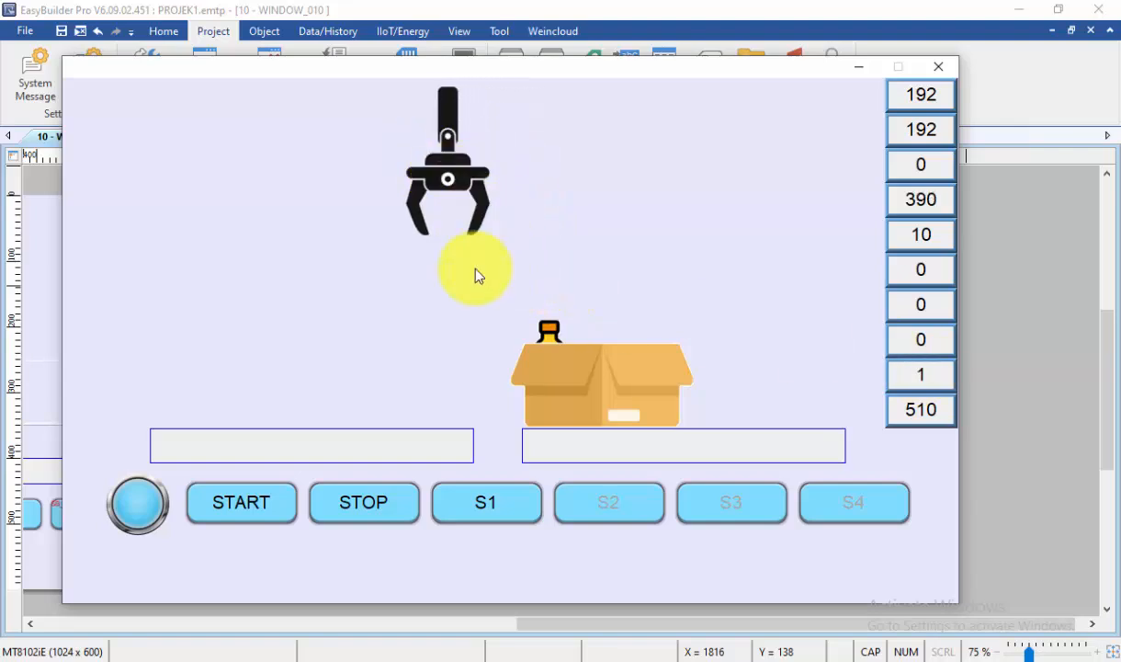
Transfer the second and third bottles into the box with S1, S2 and S3, and move the full box away with S4
click(488, 511)
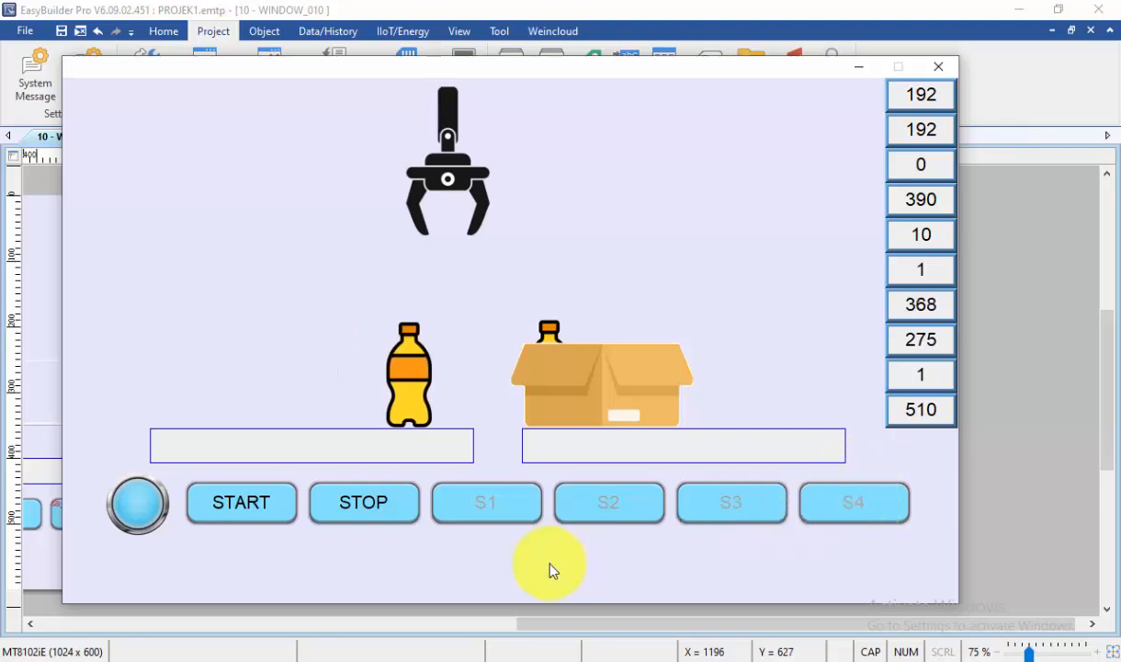
click(613, 501)
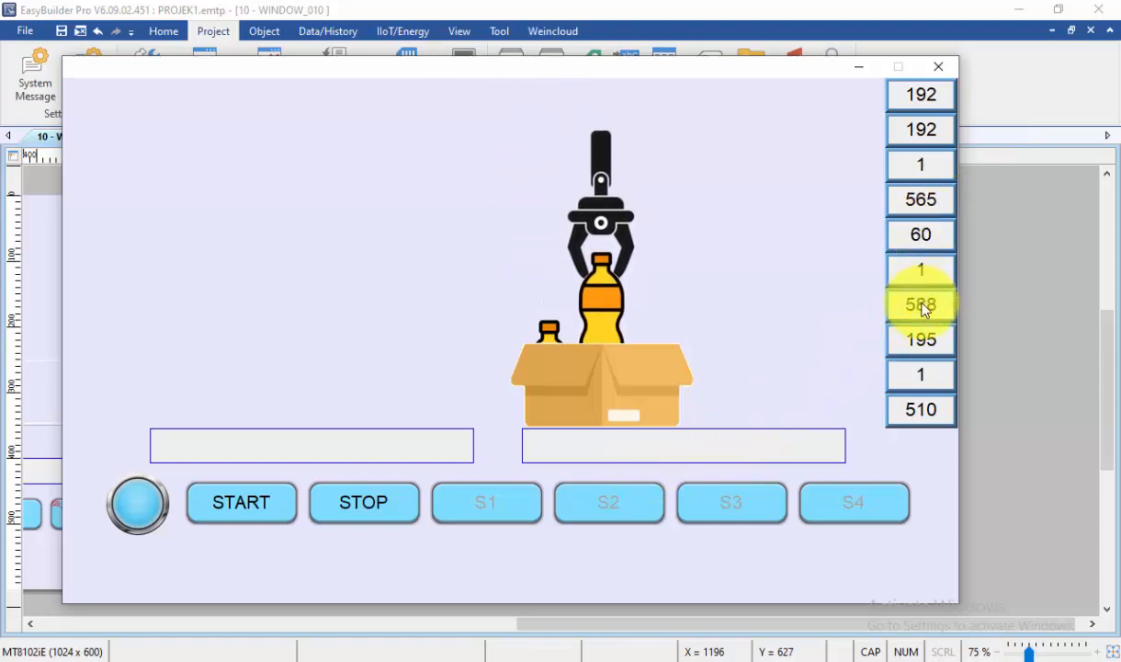
click(744, 502)
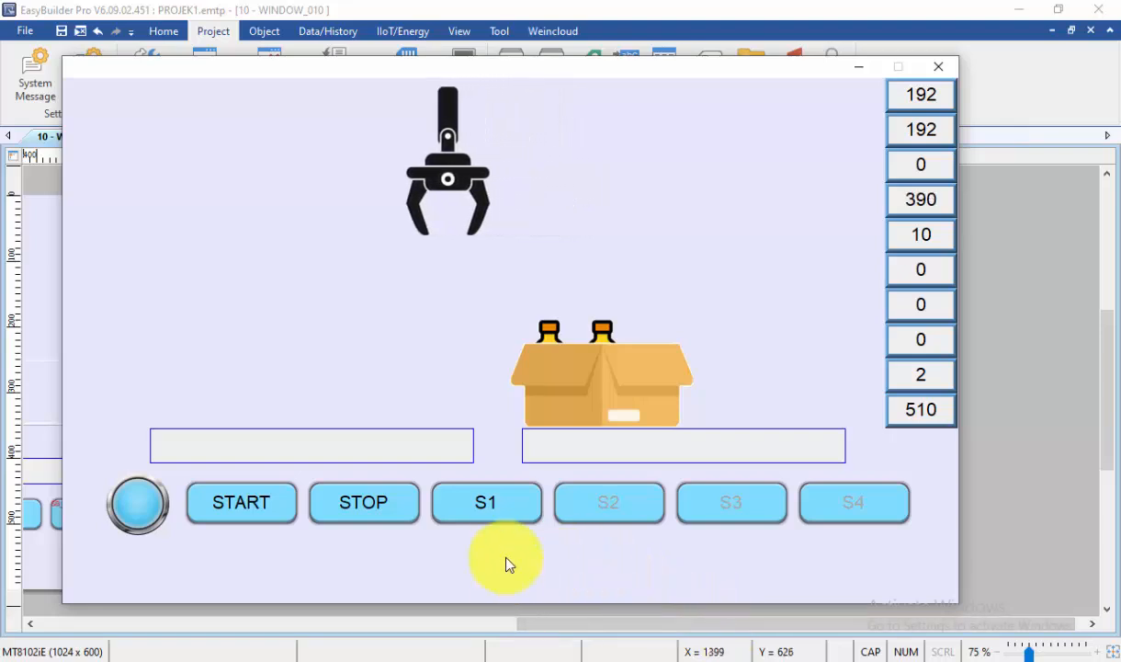
click(495, 517)
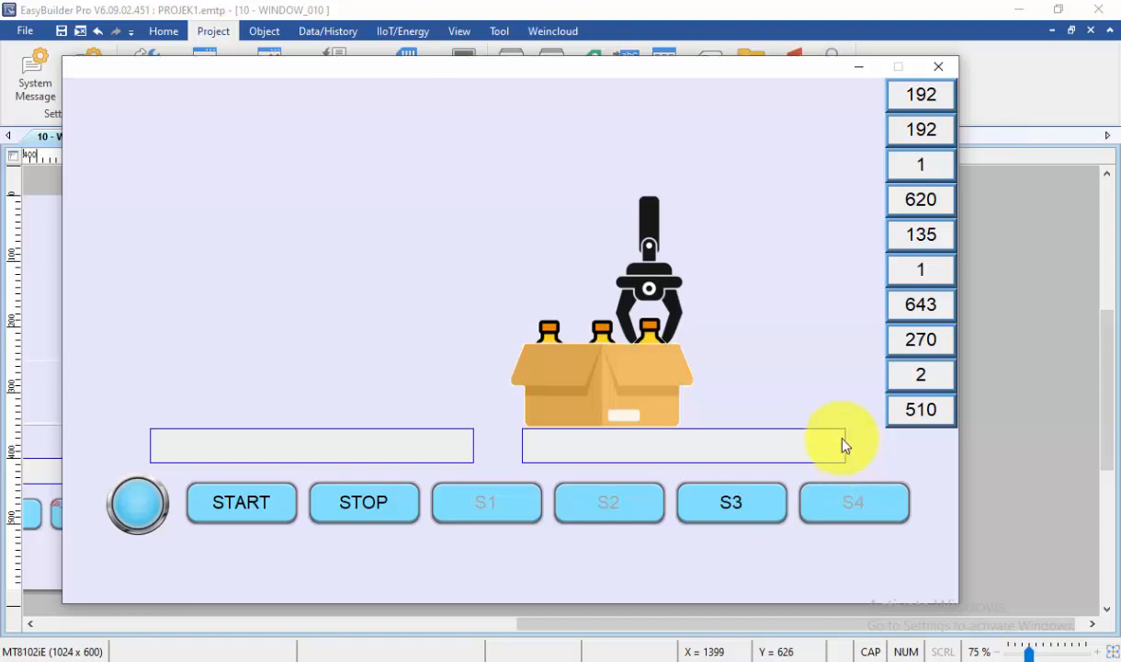
click(748, 500)
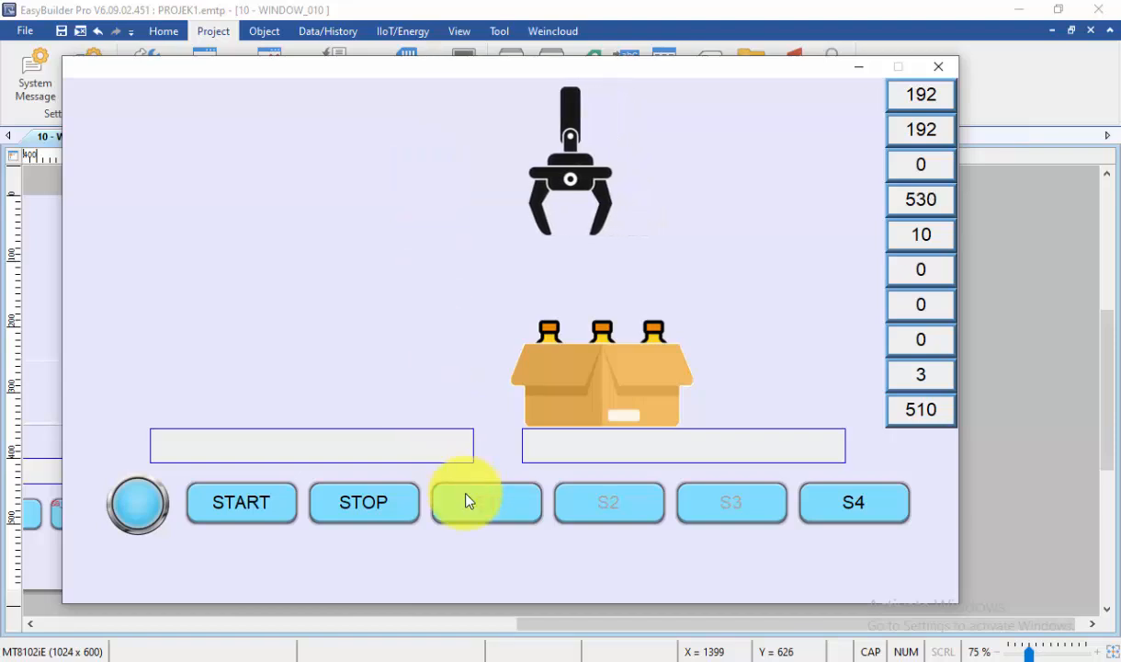
click(859, 508)
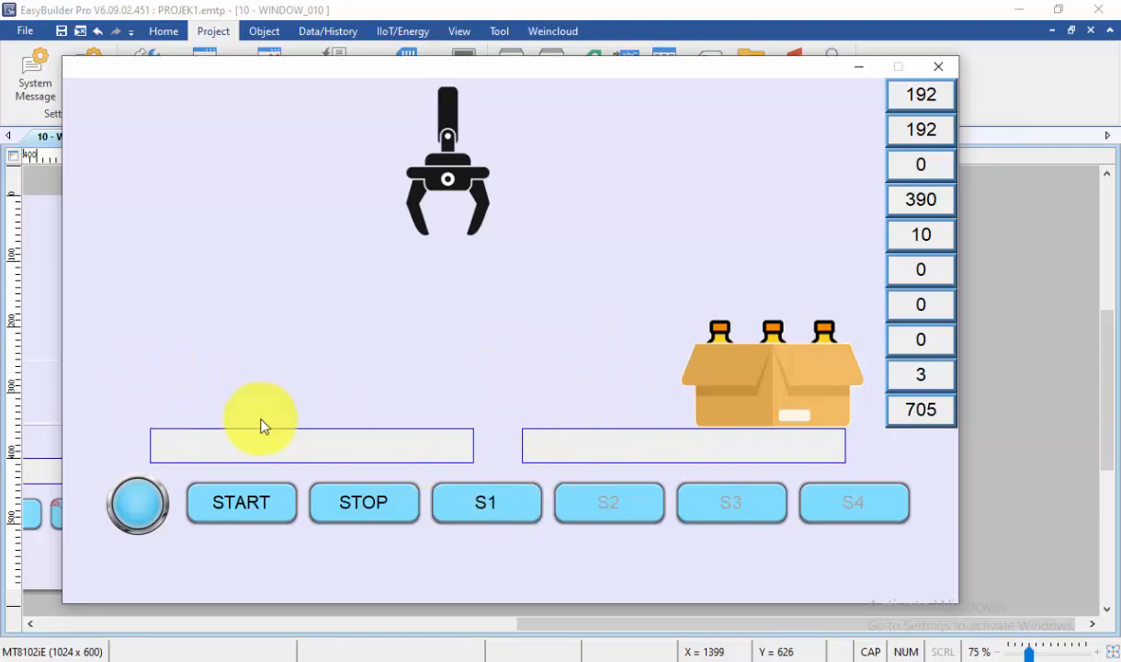
Feed a new bottle with S1, then halt its movement with STOP and resume it with START
click(490, 501)
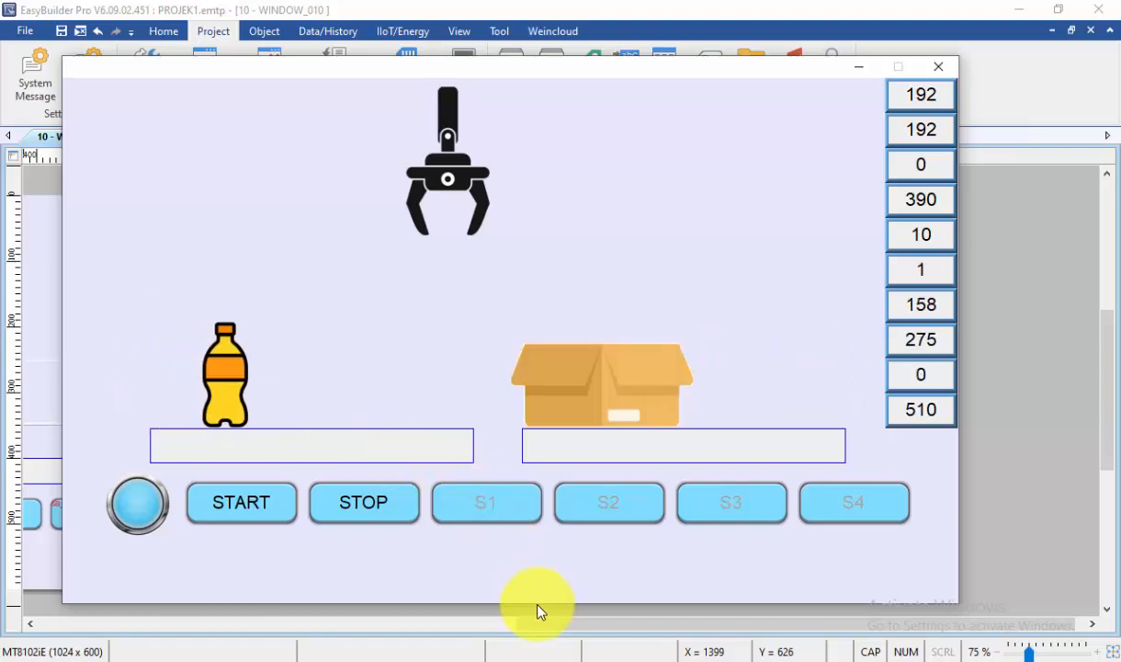
click(376, 517)
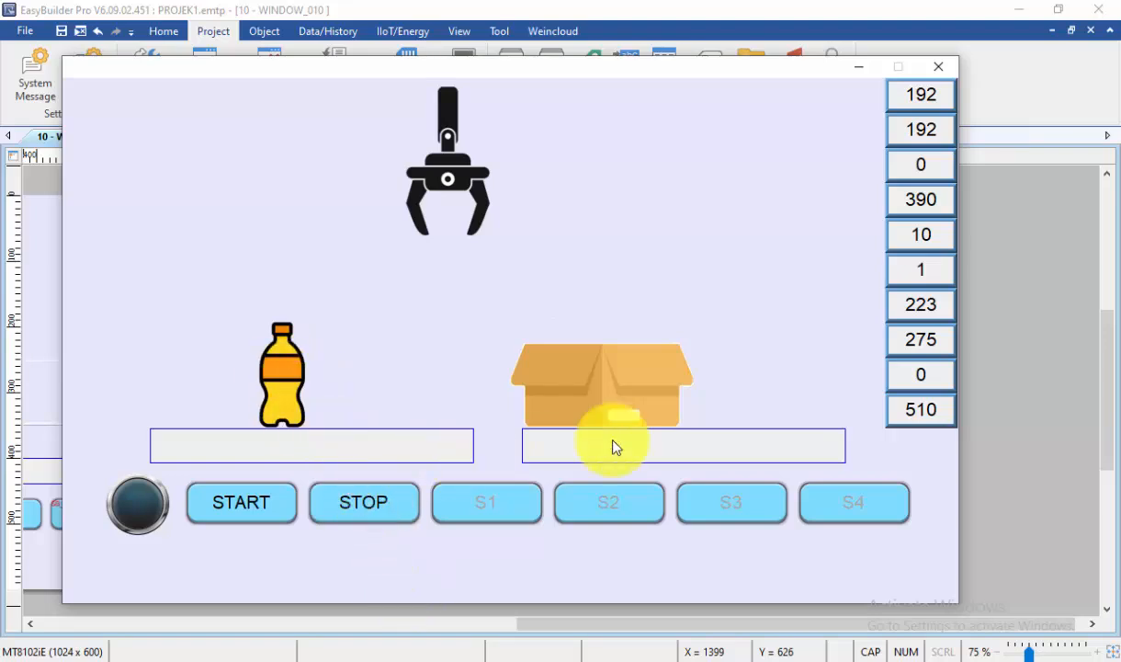
click(269, 504)
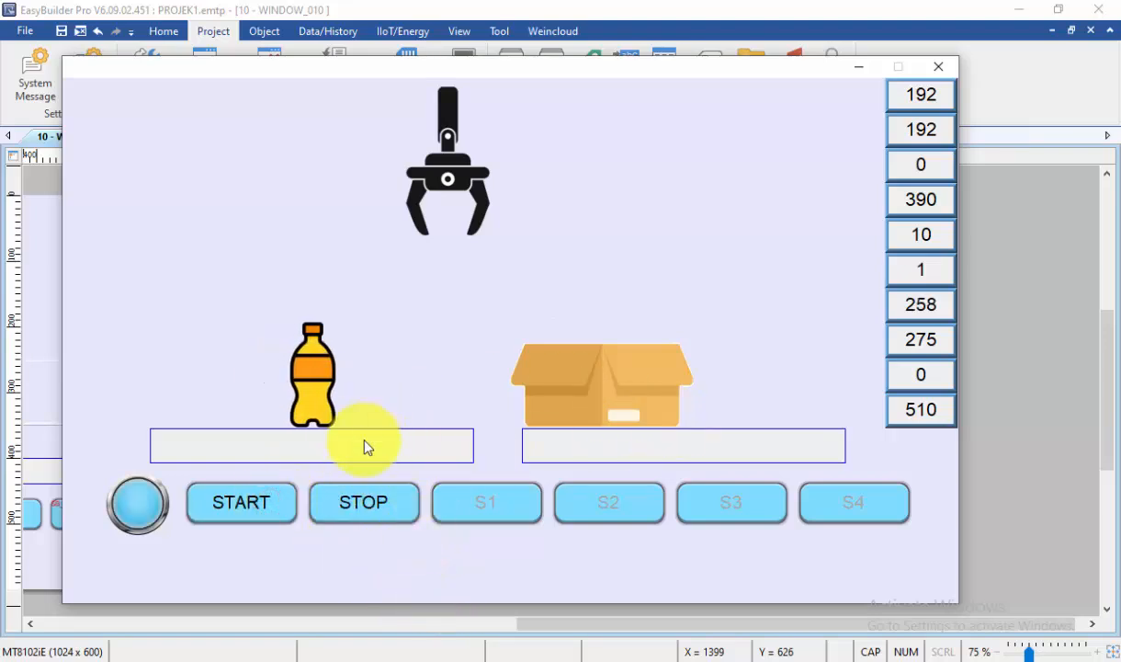